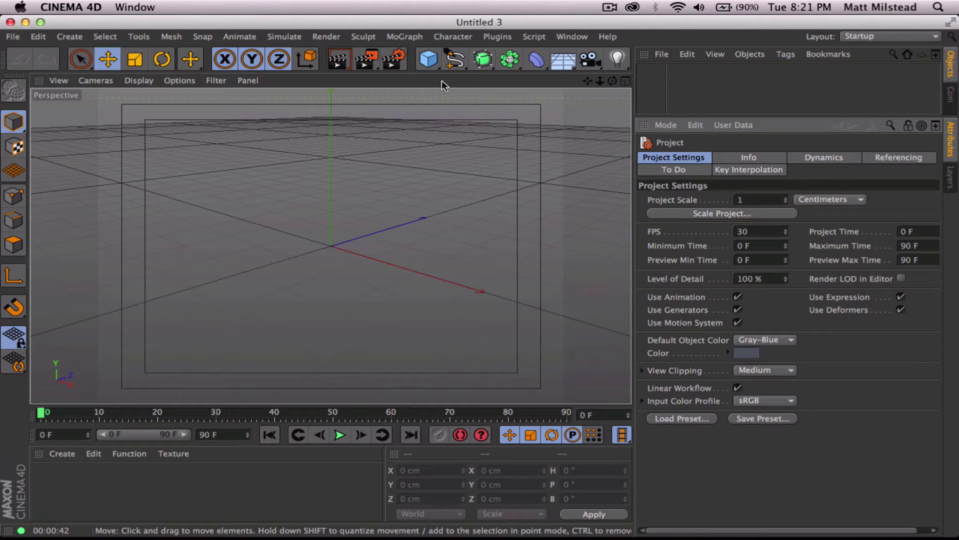
# Add a 400 cm plane from the Cube flyout and create a new default material, Mat
pyautogui.moveTo(428, 59); pyautogui.dragTo(575, 102)
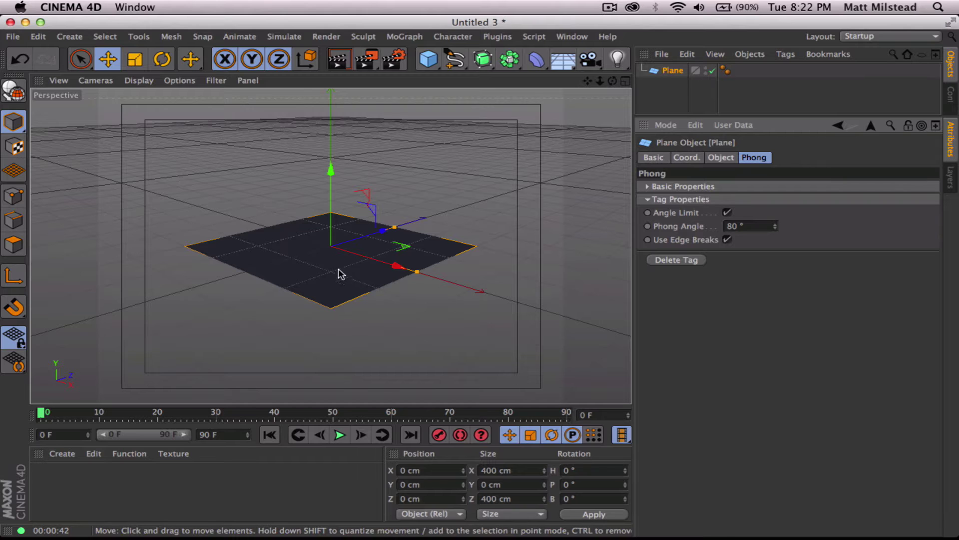
pyautogui.doubleClick(158, 497)
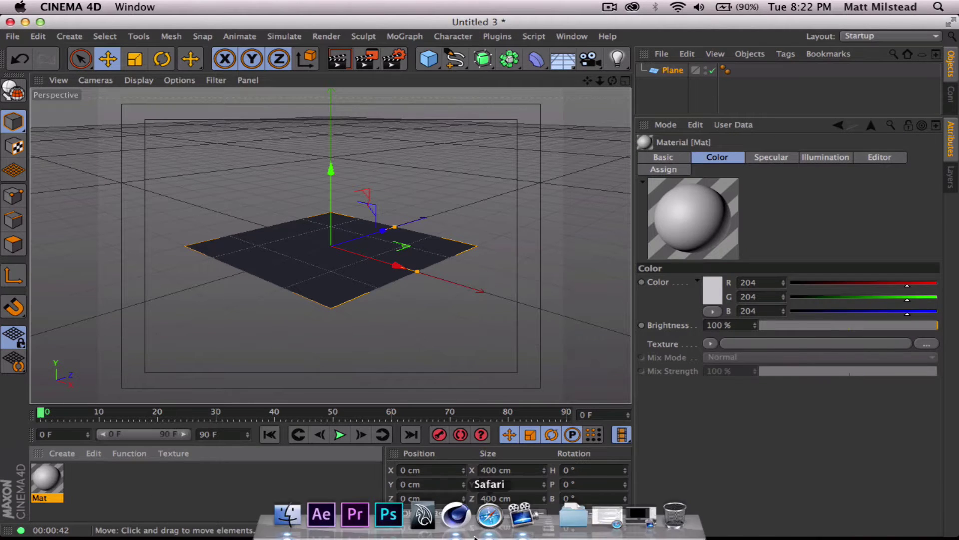
# Search Google in a new Safari tab for 'cola bottle' references, then minimise Safari
pyautogui.click(495, 516)
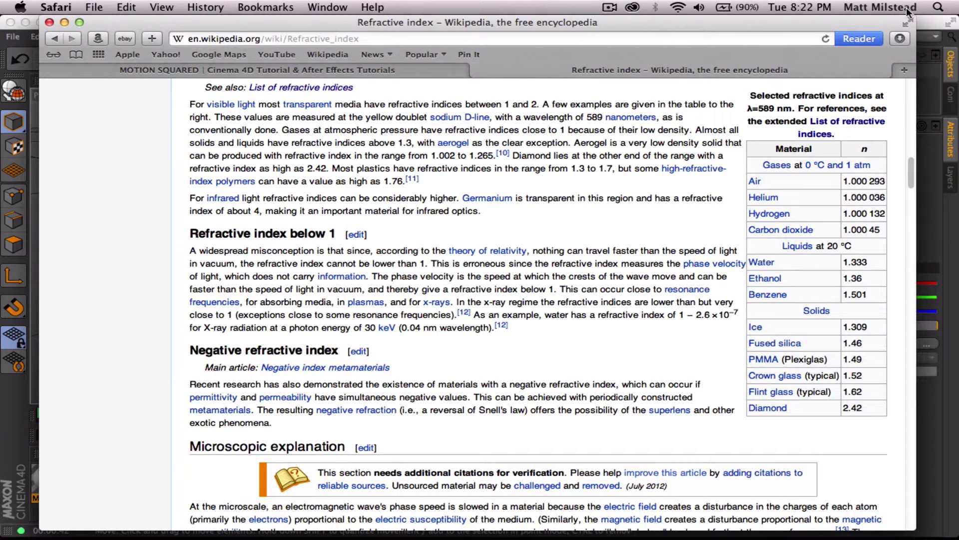
pyautogui.click(904, 70)
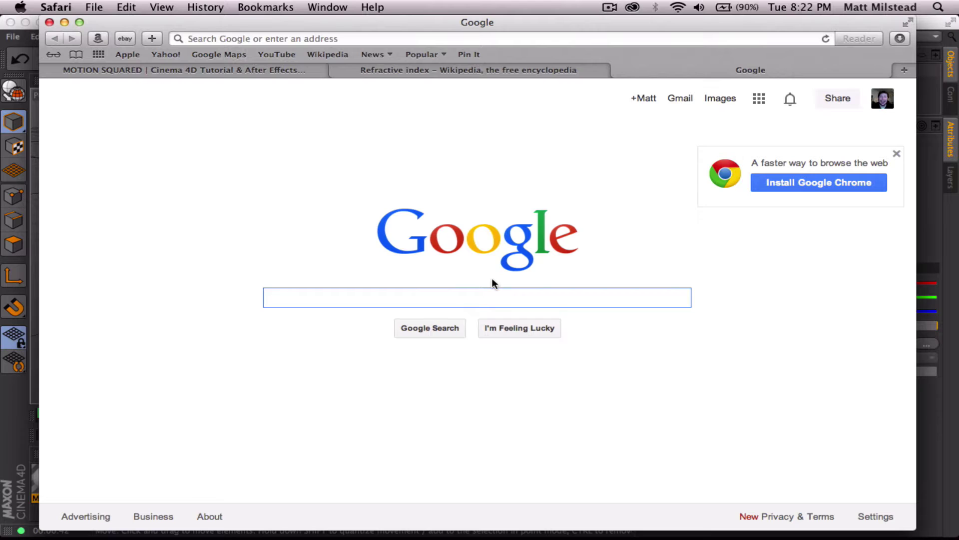
pyautogui.write('cola bottle')
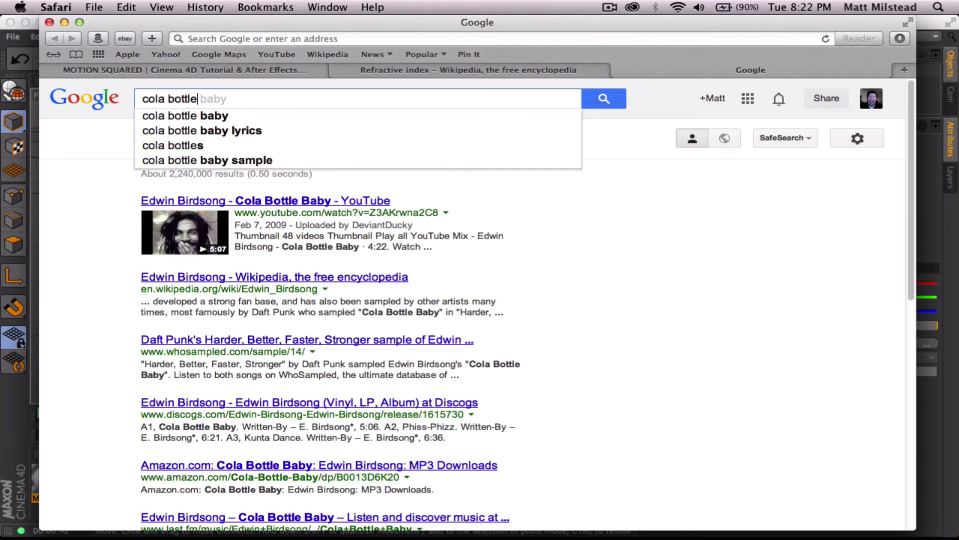
pyautogui.press('Return')
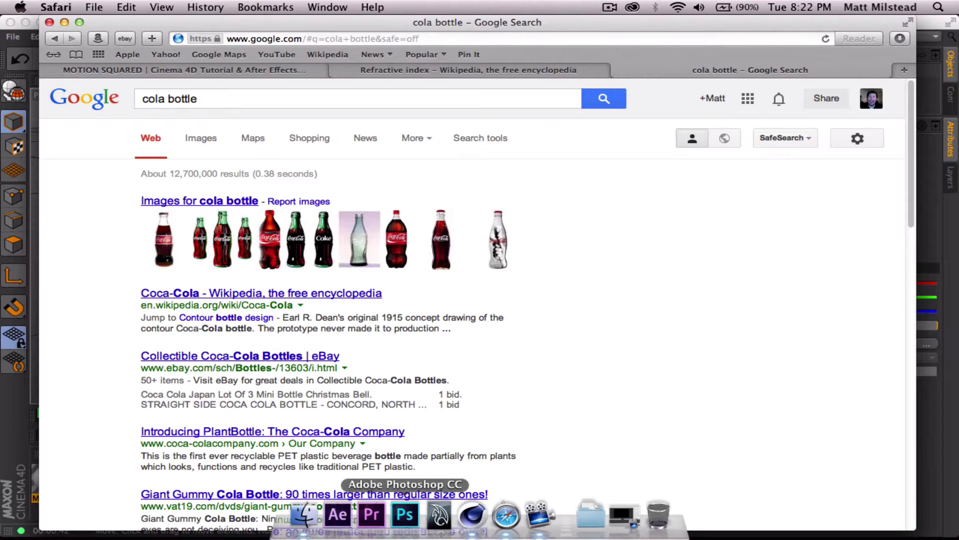
pyautogui.click(65, 22)
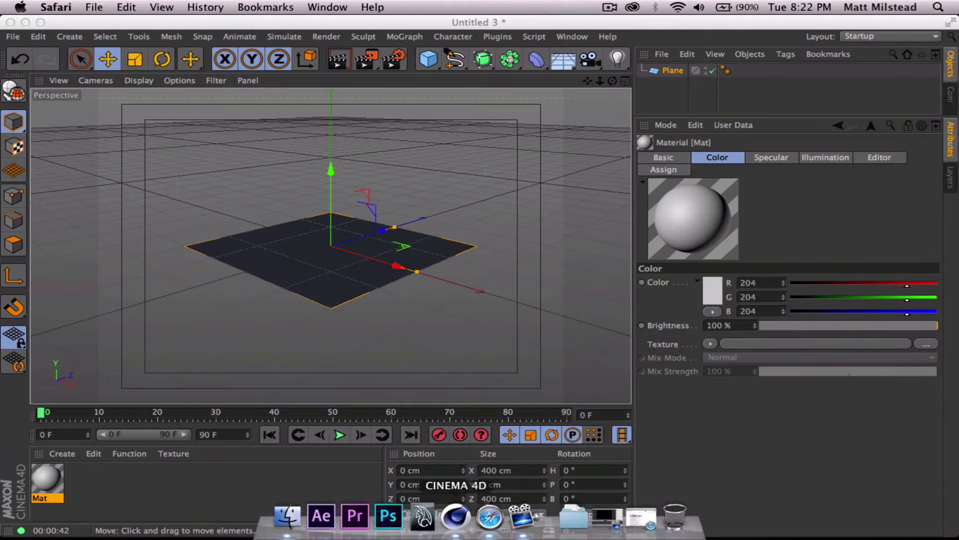
# Load the MexicanCoke photo as Mat's Color texture, without copying it into the project
pyautogui.click(51, 479)
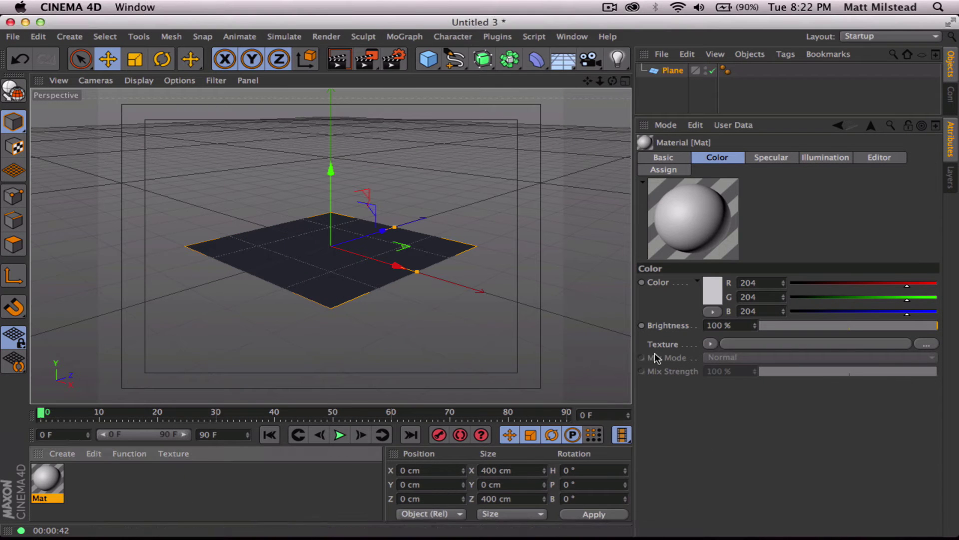
pyautogui.click(708, 343)
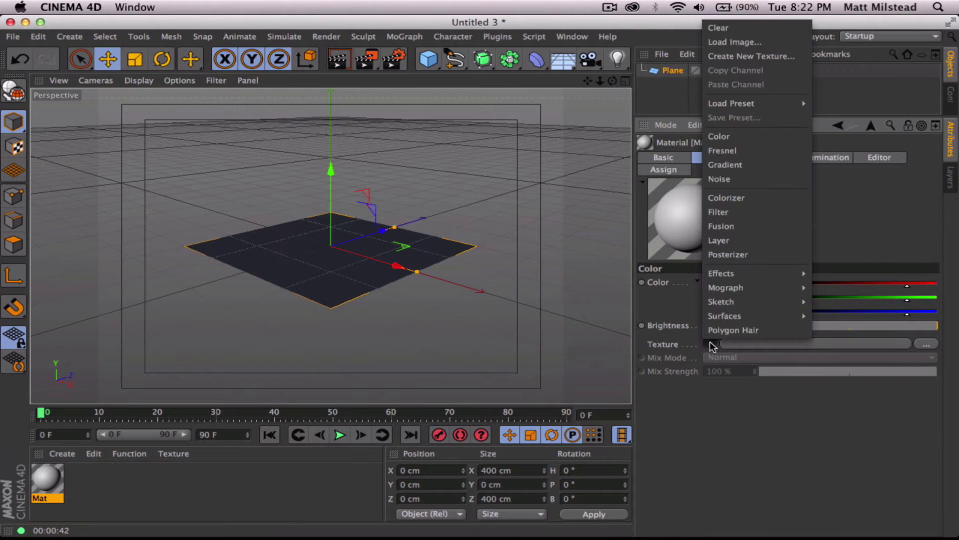
pyautogui.click(782, 42)
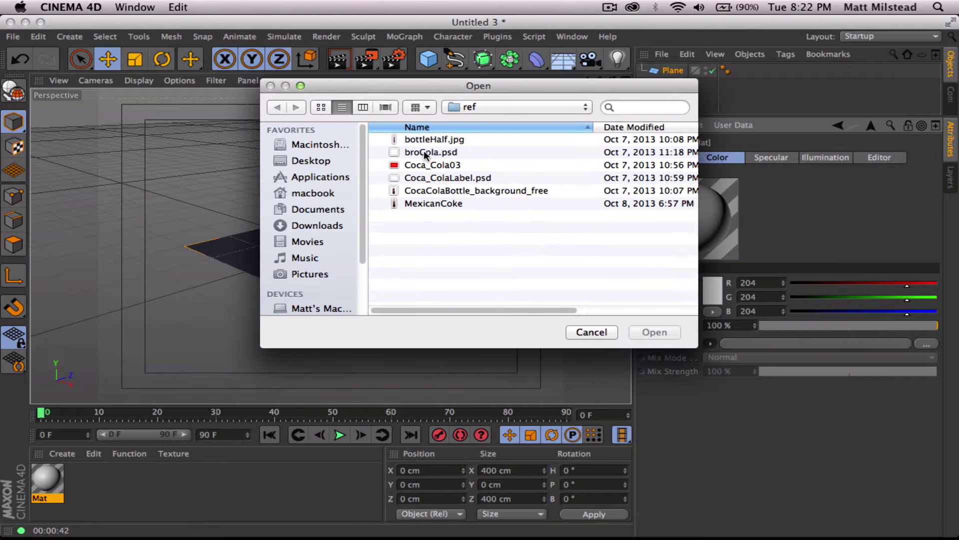
pyautogui.click(438, 191)
pyautogui.press('space')
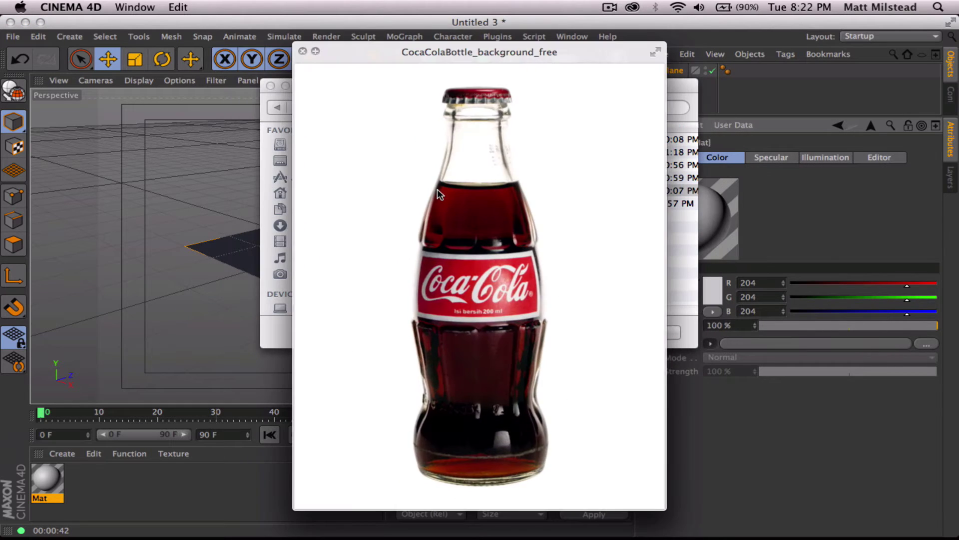
pyautogui.press('space')
pyautogui.click(435, 204)
pyautogui.press('space')
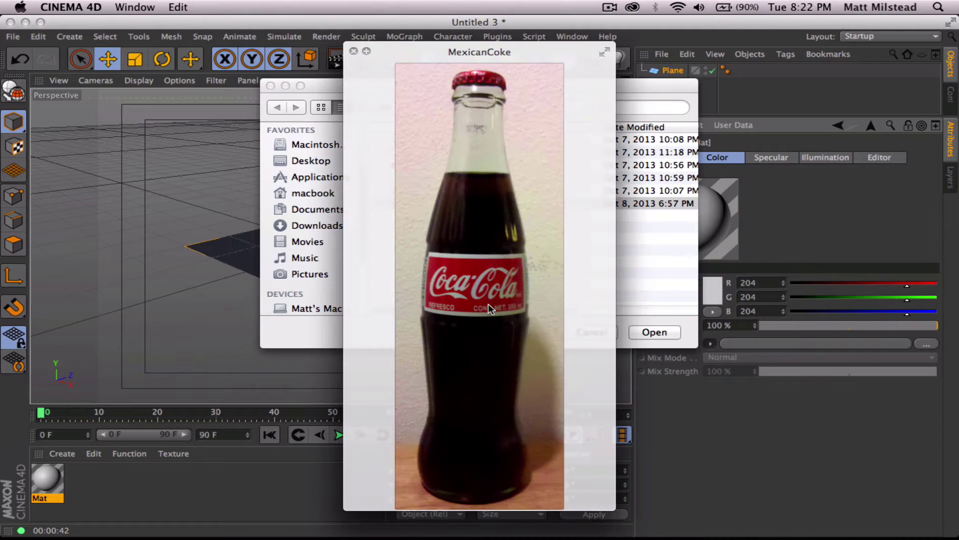
pyautogui.click(659, 332)
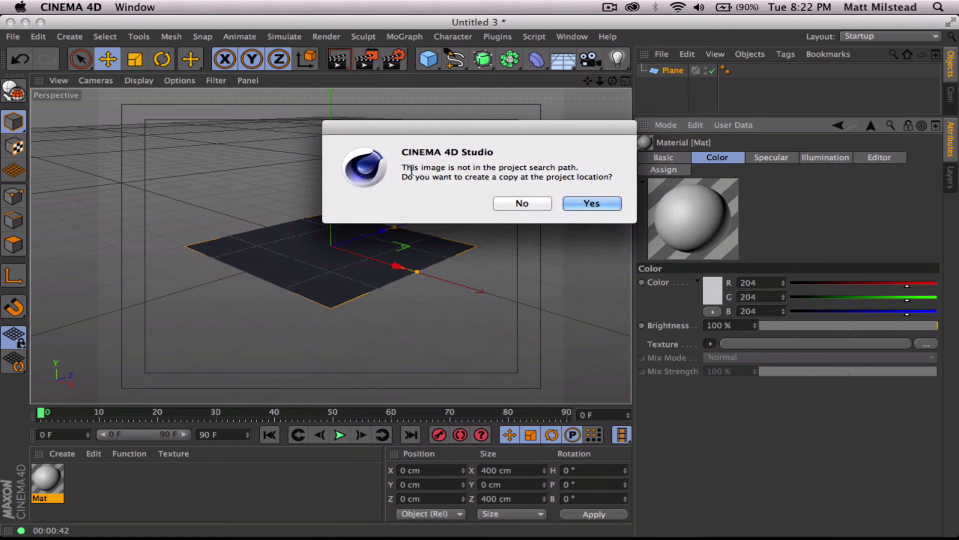
pyautogui.click(522, 203)
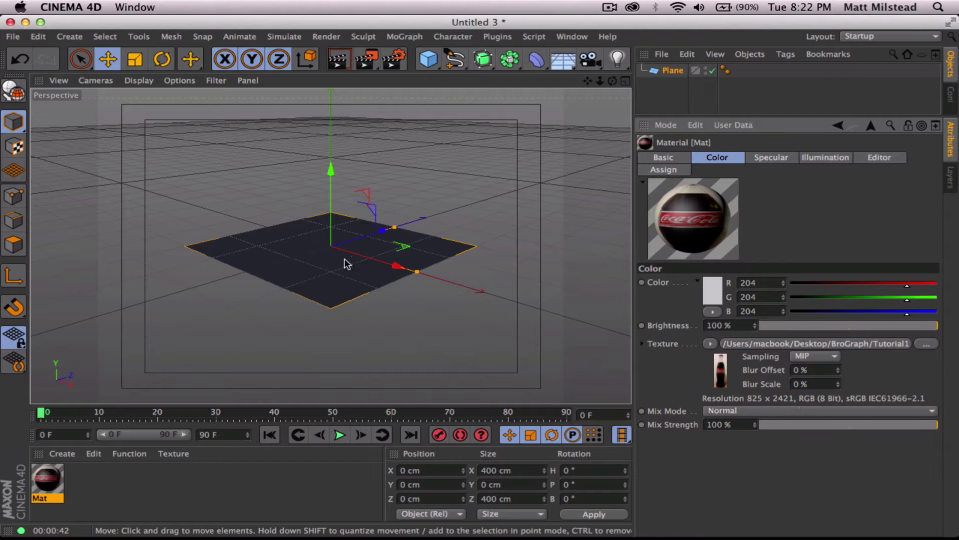
# Set the plane's width to 825 cm and height to 2421 cm
pyautogui.click(323, 276)
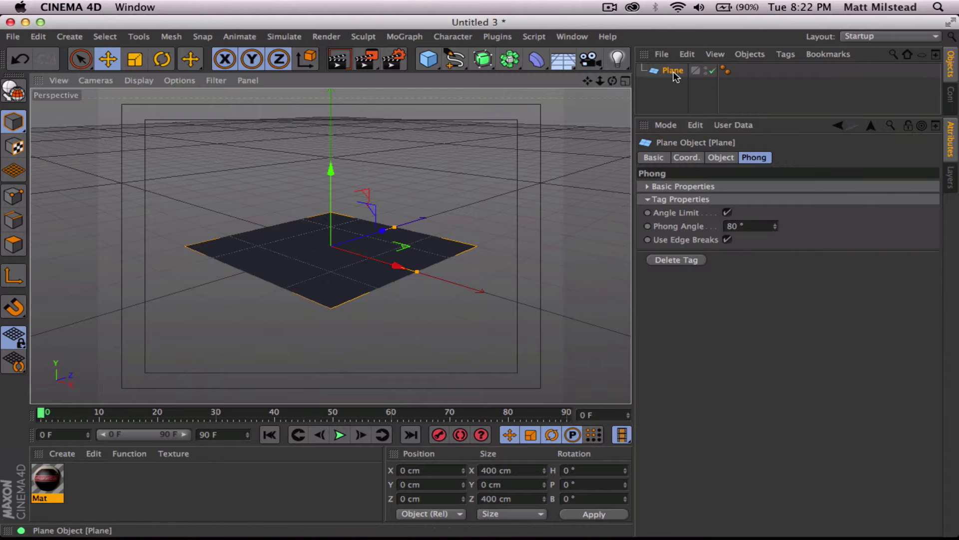
pyautogui.click(699, 155)
pyautogui.click(722, 158)
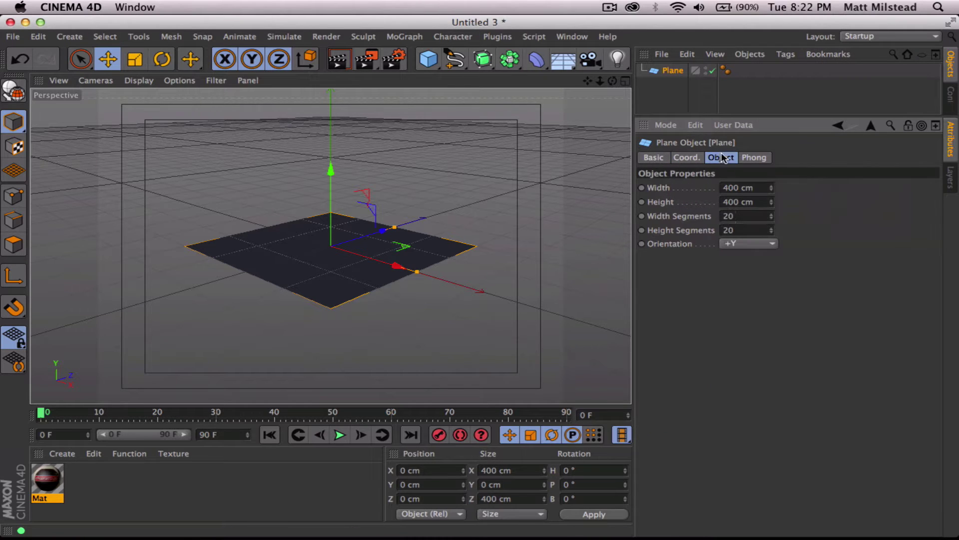
pyautogui.doubleClick(740, 188)
pyautogui.write('825')
pyautogui.press('Tab')
pyautogui.write('2421')
pyautogui.press('Return')
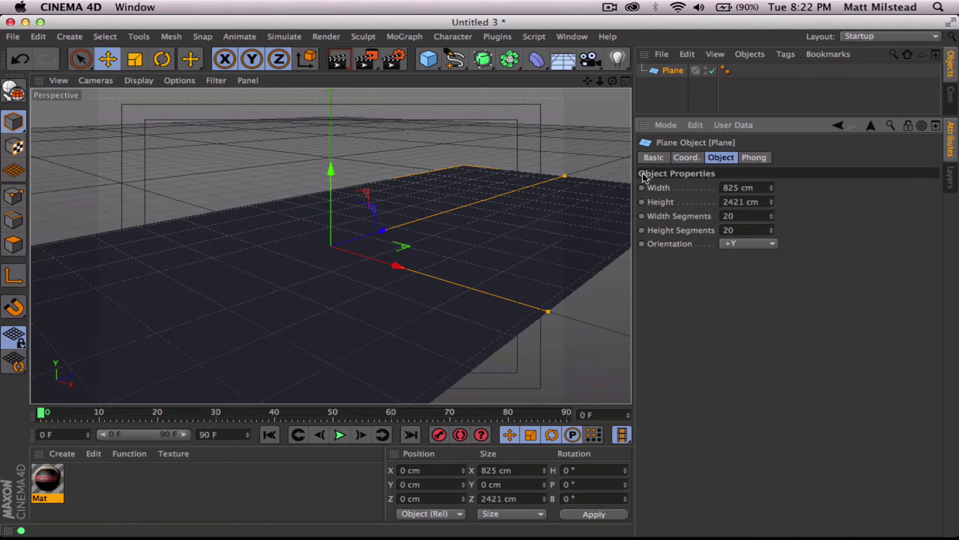
# Apply Mat to the plane, turn off its Specular channel, and switch to four views
pyautogui.moveTo(47, 481); pyautogui.dragTo(268, 316)
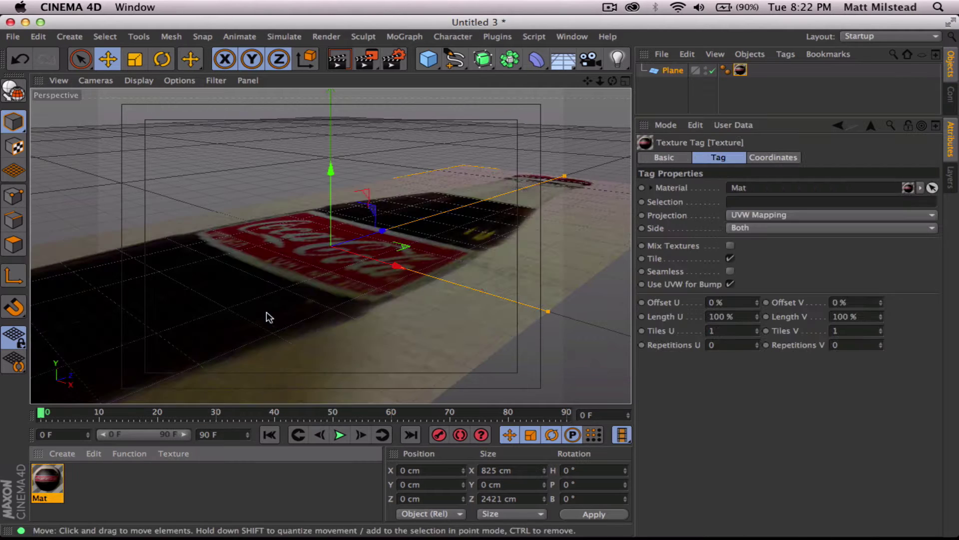
pyautogui.click(50, 482)
pyautogui.click(665, 157)
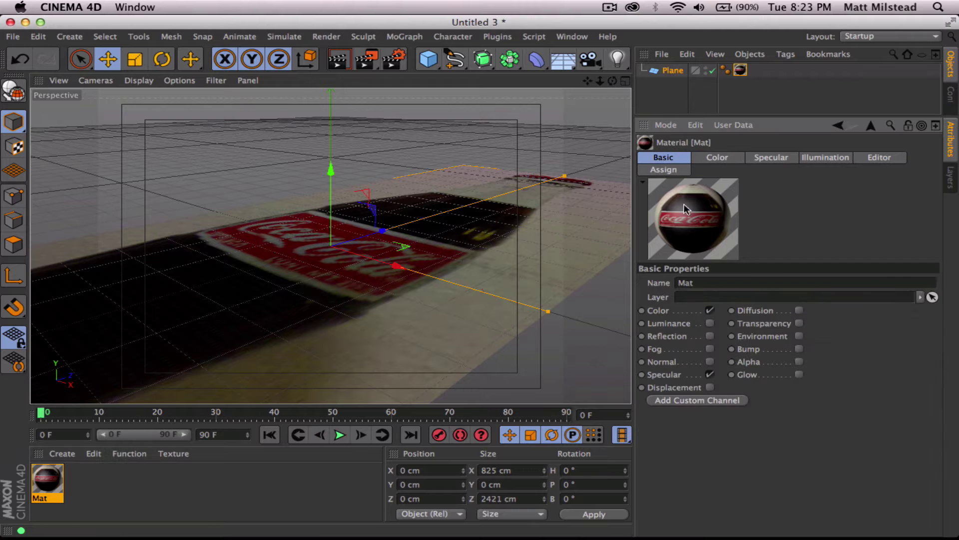
pyautogui.click(711, 375)
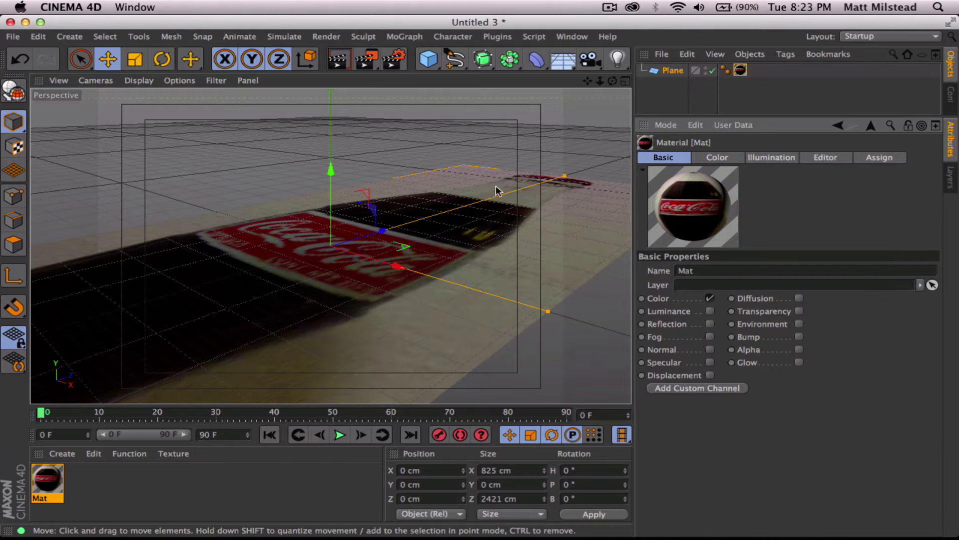
pyautogui.click(625, 80)
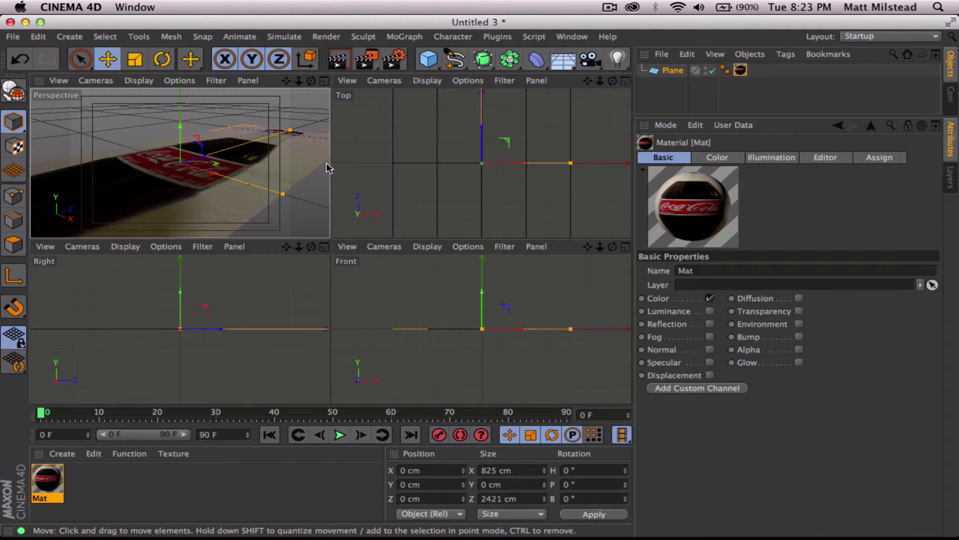
# Maximise the Top view in textured shading and zoom in on the bottle photo
pyautogui.scroll(-6, 510, 183)
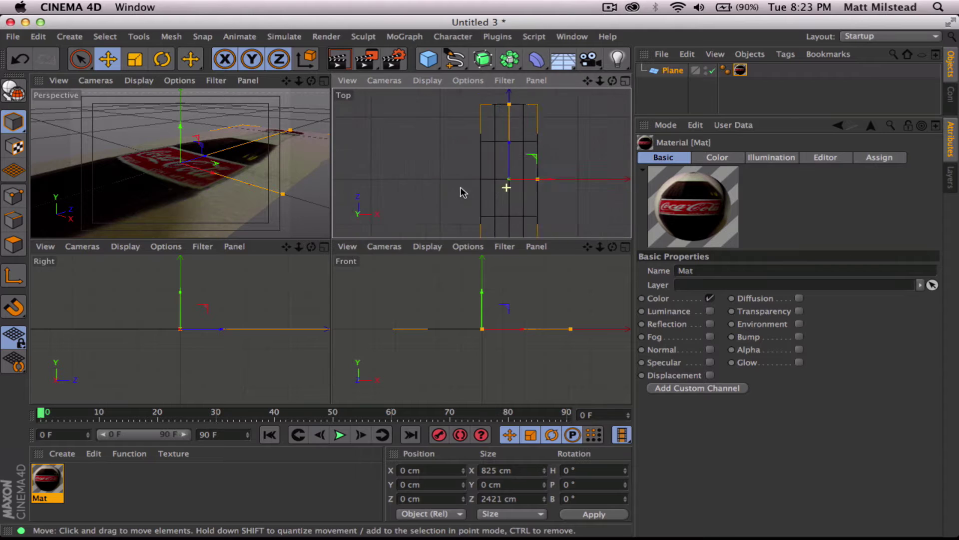
pyautogui.click(625, 81)
pyautogui.click(139, 80)
pyautogui.click(163, 113)
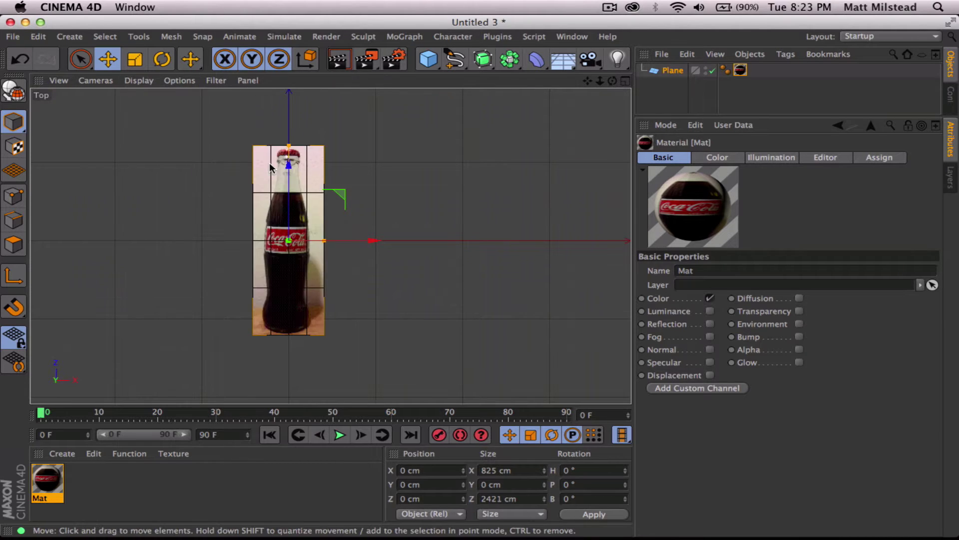
pyautogui.scroll(2, 317, 214)
pyautogui.moveTo(316, 214); pyautogui.dragTo(357, 214, button='middle')
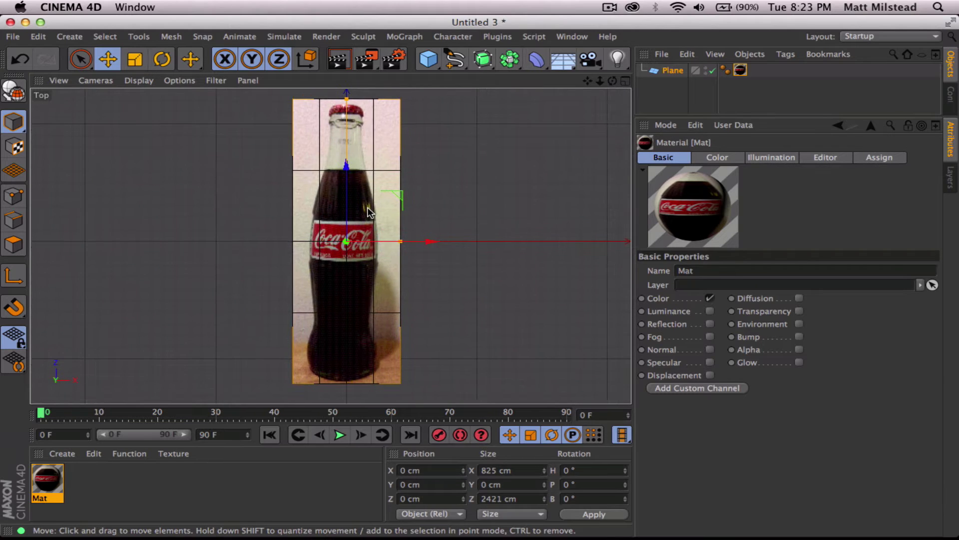
pyautogui.scroll(2, 356, 214)
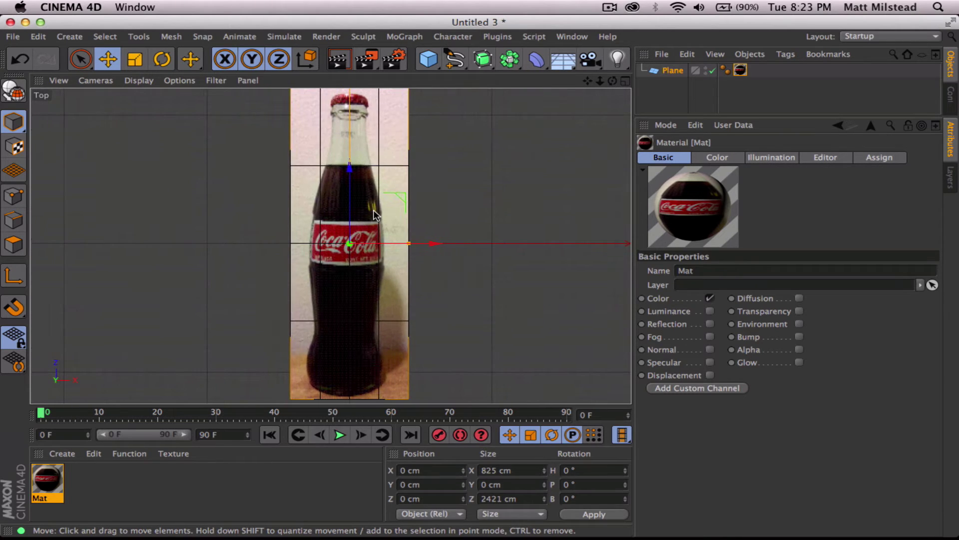
pyautogui.click(455, 59)
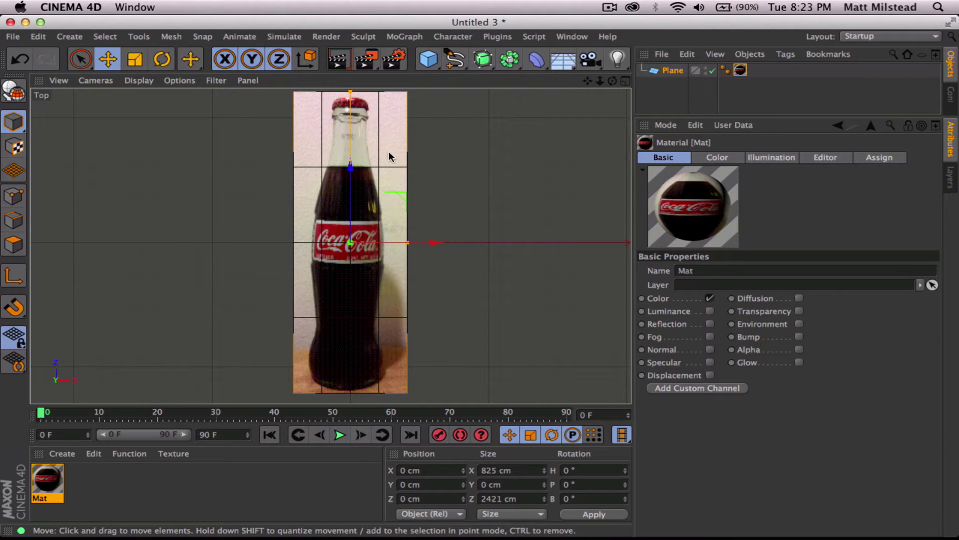
pyautogui.scroll(-2, 400, 165)
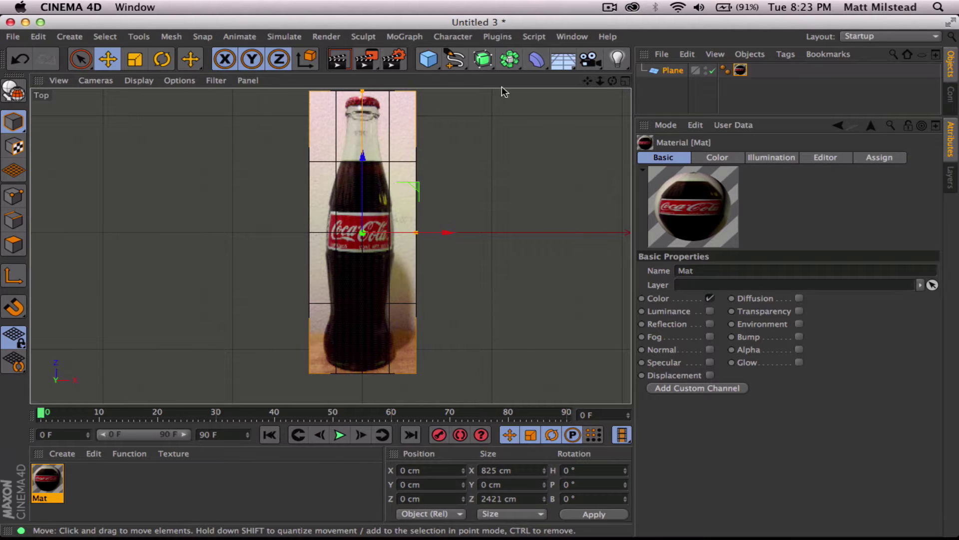
# Add a circle spline and rotate it -90° in pitch to face the top view
pyautogui.click(454, 59)
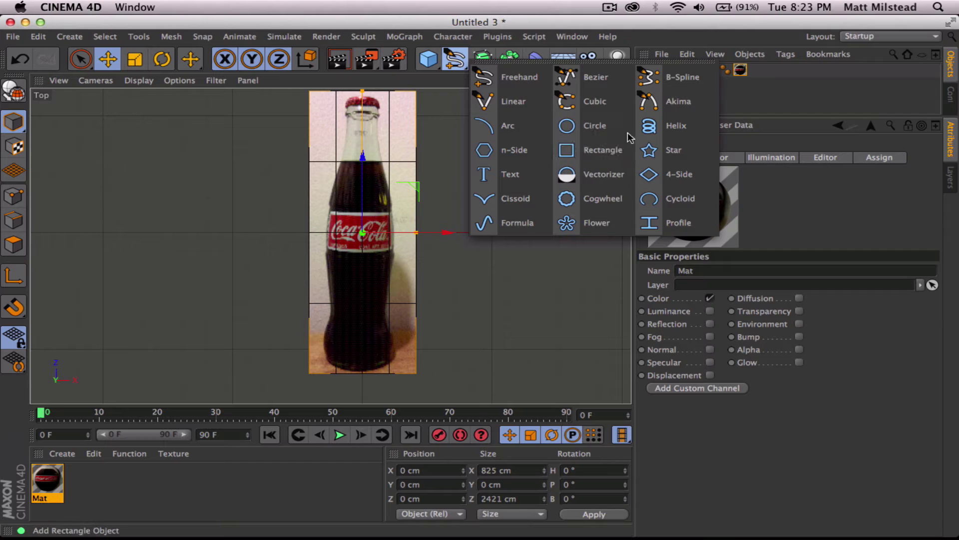
pyautogui.click(592, 128)
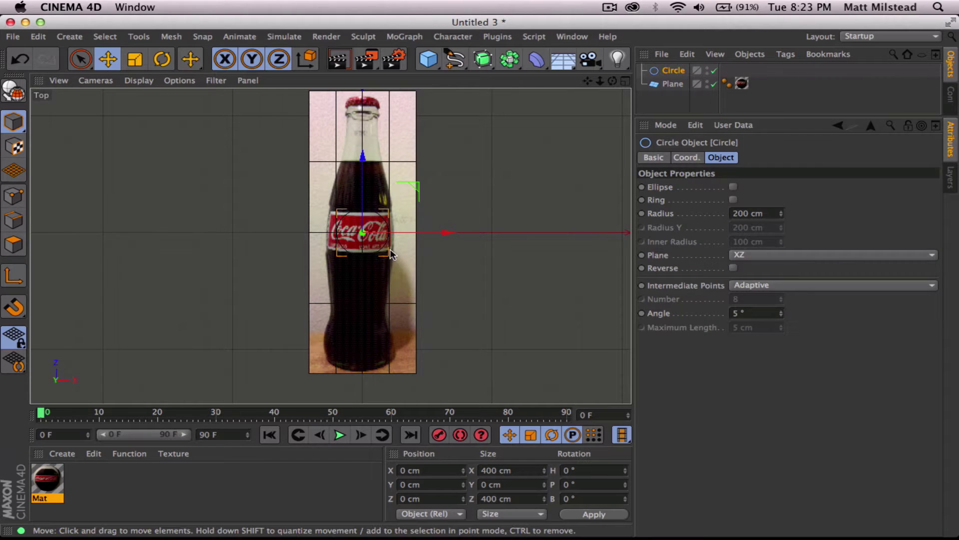
pyautogui.press('t')
pyautogui.press('r')
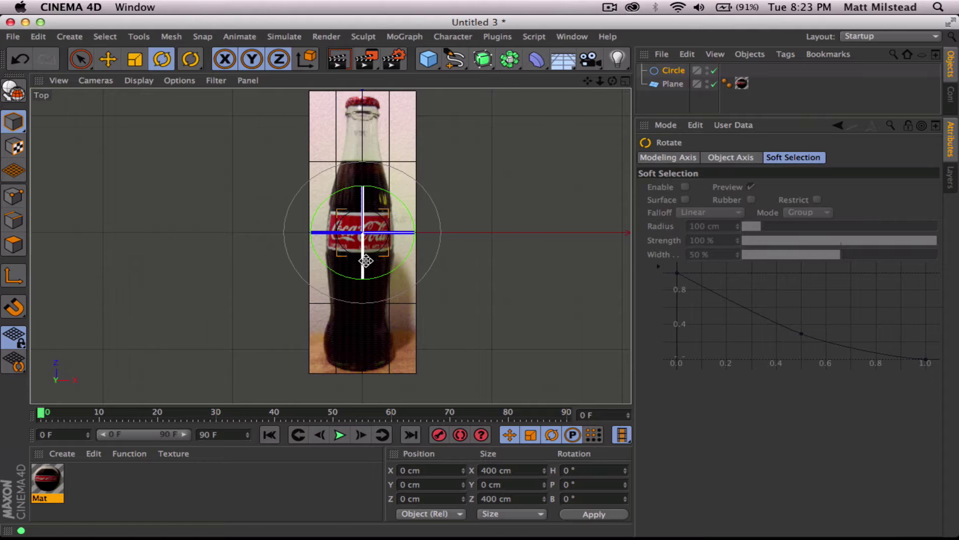
pyautogui.moveTo(366, 261); pyautogui.dragTo(366, 113)
# Move the circle up to the bottle cap and scale it to the 272.4 cm mouth width
pyautogui.scroll(5, 367, 279)
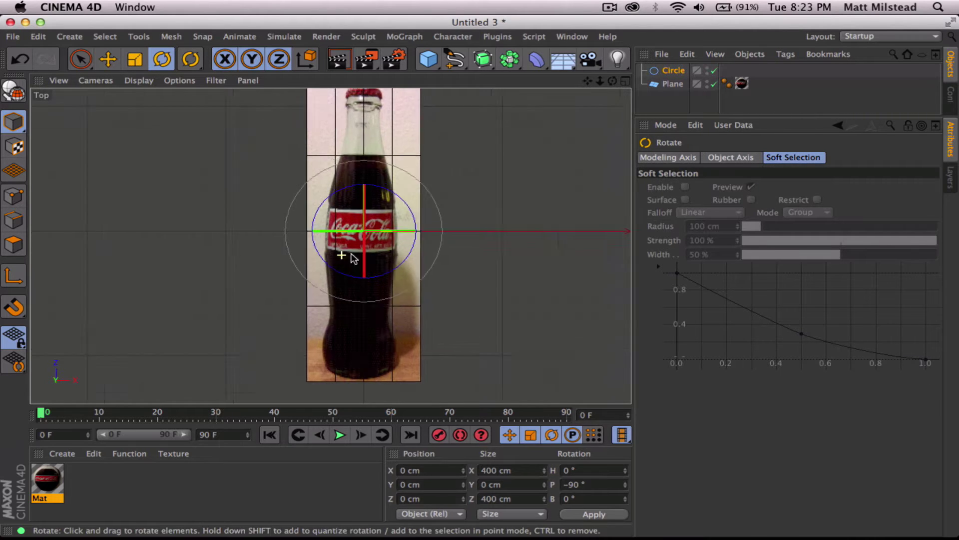
pyautogui.press('e')
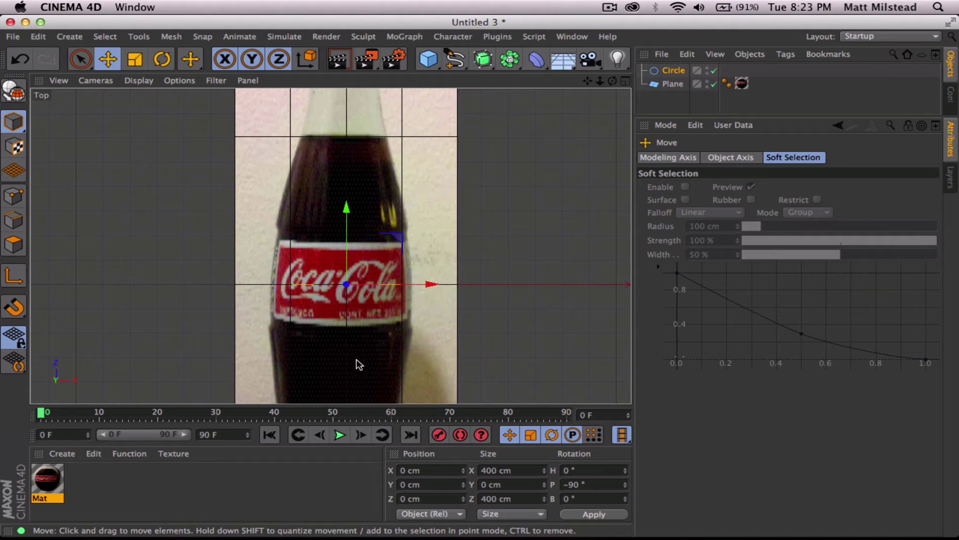
pyautogui.moveTo(347, 208); pyautogui.dragTo(359, 95)
pyautogui.scroll(-3, 342, 144)
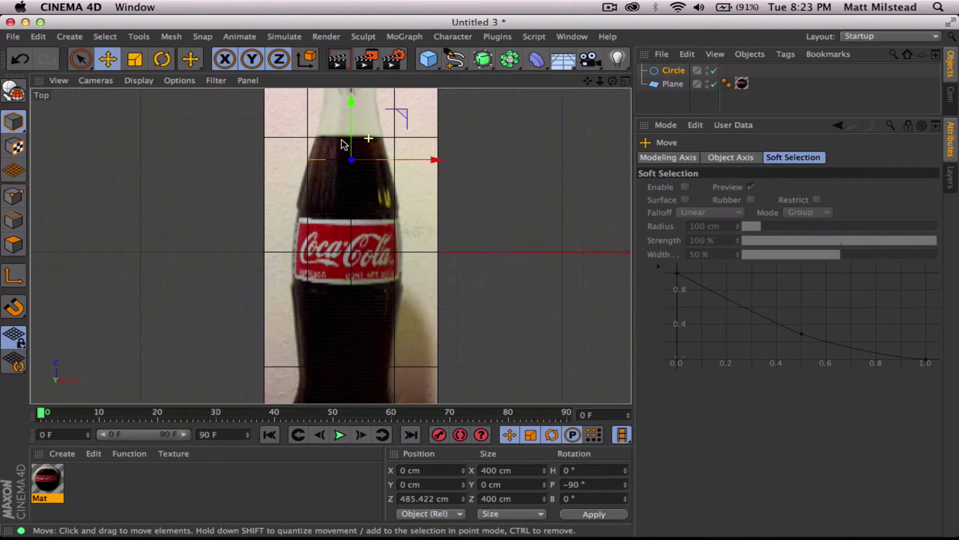
pyautogui.moveTo(335, 246)
pyautogui.mouseDown()
pyautogui.moveTo(339, 126)
pyautogui.moveTo(340, 227)
pyautogui.mouseUp()
pyautogui.scroll(5, 340, 228)
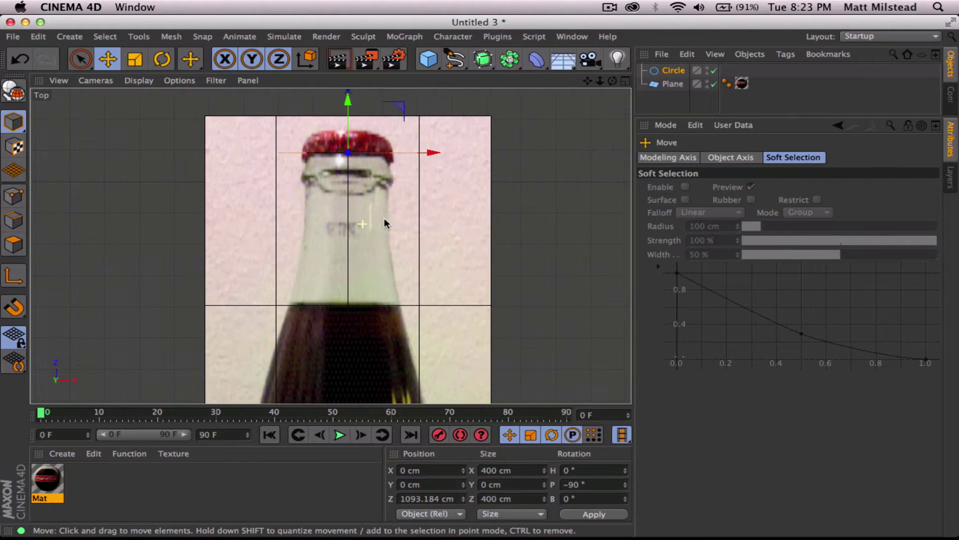
pyautogui.press('t')
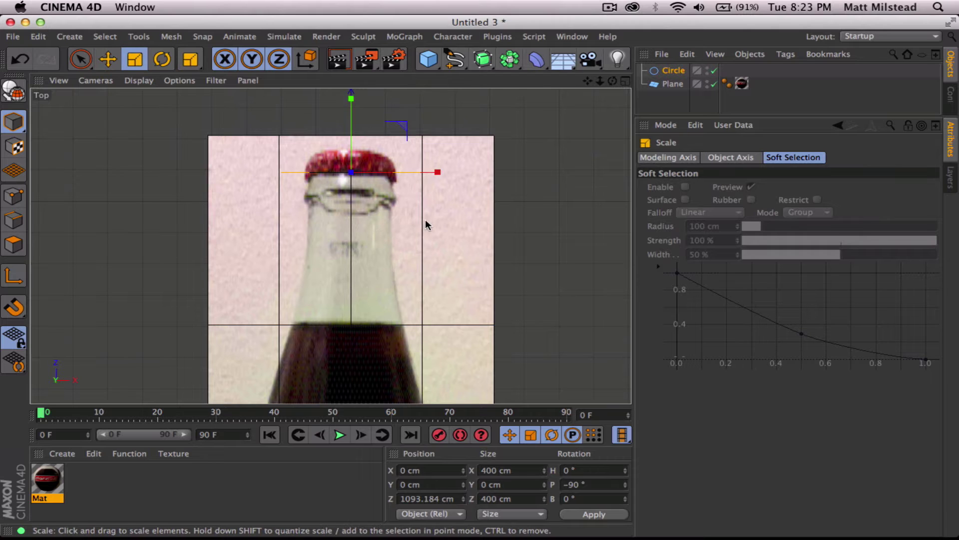
pyautogui.moveTo(425, 219); pyautogui.dragTo(173, 209)
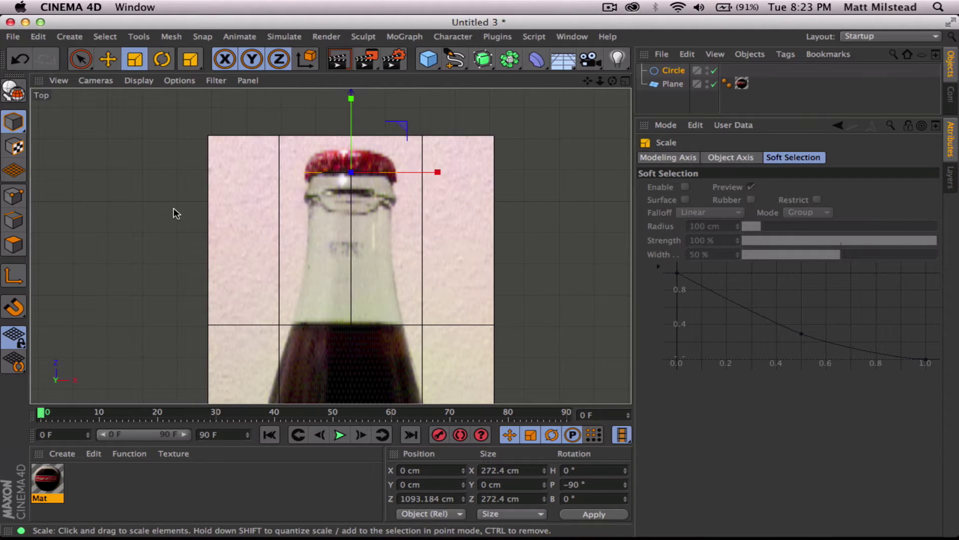
pyautogui.press('e')
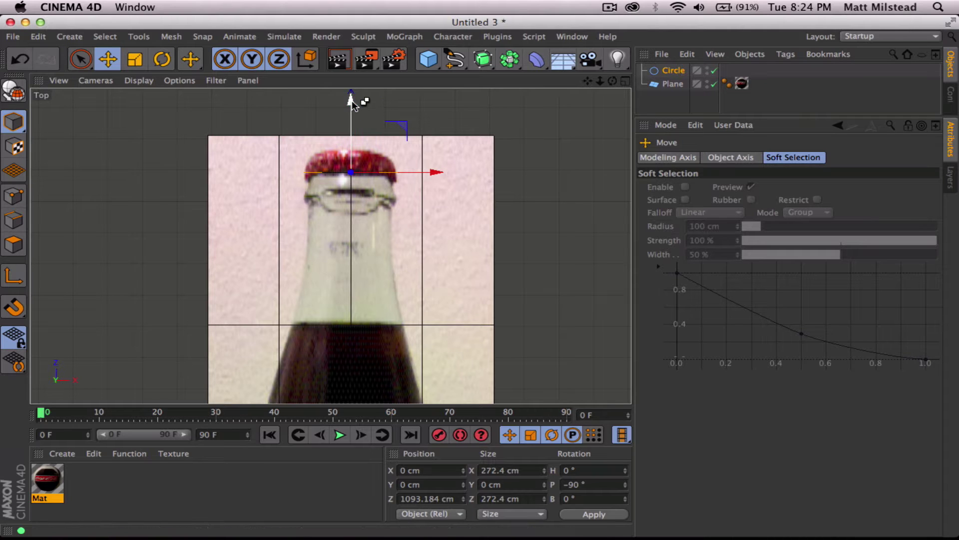
# Fit the circle to the bottle lip, then copy it lower as Circle.1 and widen it
pyautogui.moveTo(362, 97); pyautogui.dragTo(356, 110)
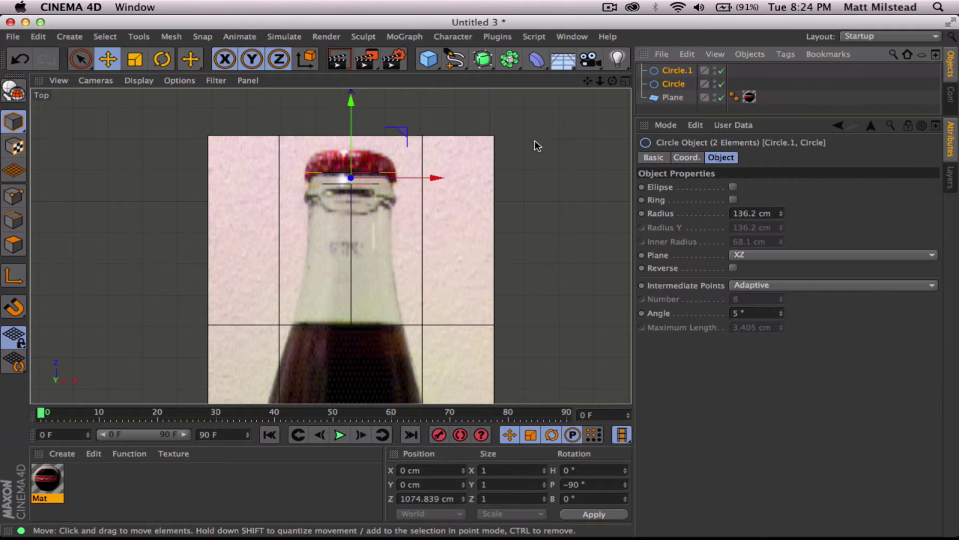
pyautogui.press('t')
pyautogui.moveTo(535, 153); pyautogui.dragTo(440, 145)
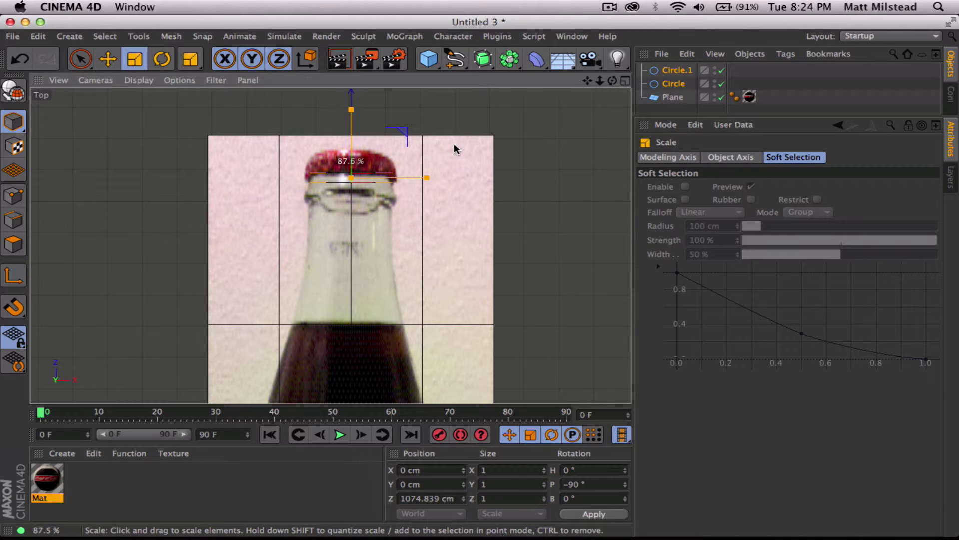
pyautogui.click(676, 70)
pyautogui.press('e')
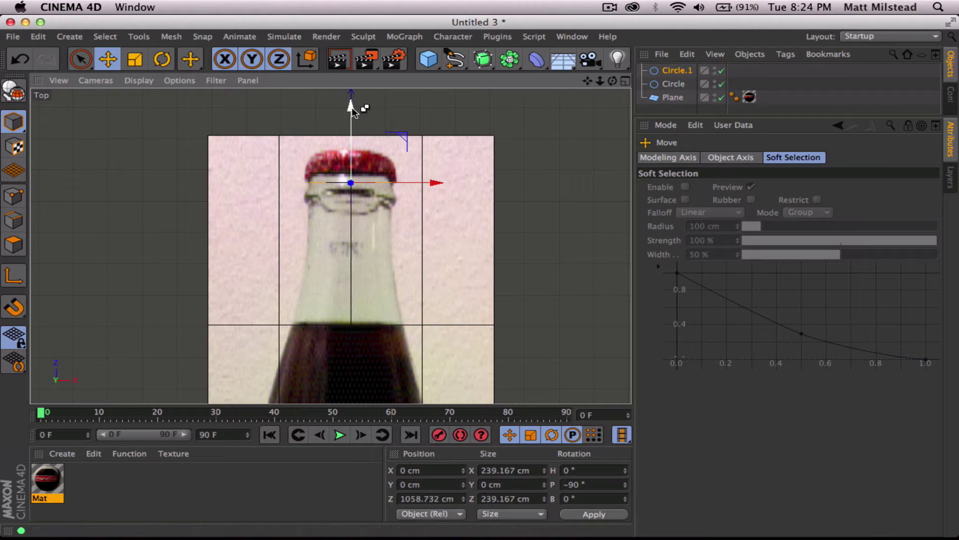
pyautogui.keyDown('ctrl'); pyautogui.moveTo(351, 107); pyautogui.dragTo(356, 111); pyautogui.keyUp('ctrl')
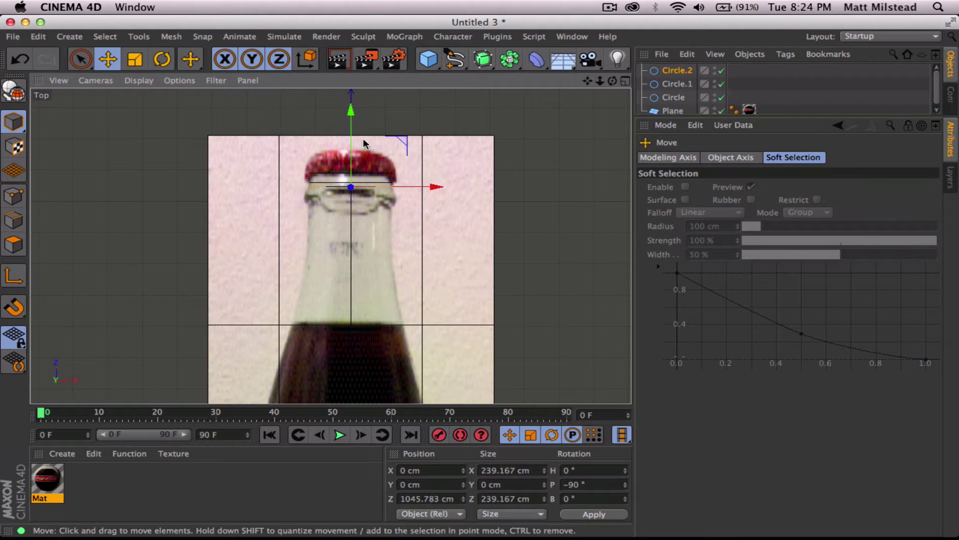
pyautogui.press('t')
pyautogui.moveTo(413, 152); pyautogui.dragTo(461, 151)
# Copy circles further down the neck, resizing each to the narrowing neck outline
pyautogui.press('e')
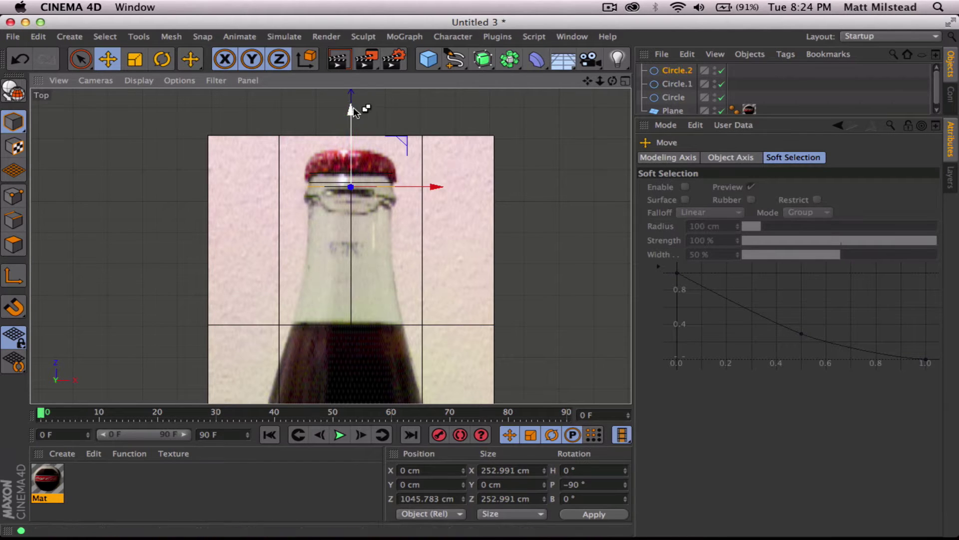
pyautogui.moveTo(351, 107); pyautogui.dragTo(433, 120)
pyautogui.press('t')
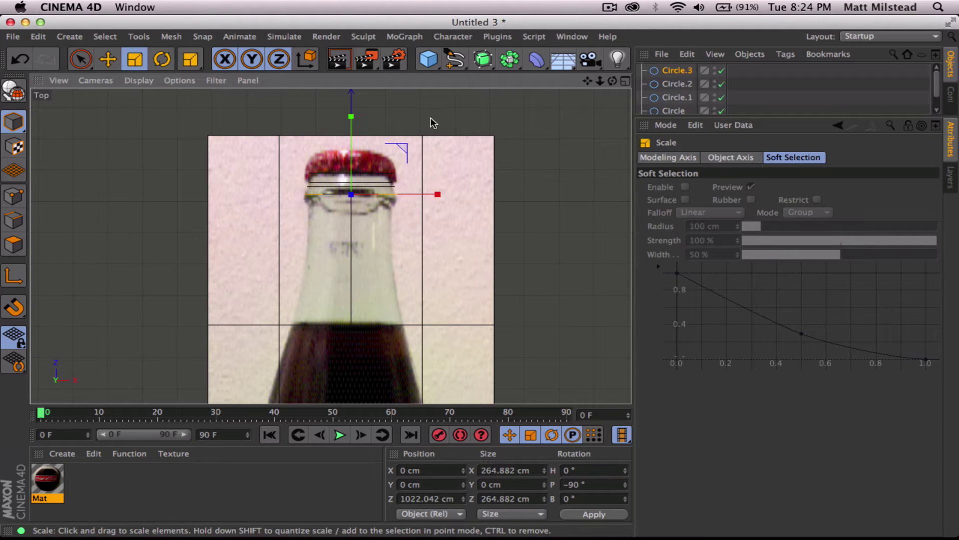
pyautogui.press('e')
pyautogui.keyDown('ctrl'); pyautogui.moveTo(351, 118); pyautogui.dragTo(354, 127); pyautogui.keyUp('ctrl')
pyautogui.press('t')
pyautogui.moveTo(472, 145); pyautogui.dragTo(366, 186)
pyautogui.press('e')
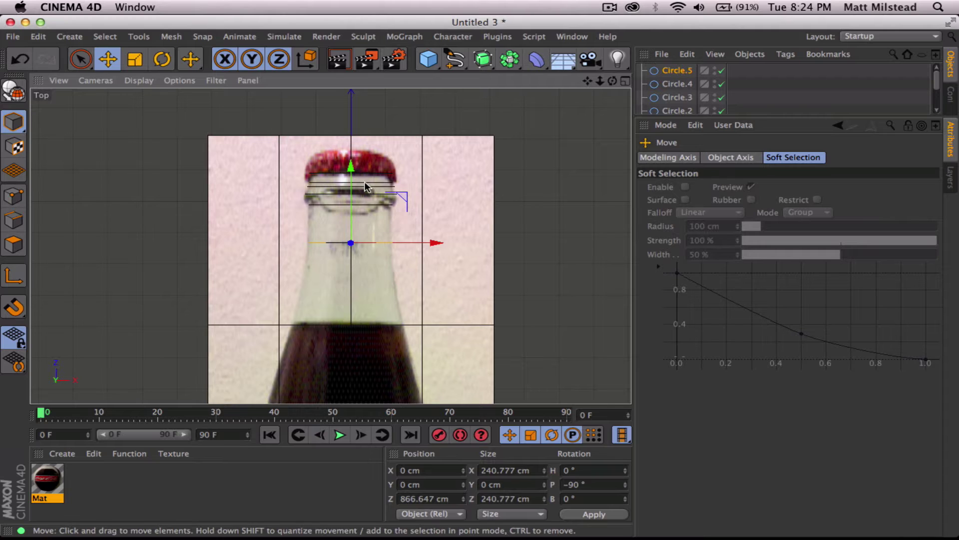
pyautogui.press('t')
pyautogui.moveTo(422, 197); pyautogui.dragTo(430, 200)
pyautogui.press('e')
# Add two more circle copies toward the neck's base, enlarging the last to about 120%
pyautogui.keyDown('ctrl'); pyautogui.moveTo(352, 168); pyautogui.dragTo(368, 208); pyautogui.keyUp('ctrl')
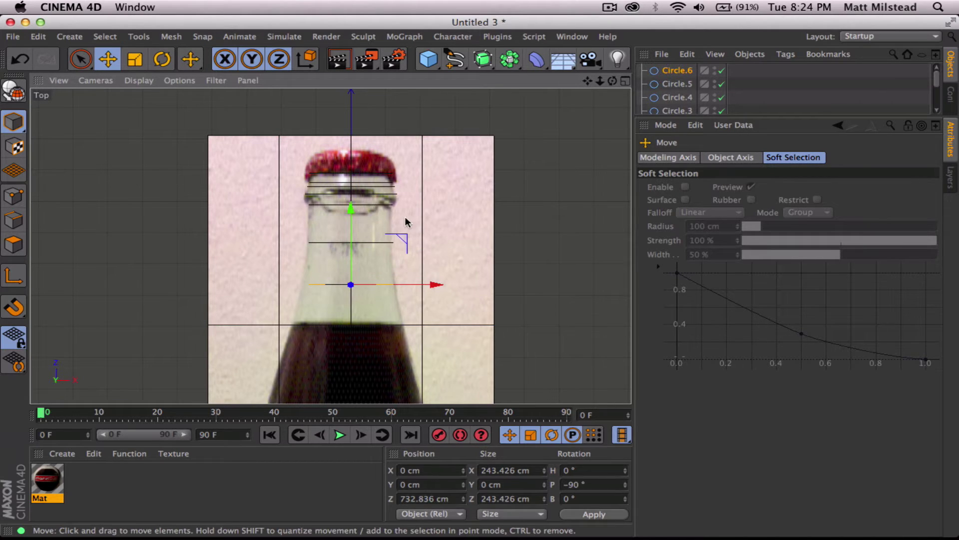
pyautogui.press('t')
pyautogui.moveTo(436, 238); pyautogui.dragTo(539, 240)
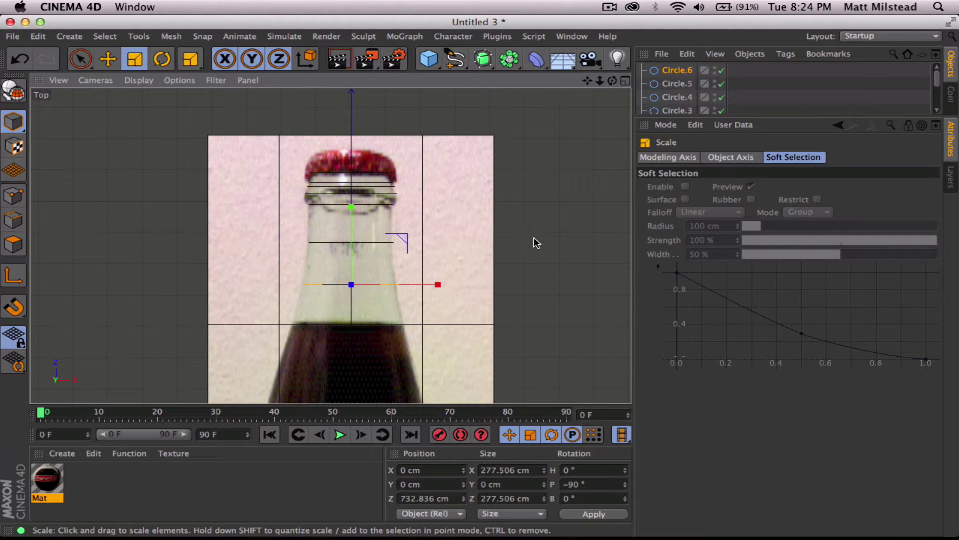
pyautogui.press('e')
pyautogui.moveTo(351, 209); pyautogui.dragTo(353, 250)
pyautogui.scroll(-2, 370, 245)
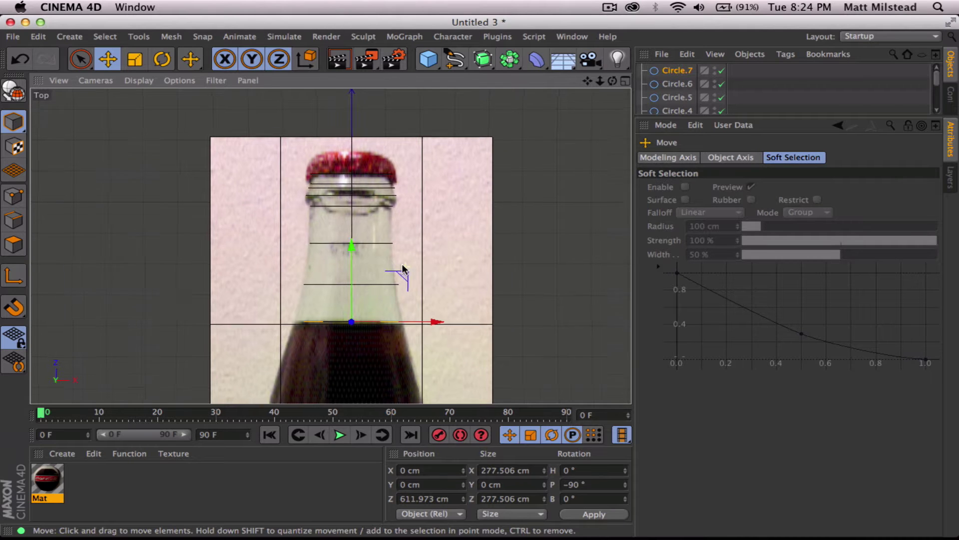
pyautogui.keyDown('alt'); pyautogui.moveTo(380, 310); pyautogui.dragTo(389, 240, button='middle'); pyautogui.keyUp('alt')
pyautogui.press('t')
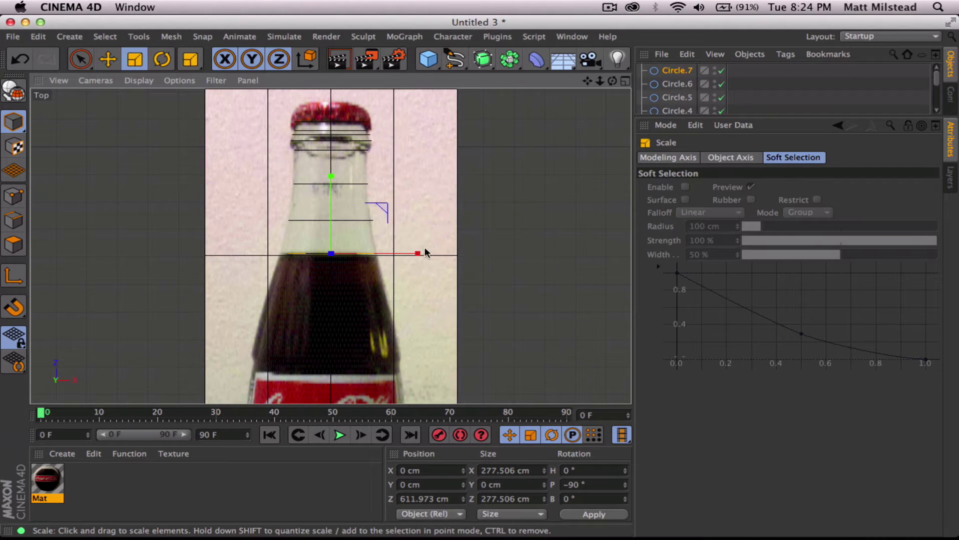
pyautogui.moveTo(425, 253); pyautogui.dragTo(435, 234)
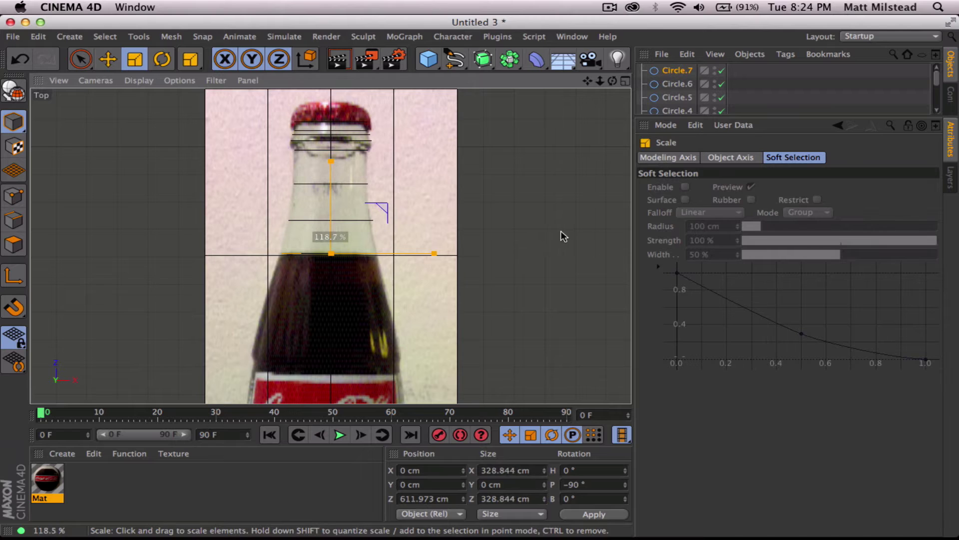
pyautogui.moveTo(576, 234); pyautogui.dragTo(576, 233)
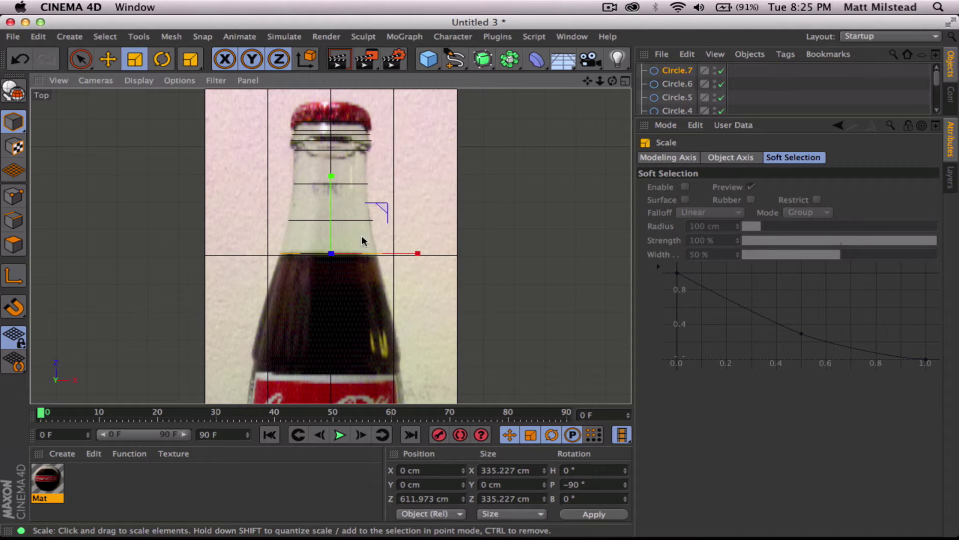
# Copy circles down over the shoulder onto the body, the latest sized 505.013 cm
pyautogui.press('e')
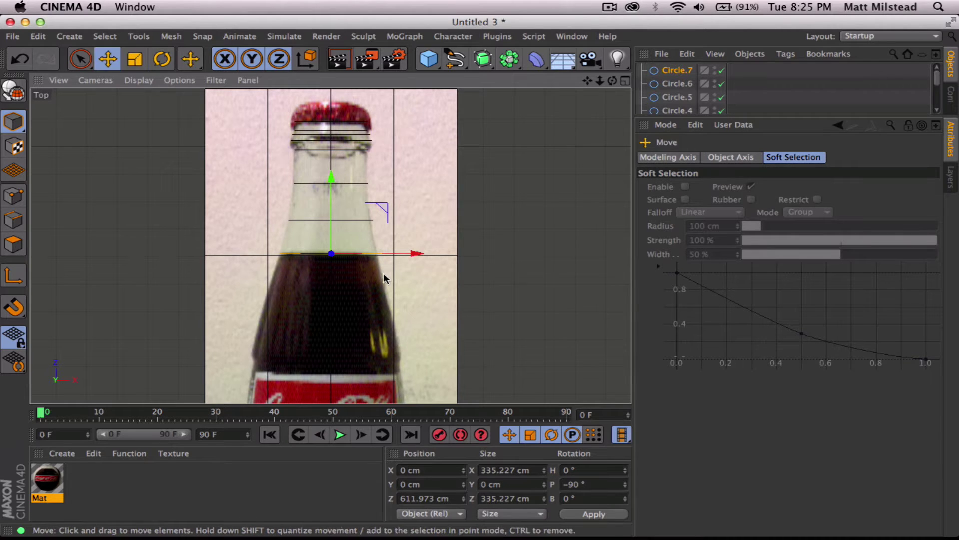
pyautogui.moveTo(336, 178); pyautogui.dragTo(872, 257)
pyautogui.press('t')
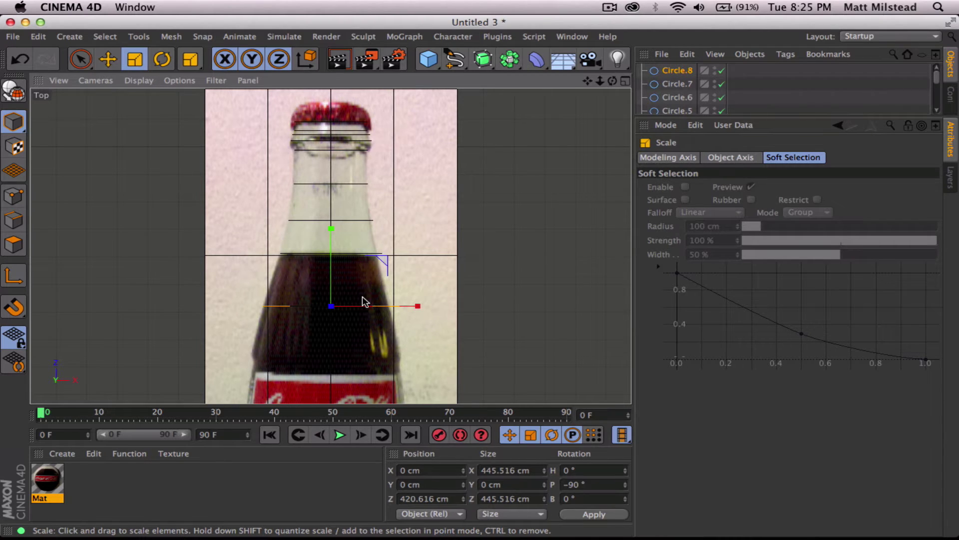
pyautogui.press('e')
pyautogui.moveTo(331, 228); pyautogui.dragTo(331, 275)
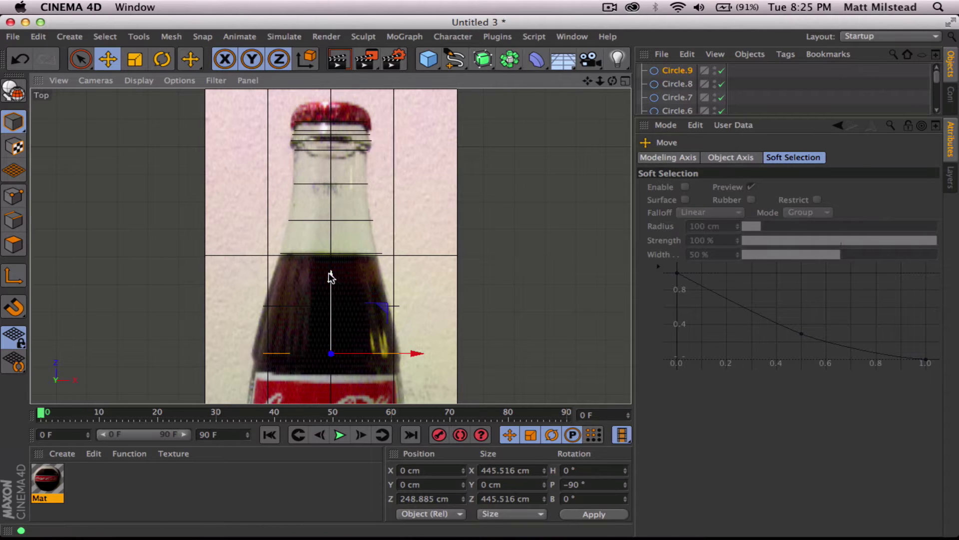
pyautogui.press('t')
pyautogui.moveTo(449, 321); pyautogui.dragTo(574, 322)
pyautogui.press('e')
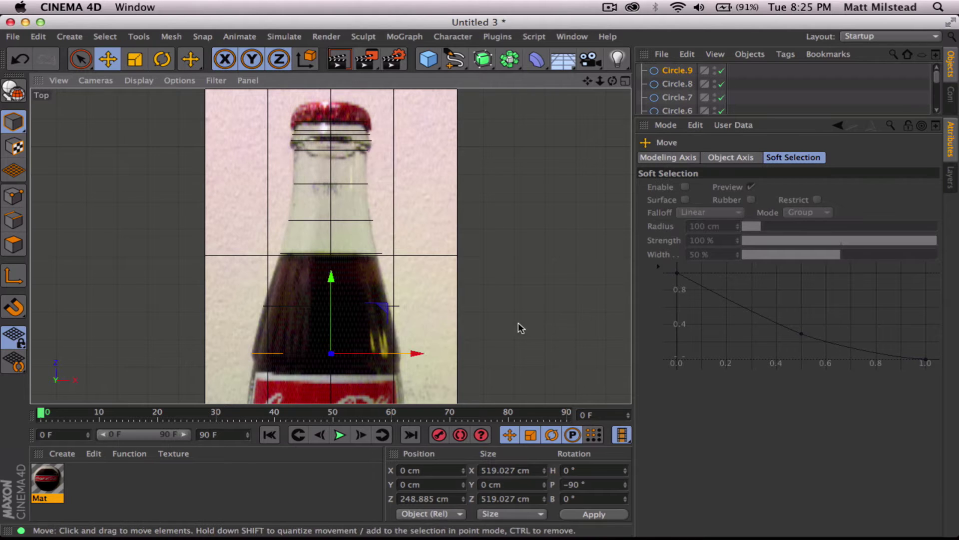
pyautogui.moveTo(334, 274); pyautogui.dragTo(332, 284)
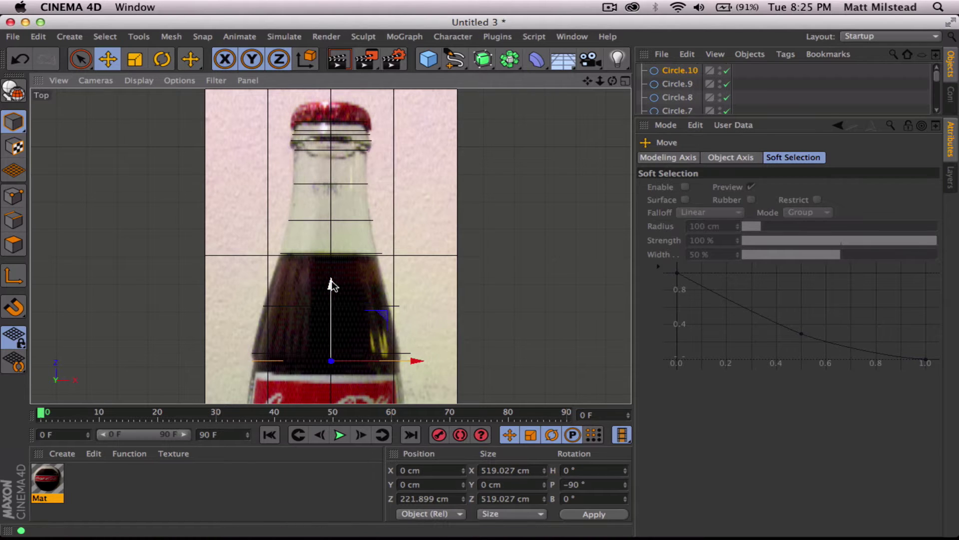
pyautogui.press('t')
pyautogui.moveTo(413, 300); pyautogui.dragTo(388, 297)
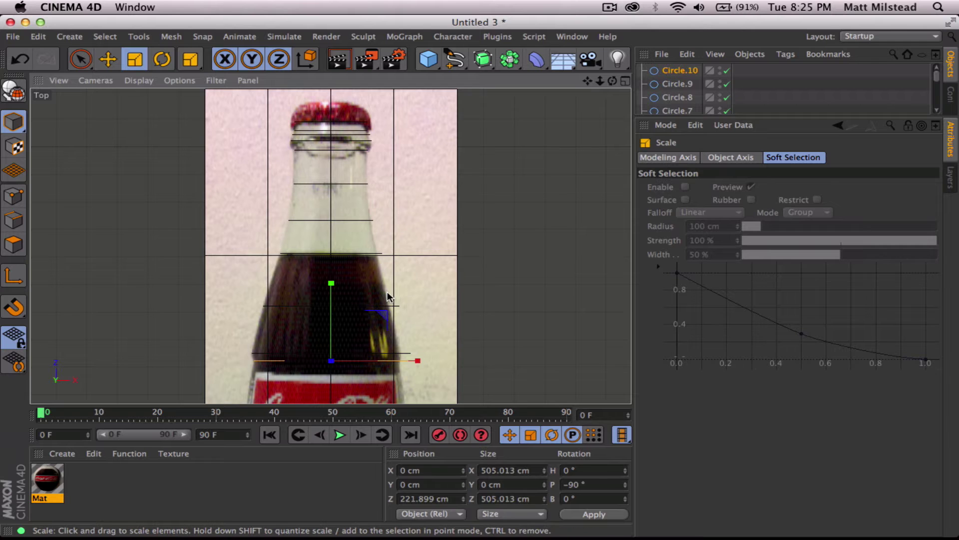
pyautogui.scroll(3, 428, 322)
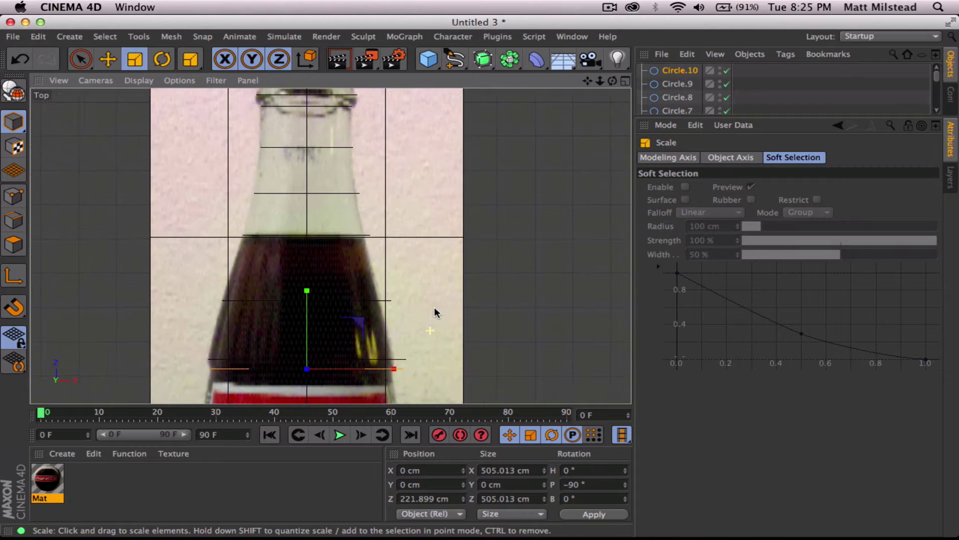
# Copy a circle down beside the label, lower it further, and shrink it slightly
pyautogui.keyDown('alt'); pyautogui.moveTo(437, 313); pyautogui.dragTo(435, 139, button='middle'); pyautogui.keyUp('alt')
pyautogui.press('e')
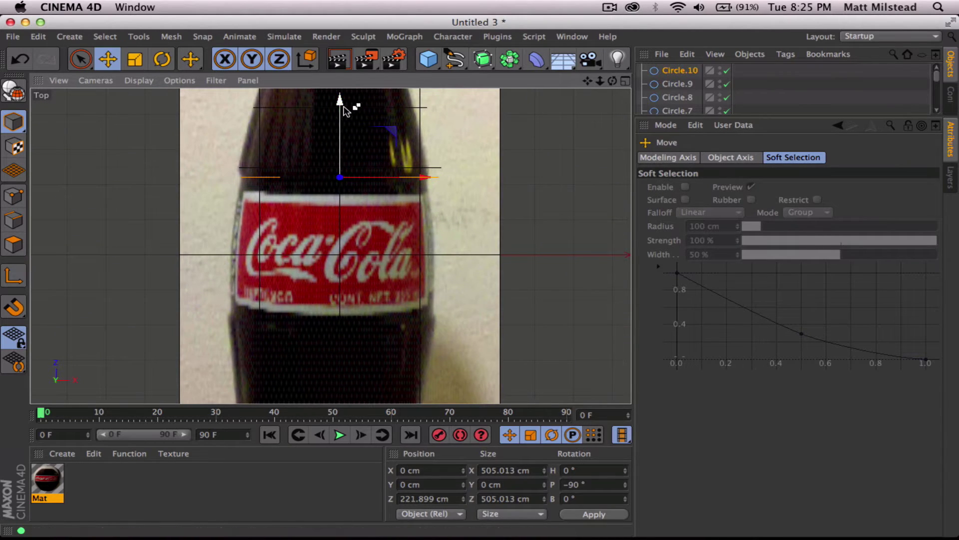
pyautogui.moveTo(340, 100); pyautogui.dragTo(502, 200)
pyautogui.press('t')
pyautogui.press('e')
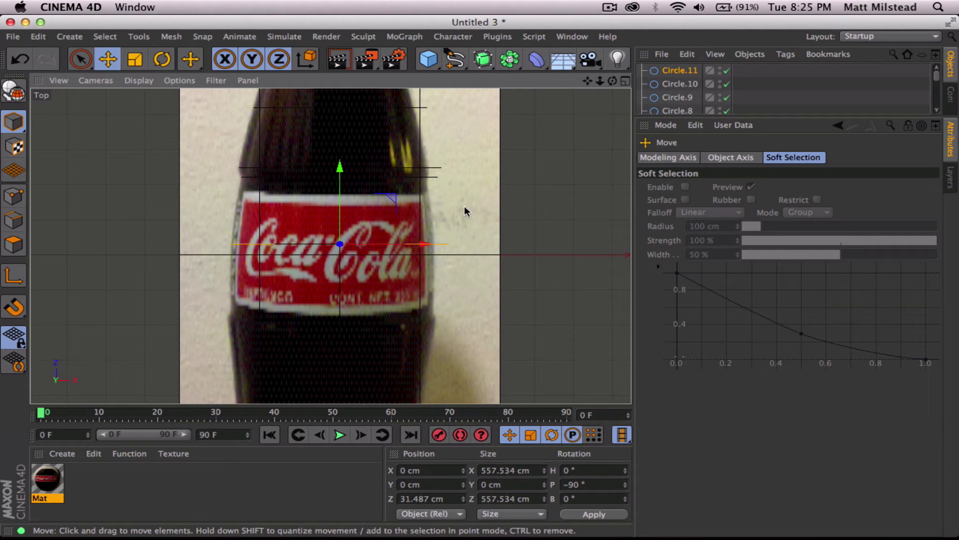
pyautogui.moveTo(343, 165); pyautogui.dragTo(353, 235)
pyautogui.press('t')
pyautogui.moveTo(505, 274); pyautogui.dragTo(498, 274)
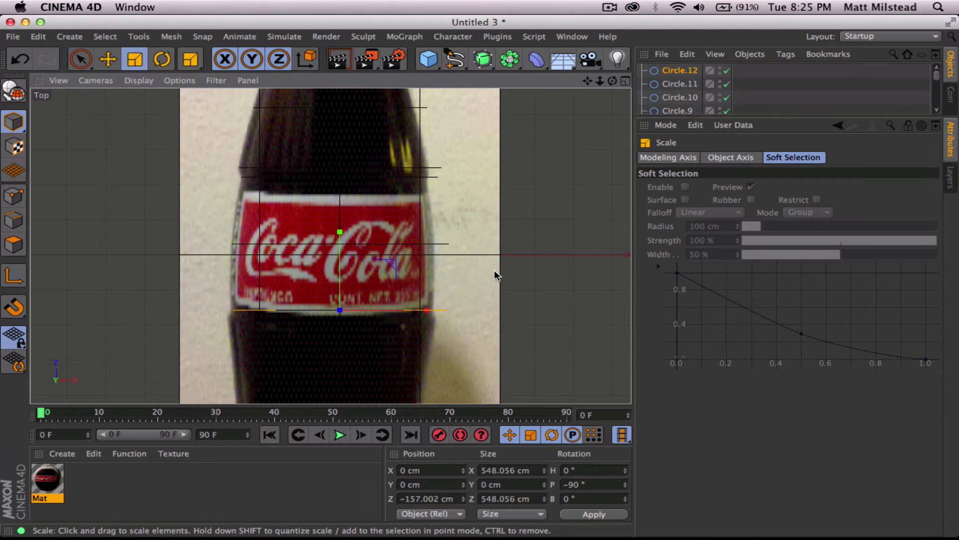
# Widen a circle to the label, then add a lower copy shrunk to the bottle's width
pyautogui.press('e')
pyautogui.moveTo(341, 231)
pyautogui.mouseDown()
pyautogui.moveTo(343, 242)
pyautogui.moveTo(349, 236)
pyautogui.mouseUp()
pyautogui.press('t')
pyautogui.moveTo(479, 259); pyautogui.dragTo(514, 255)
pyautogui.press('e')
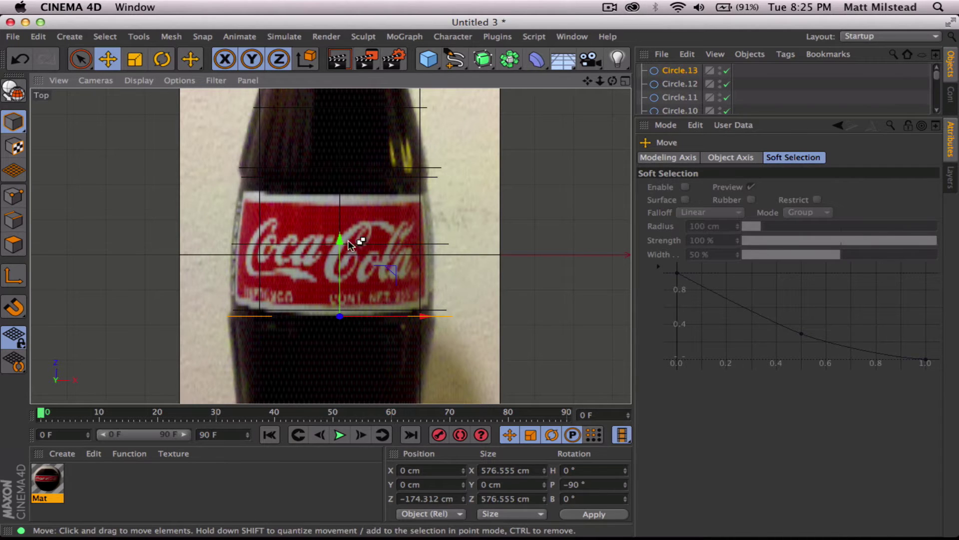
pyautogui.keyDown('ctrl'); pyautogui.moveTo(349, 243); pyautogui.dragTo(365, 266); pyautogui.keyUp('ctrl')
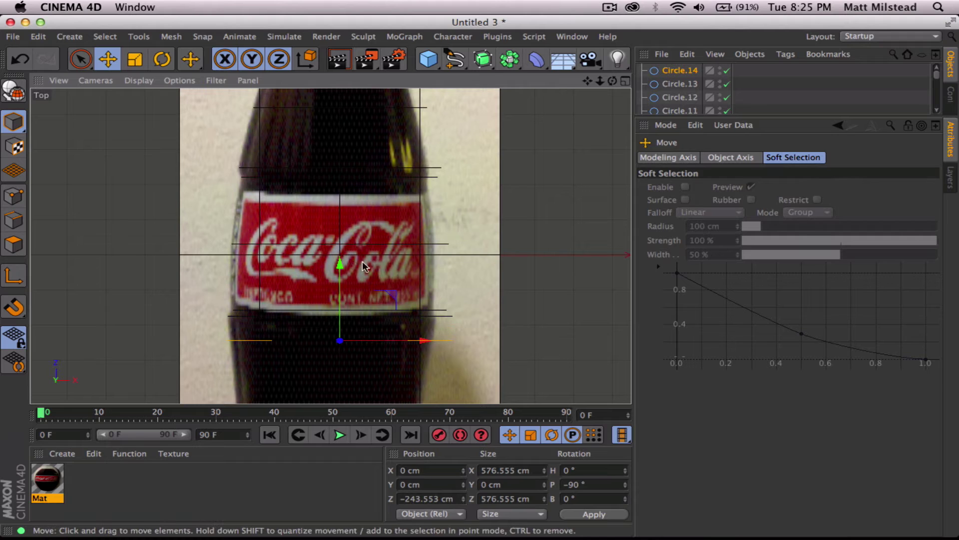
pyautogui.press('t')
pyautogui.moveTo(465, 284)
pyautogui.mouseDown()
pyautogui.moveTo(446, 285)
pyautogui.moveTo(452, 290)
pyautogui.mouseUp()
pyautogui.press('e')
# Copy a circle to the narrower waist, shrink it, then copy another toward the base
pyautogui.scroll(-1, 456, 317)
pyautogui.keyDown('alt'); pyautogui.moveTo(456, 316); pyautogui.dragTo(434, 170, button='middle'); pyautogui.keyUp('alt')
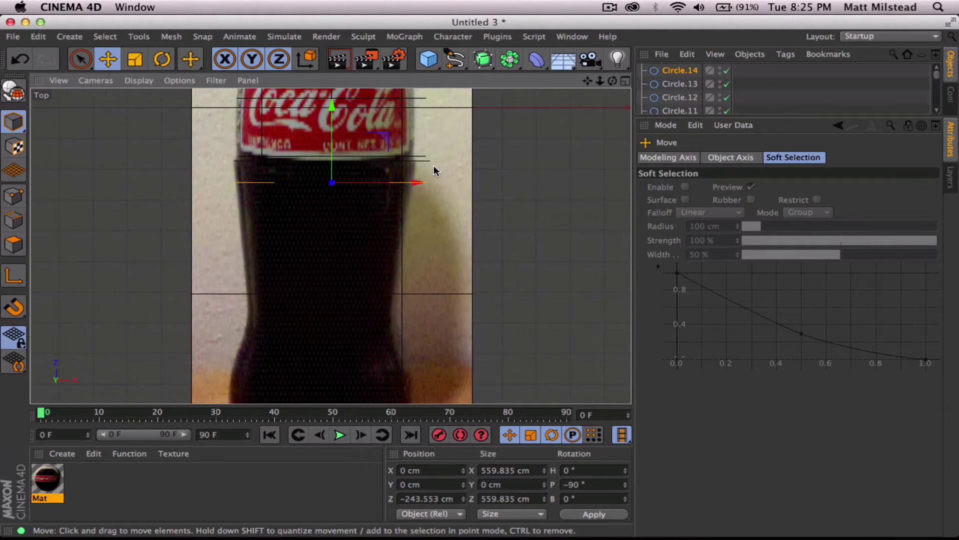
pyautogui.keyDown('ctrl'); pyautogui.moveTo(333, 106); pyautogui.dragTo(338, 184); pyautogui.keyUp('ctrl')
pyautogui.press('t')
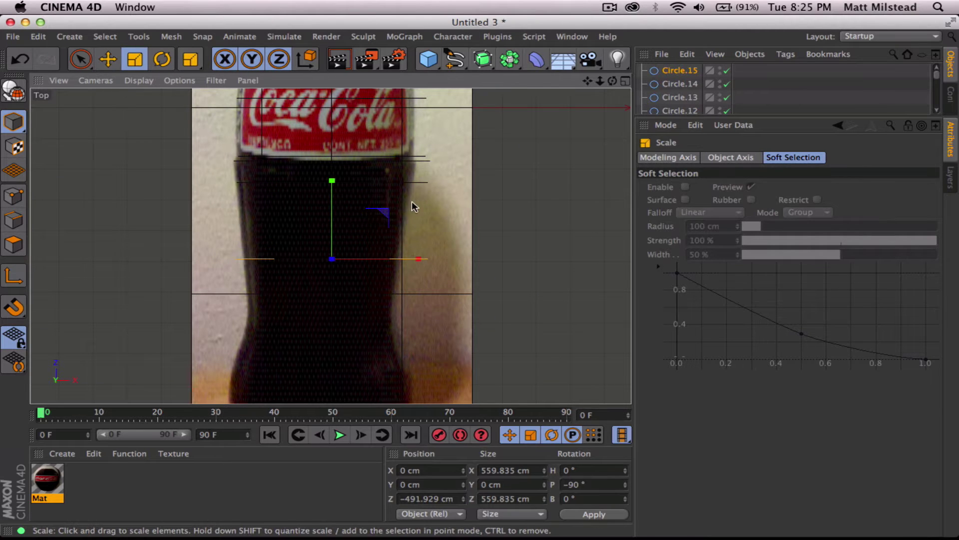
pyautogui.moveTo(387, 209); pyautogui.dragTo(334, 239)
pyautogui.press('e')
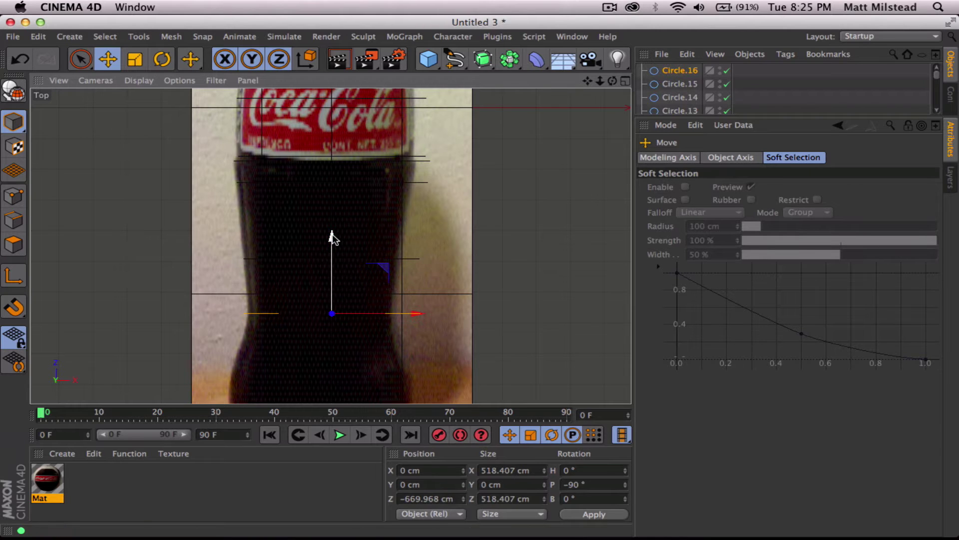
pyautogui.press('t')
pyautogui.moveTo(479, 256); pyautogui.dragTo(436, 257)
pyautogui.press('e')
pyautogui.keyDown('ctrl'); pyautogui.moveTo(337, 238); pyautogui.dragTo(332, 311); pyautogui.keyUp('ctrl')
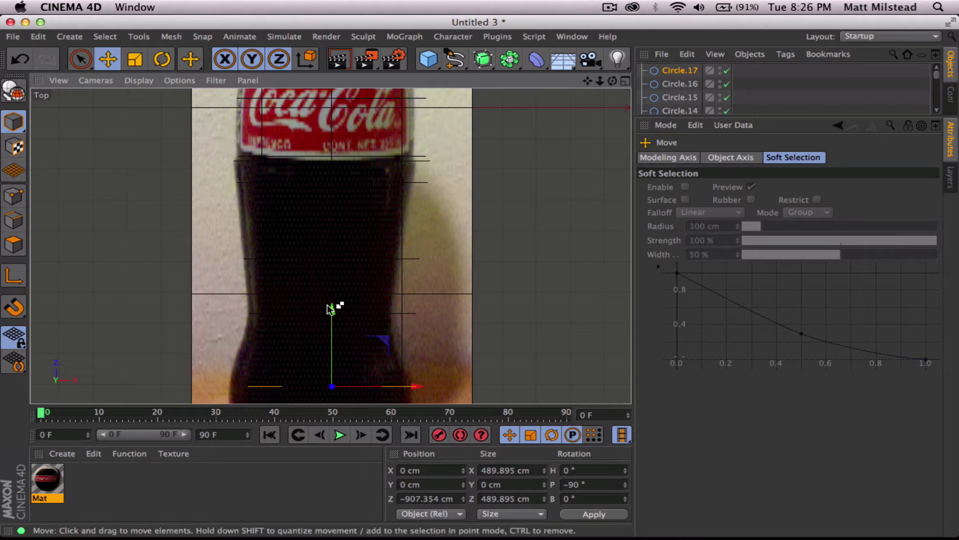
# Copy circles down the bulging lower body, widening each to match the bottle's width
pyautogui.scroll(-1, 395, 318)
pyautogui.keyDown('alt'); pyautogui.moveTo(395, 318); pyautogui.dragTo(353, 236, button='middle'); pyautogui.keyUp('alt')
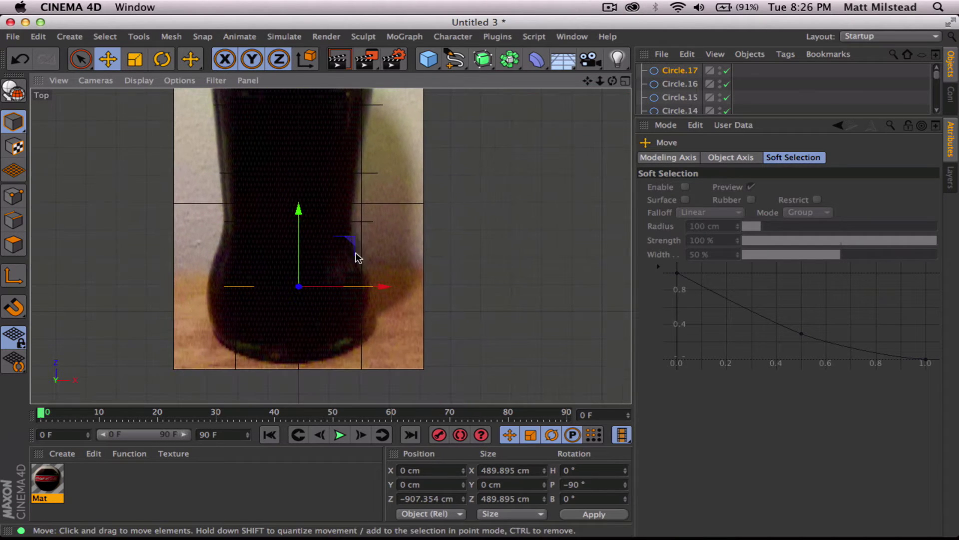
pyautogui.press('t')
pyautogui.moveTo(447, 277); pyautogui.dragTo(606, 274)
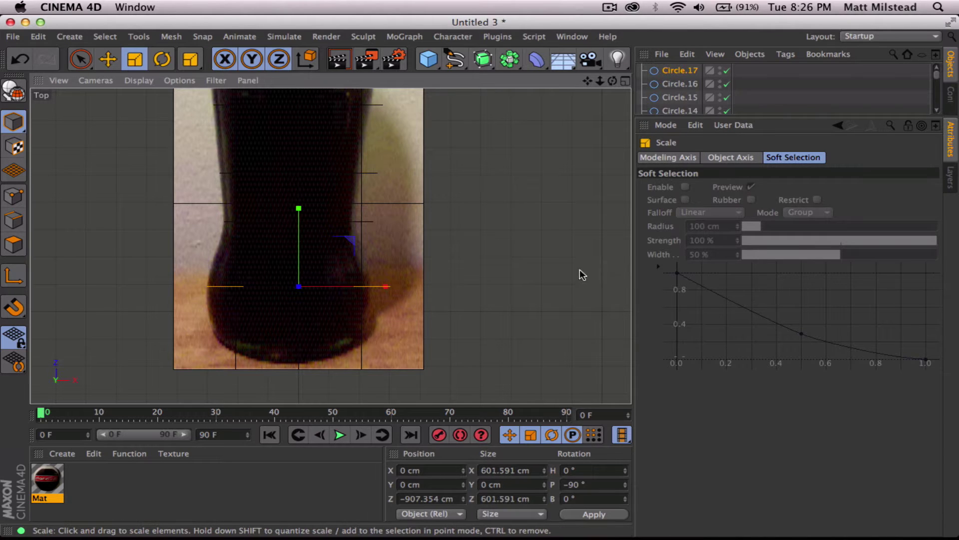
pyautogui.press('e')
pyautogui.moveTo(298, 212); pyautogui.dragTo(430, 245)
pyautogui.press('t')
pyautogui.press('e')
pyautogui.moveTo(310, 192); pyautogui.dragTo(302, 221)
pyautogui.press('t')
pyautogui.moveTo(365, 242); pyautogui.dragTo(479, 251)
# Add the last copies at the tapering base, ending with Circle.20 at 529.277 cm
pyautogui.press('e')
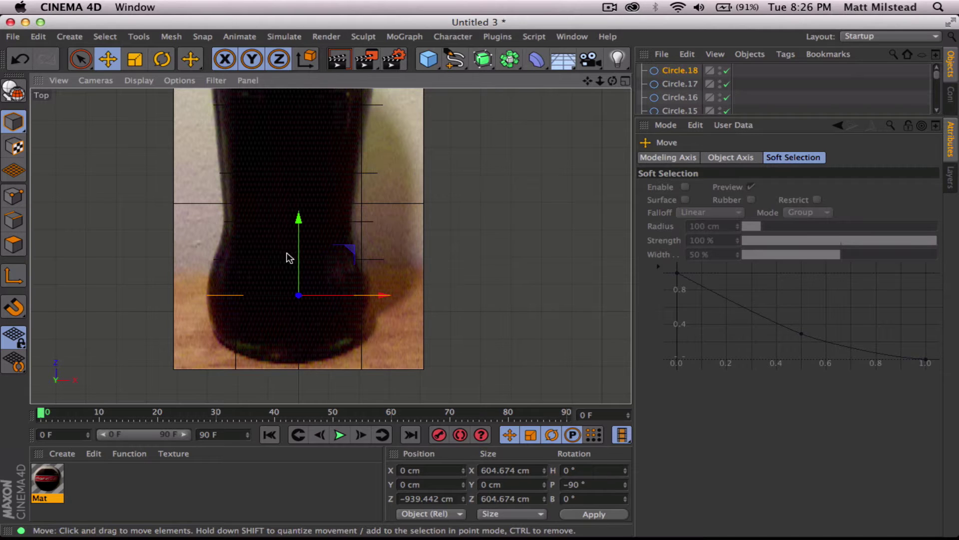
pyautogui.keyDown('ctrl'); pyautogui.moveTo(303, 214); pyautogui.dragTo(300, 248); pyautogui.keyUp('ctrl')
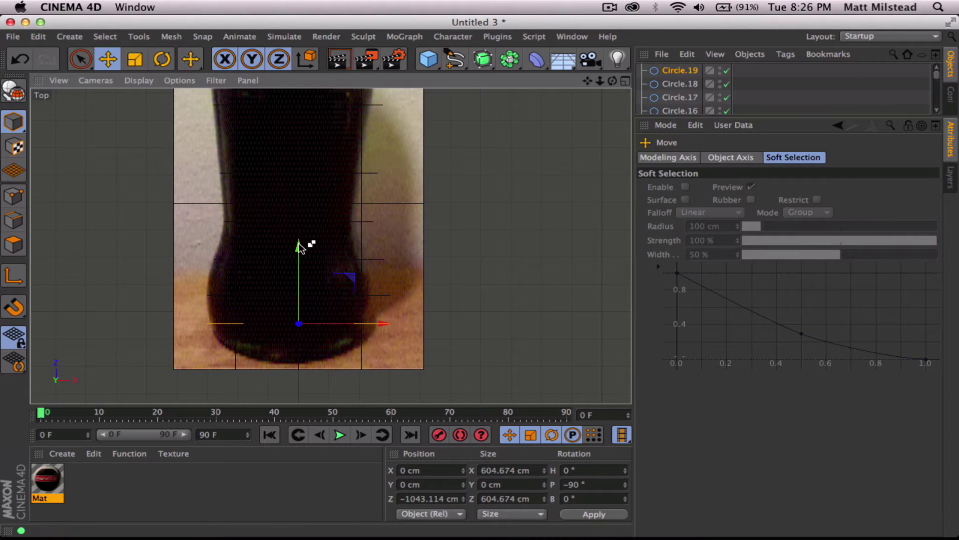
pyautogui.press('t')
pyautogui.moveTo(446, 291); pyautogui.dragTo(407, 294)
pyautogui.press('e')
pyautogui.moveTo(300, 250); pyautogui.dragTo(306, 280)
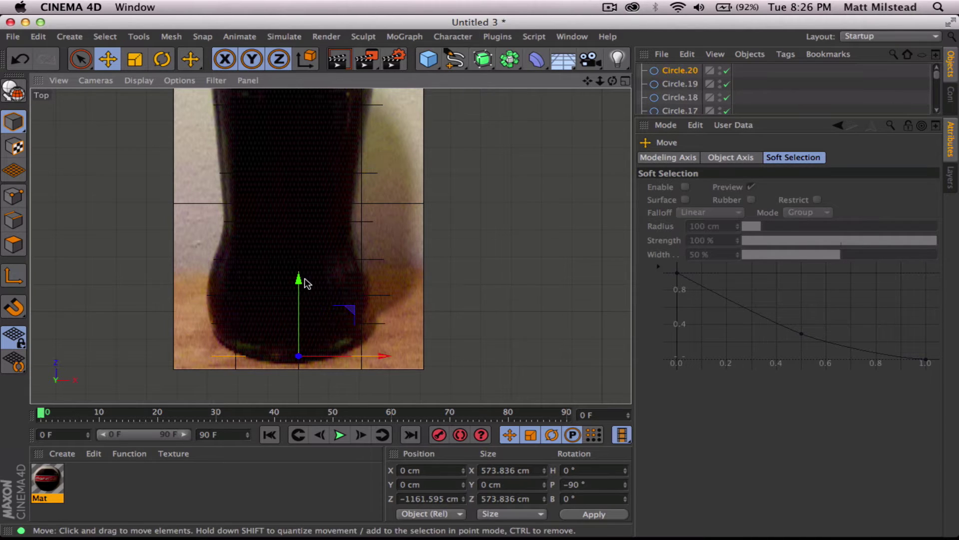
pyautogui.press('t')
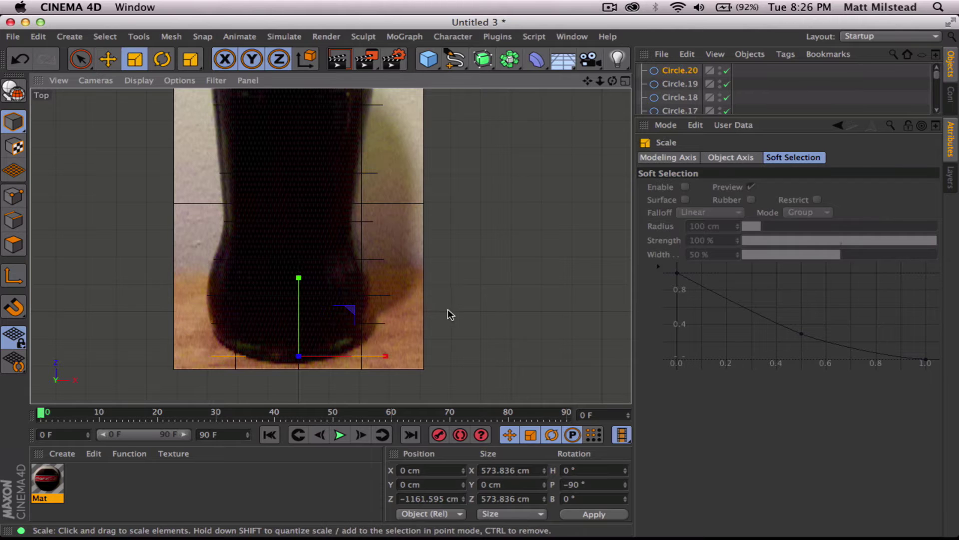
pyautogui.moveTo(448, 315); pyautogui.dragTo(343, 313)
pyautogui.moveTo(332, 341); pyautogui.dragTo(408, 343)
pyautogui.scroll(-5, 382, 308)
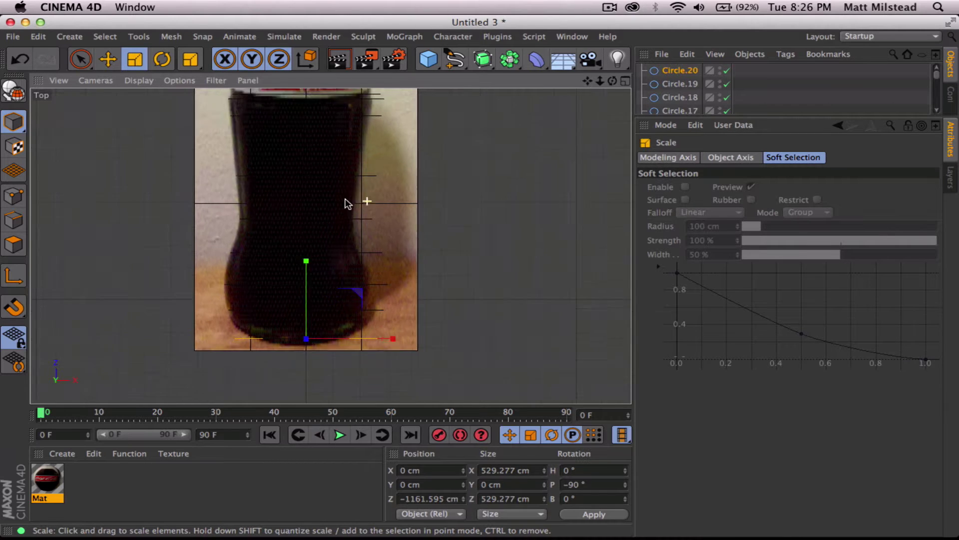
# Select all circles from Circle to Circle.20 and shift them sideways onto the bottle's centre
pyautogui.scroll(-3, 315, 322)
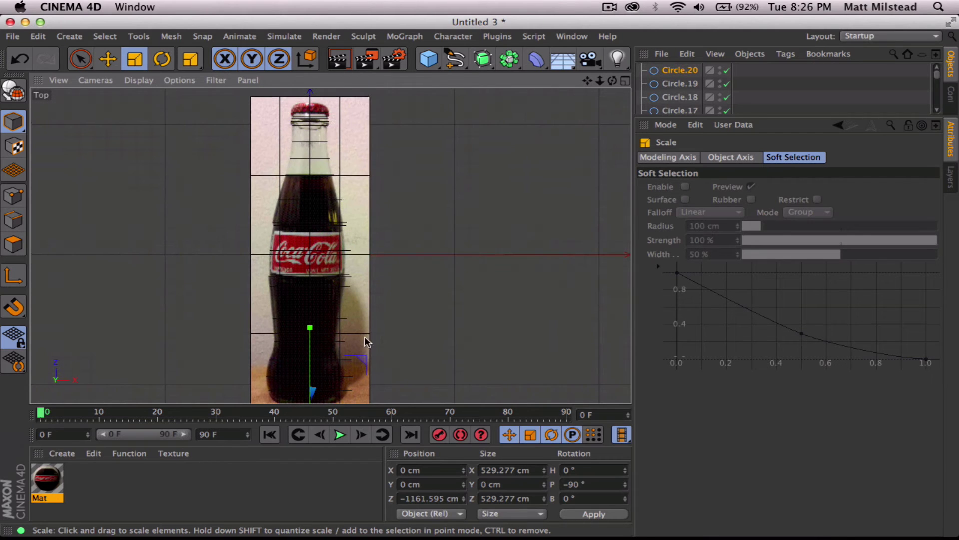
pyautogui.keyDown('alt'); pyautogui.moveTo(356, 341); pyautogui.dragTo(344, 308, button='middle'); pyautogui.keyUp('alt')
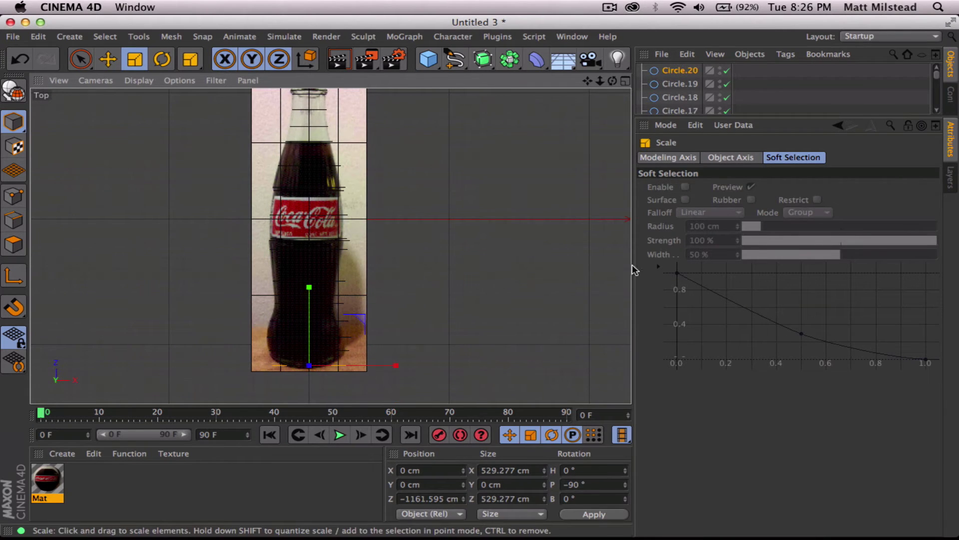
pyautogui.moveTo(743, 120); pyautogui.dragTo(764, 343)
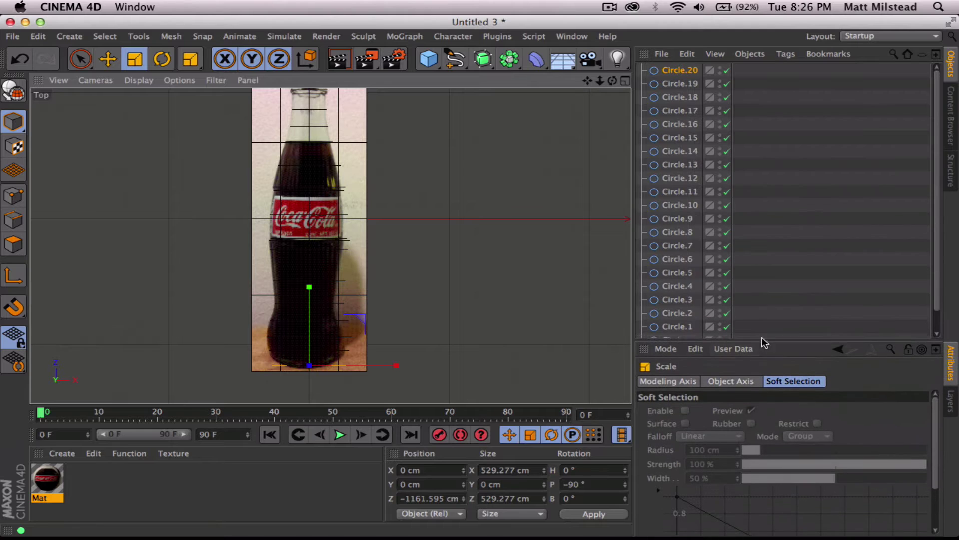
pyautogui.scroll(-2, 874, 225)
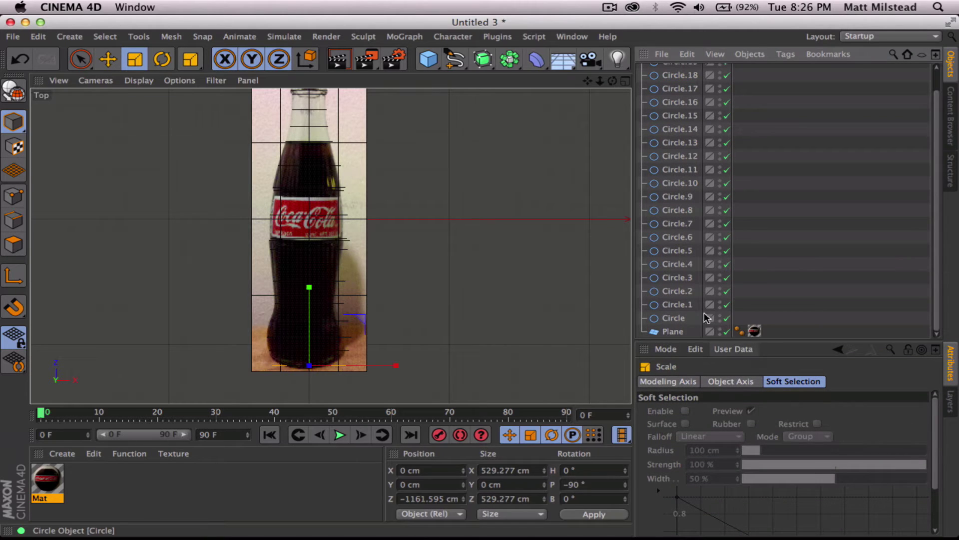
pyautogui.click(829, 318)
pyautogui.scroll(2, 938, 260)
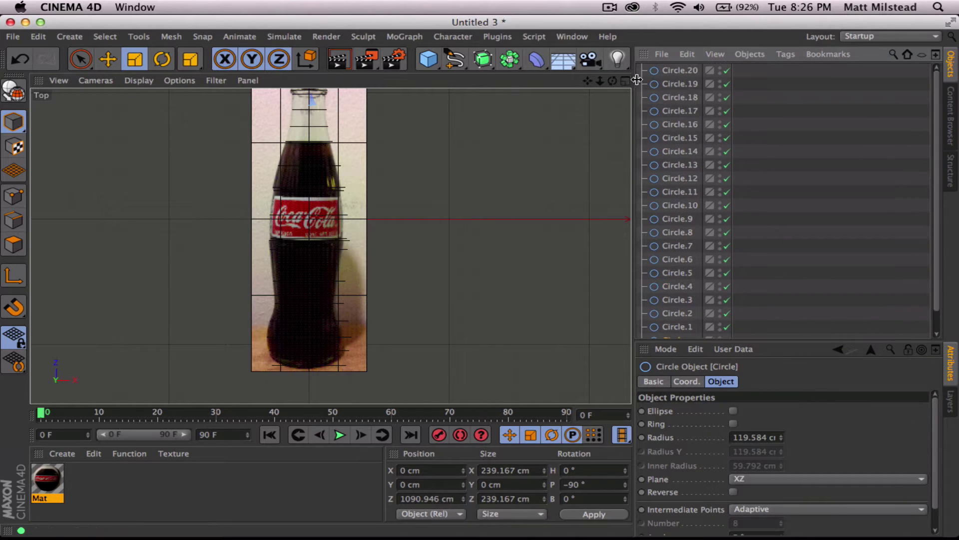
pyautogui.keyDown('shift'); pyautogui.click(680, 70); pyautogui.keyUp('shift')
pyautogui.press('e')
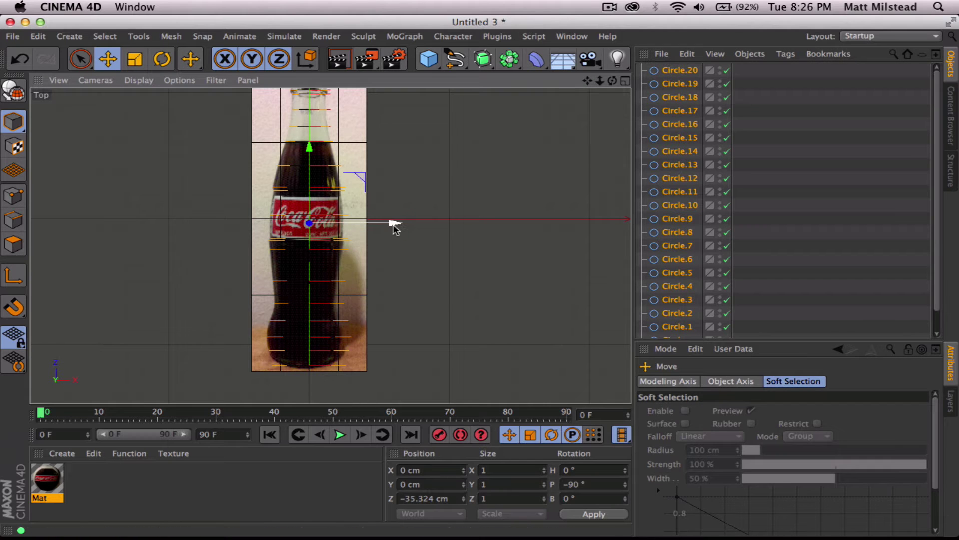
pyautogui.moveTo(392, 225); pyautogui.dragTo(392, 224)
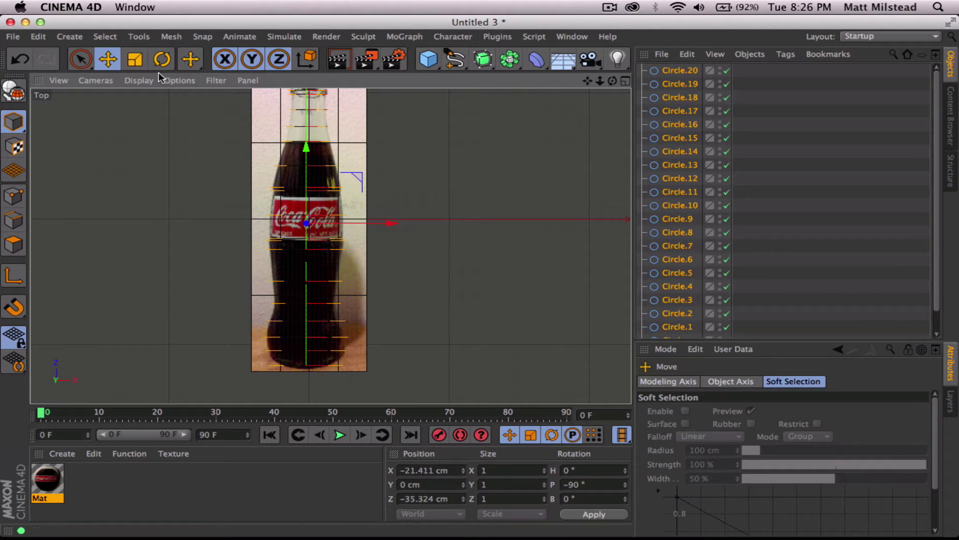
# Turn on Per-Object Manipulation for scaling and scale the selected circles slightly
pyautogui.click(133, 60)
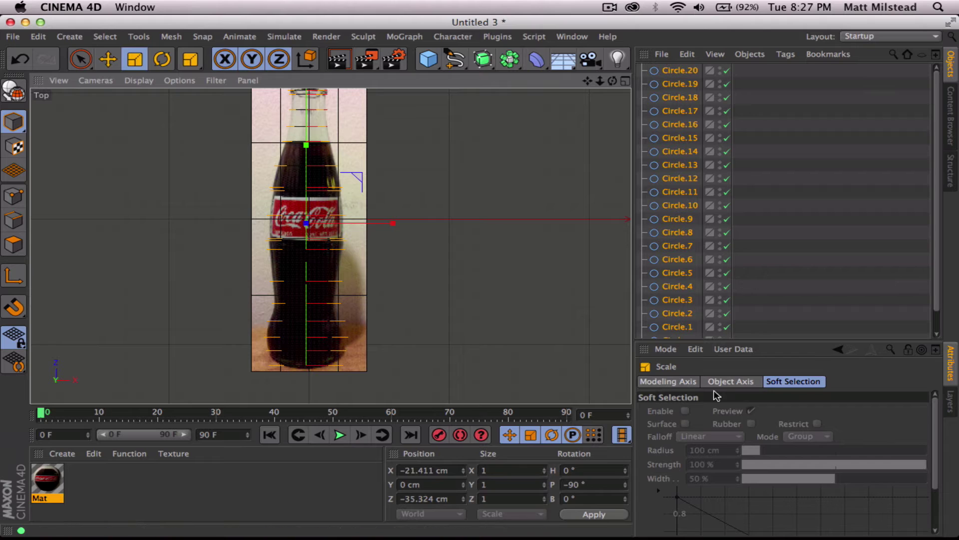
pyautogui.click(729, 381)
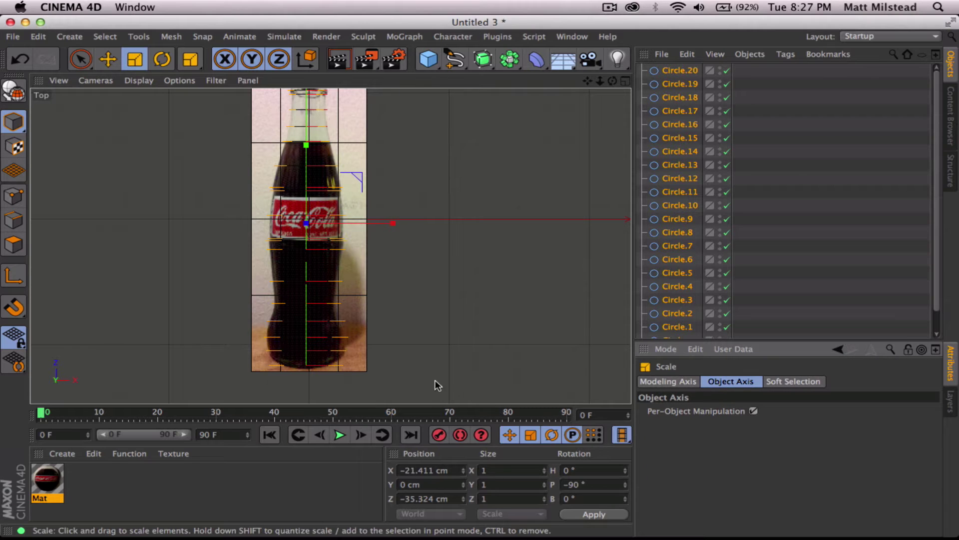
pyautogui.moveTo(522, 282); pyautogui.dragTo(515, 281)
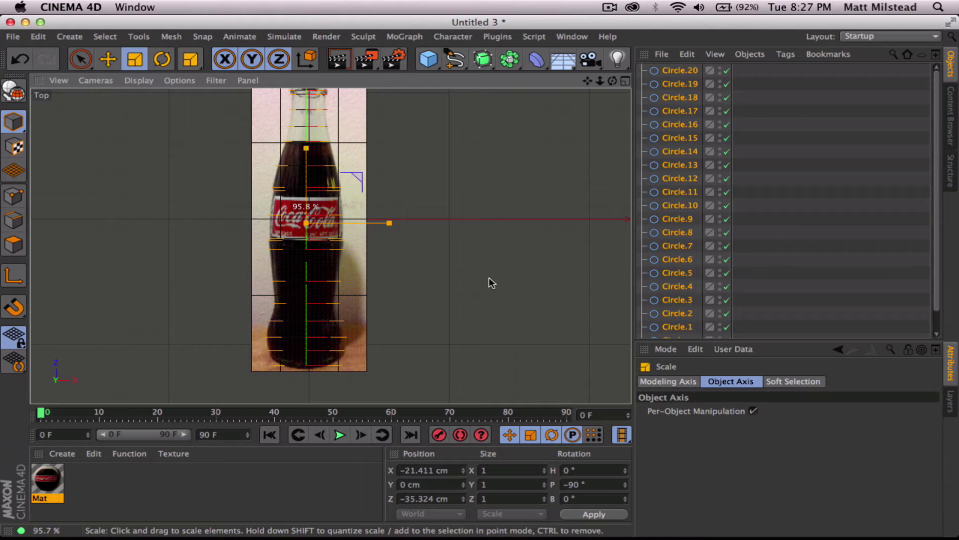
pyautogui.moveTo(492, 283); pyautogui.dragTo(492, 283)
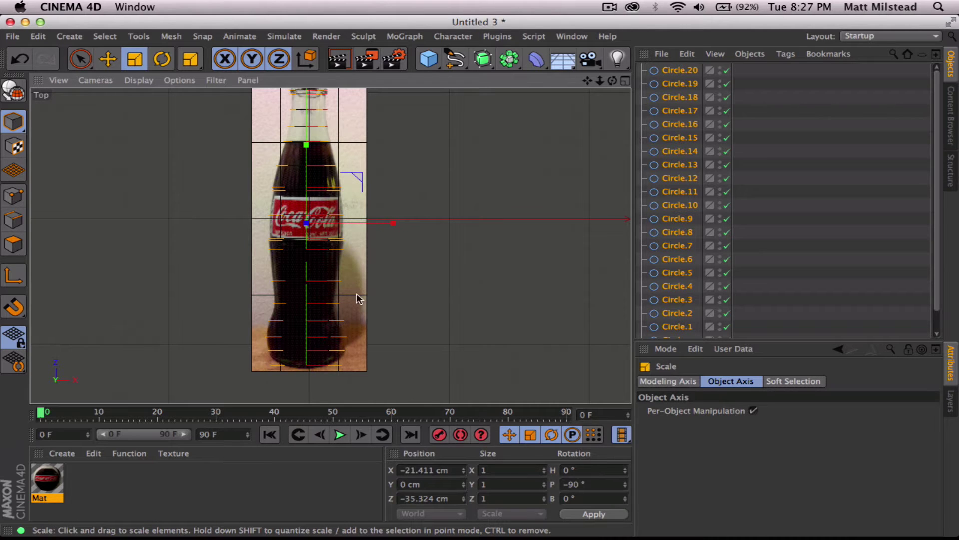
pyautogui.scroll(-3, 432, 272)
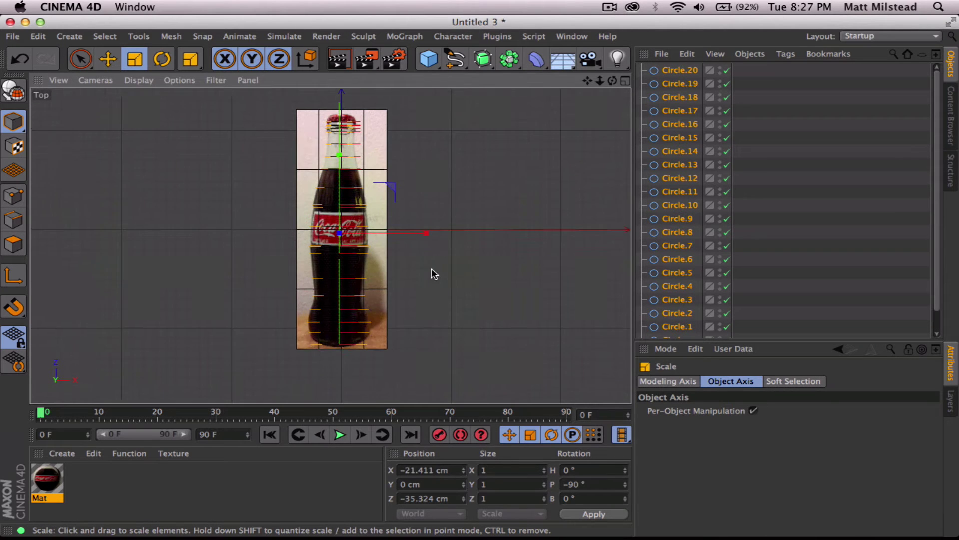
# Maximise the Perspective view facing the upright bottle and disable Per-Object Manipulation
pyautogui.click(625, 81)
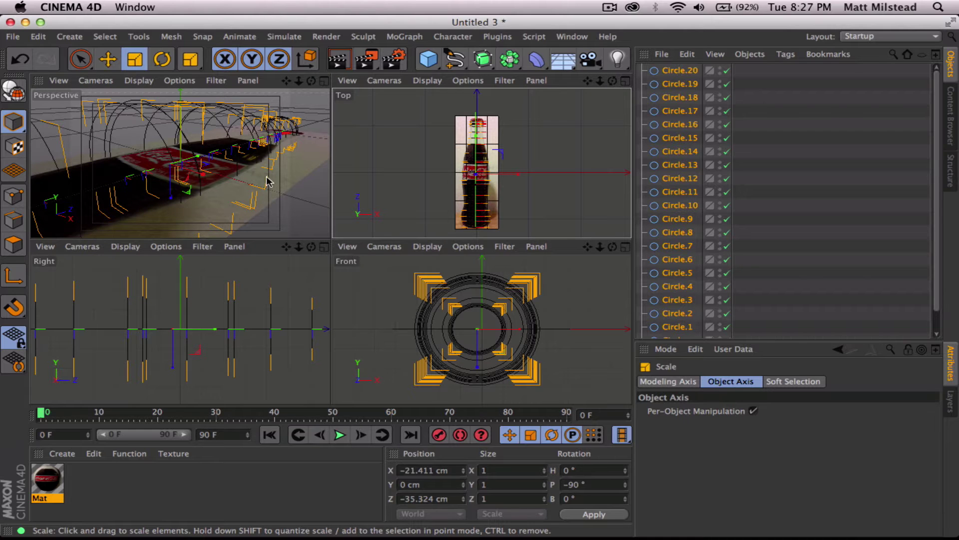
pyautogui.keyDown('alt'); pyautogui.moveTo(268, 181); pyautogui.dragTo(190, 150); pyautogui.keyUp('alt')
pyautogui.click(324, 81)
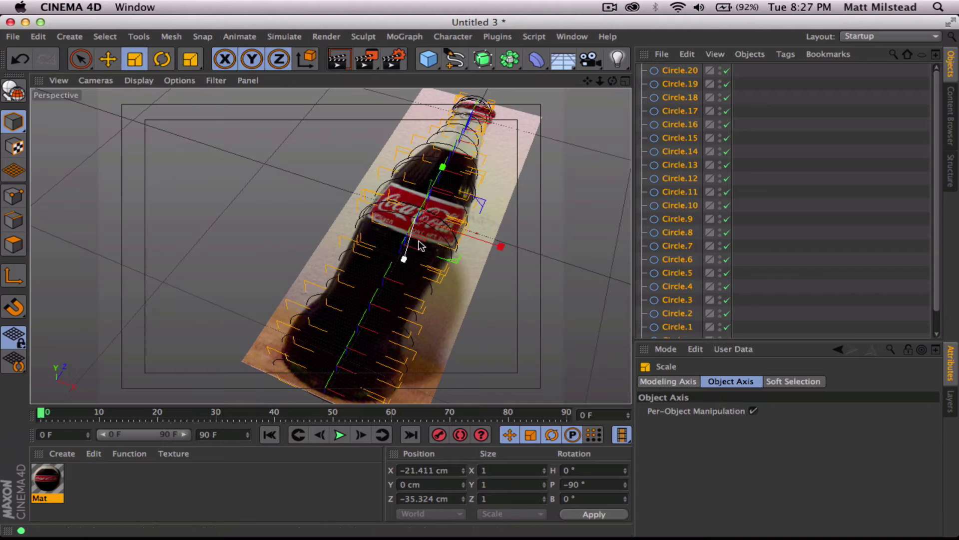
pyautogui.keyDown('alt'); pyautogui.moveTo(420, 245); pyautogui.dragTo(390, 274); pyautogui.keyUp('alt')
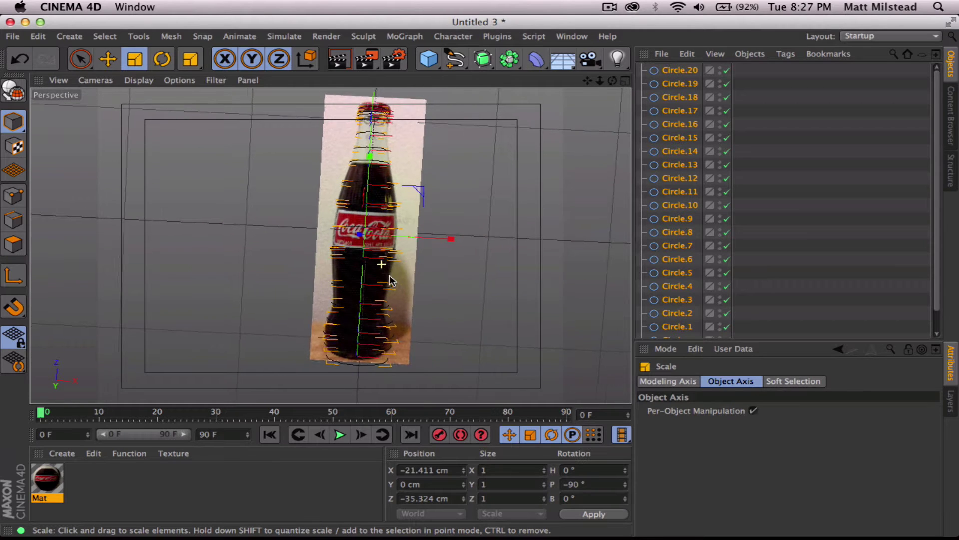
pyautogui.click(753, 412)
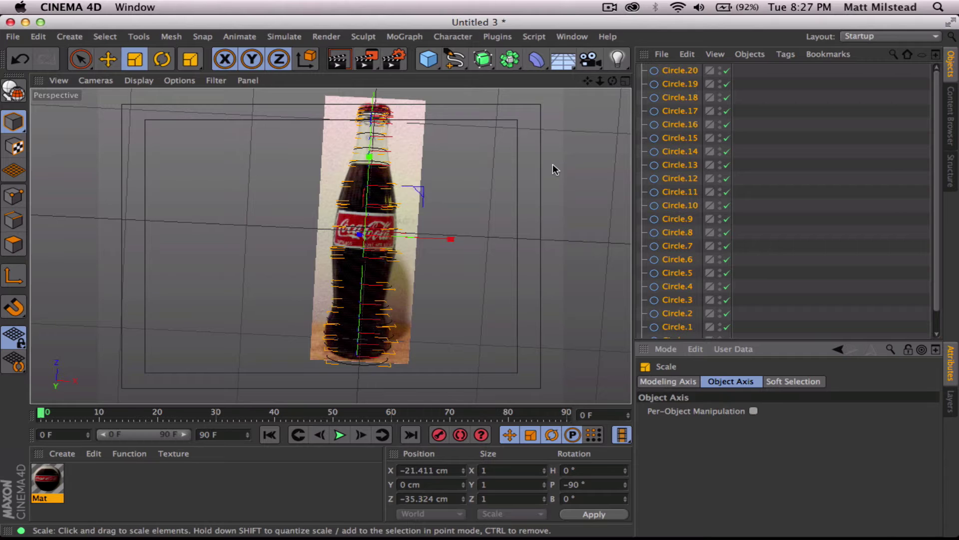
# Rotate the circle stack upright to P 0° and hide the reference photo plane
pyautogui.press('r')
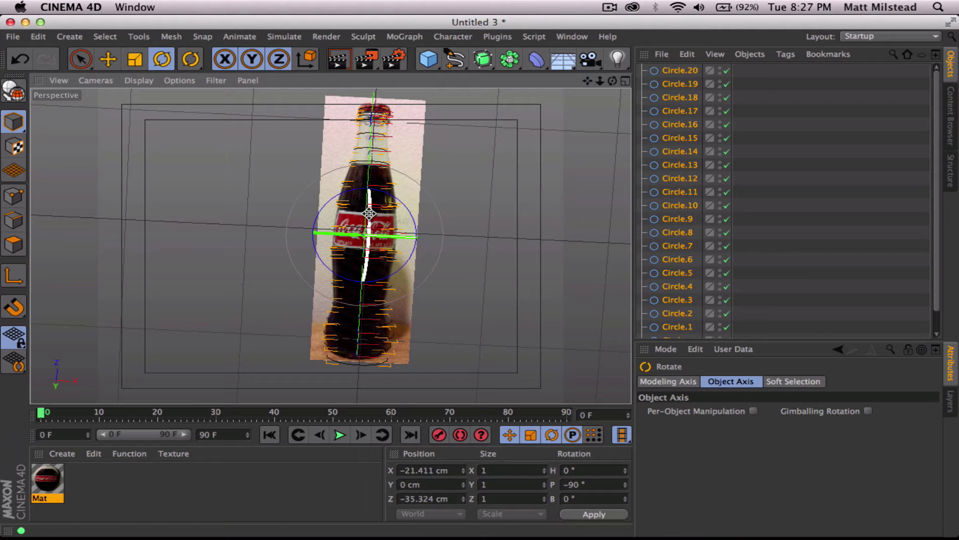
pyautogui.moveTo(370, 218); pyautogui.dragTo(807, 240)
pyautogui.scroll(-2, 685, 300)
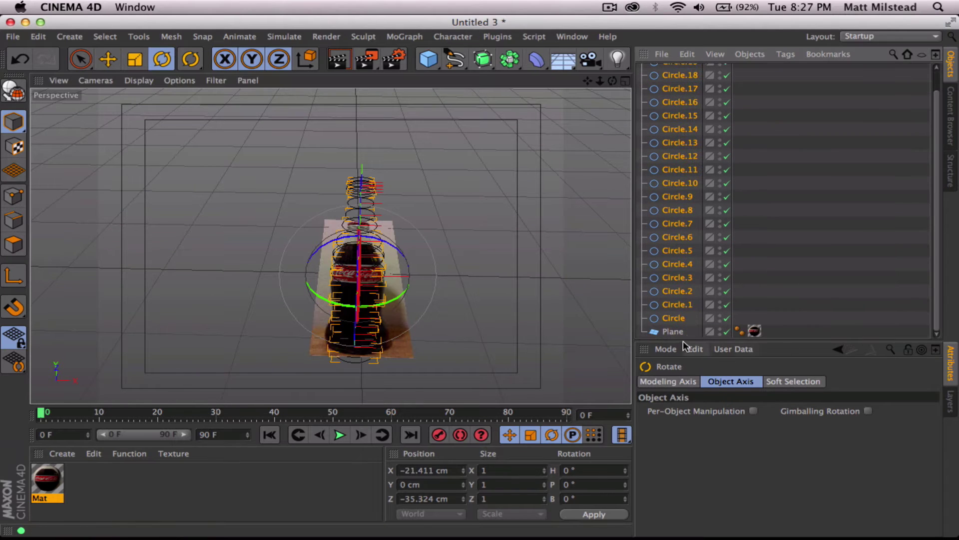
pyautogui.click(726, 331)
pyautogui.keyDown('alt'); pyautogui.moveTo(400, 280); pyautogui.dragTo(329, 202); pyautogui.keyUp('alt')
pyautogui.keyDown('alt'); pyautogui.moveTo(345, 166); pyautogui.dragTo(369, 234); pyautogui.keyUp('alt')
# Create a Loft and place all 21 circles, Circle.20 through Circle, inside it
pyautogui.click(510, 58)
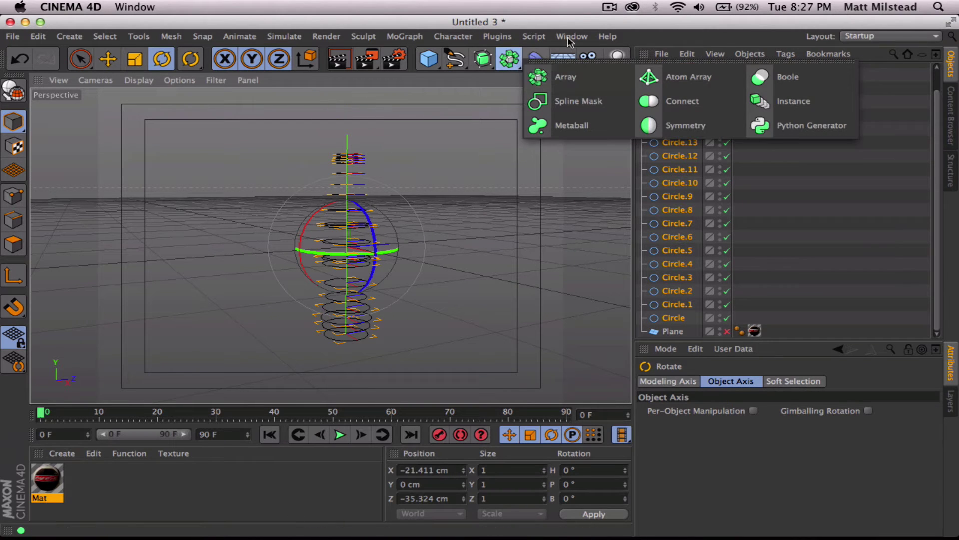
pyautogui.click(483, 58)
pyautogui.click(660, 101)
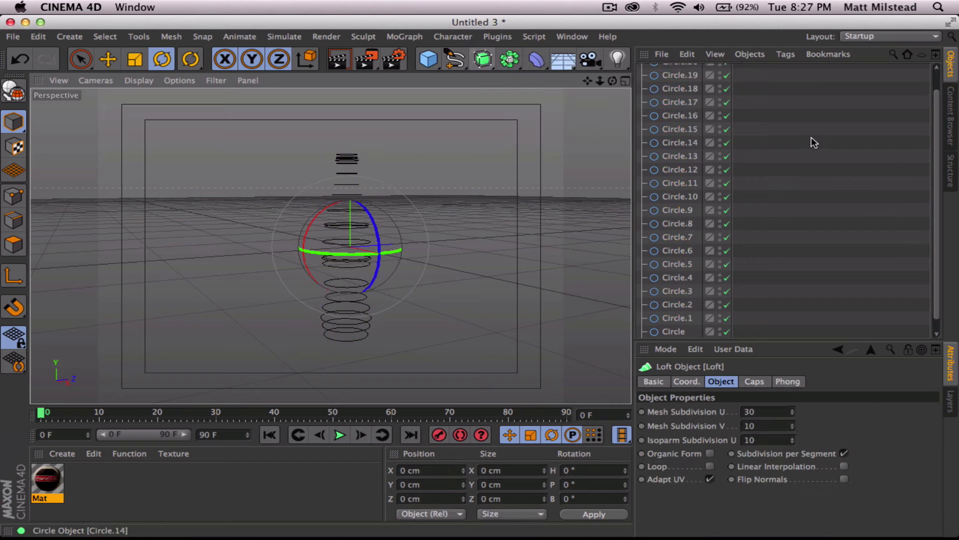
pyautogui.scroll(2, 921, 138)
pyautogui.click(680, 84)
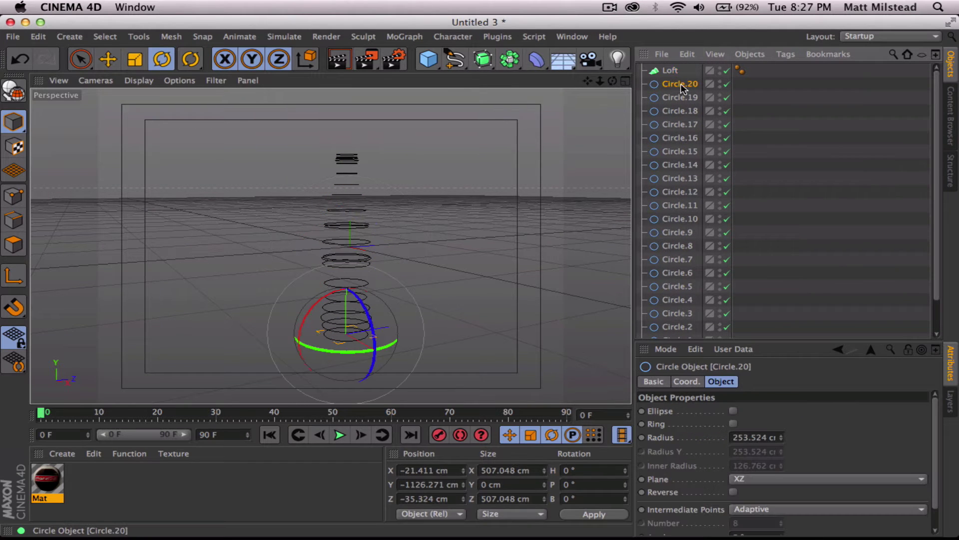
pyautogui.scroll(-3, 933, 175)
pyautogui.keyDown('shift'); pyautogui.click(707, 319); pyautogui.keyUp('shift')
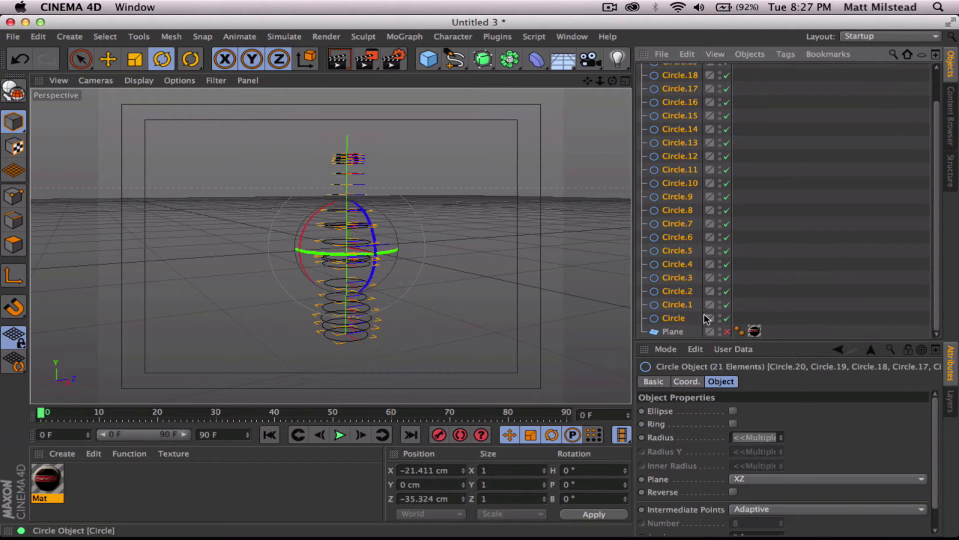
pyautogui.scroll(3, 925, 250)
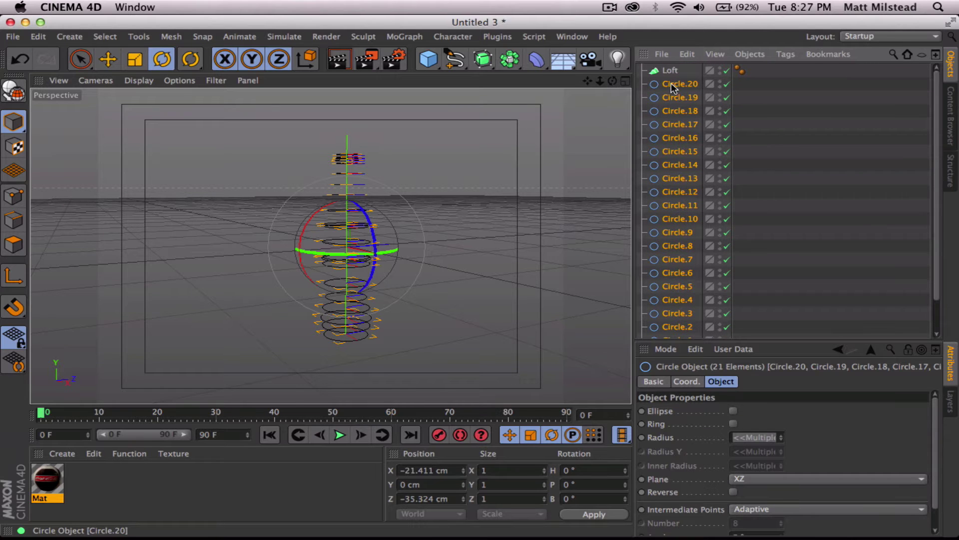
pyautogui.moveTo(670, 73); pyautogui.dragTo(670, 72)
pyautogui.scroll(5, 377, 147)
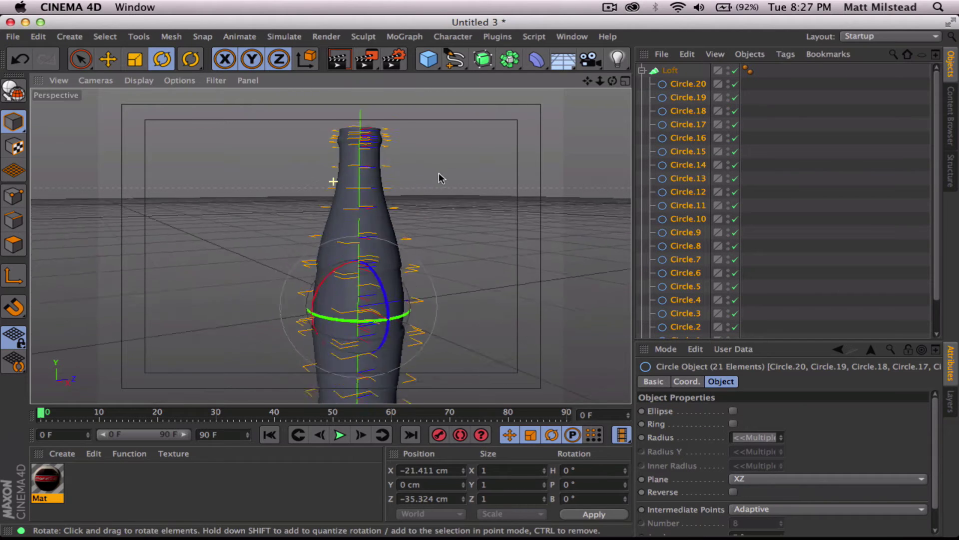
pyautogui.keyDown('alt'); pyautogui.moveTo(376, 147); pyautogui.dragTo(339, 184, button='middle'); pyautogui.keyUp('alt')
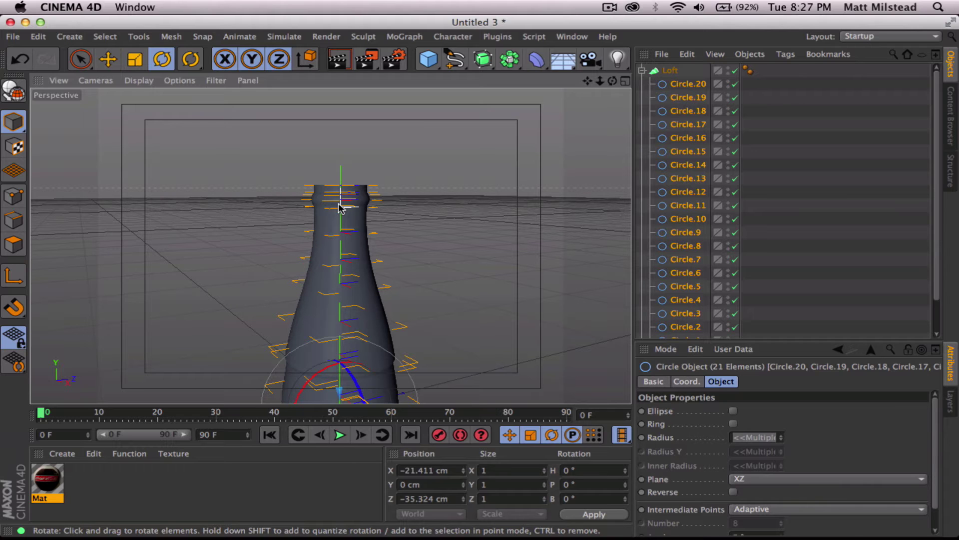
pyautogui.keyDown('alt'); pyautogui.moveTo(362, 287); pyautogui.dragTo(346, 264); pyautogui.keyUp('alt')
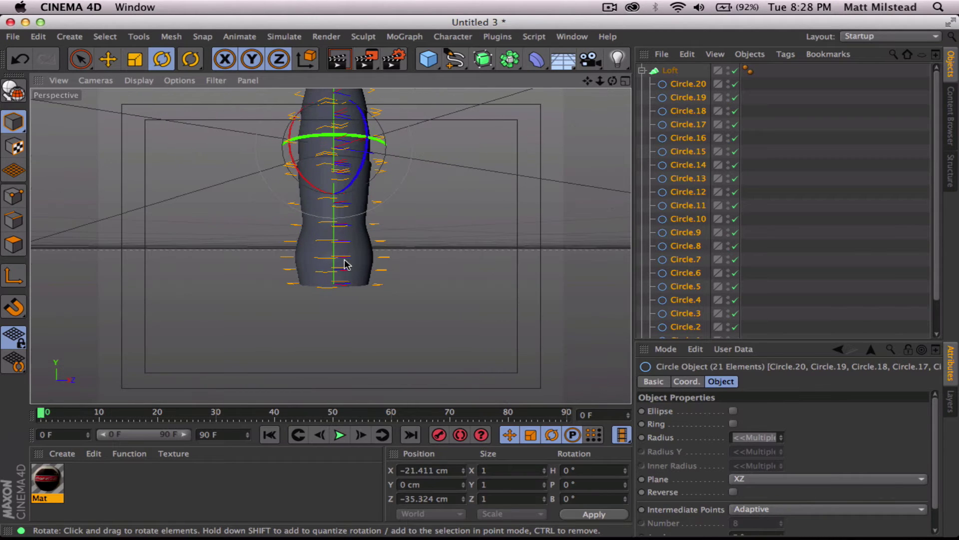
# Place a slightly smaller copy of the base circle Circle.20 just below it
pyautogui.click(685, 86)
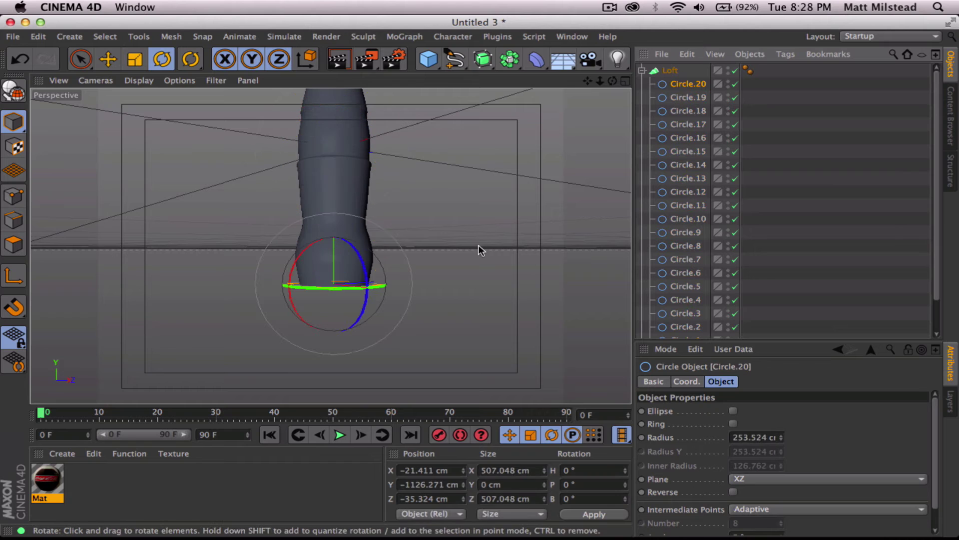
pyautogui.scroll(5, 360, 263)
pyautogui.moveTo(373, 248)
pyautogui.keyDown('alt'); pyautogui.mouseDown()
pyautogui.moveTo(360, 227)
pyautogui.moveTo(361, 249)
pyautogui.mouseUp(); pyautogui.keyUp('alt')
pyautogui.press('e')
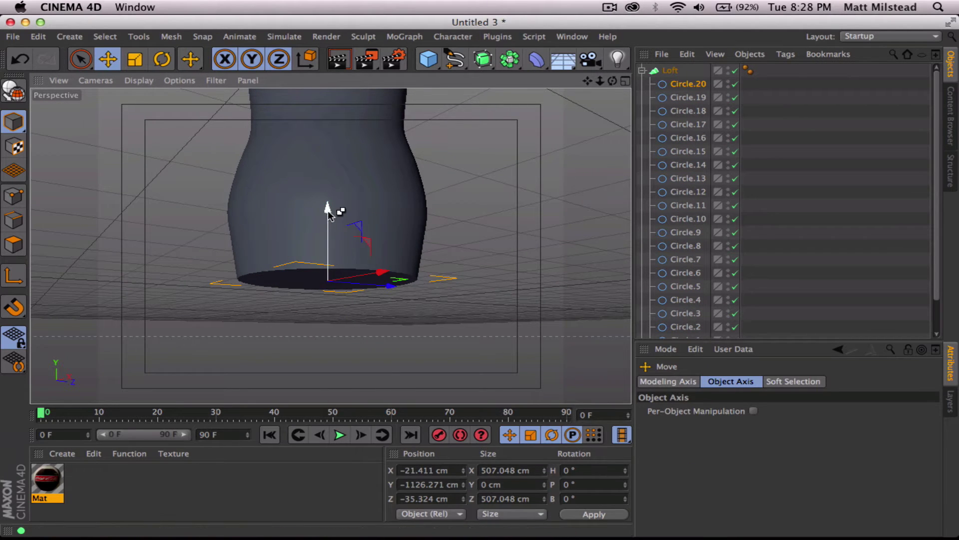
pyautogui.moveTo(328, 209); pyautogui.dragTo(330, 214)
pyautogui.press('t')
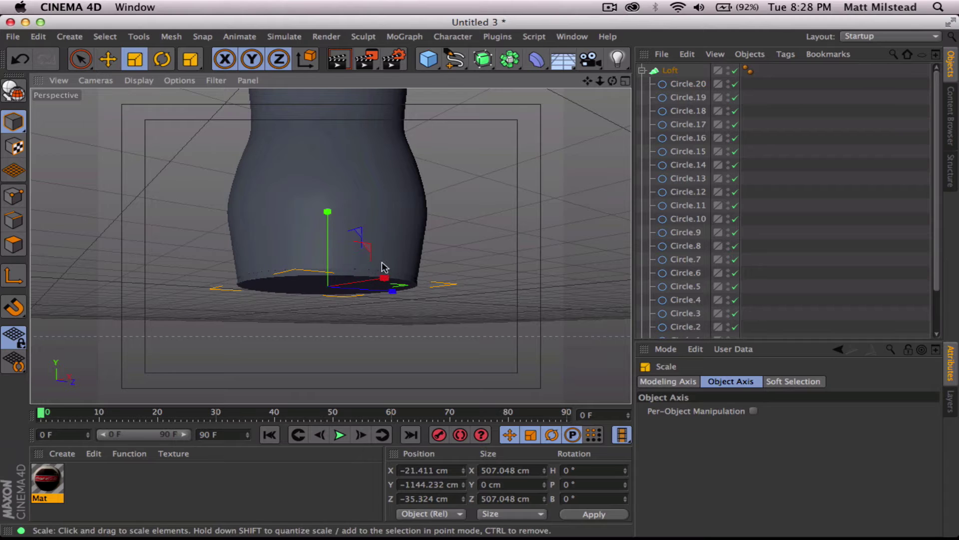
pyautogui.moveTo(385, 268); pyautogui.dragTo(452, 256)
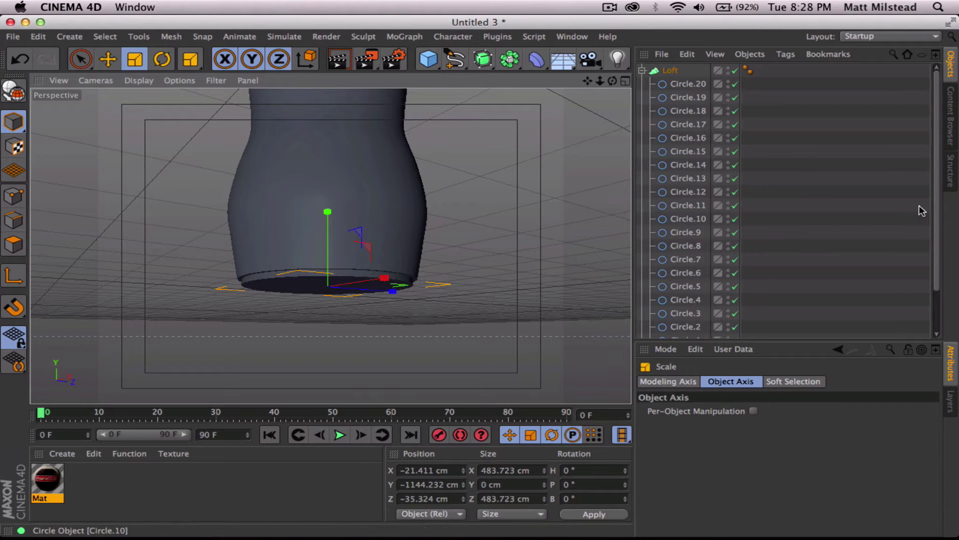
# Move Circle.21 to the top of the Loft's children and shrink it further so the base tucks inward
pyautogui.scroll(-3, 657, 318)
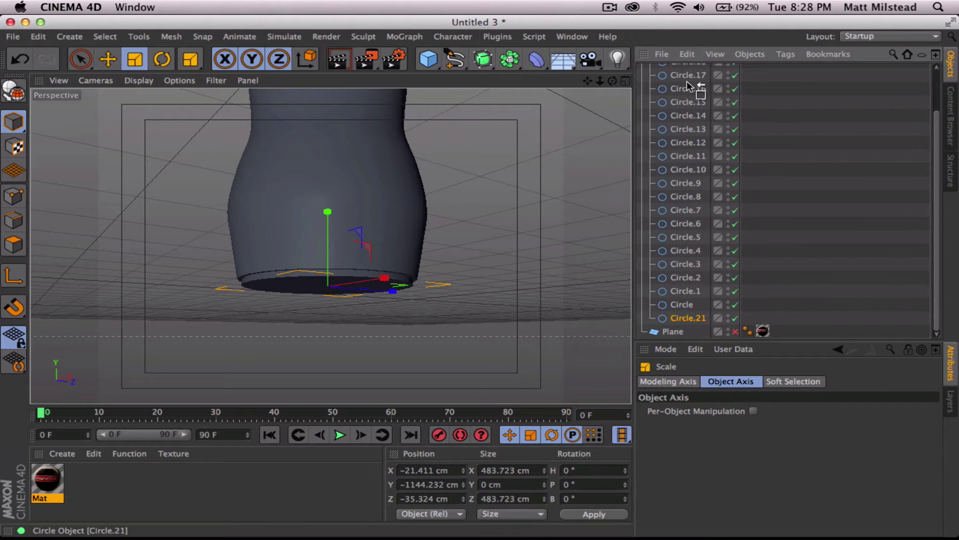
pyautogui.moveTo(687, 88)
pyautogui.mouseDown()
pyautogui.moveTo(682, 62)
pyautogui.moveTo(683, 76)
pyautogui.mouseUp()
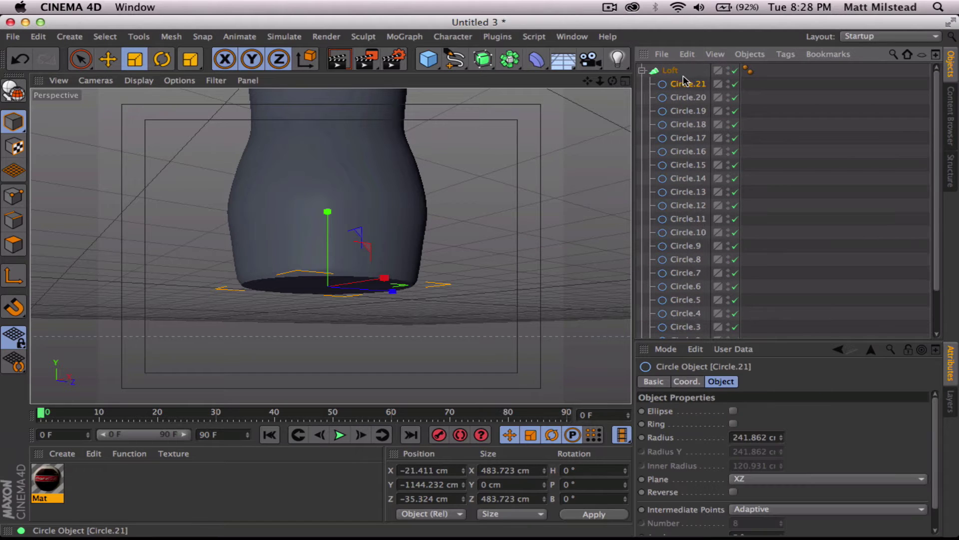
pyautogui.moveTo(455, 267); pyautogui.dragTo(501, 197)
pyautogui.click(688, 96)
pyautogui.scroll(-3, 424, 196)
pyautogui.keyDown('alt'); pyautogui.moveTo(366, 159); pyautogui.dragTo(308, 283, button='middle'); pyautogui.keyUp('alt')
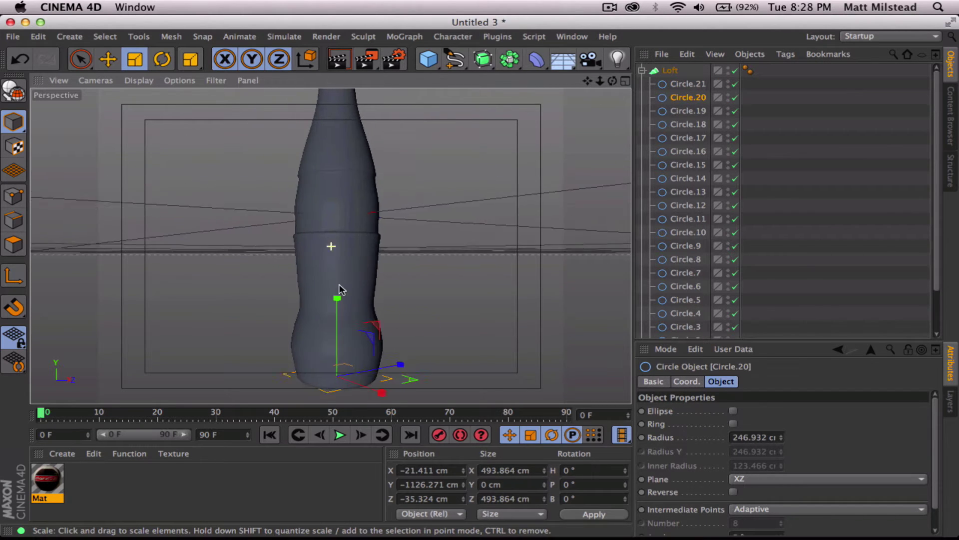
pyautogui.keyDown('alt'); pyautogui.moveTo(307, 283); pyautogui.dragTo(421, 307); pyautogui.keyUp('alt')
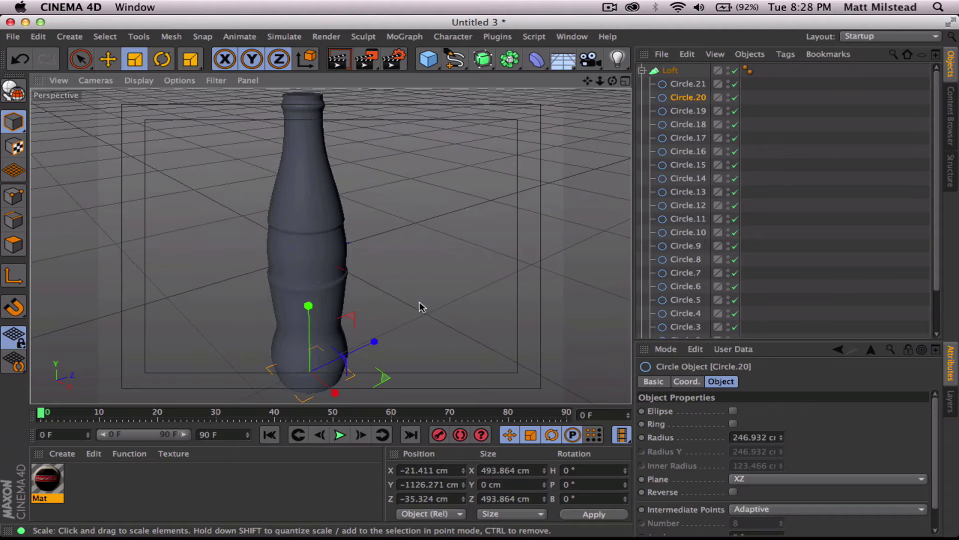
pyautogui.click(687, 85)
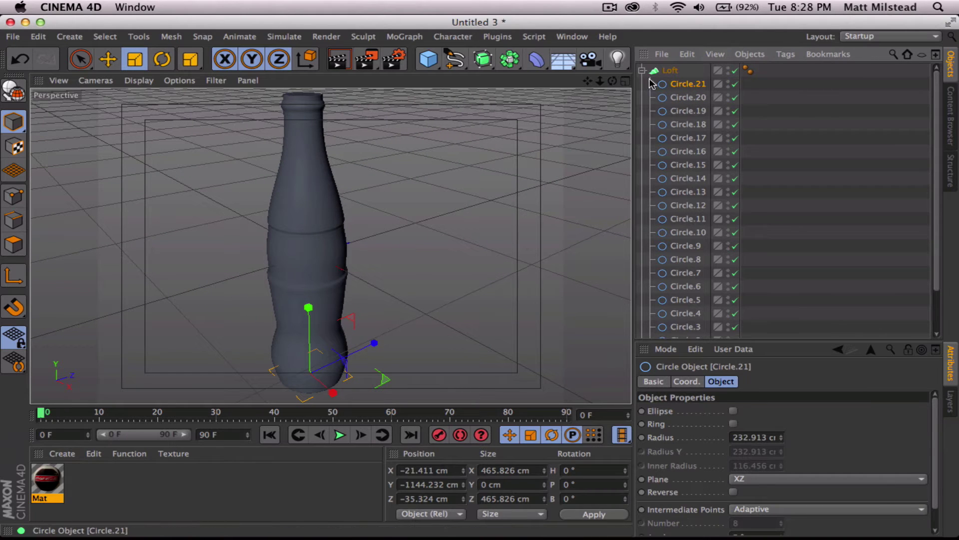
pyautogui.keyDown('alt'); pyautogui.moveTo(335, 149); pyautogui.dragTo(329, 226); pyautogui.keyUp('alt')
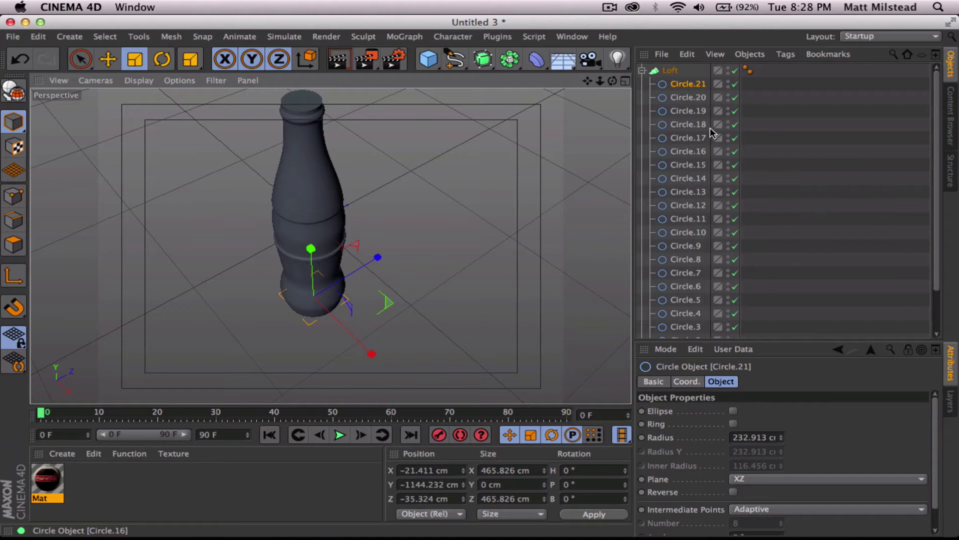
pyautogui.moveTo(935, 220); pyautogui.dragTo(935, 263)
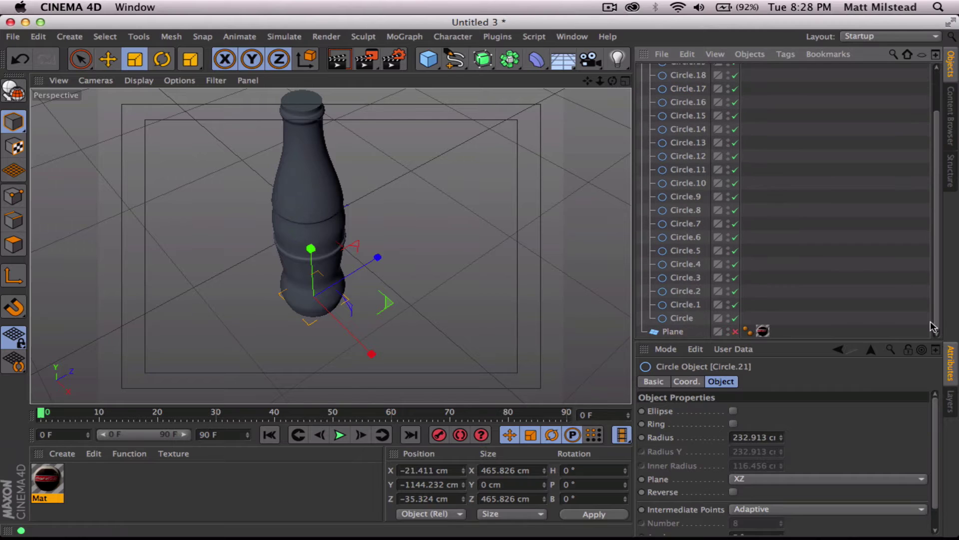
# Copy all 22 circles, Circle.21 through Circle, into the Loft
pyautogui.keyDown('shift'); pyautogui.click(683, 317); pyautogui.keyUp('shift')
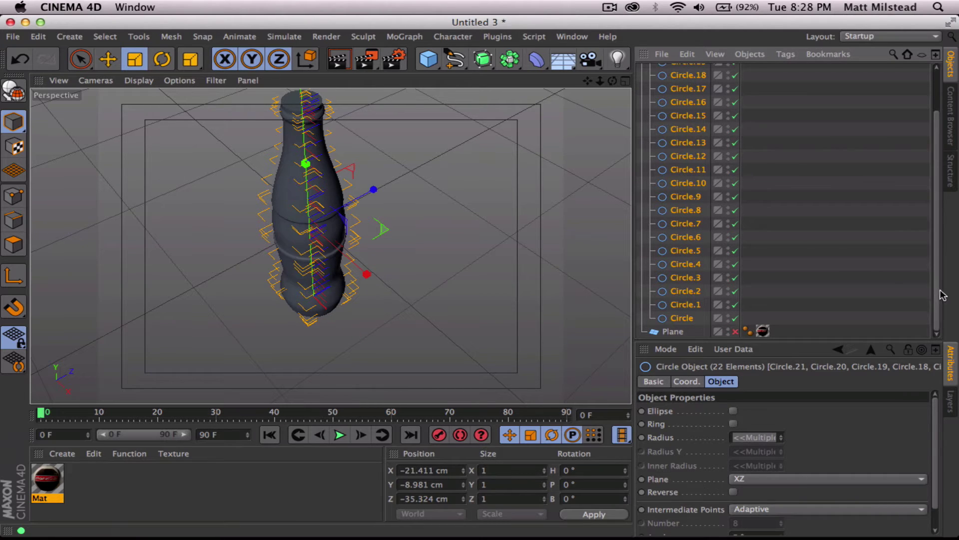
pyautogui.scroll(3, 702, 88)
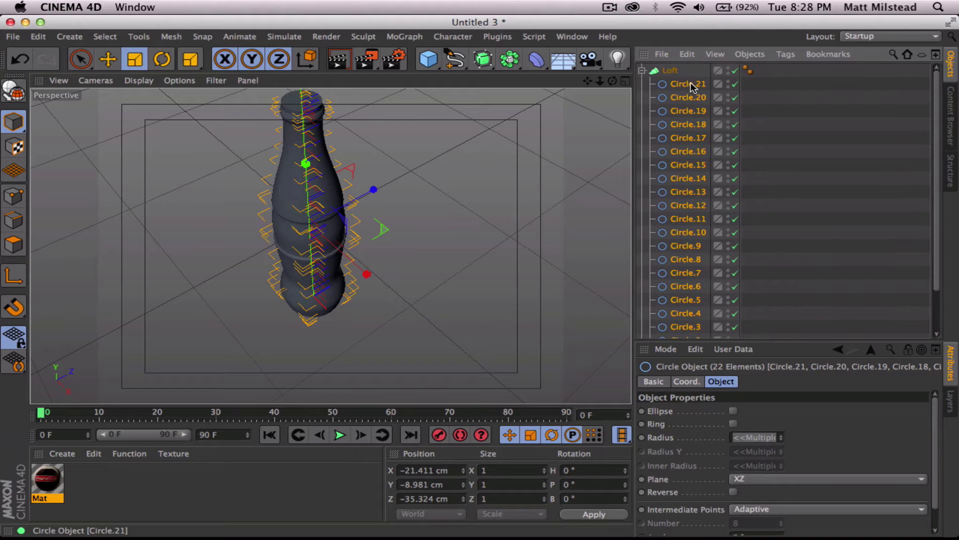
pyautogui.keyDown('ctrl'); pyautogui.moveTo(692, 81); pyautogui.dragTo(692, 83); pyautogui.keyUp('ctrl')
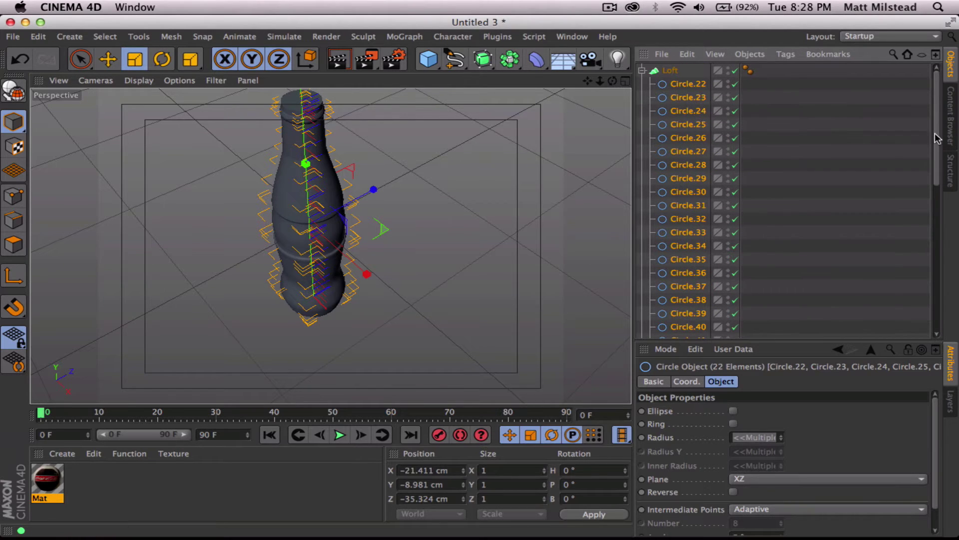
pyautogui.scroll(-5, 928, 231)
pyautogui.scroll(-2, 928, 231)
# Move the copies Circle.22 to Circle.43 below the original circles in the loft order
pyautogui.click(692, 109)
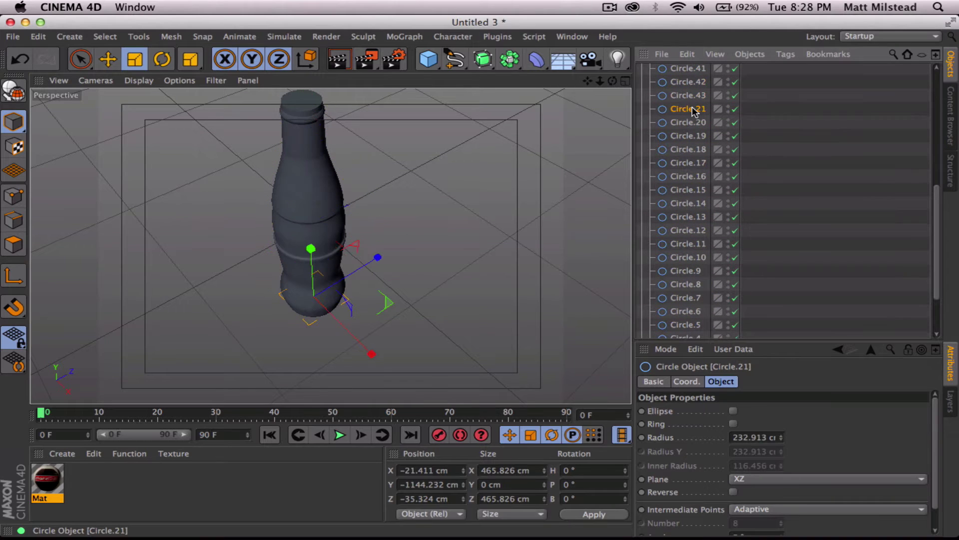
pyautogui.click(686, 96)
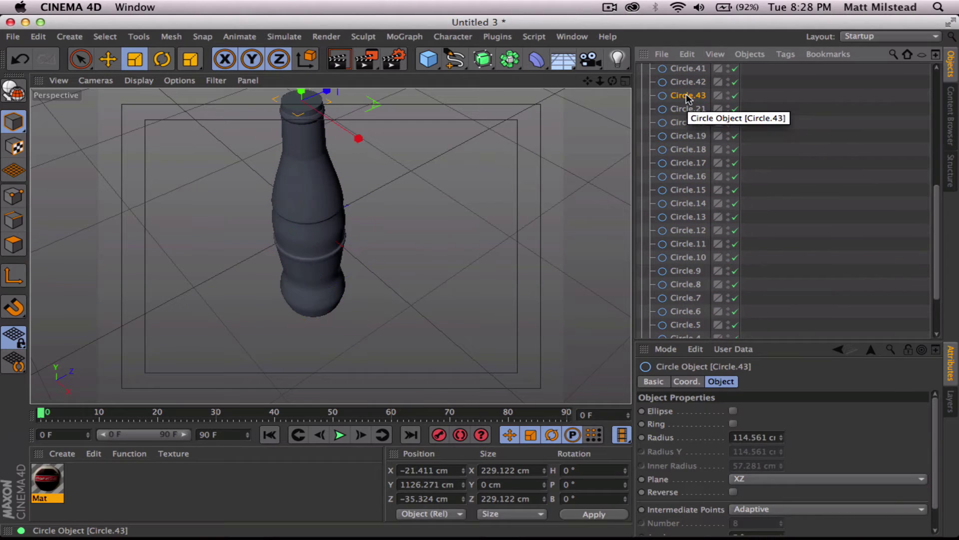
pyautogui.moveTo(938, 193); pyautogui.dragTo(938, 87)
pyautogui.moveTo(937, 145); pyautogui.dragTo(938, 229)
pyautogui.keyDown('shift'); pyautogui.click(689, 85); pyautogui.keyUp('shift')
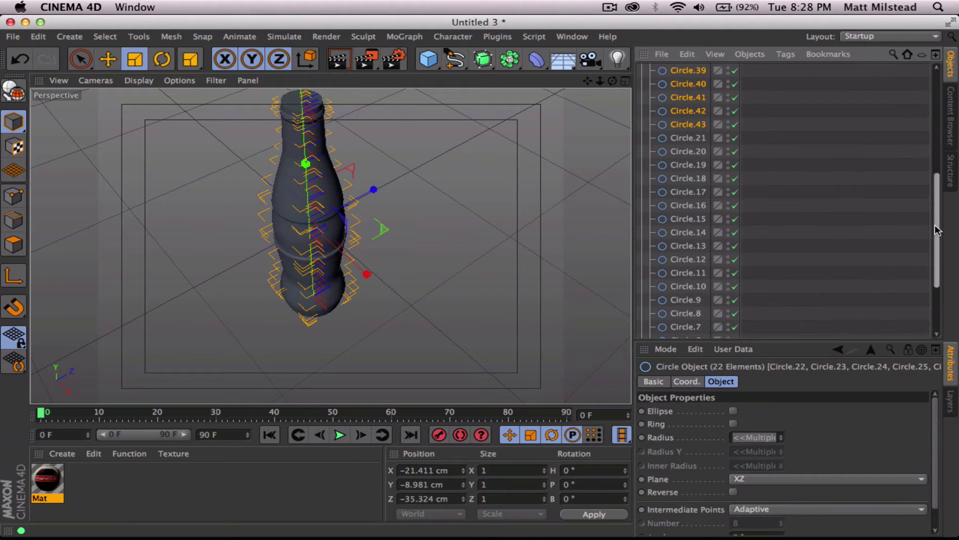
pyautogui.moveTo(691, 176)
pyautogui.mouseDown()
pyautogui.moveTo(692, 335)
pyautogui.moveTo(682, 326)
pyautogui.moveTo(722, 44)
pyautogui.moveTo(702, 73)
pyautogui.moveTo(694, 163)
pyautogui.mouseUp()
pyautogui.click(775, 237)
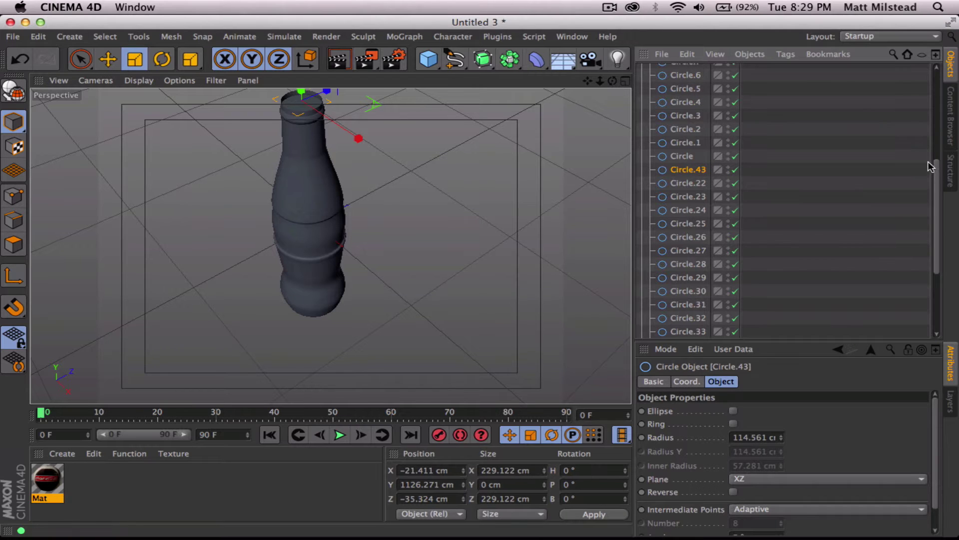
# Place Circle.41 after Circle.42 and Circle.22 below Circle.23 in the loft order
pyautogui.moveTo(936, 169); pyautogui.dragTo(936, 227)
pyautogui.moveTo(707, 244); pyautogui.dragTo(696, 164)
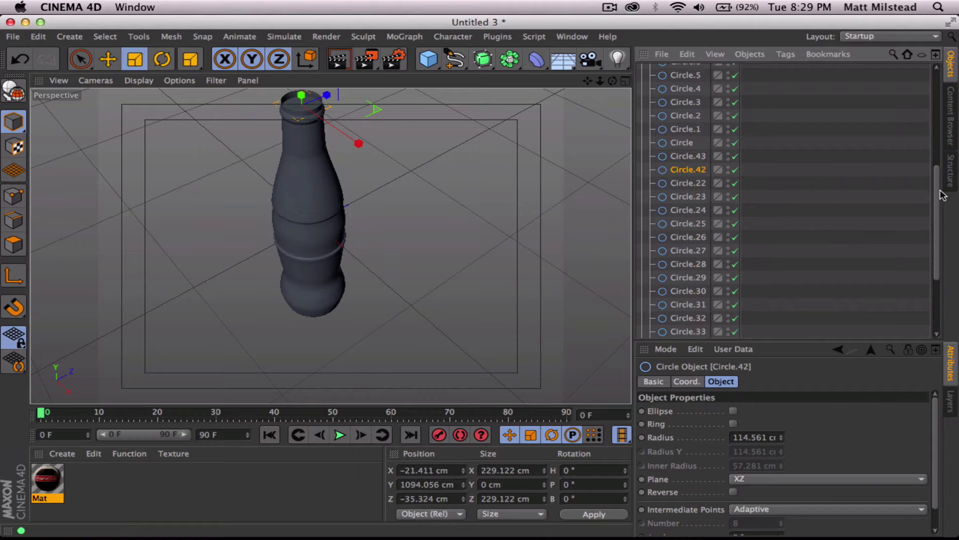
pyautogui.moveTo(937, 195); pyautogui.dragTo(932, 278)
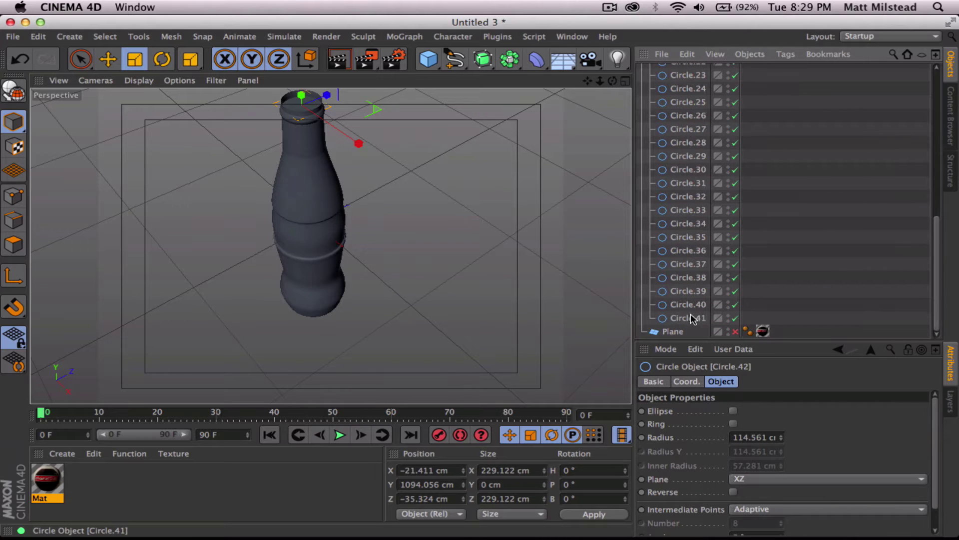
pyautogui.moveTo(700, 89); pyautogui.dragTo(697, 216)
pyautogui.scroll(-3, 689, 175)
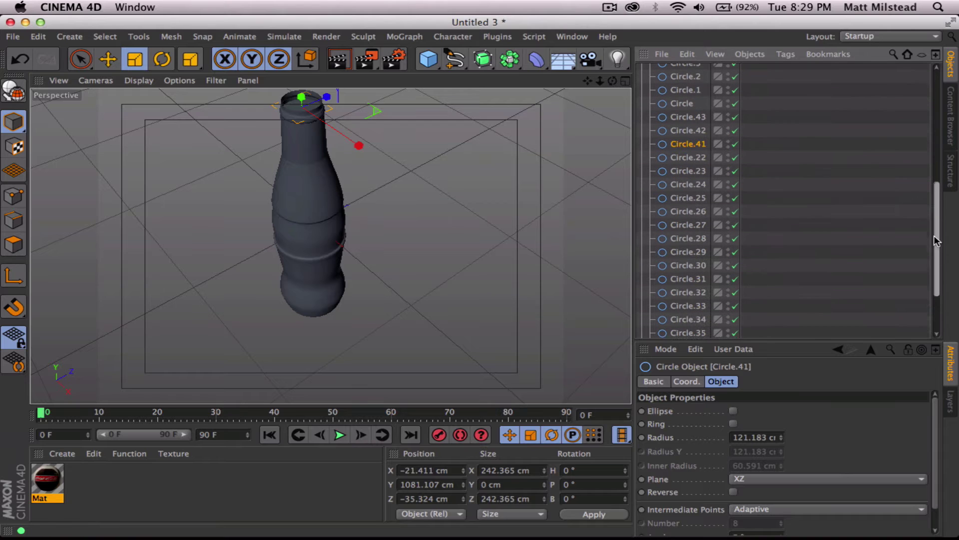
pyautogui.moveTo(693, 176); pyautogui.dragTo(685, 150)
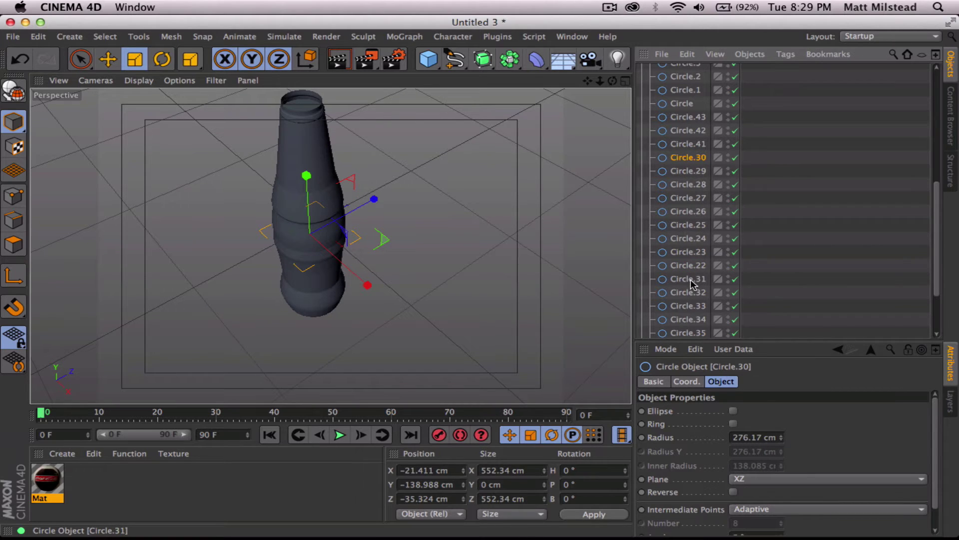
# Move Circle.31 through Circle.39 one by one to follow Circle.41
pyautogui.moveTo(690, 279); pyautogui.dragTo(688, 150)
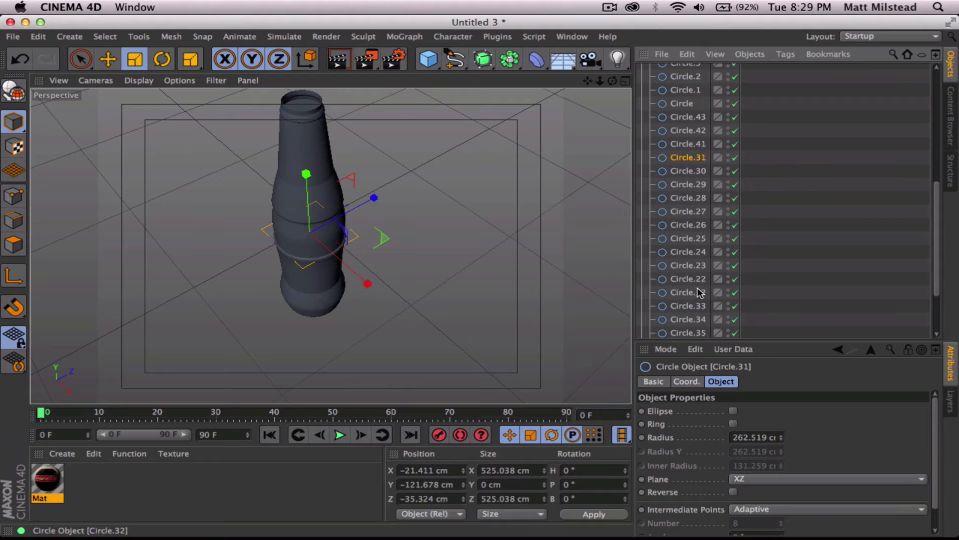
pyautogui.moveTo(702, 245); pyautogui.dragTo(699, 151)
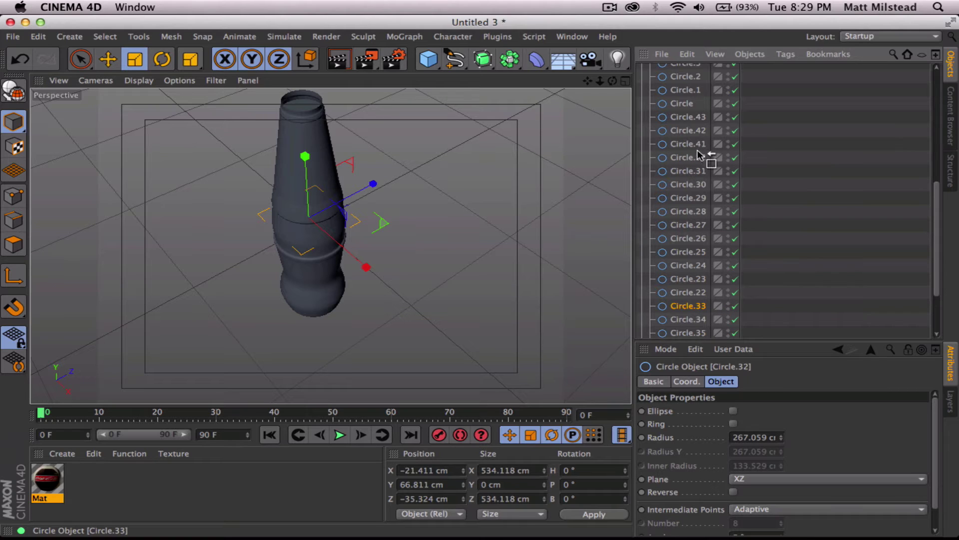
pyautogui.moveTo(699, 155); pyautogui.dragTo(700, 156)
pyautogui.scroll(-3, 937, 194)
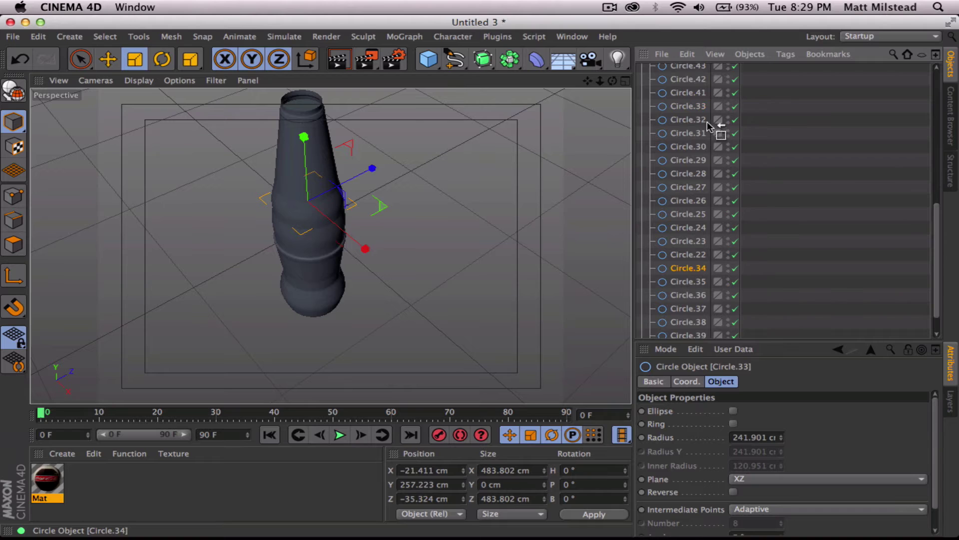
pyautogui.moveTo(708, 123); pyautogui.dragTo(702, 99)
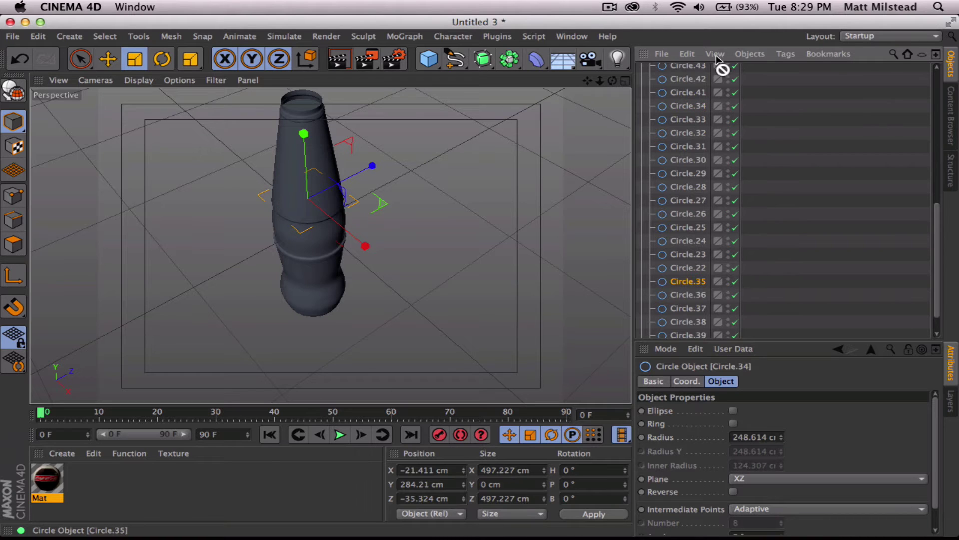
pyautogui.moveTo(720, 63); pyautogui.dragTo(698, 105)
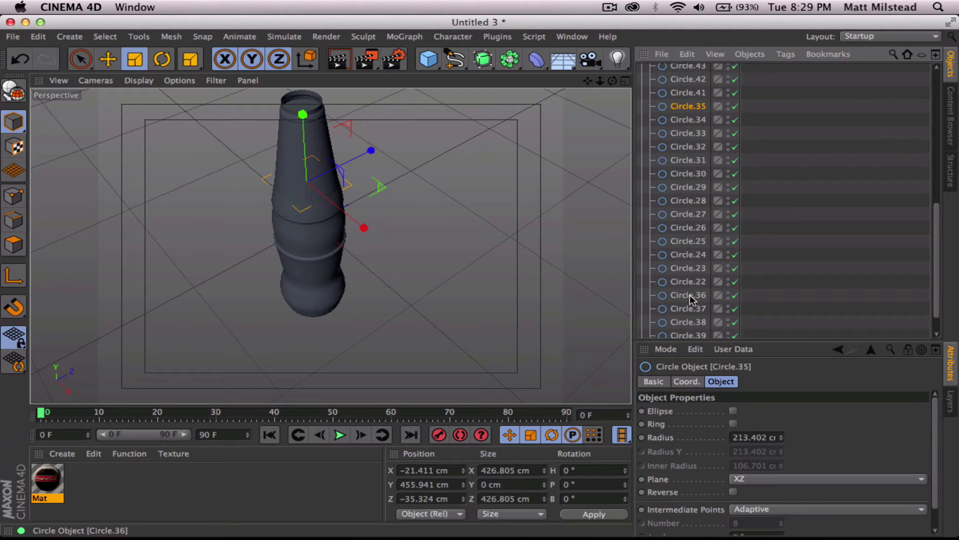
pyautogui.moveTo(695, 296); pyautogui.dragTo(700, 104)
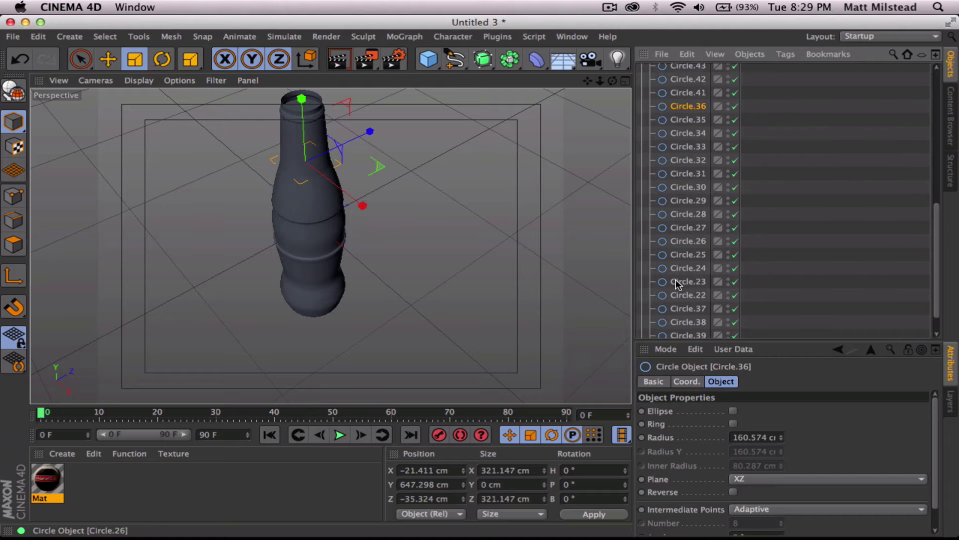
pyautogui.moveTo(724, 195); pyautogui.dragTo(702, 104)
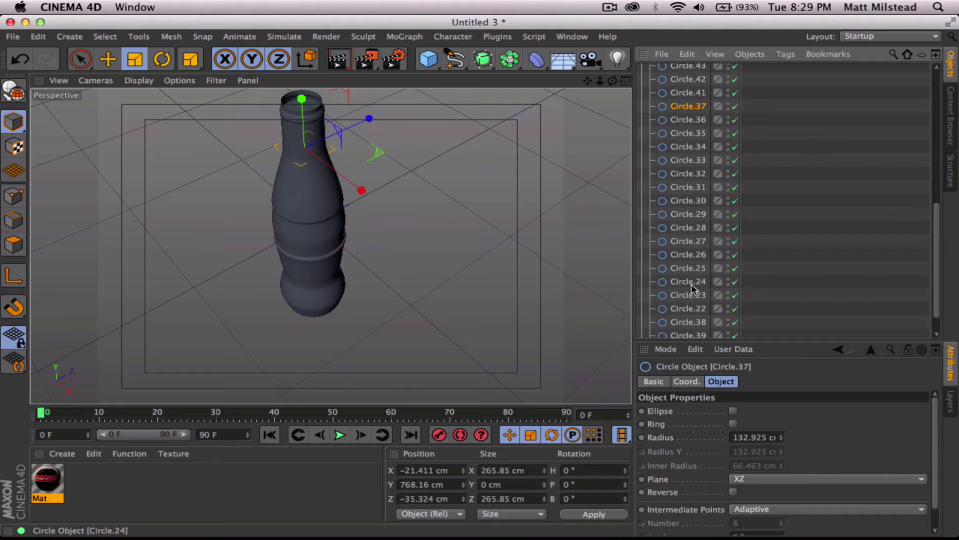
pyautogui.moveTo(697, 326); pyautogui.dragTo(702, 102)
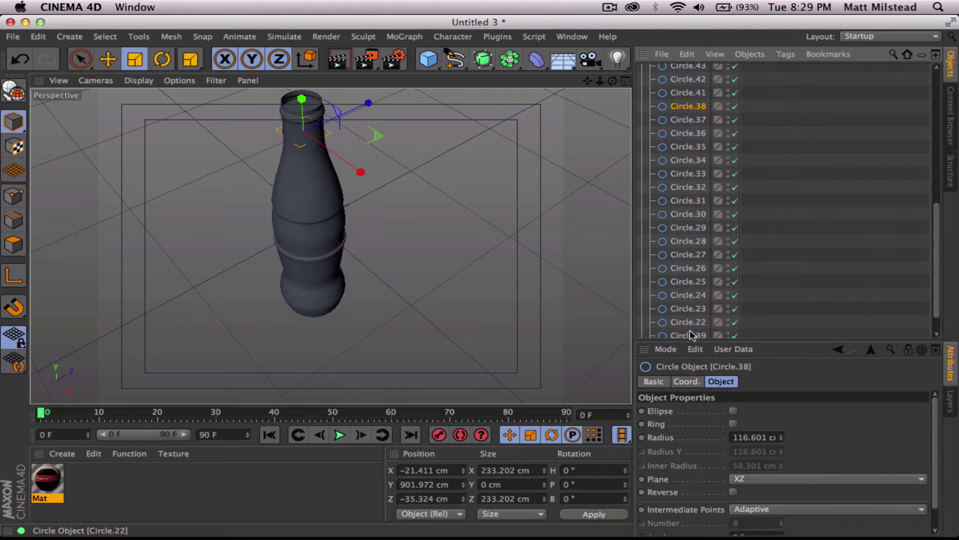
pyautogui.moveTo(691, 334); pyautogui.dragTo(688, 100)
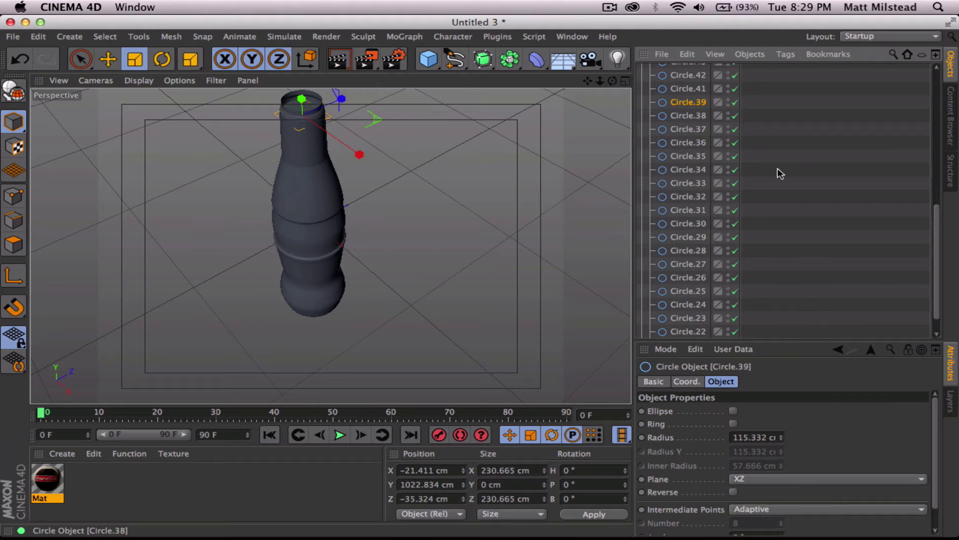
# Place Circle.40 between Circle.41 and Circle.39, then orbit to check the lofted neck
pyautogui.scroll(-2, 937, 265)
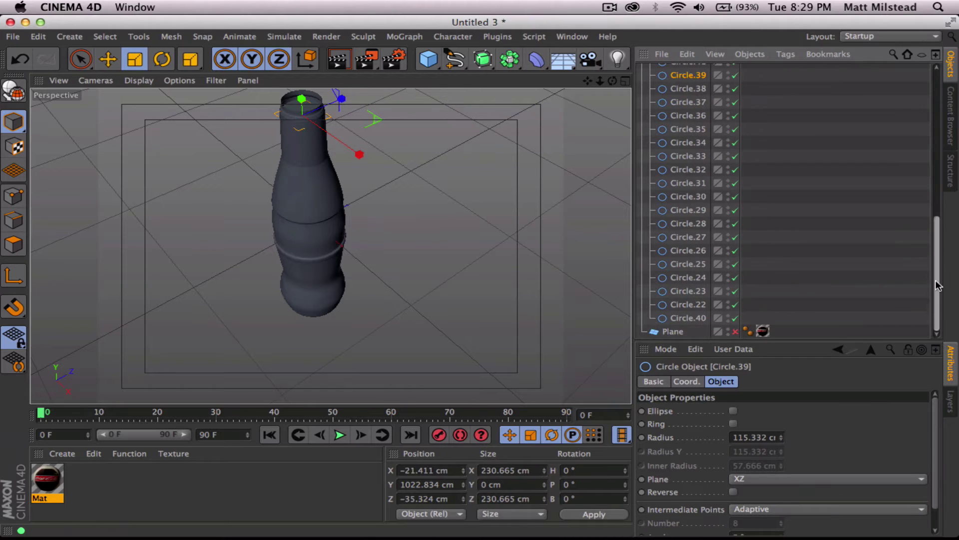
pyautogui.click(688, 319)
pyautogui.moveTo(696, 88); pyautogui.dragTo(689, 68)
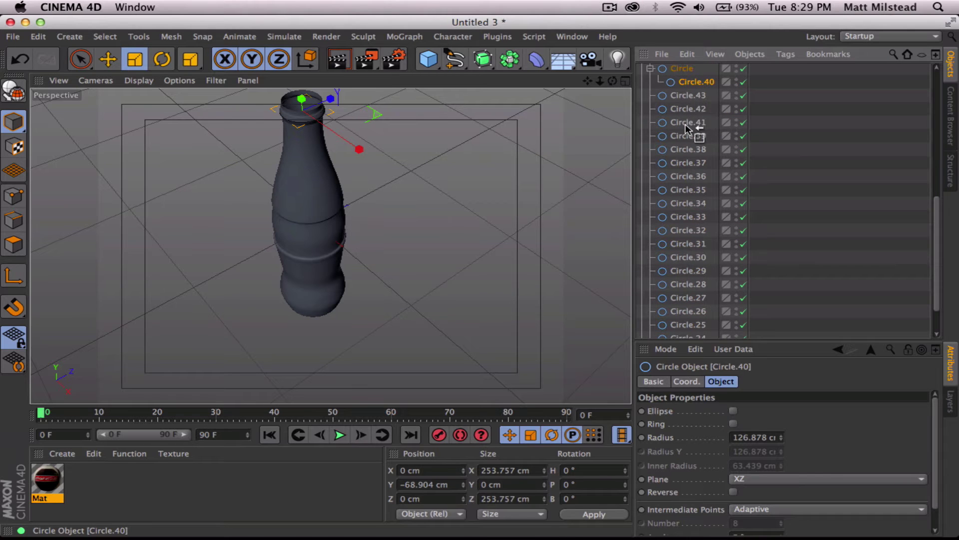
pyautogui.moveTo(685, 126); pyautogui.dragTo(686, 127)
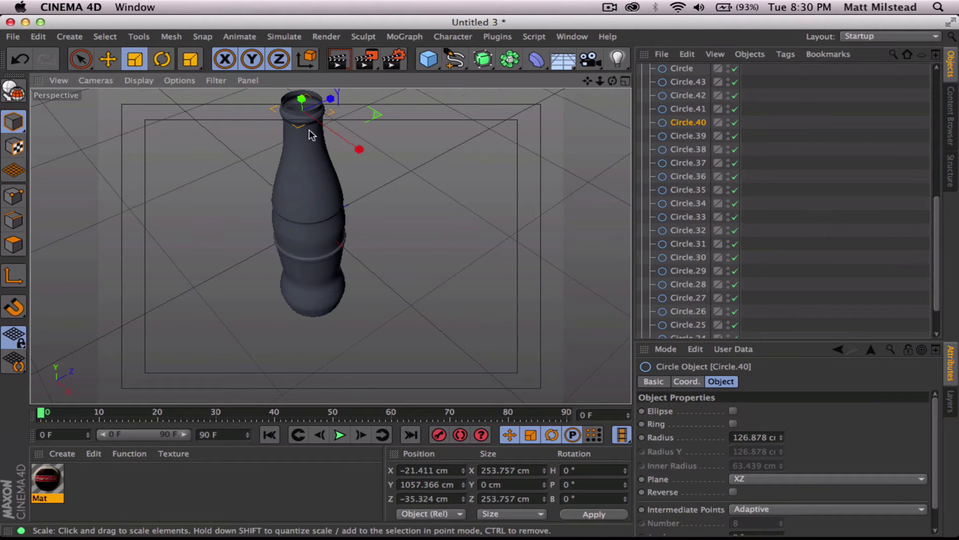
pyautogui.keyDown('alt'); pyautogui.moveTo(300, 199); pyautogui.dragTo(248, 179); pyautogui.keyUp('alt')
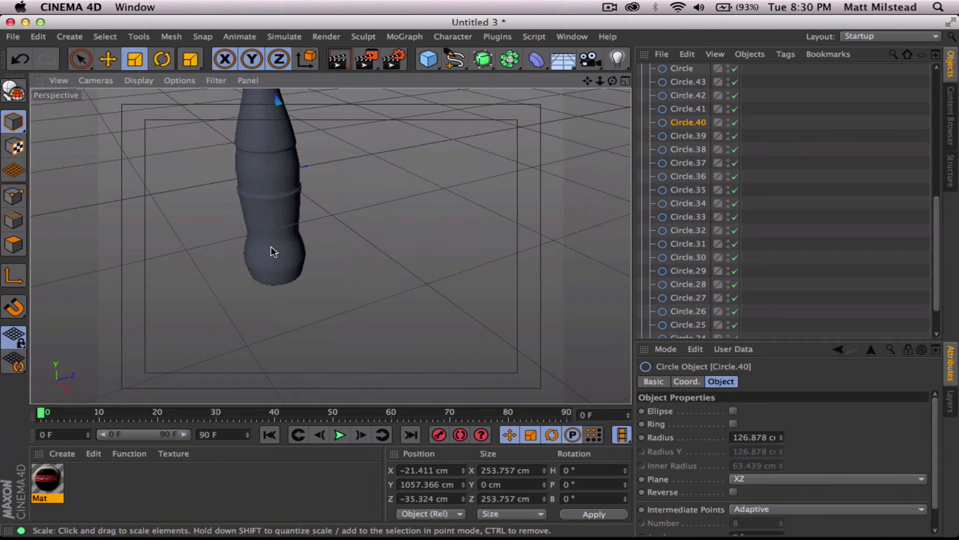
pyautogui.keyDown('alt'); pyautogui.moveTo(271, 246); pyautogui.dragTo(324, 270); pyautogui.keyUp('alt')
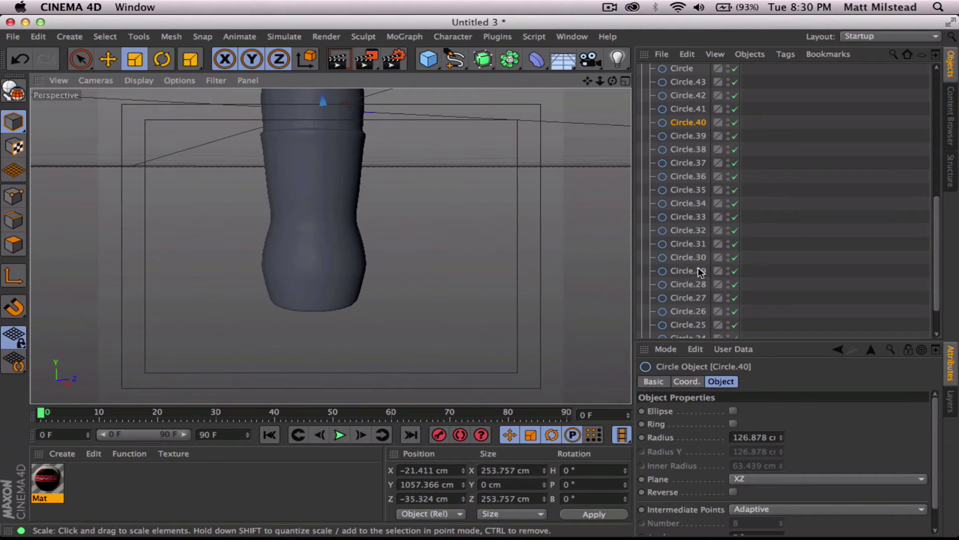
pyautogui.scroll(-2, 939, 216)
# Delete the bottom Circle.22 ring, restoring Circle.23 after deleting it by mistake
pyautogui.click(689, 318)
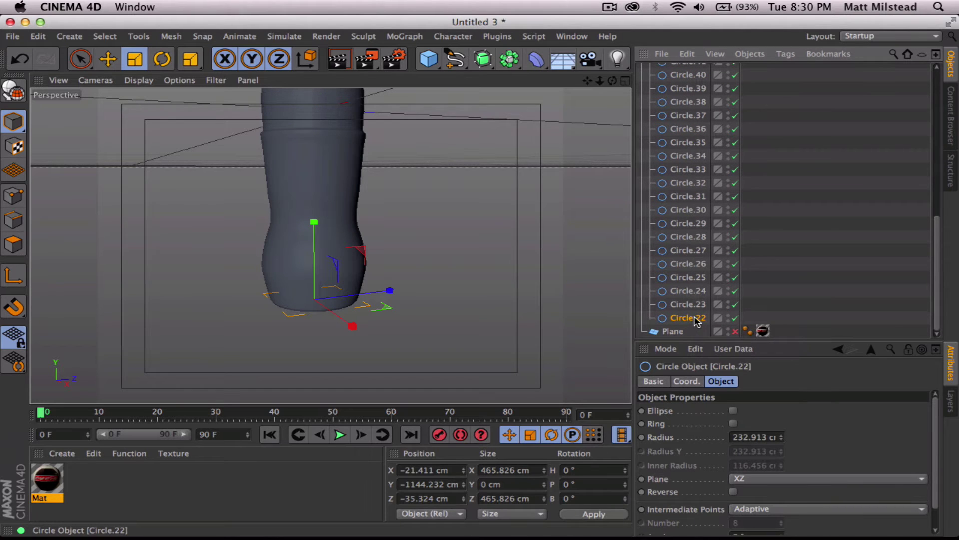
pyautogui.press('Delete')
pyautogui.click(689, 318)
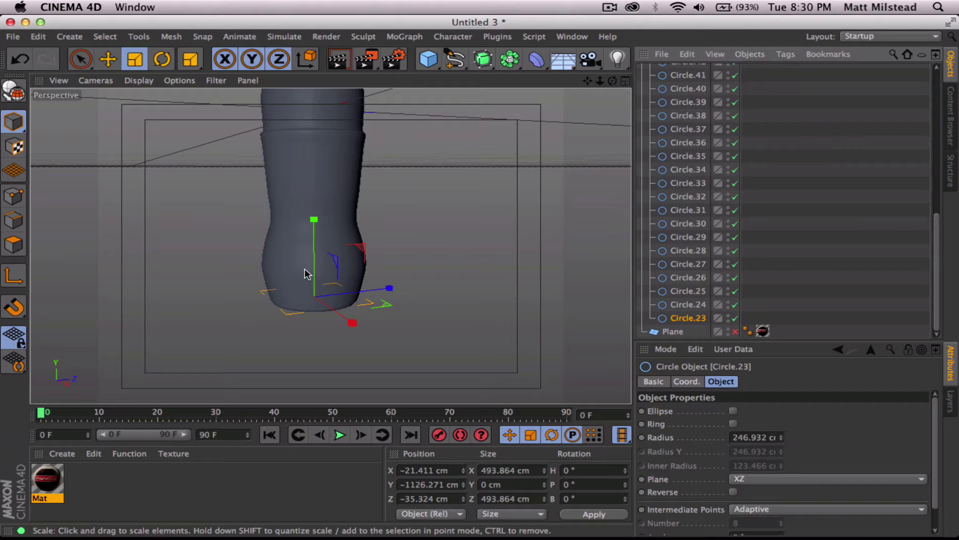
pyautogui.keyDown('alt'); pyautogui.moveTo(310, 272); pyautogui.dragTo(295, 227); pyautogui.keyUp('alt')
pyautogui.click(689, 319)
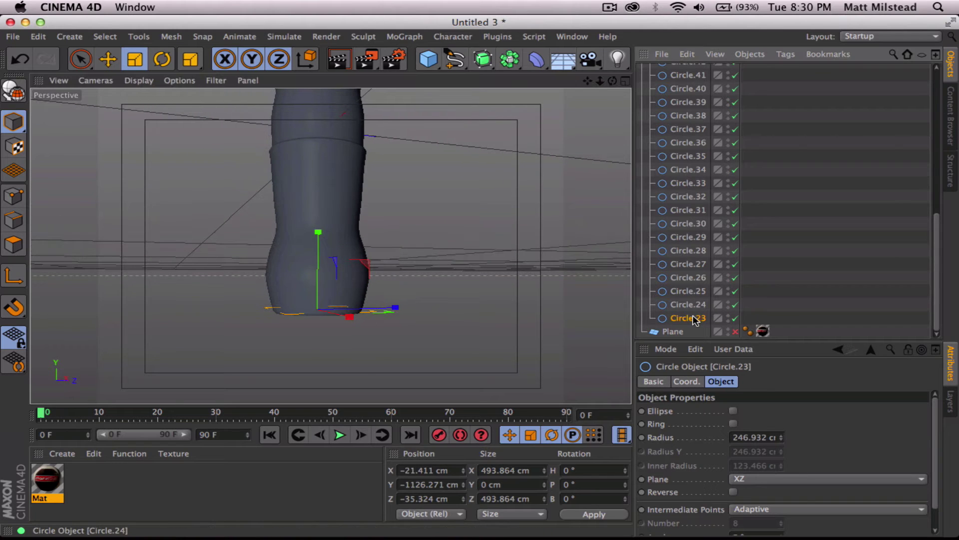
pyautogui.press('Delete')
pyautogui.click(688, 319)
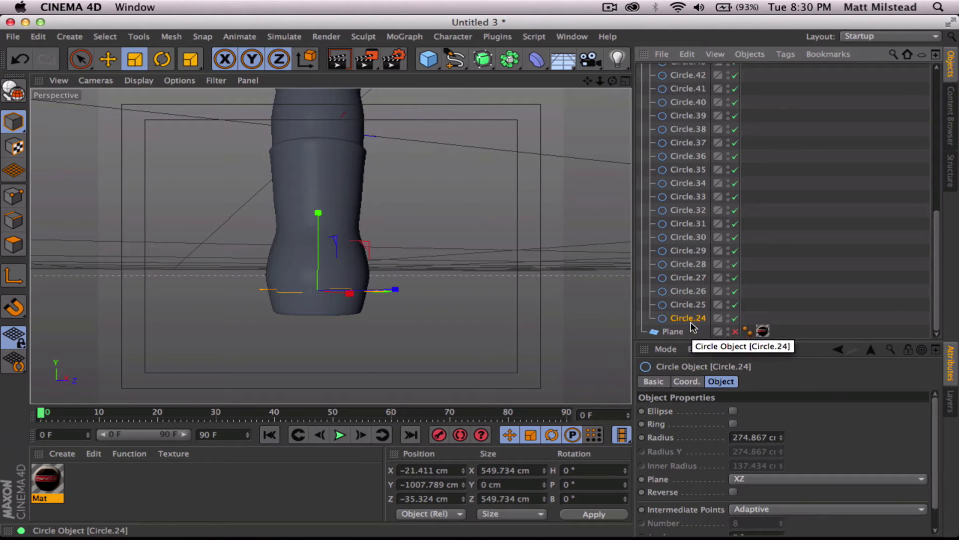
pyautogui.press('super+z')
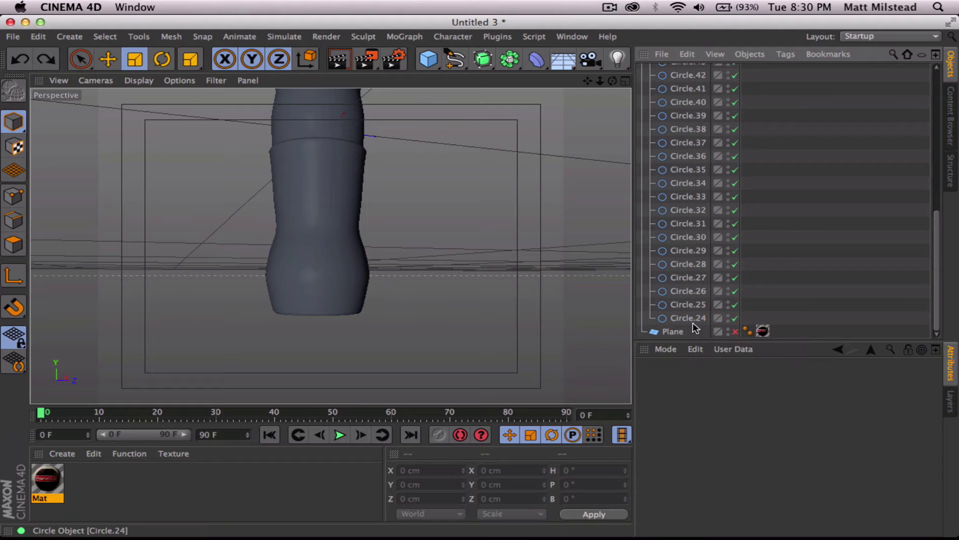
pyautogui.press('super+z')
# Raise Circle.23 about 16 cm to a Y position of −1109.868 cm
pyautogui.click(692, 332)
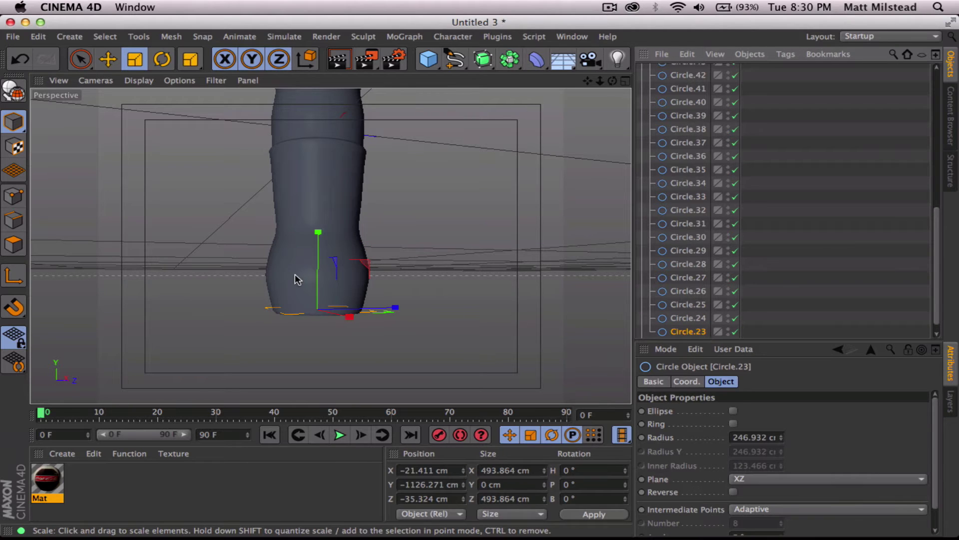
pyautogui.press('e')
pyautogui.moveTo(318, 232); pyautogui.dragTo(318, 229)
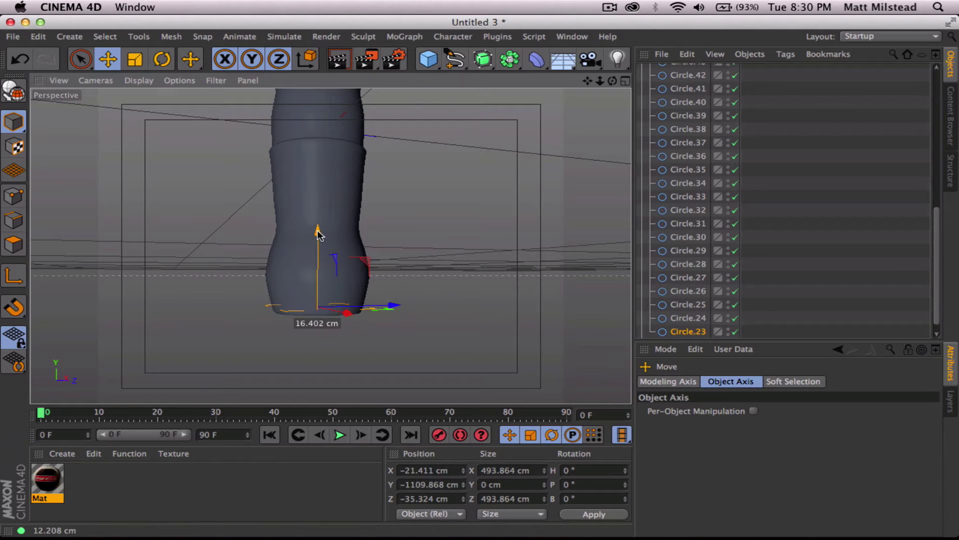
pyautogui.click(689, 331)
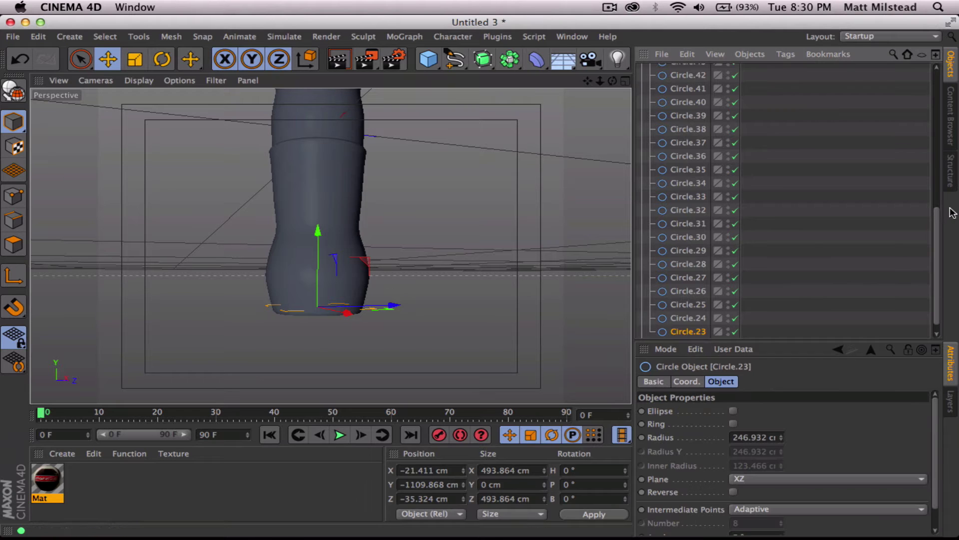
pyautogui.scroll(5, 709, 93)
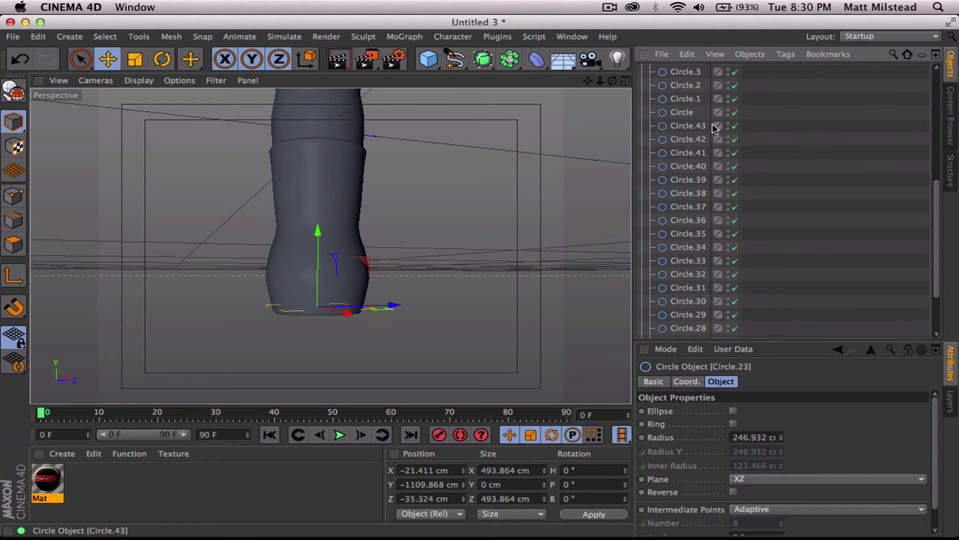
# Scale rings Circle.43 to Circle.23 per object to about 97%, forming an inner wall
pyautogui.keyDown('shift'); pyautogui.click(702, 128); pyautogui.keyUp('shift')
pyautogui.keyDown('alt'); pyautogui.moveTo(383, 184); pyautogui.dragTo(343, 332); pyautogui.keyUp('alt')
pyautogui.click(135, 59)
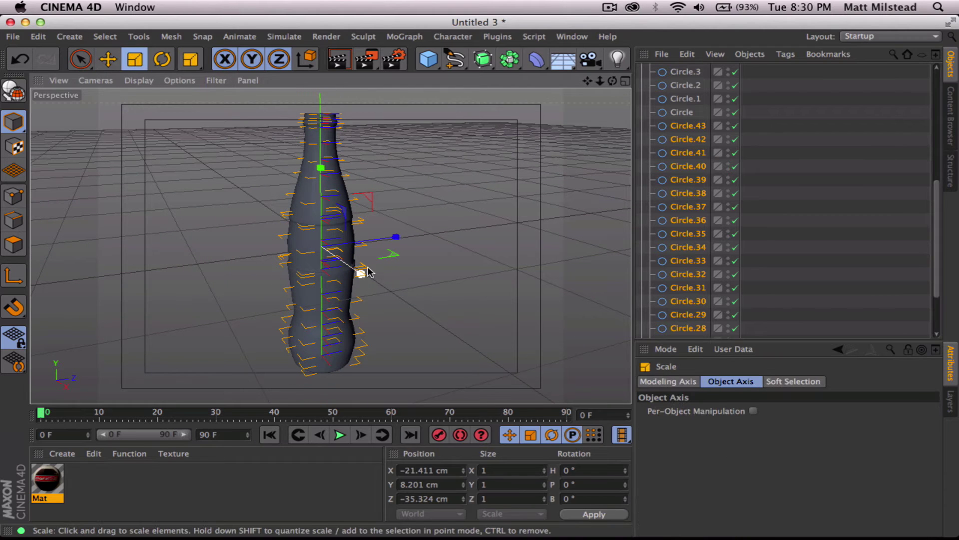
pyautogui.click(754, 411)
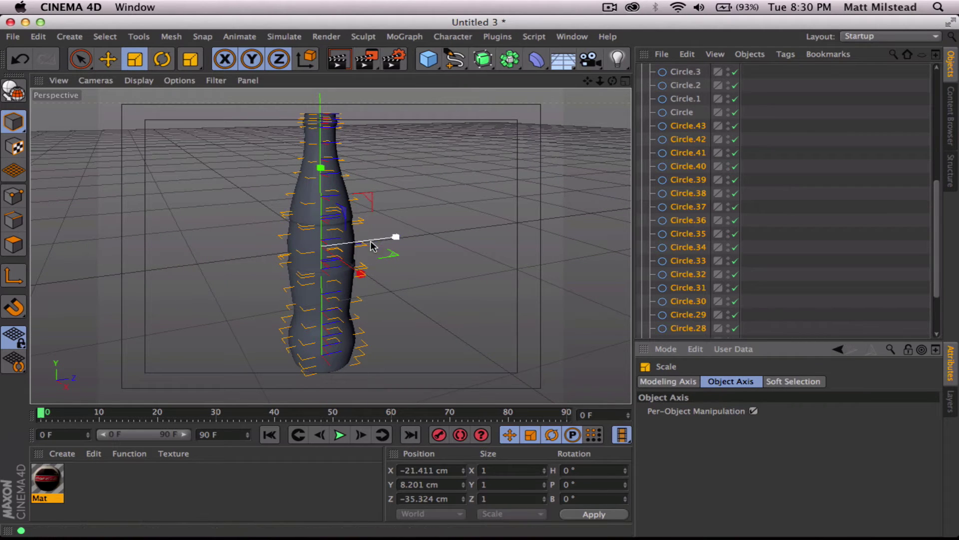
pyautogui.keyDown('alt'); pyautogui.moveTo(346, 237); pyautogui.dragTo(364, 394); pyautogui.keyUp('alt')
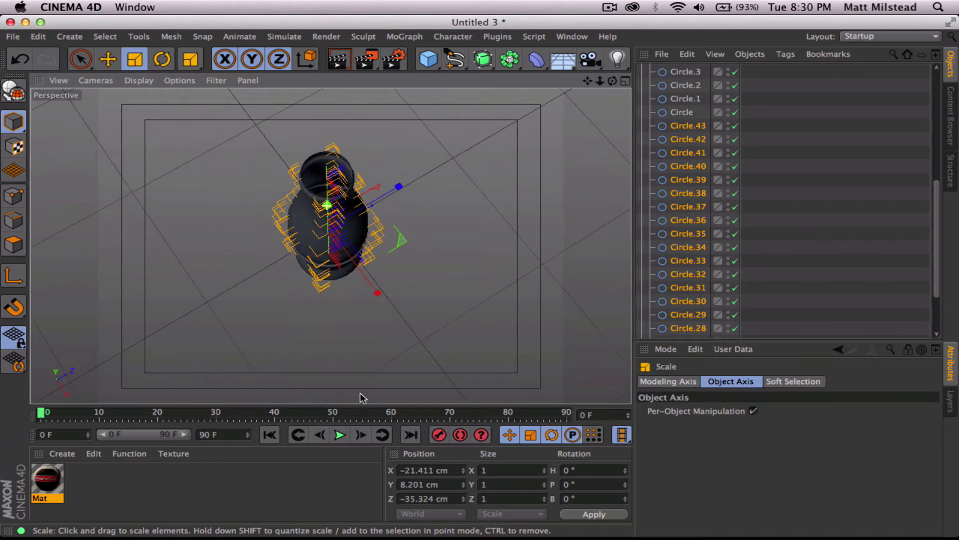
pyautogui.keyDown('alt'); pyautogui.moveTo(320, 193); pyautogui.dragTo(385, 248); pyautogui.keyUp('alt')
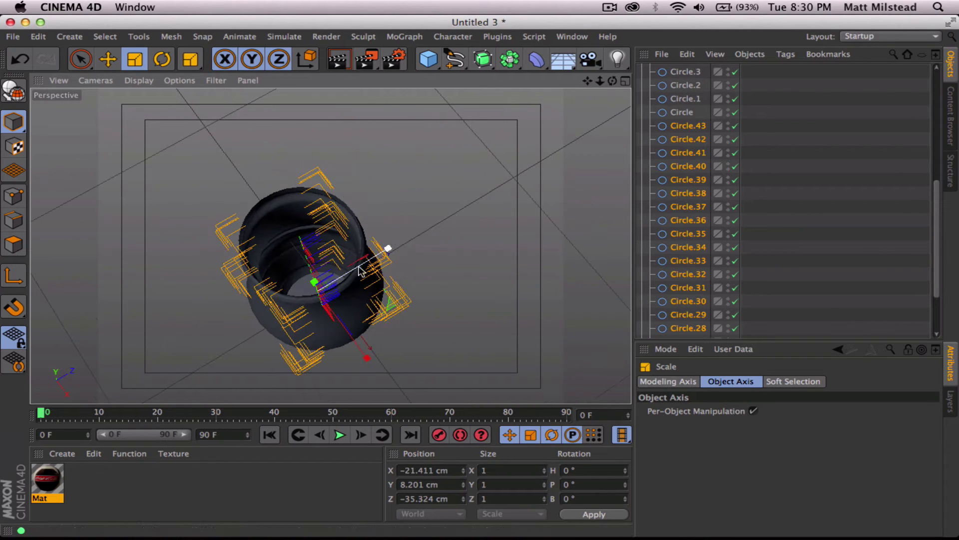
pyautogui.moveTo(444, 227); pyautogui.dragTo(377, 236)
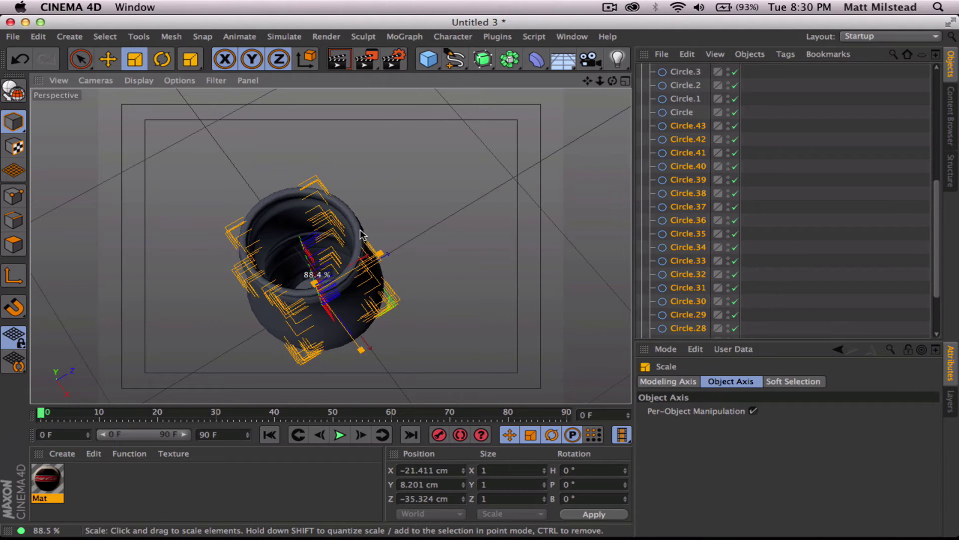
pyautogui.keyDown('alt'); pyautogui.moveTo(292, 255); pyautogui.dragTo(497, 188); pyautogui.keyUp('alt')
# Return to a single zoomed-out perspective view and deselect the Mat material and circle splines
pyautogui.click(625, 80)
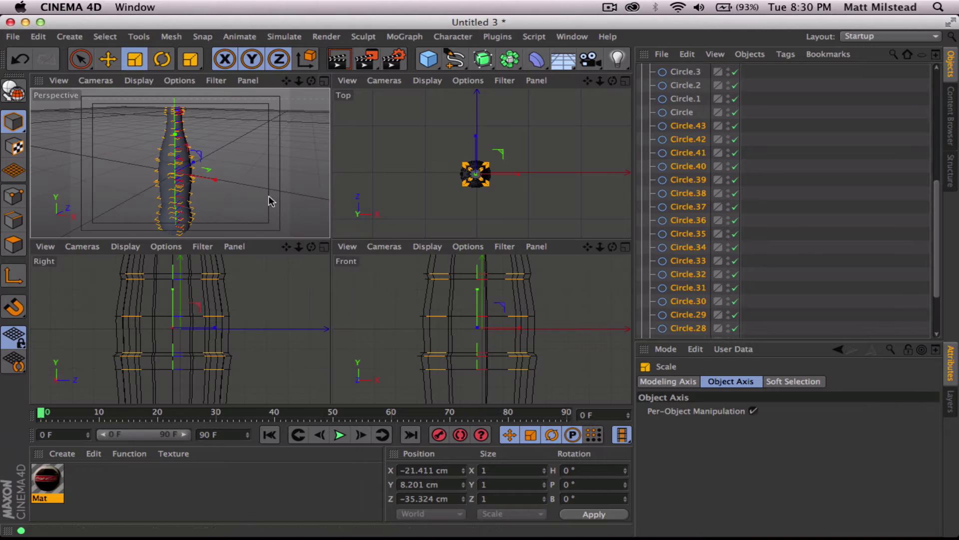
pyautogui.press('F1')
pyautogui.scroll(-3, 346, 231)
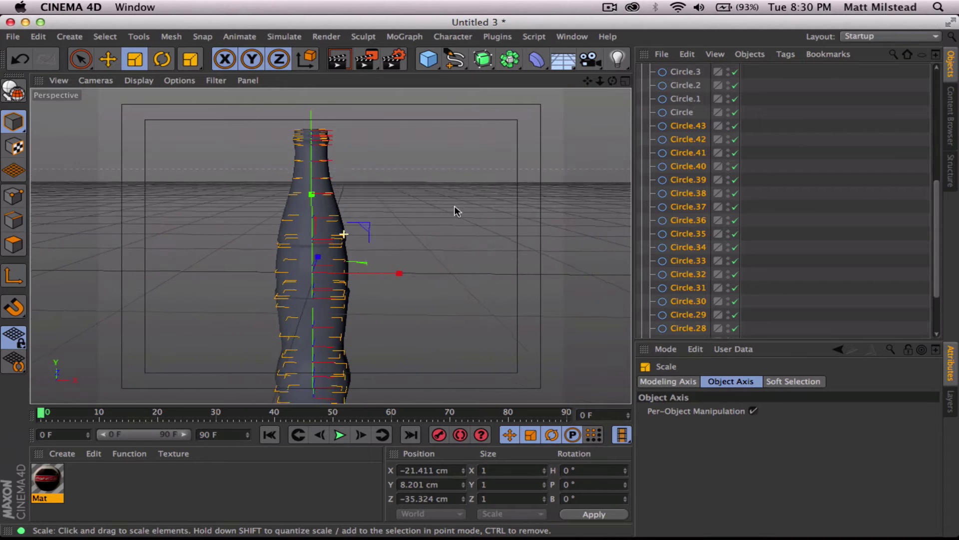
pyautogui.scroll(-3, 329, 238)
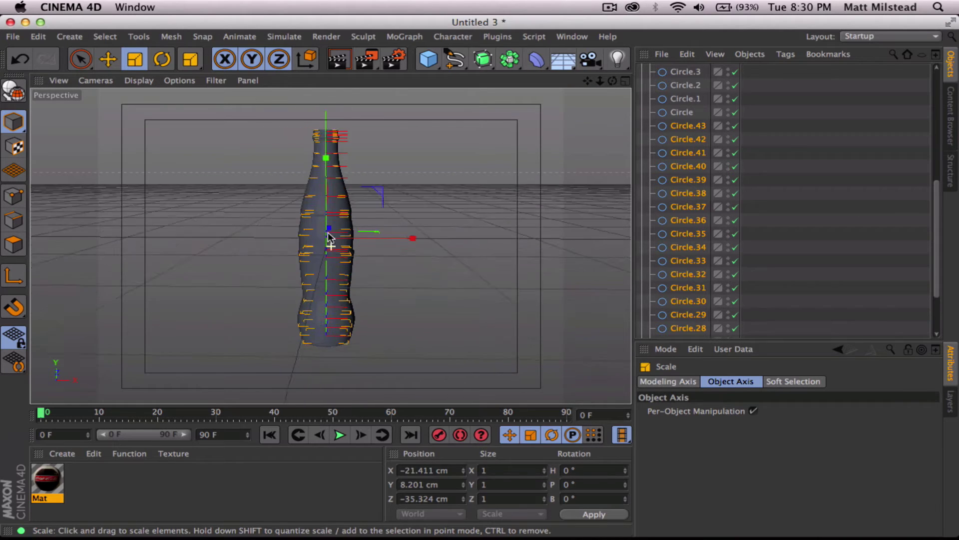
pyautogui.click(217, 481)
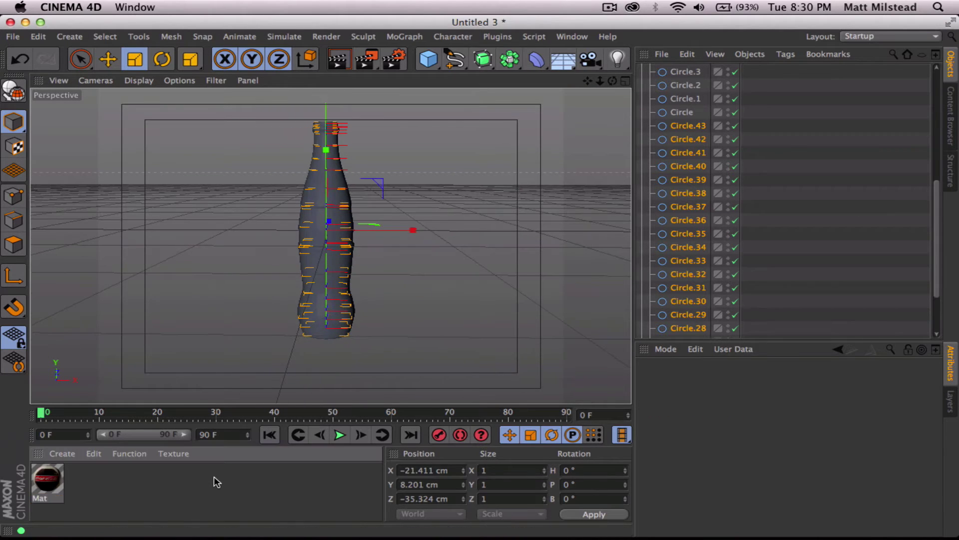
pyautogui.click(777, 283)
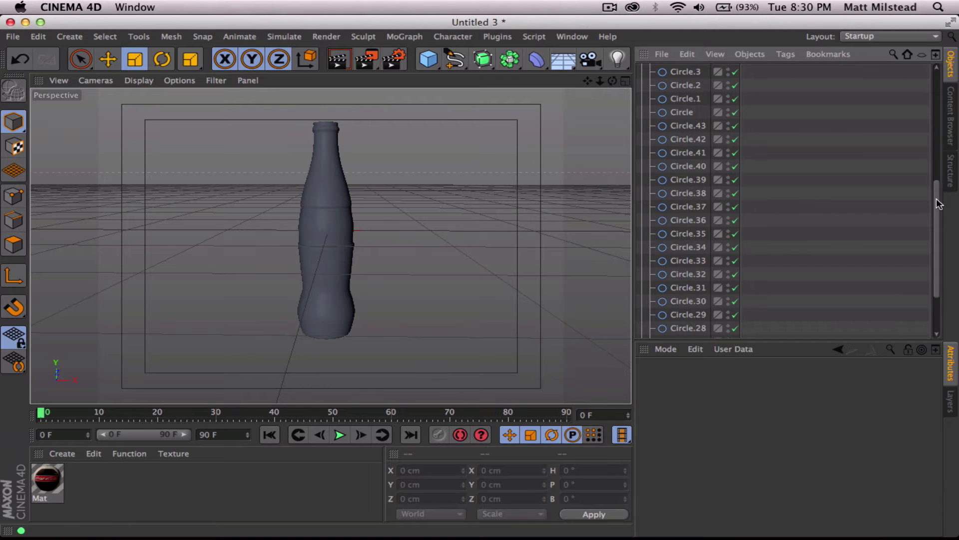
pyautogui.moveTo(937, 204); pyautogui.dragTo(885, 97)
# Group the reference Plane into a Null renamed REF and hide REF from rendering
pyautogui.click(643, 66)
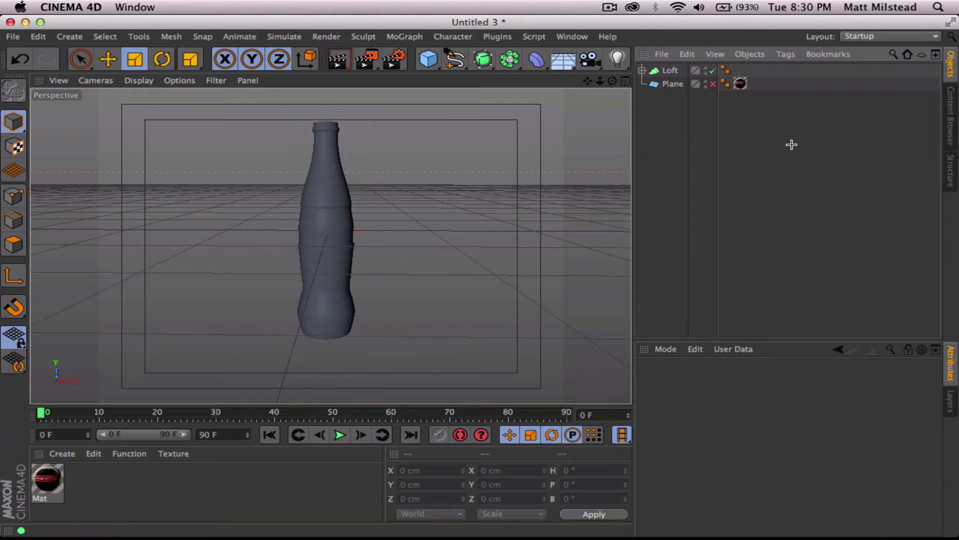
pyautogui.click(672, 85)
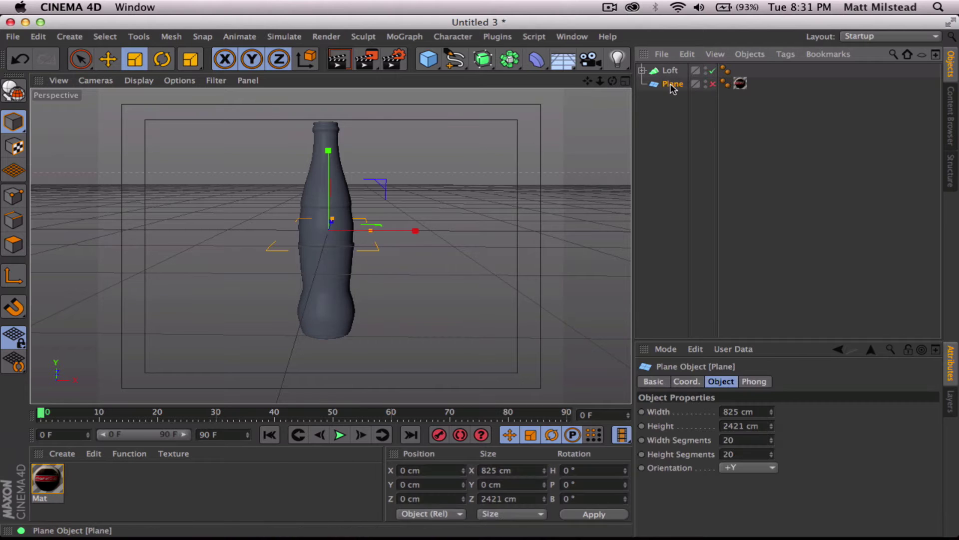
pyautogui.hotkey('alt', 'g')
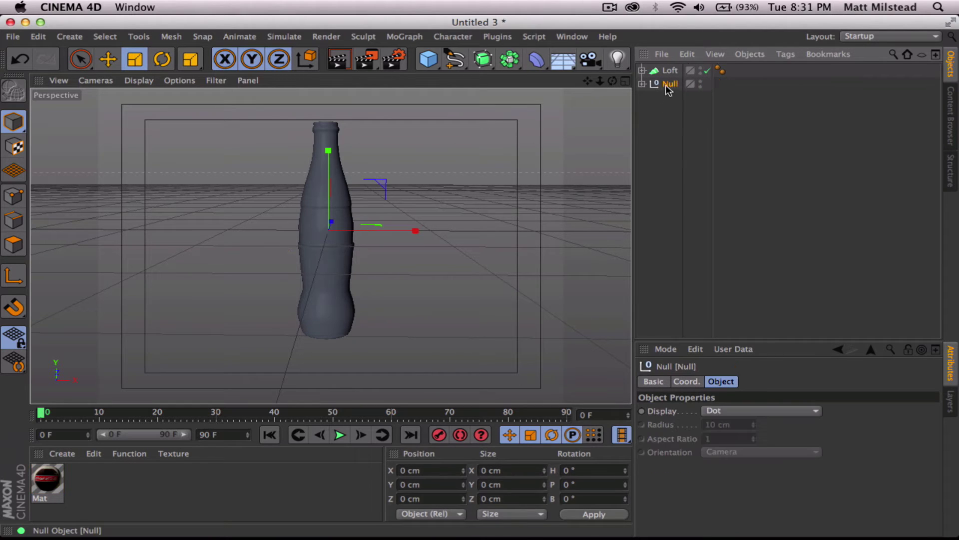
pyautogui.doubleClick(673, 85)
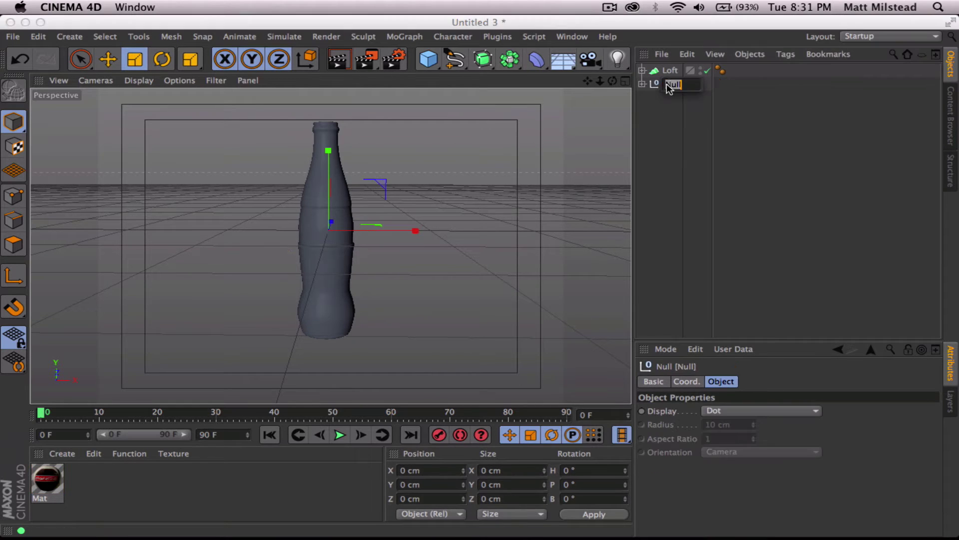
pyautogui.write('REF')
pyautogui.click(723, 113)
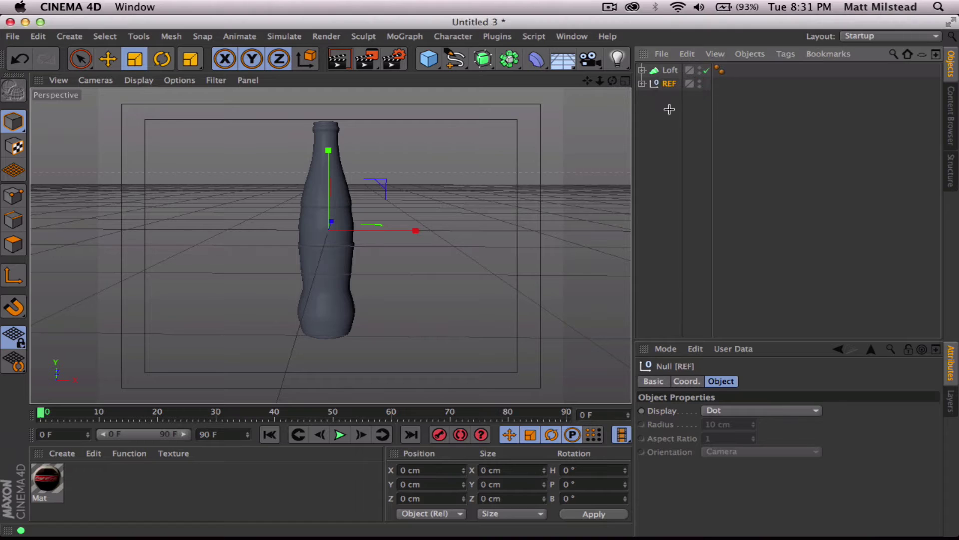
pyautogui.click(700, 87)
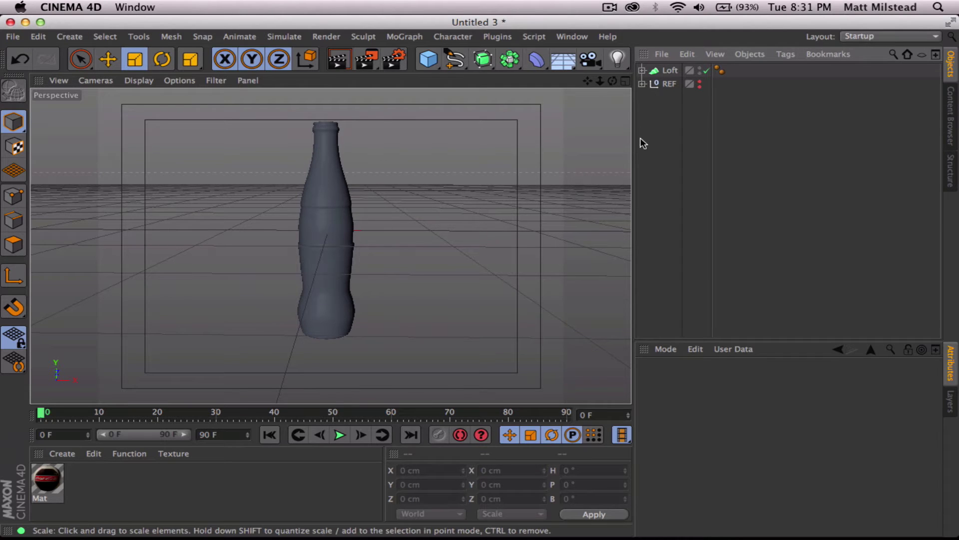
# Duplicate the Loft twice and name the three lofts Bottle, Cola and Condensation
pyautogui.click(667, 71)
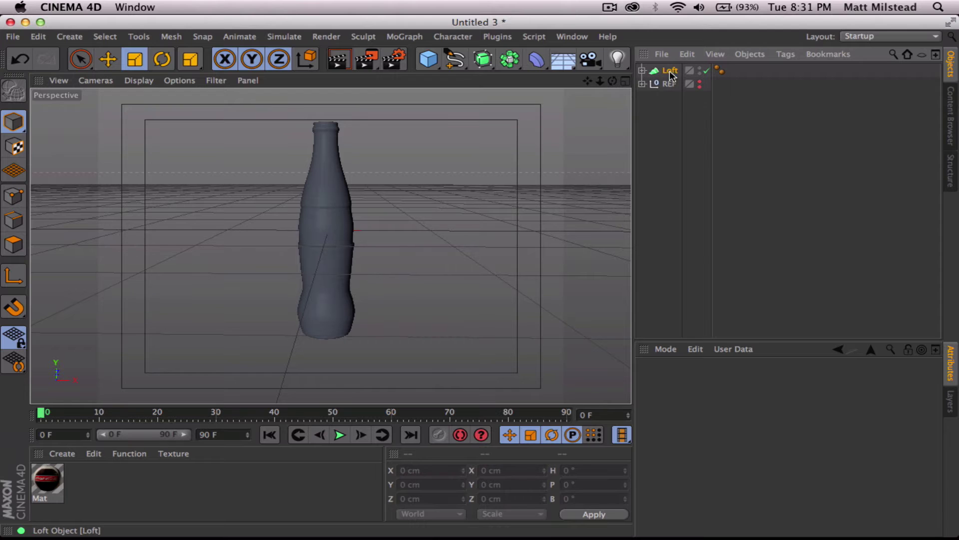
pyautogui.keyDown('ctrl'); pyautogui.moveTo(666, 69); pyautogui.dragTo(670, 71); pyautogui.keyUp('ctrl')
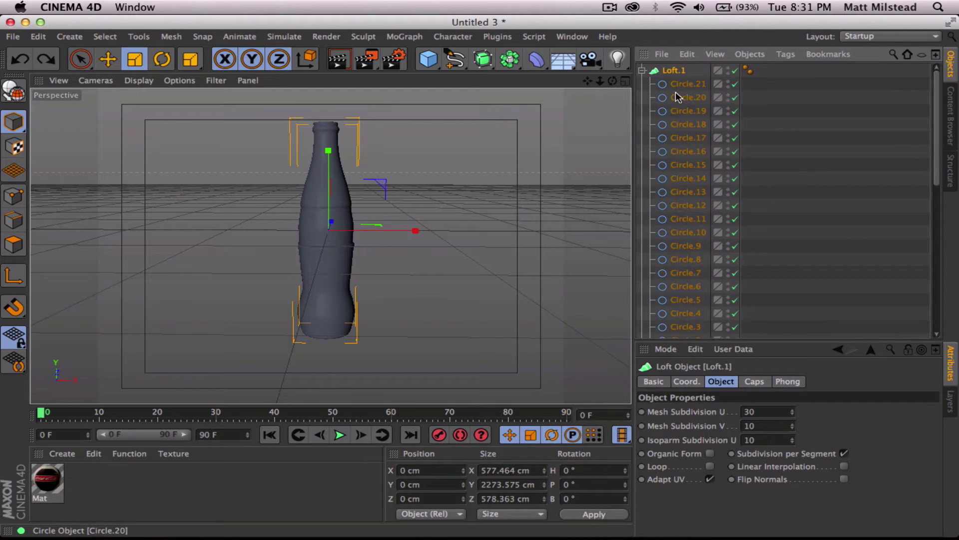
pyautogui.press('super+z')
pyautogui.keyDown('ctrl'); pyautogui.moveTo(666, 69); pyautogui.dragTo(672, 72); pyautogui.keyUp('ctrl')
pyautogui.doubleClick(672, 98)
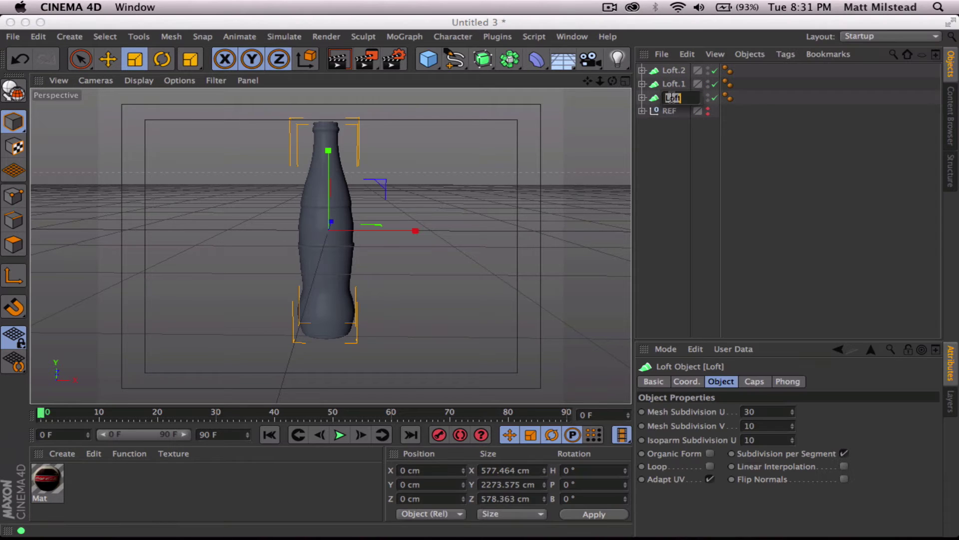
pyautogui.write('Bottle')
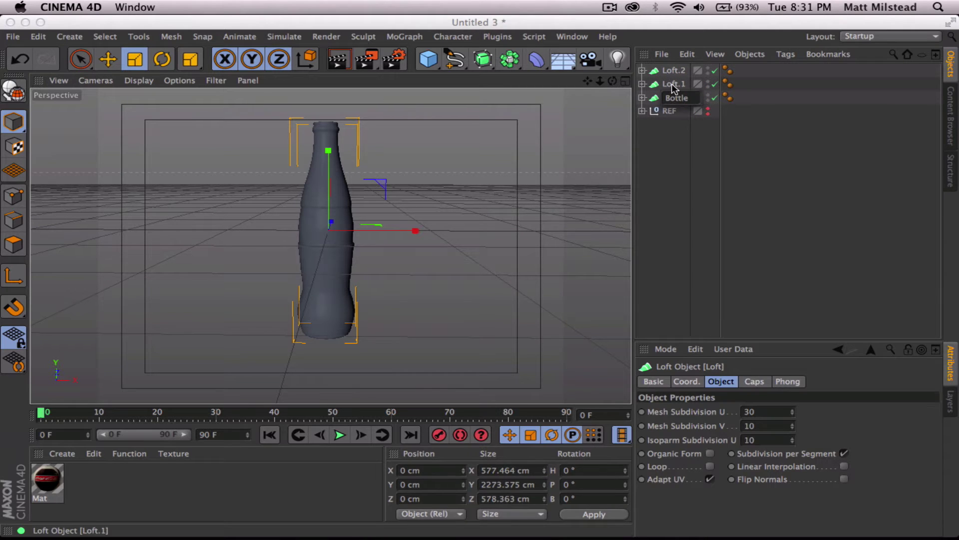
pyautogui.doubleClick(673, 84)
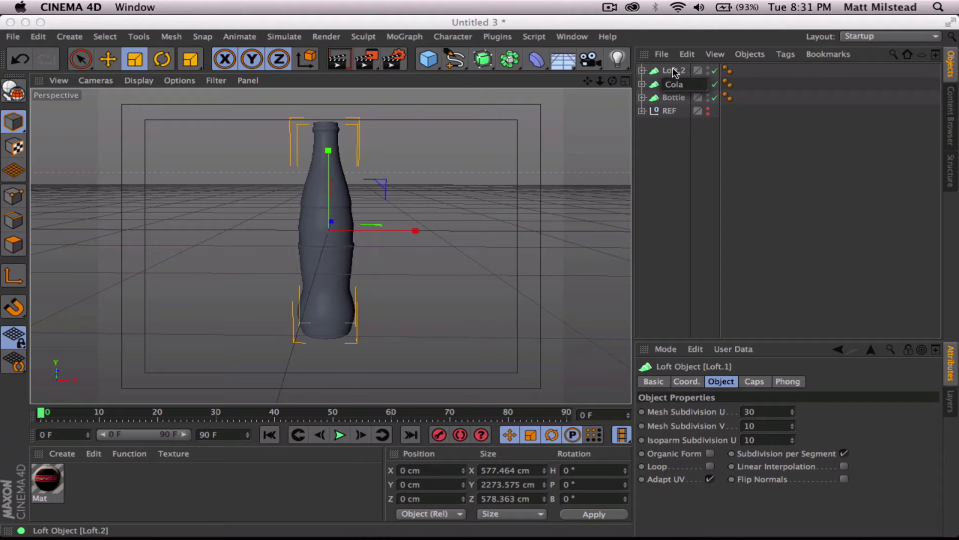
pyautogui.doubleClick(675, 70)
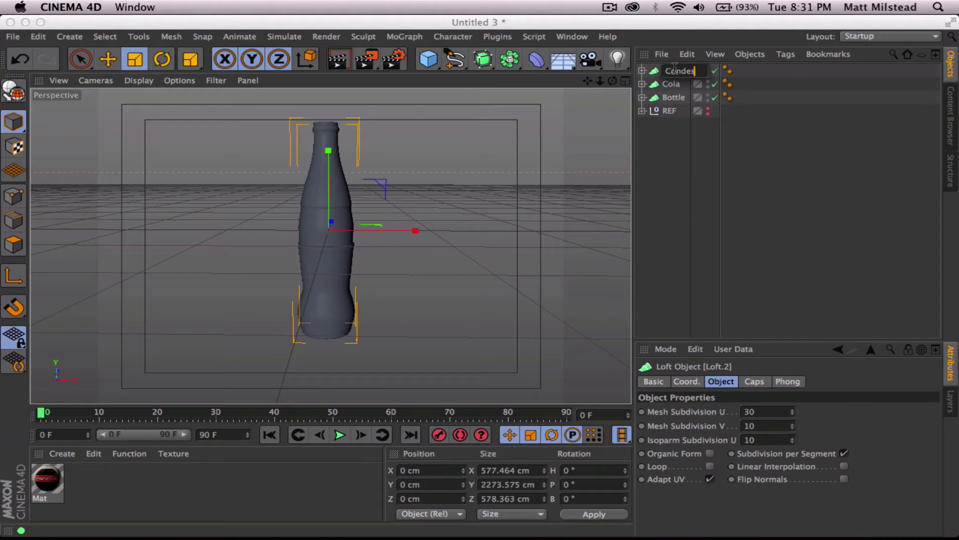
pyautogui.write('Condensation')
pyautogui.press('Return')
pyautogui.click(675, 166)
# Save the scene as CokeBottle-3.c4d
pyautogui.press('super+s')
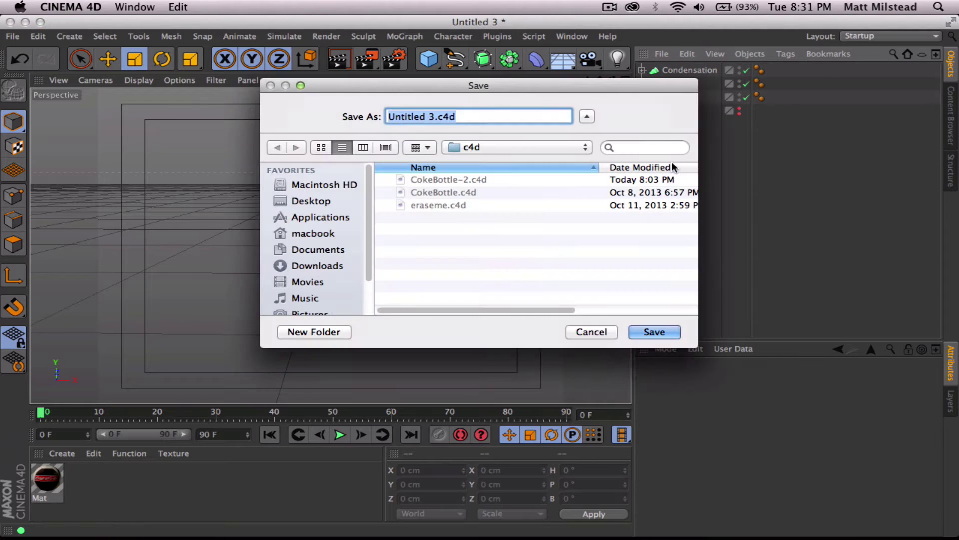
pyautogui.click(474, 179)
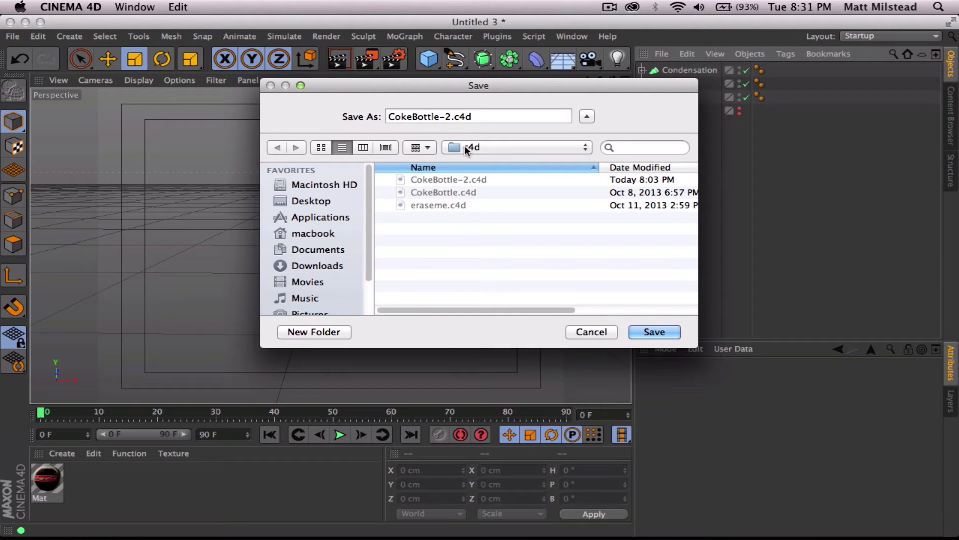
pyautogui.click(453, 117)
pyautogui.press('BackSpace')
pyautogui.write('3')
pyautogui.click(653, 333)
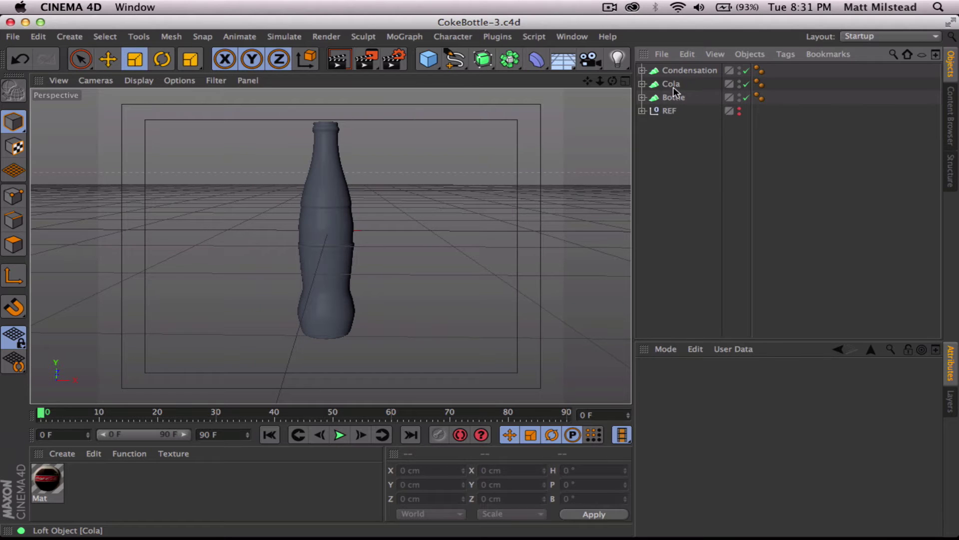
# Move Cola left to X −877 cm and Condensation right to about X 779 cm
pyautogui.click(678, 99)
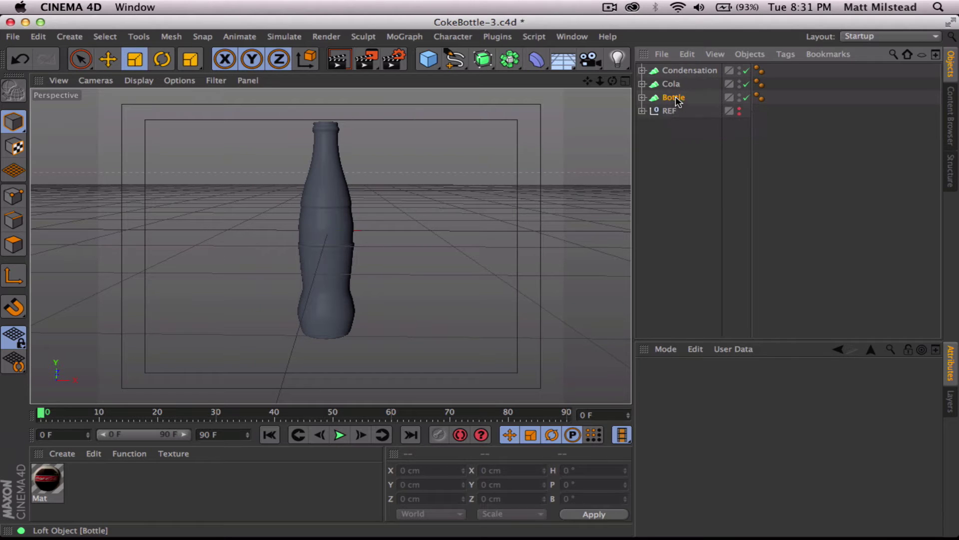
pyautogui.click(670, 85)
pyautogui.press('e')
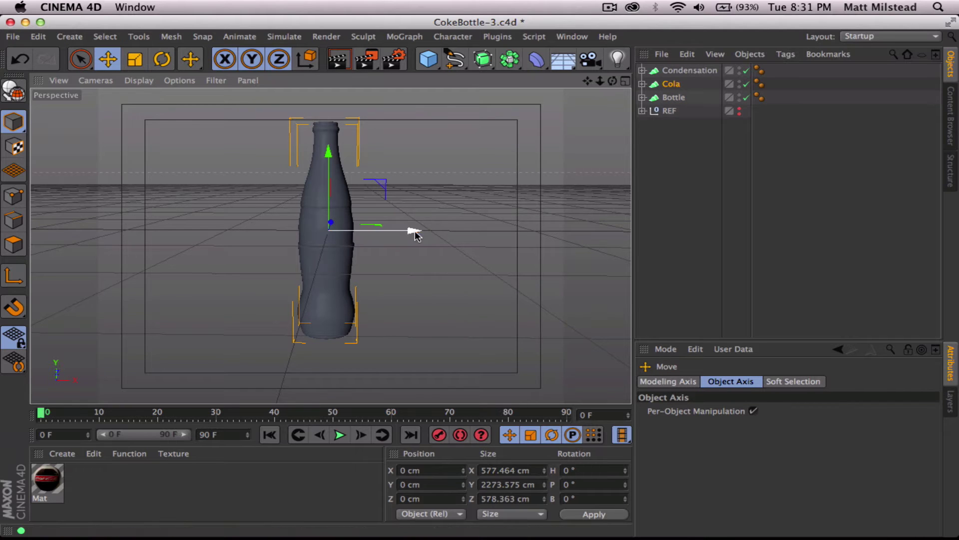
pyautogui.moveTo(414, 229); pyautogui.dragTo(326, 229)
pyautogui.click(678, 72)
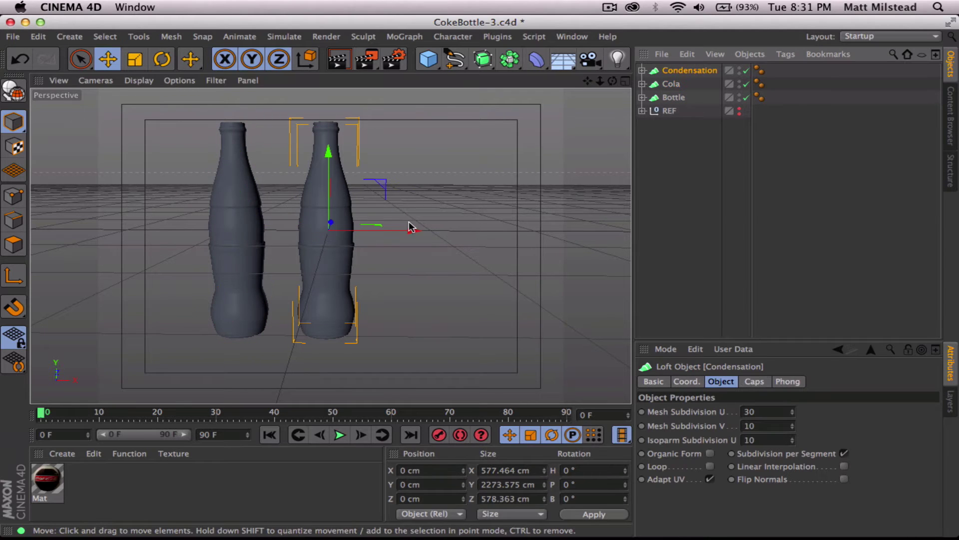
pyautogui.moveTo(410, 227); pyautogui.dragTo(494, 232)
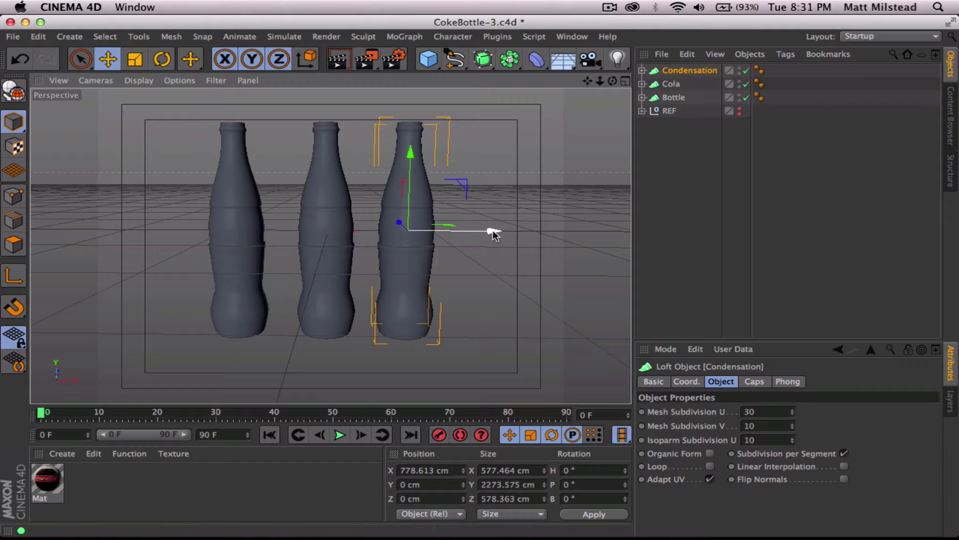
pyautogui.click(669, 83)
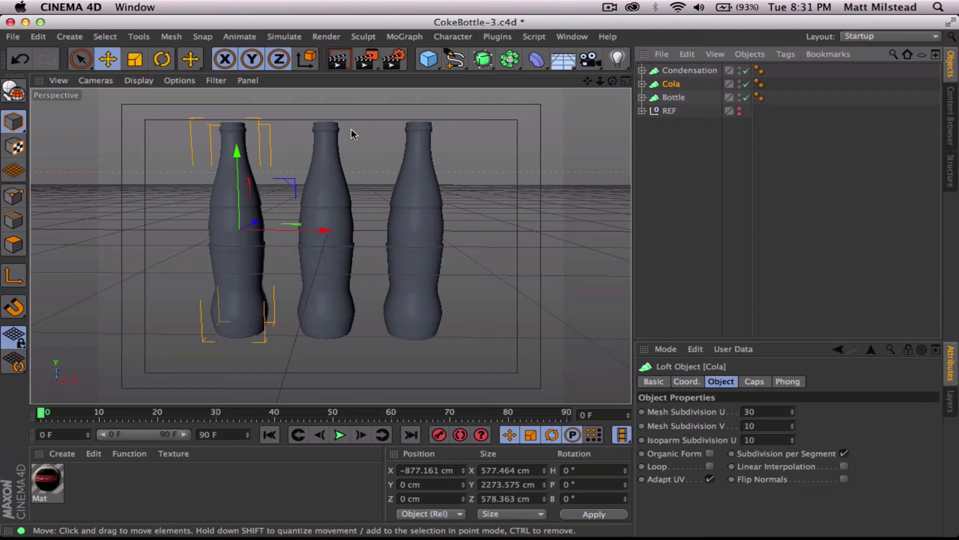
pyautogui.click(664, 137)
pyautogui.click(642, 83)
# Delete the 22 circles from Circle through Circle.21 in the Cola loft
pyautogui.click(691, 100)
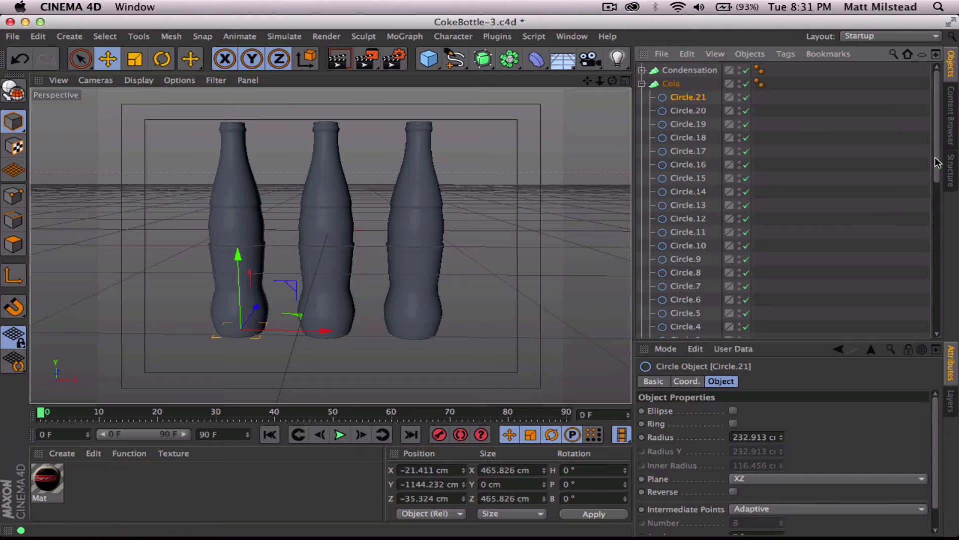
pyautogui.scroll(-5, 937, 163)
pyautogui.click(680, 258)
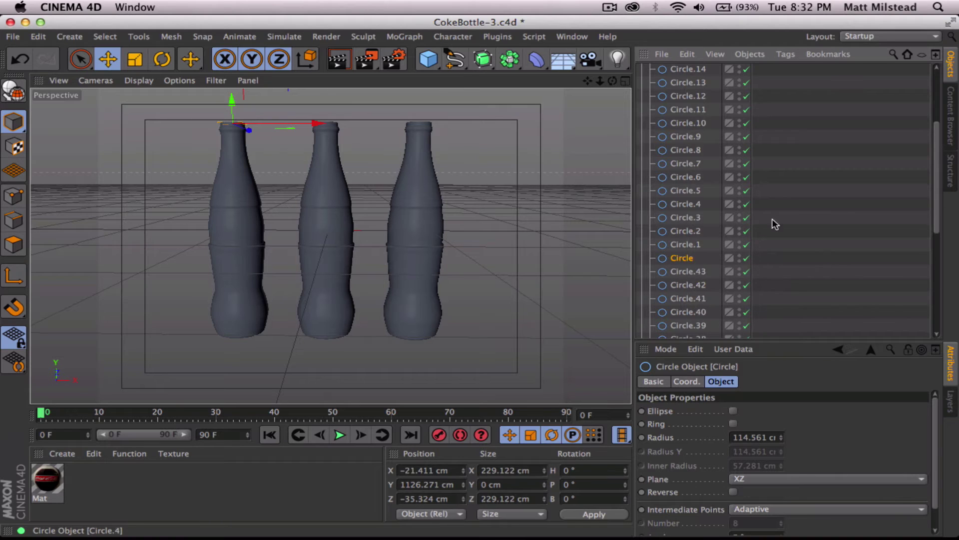
pyautogui.scroll(5, 938, 212)
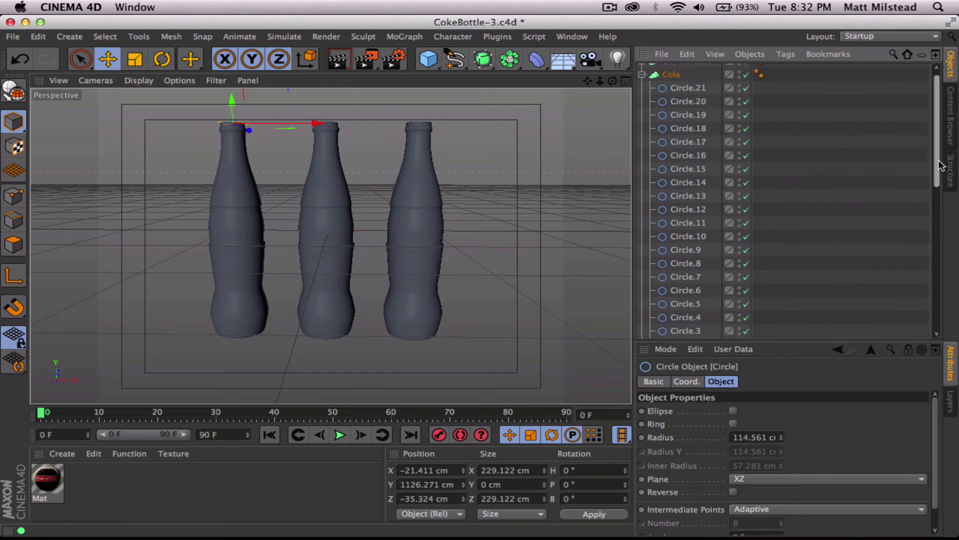
pyautogui.keyDown('shift'); pyautogui.click(690, 98); pyautogui.keyUp('shift')
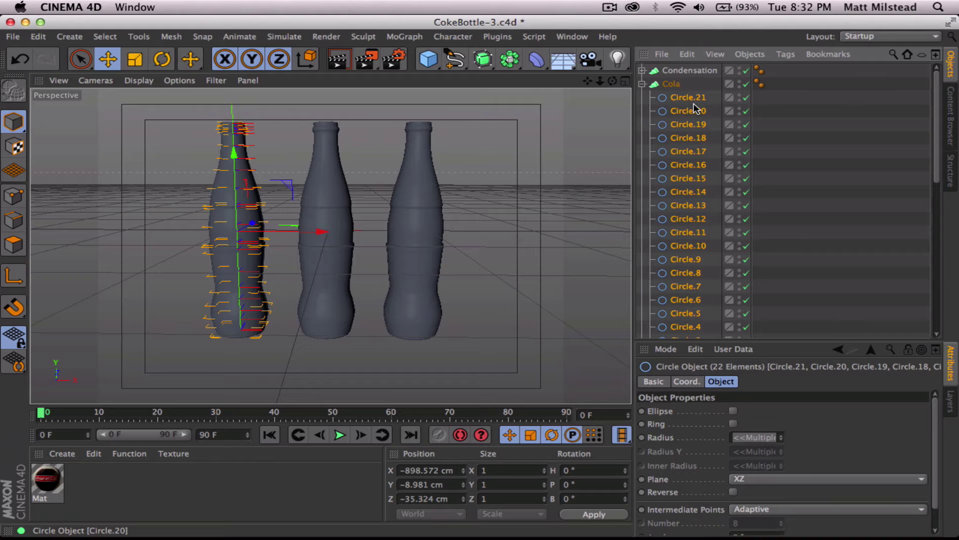
pyautogui.press('Delete')
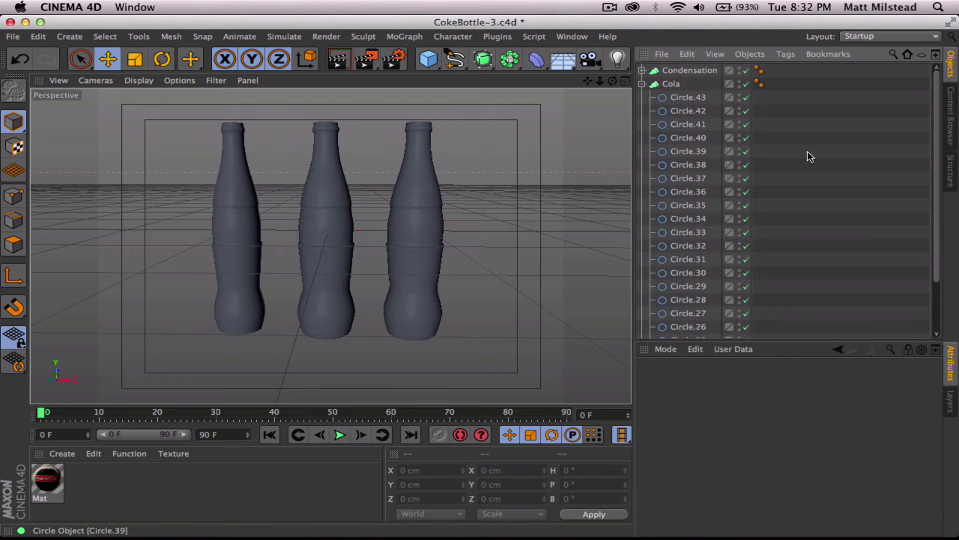
# Delete the topmost remaining Cola circles, including Circle.43 and Circle.41, and check the left bottle
pyautogui.click(688, 99)
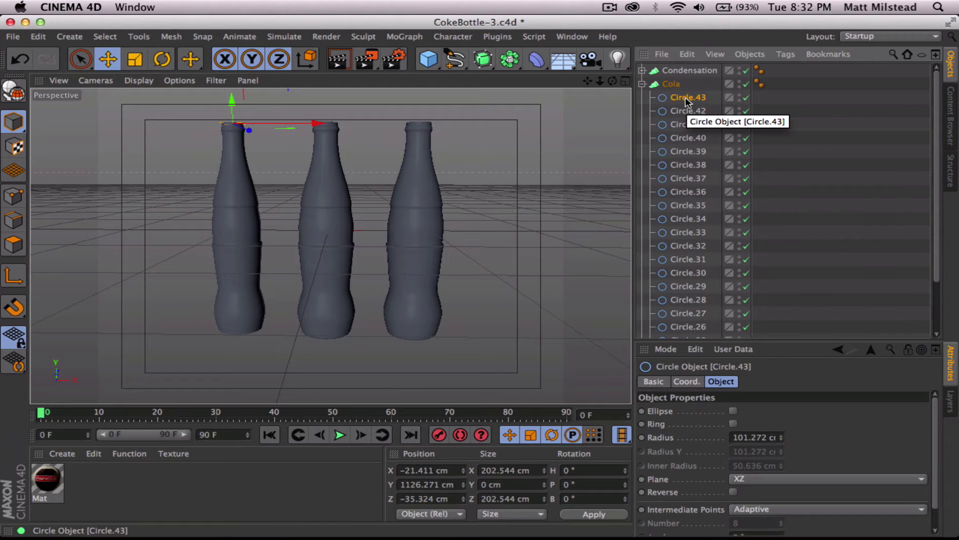
pyautogui.press('Delete')
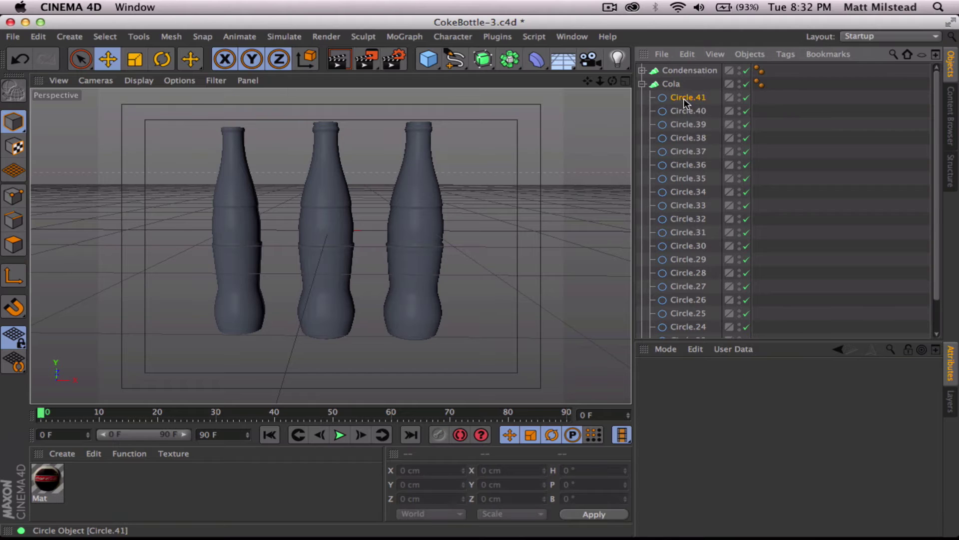
pyautogui.press('Delete')
pyautogui.press('Delete')
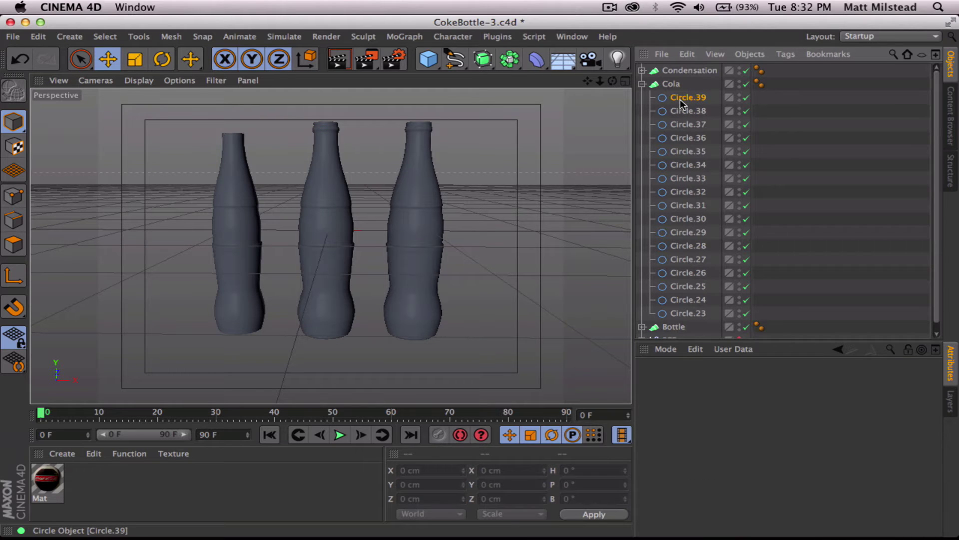
pyautogui.press('Delete')
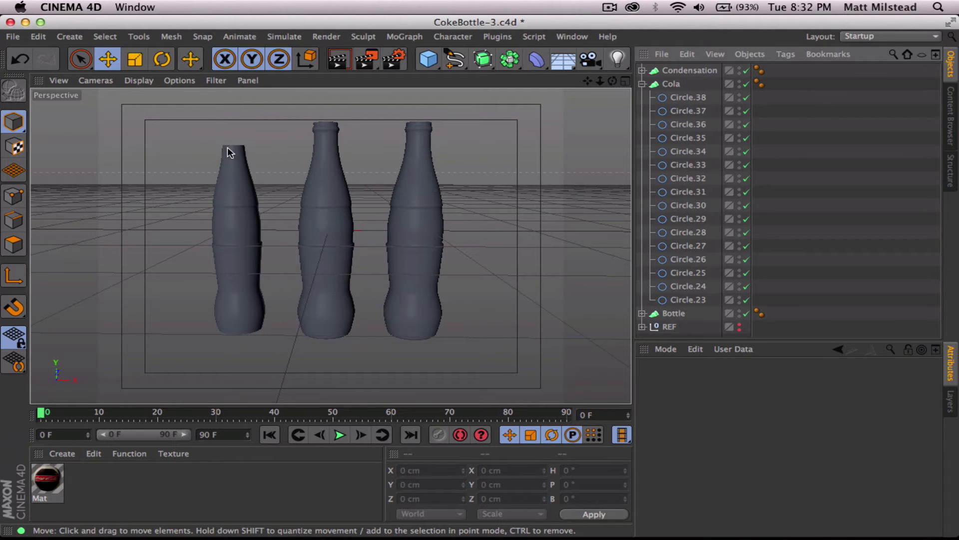
pyautogui.moveTo(258, 220)
pyautogui.keyDown('alt'); pyautogui.mouseDown()
pyautogui.moveTo(406, 128)
pyautogui.moveTo(288, 175)
pyautogui.moveTo(280, 165)
pyautogui.moveTo(278, 208)
pyautogui.moveTo(196, 191)
pyautogui.mouseUp(); pyautogui.keyUp('alt')
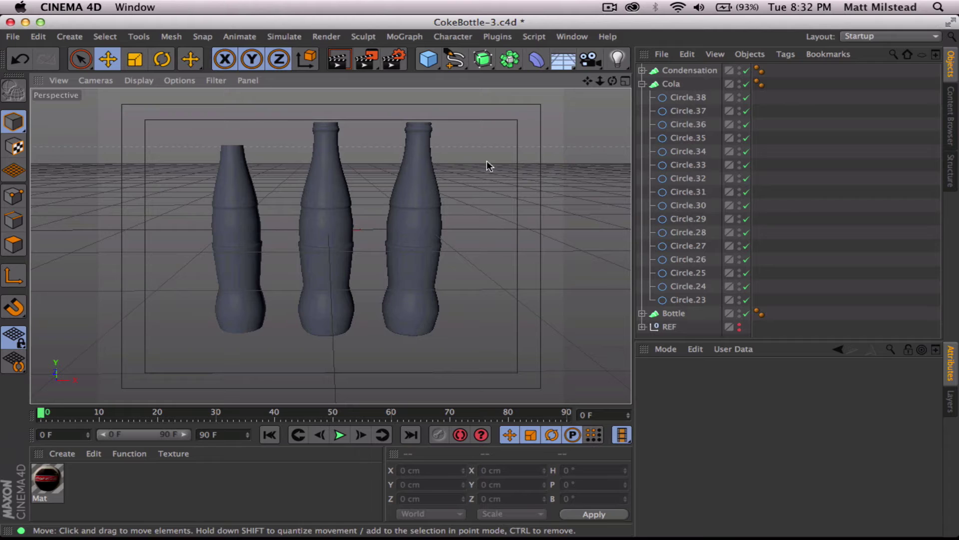
pyautogui.click(642, 83)
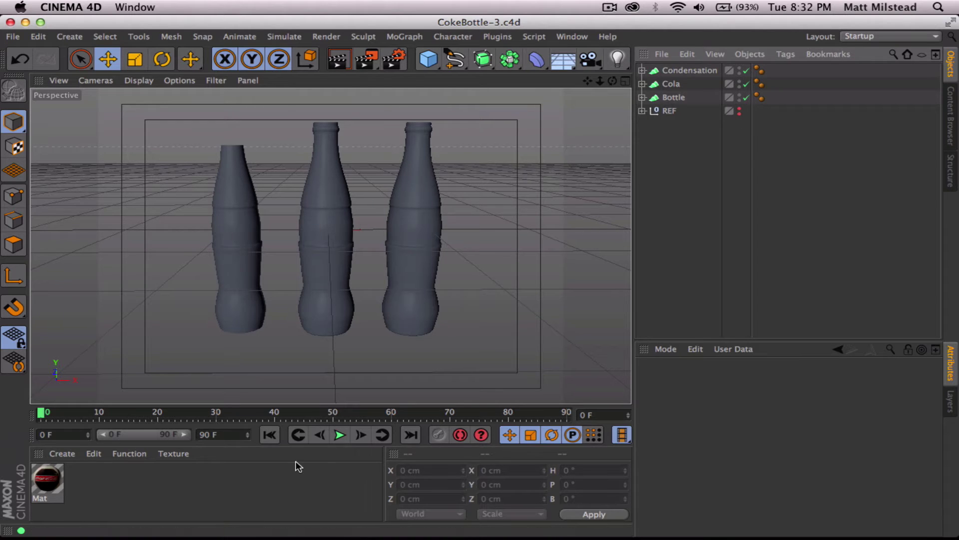
# Create Mat.1 with Reflection and Transparency enabled, showing its Transparency settings
pyautogui.doubleClick(187, 477)
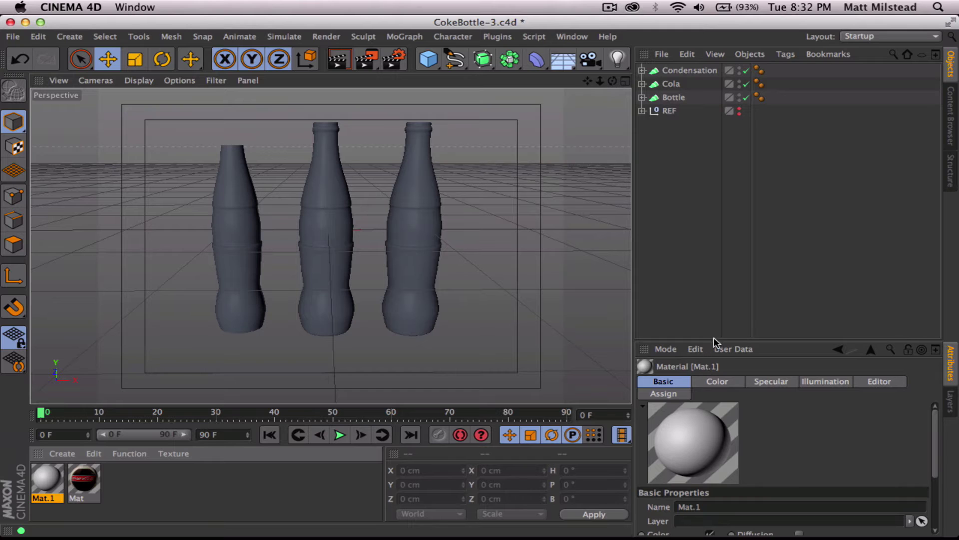
pyautogui.moveTo(715, 342); pyautogui.dragTo(722, 154)
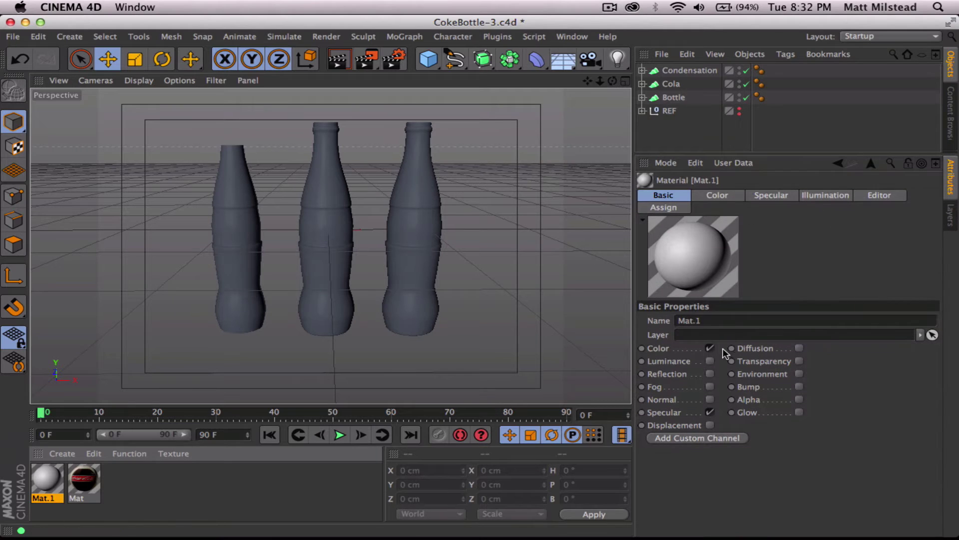
pyautogui.click(712, 374)
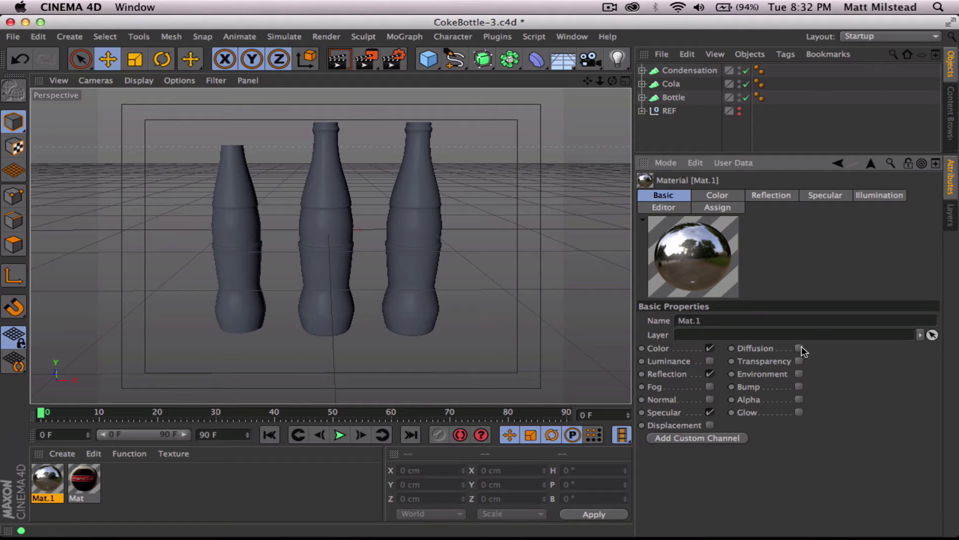
pyautogui.click(800, 360)
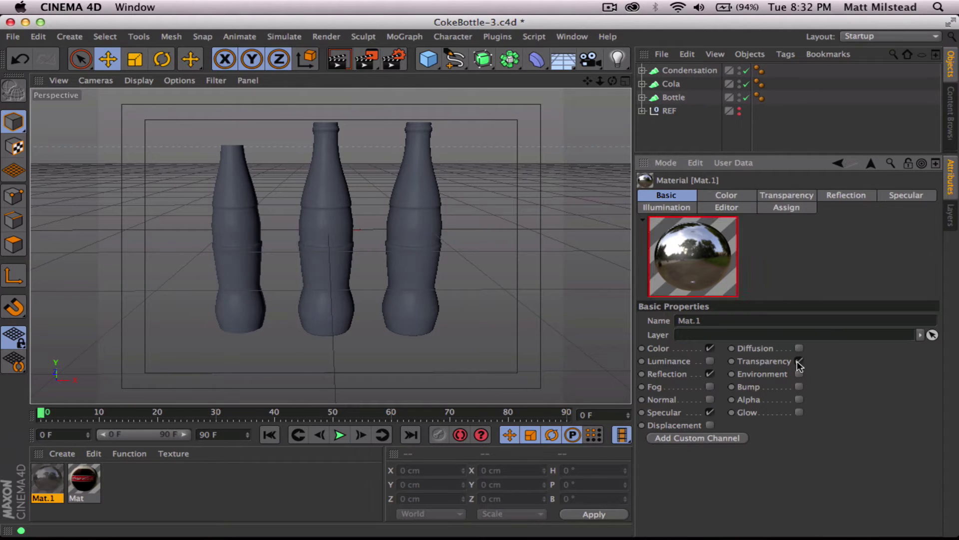
pyautogui.click(793, 197)
pyautogui.moveTo(706, 154); pyautogui.dragTo(707, 129)
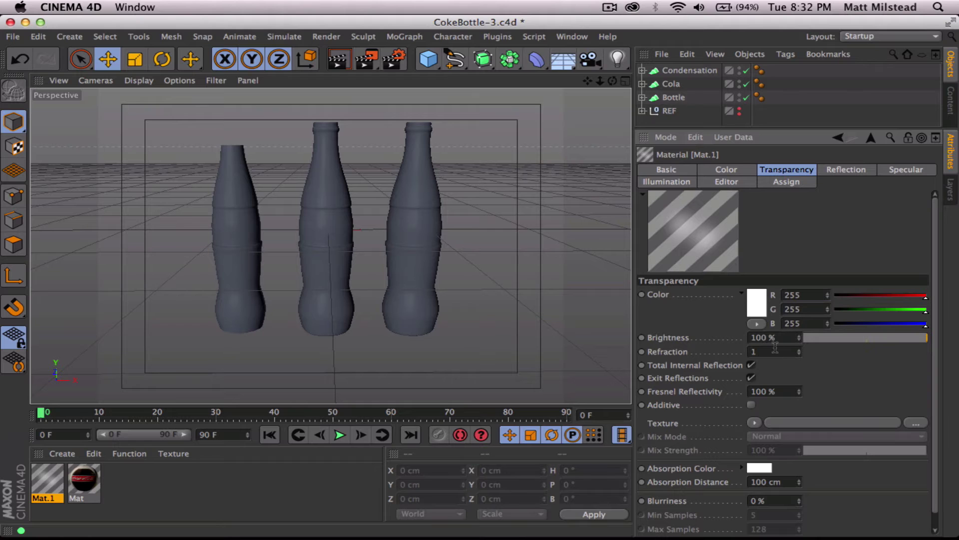
pyautogui.press('super+Tab')
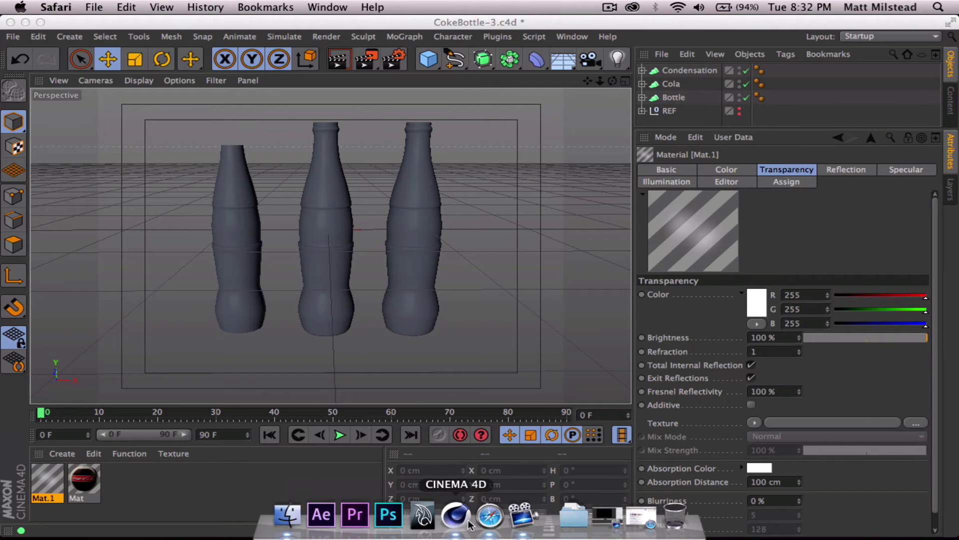
pyautogui.click(490, 520)
pyautogui.click(455, 67)
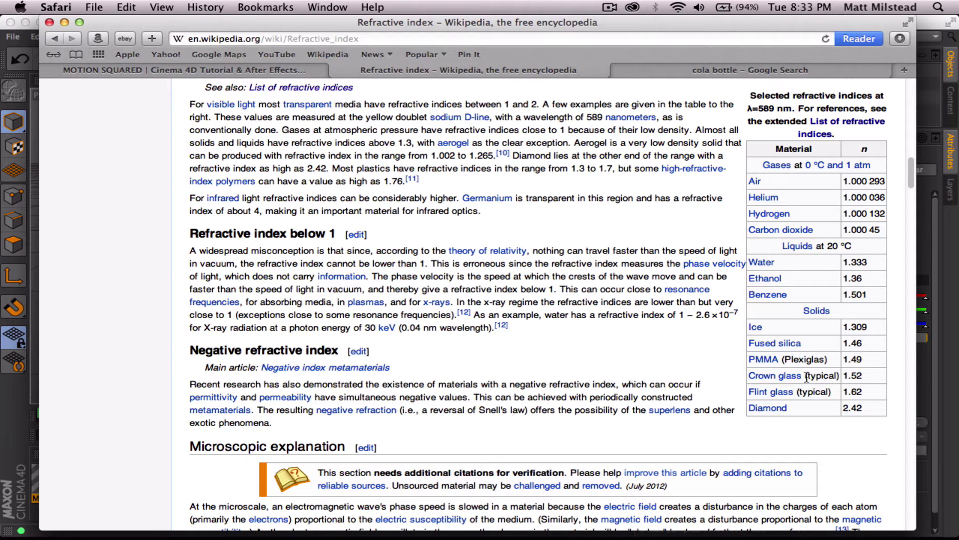
pyautogui.press('super+Tab')
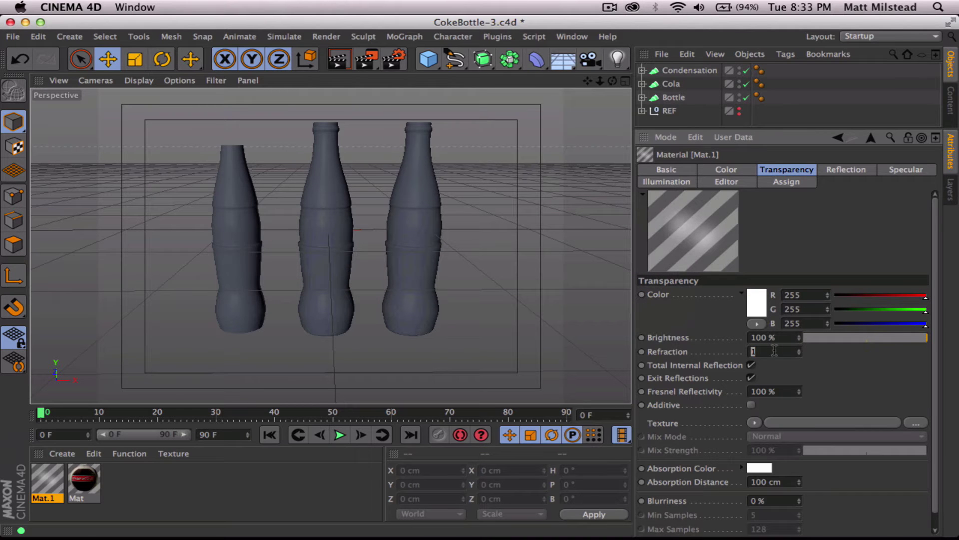
# Set Mat.1's refraction to 1.5 and its reflection brightness to 50%
pyautogui.write('.5')
pyautogui.press('Return')
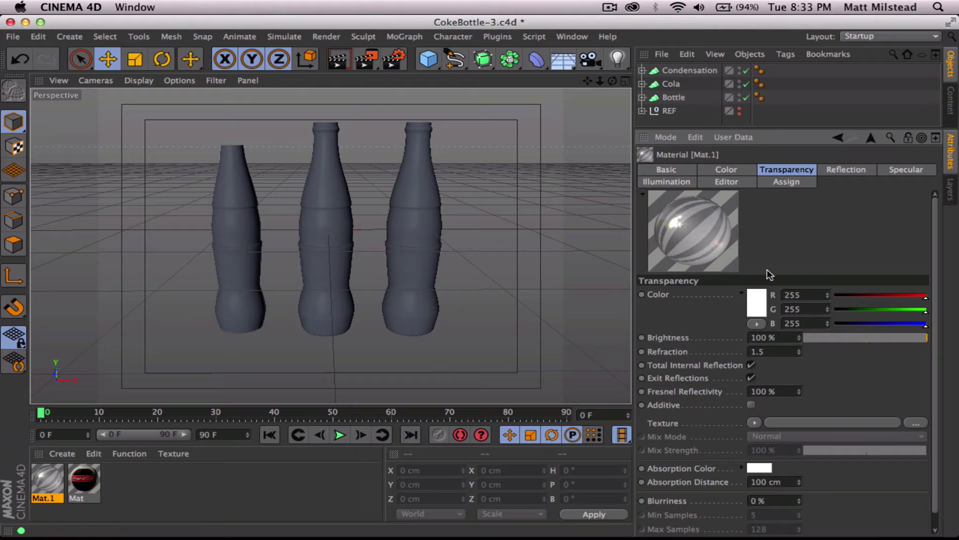
pyautogui.click(731, 171)
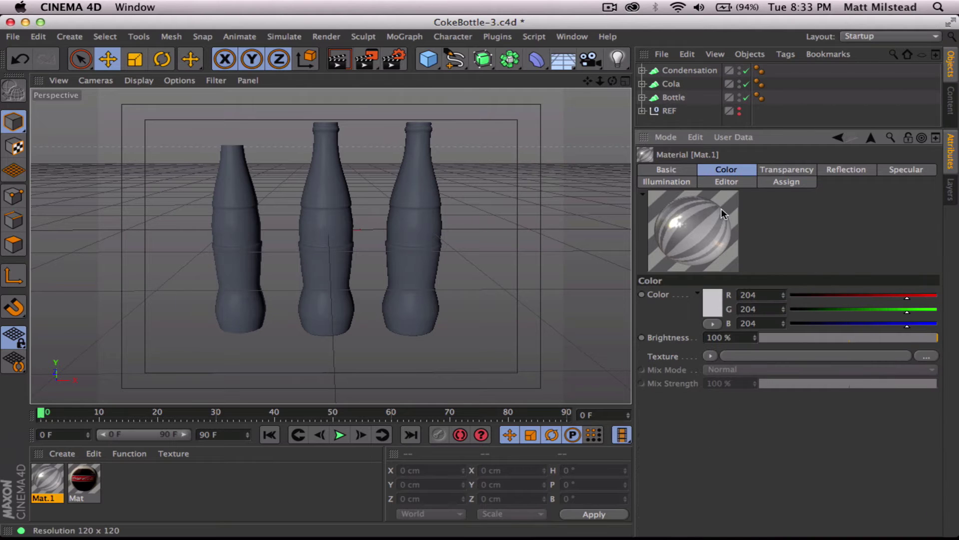
pyautogui.click(841, 172)
pyautogui.click(736, 339)
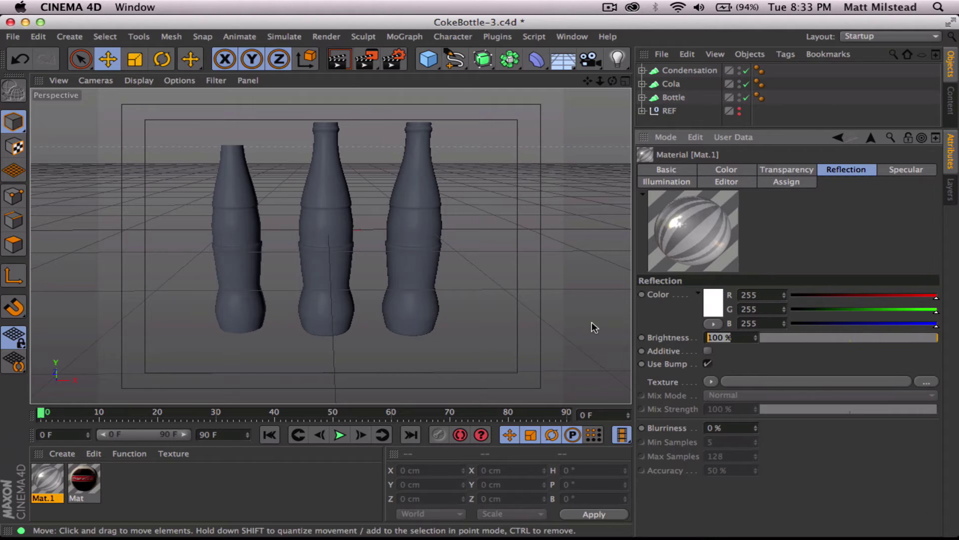
pyautogui.write('95')
pyautogui.press('Return')
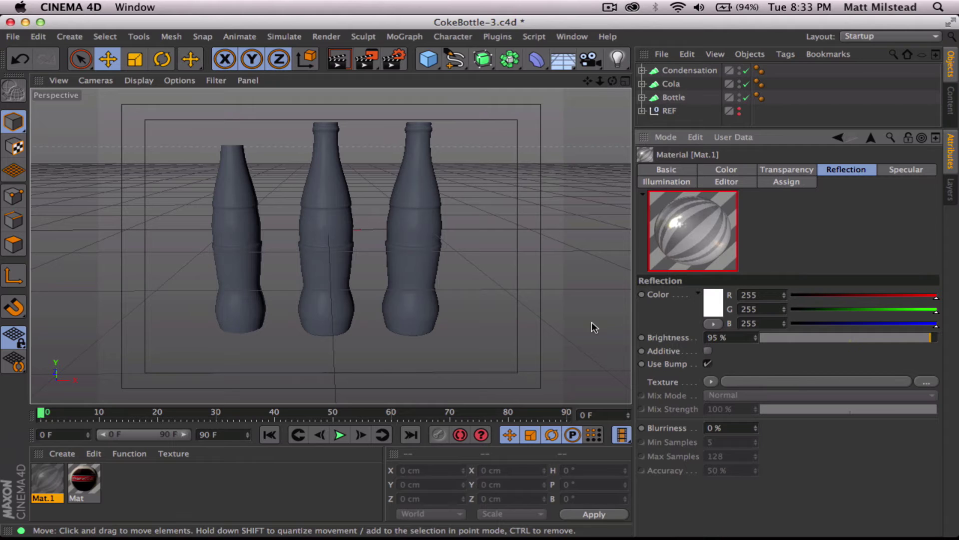
pyautogui.click(740, 341)
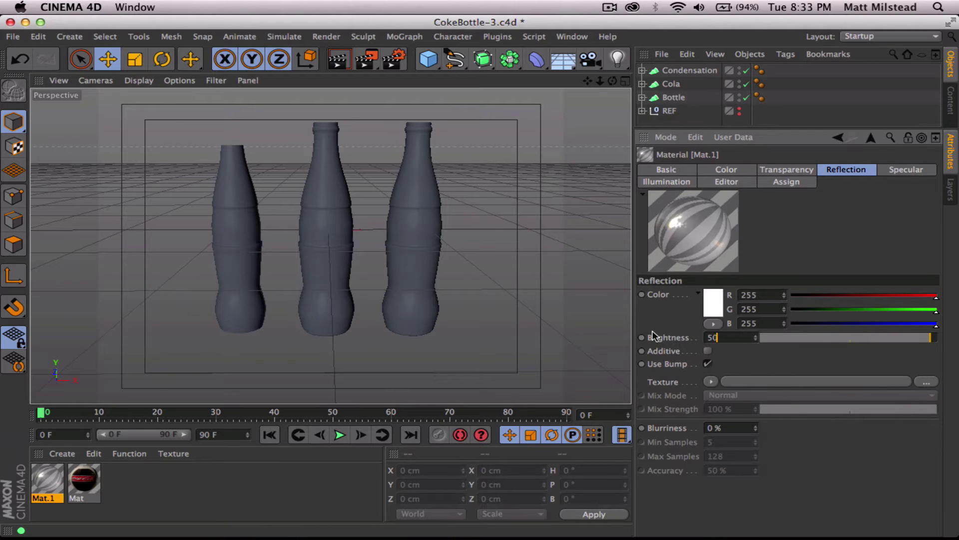
pyautogui.write('50')
pyautogui.press('Return')
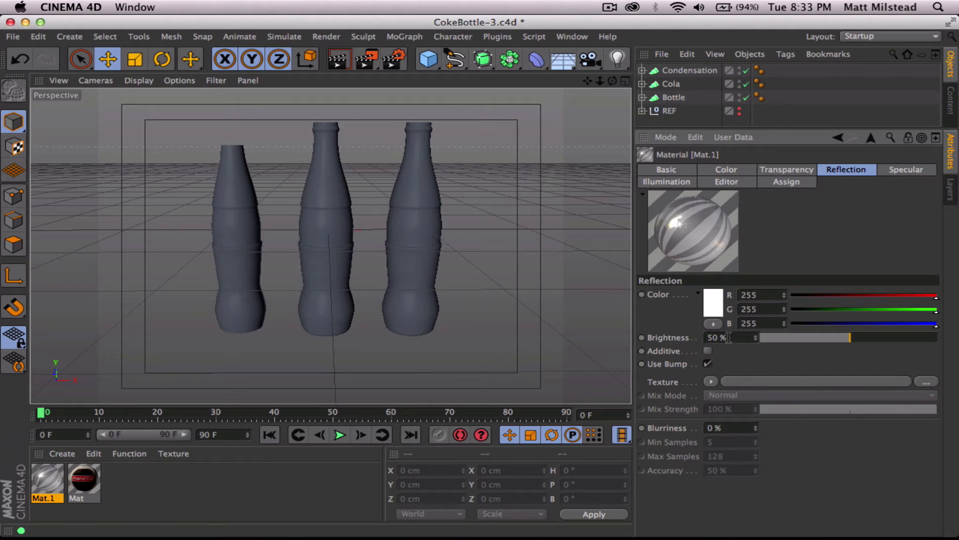
# Narrow the specular width to 21% and apply Mat.1 to the middle bottle
pyautogui.click(914, 170)
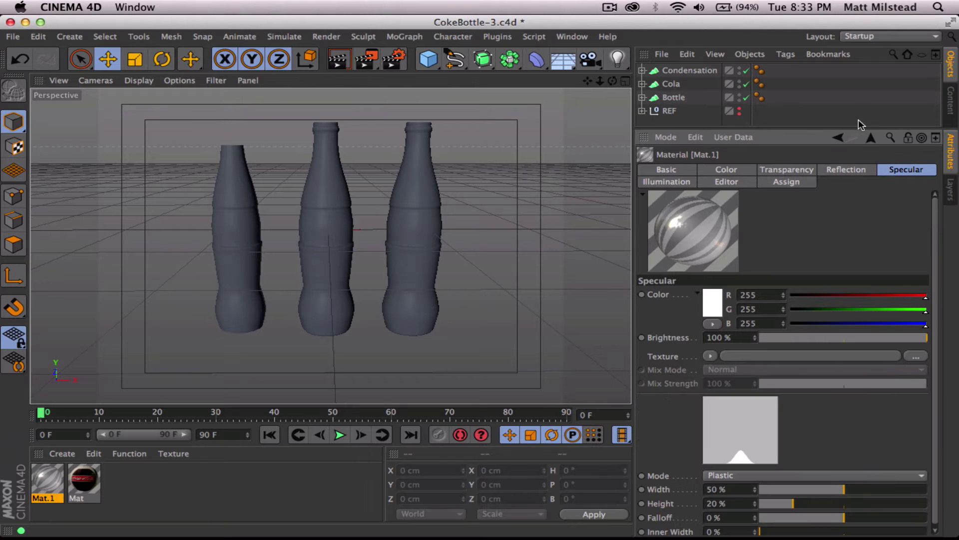
pyautogui.moveTo(851, 127); pyautogui.dragTo(851, 104)
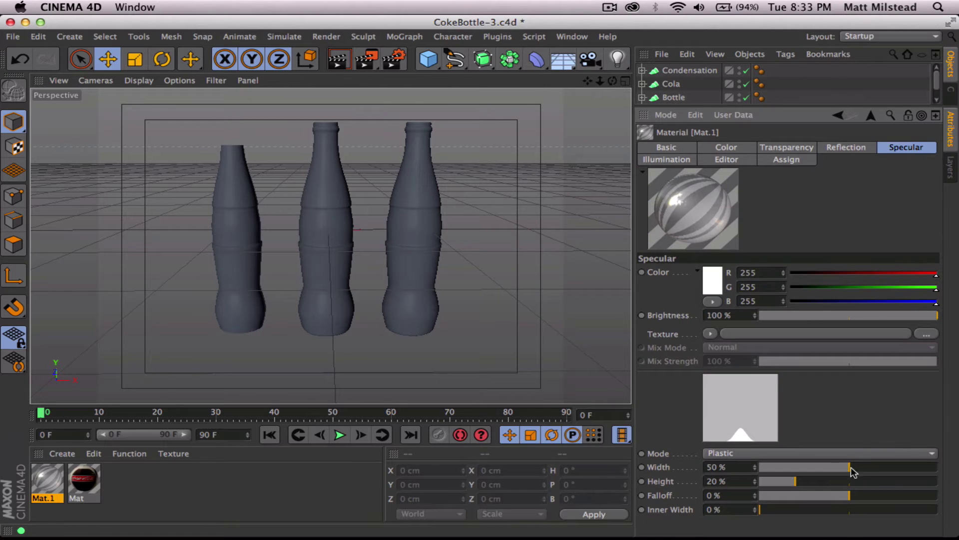
pyautogui.moveTo(853, 472); pyautogui.dragTo(835, 502)
pyautogui.click(50, 493)
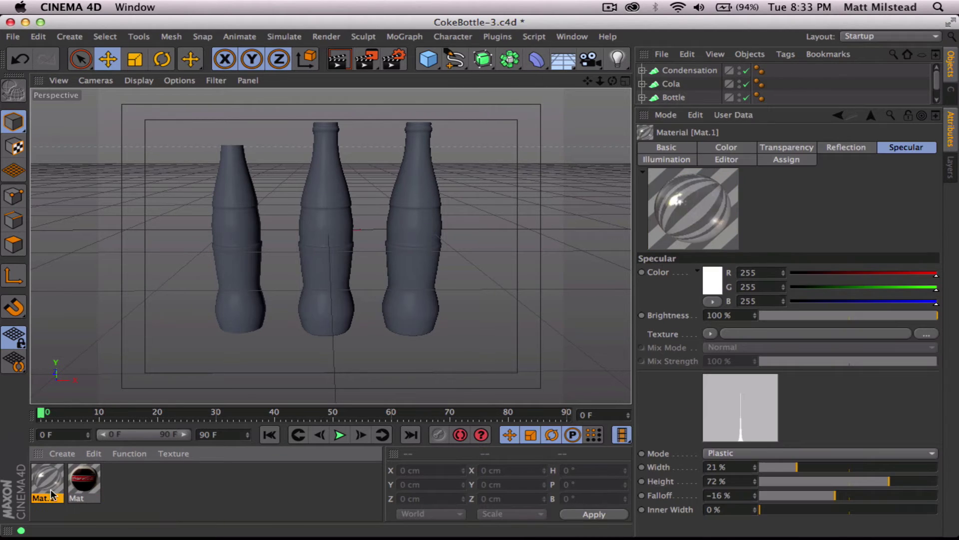
pyautogui.moveTo(52, 494); pyautogui.dragTo(342, 264)
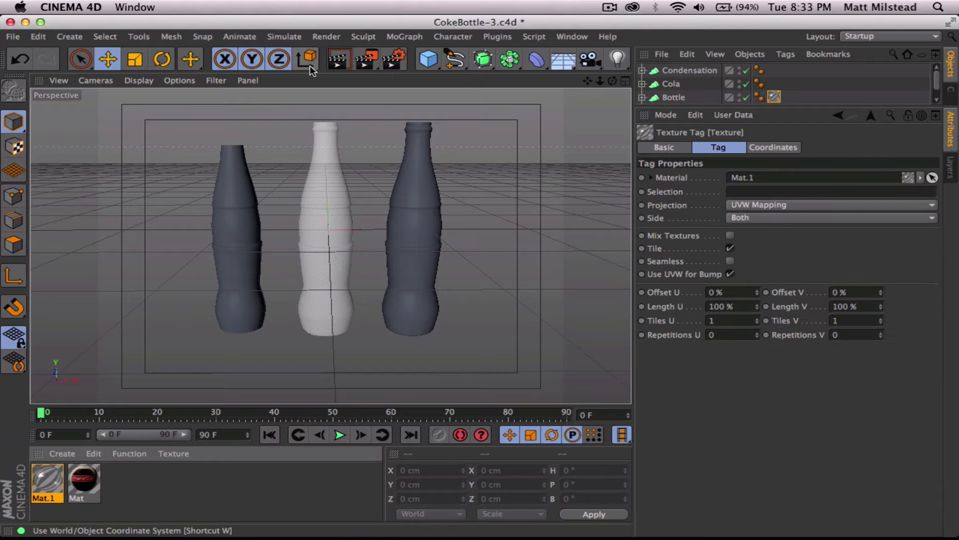
# Render a viewport preview, then open the Content Browser on the Light Kit Infinite Free Studios presets
pyautogui.click(338, 60)
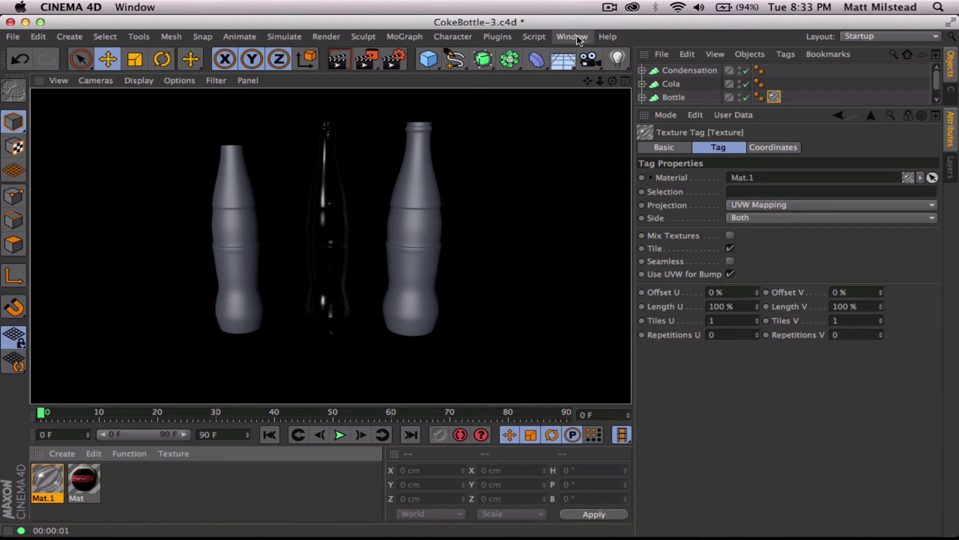
pyautogui.click(573, 37)
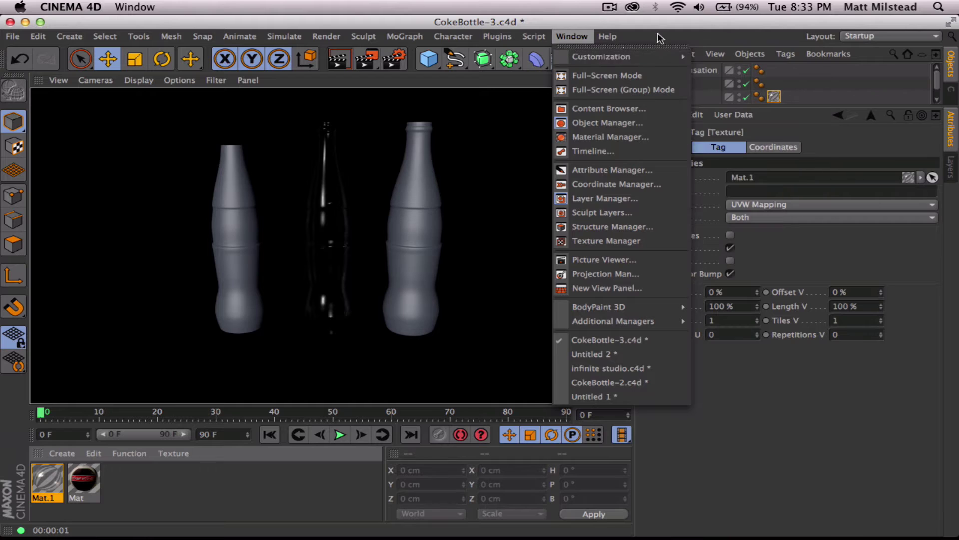
pyautogui.click(660, 38)
pyautogui.click(573, 36)
pyautogui.click(625, 114)
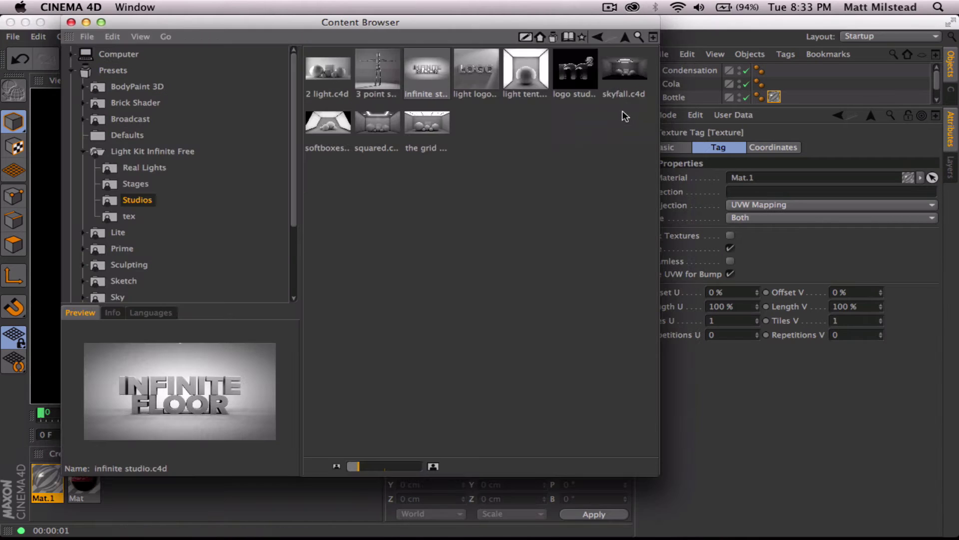
pyautogui.click(369, 254)
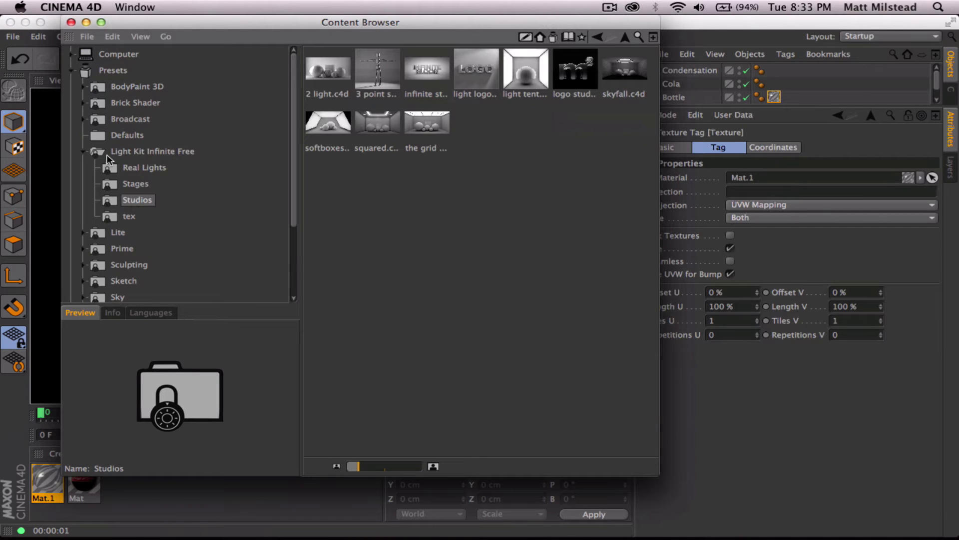
pyautogui.press('super+Tab')
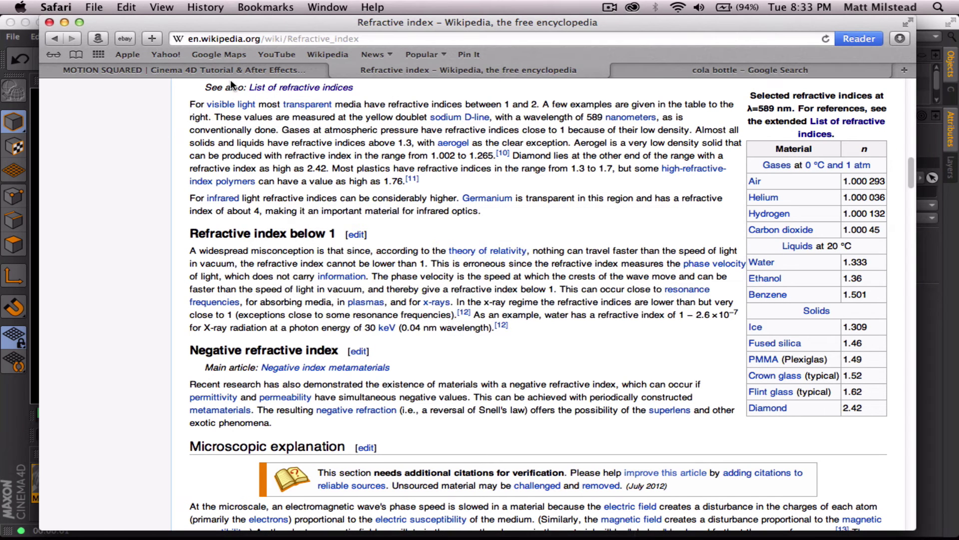
# Scroll the MOTION SQUARED homepage to the free Light Kit Infinite v1.1 post
pyautogui.click(232, 70)
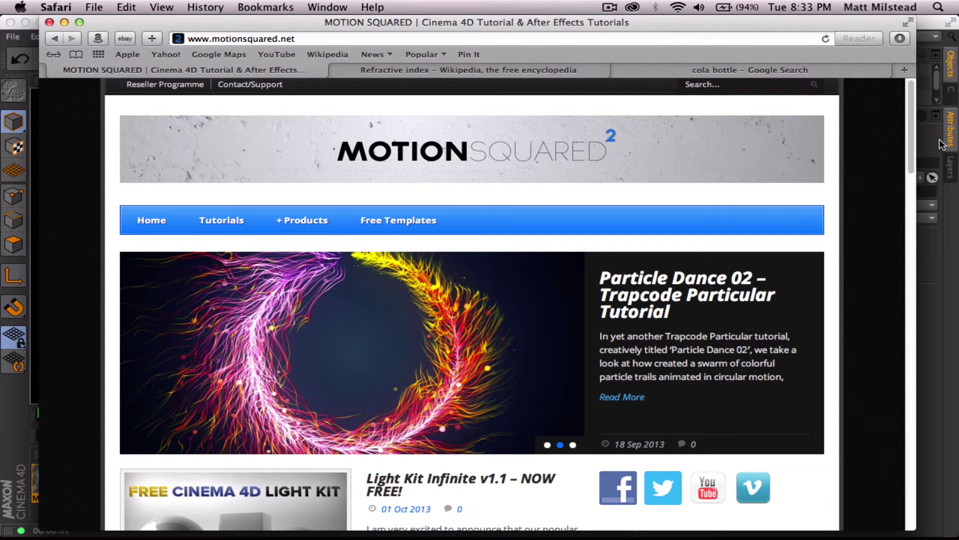
pyautogui.moveTo(910, 130); pyautogui.dragTo(910, 196)
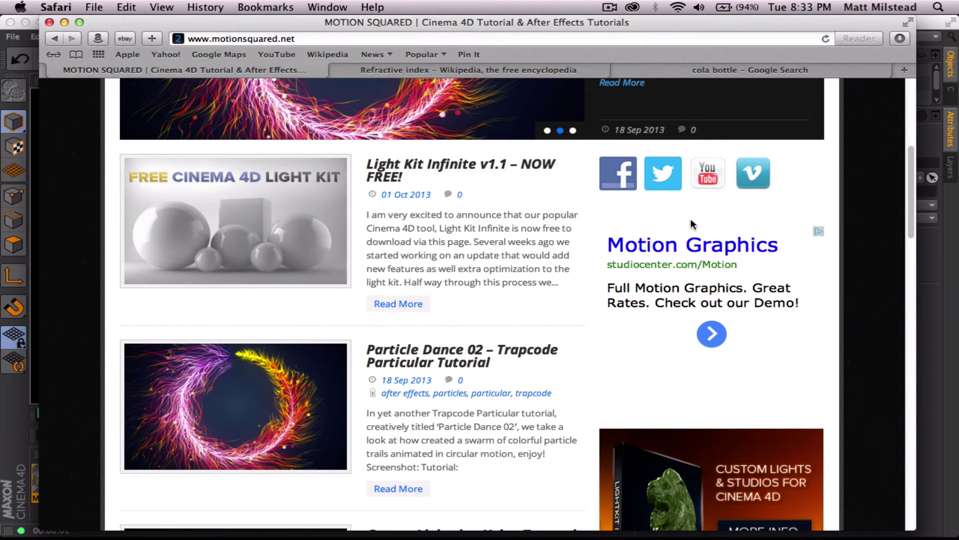
pyautogui.moveTo(910, 203); pyautogui.dragTo(911, 135)
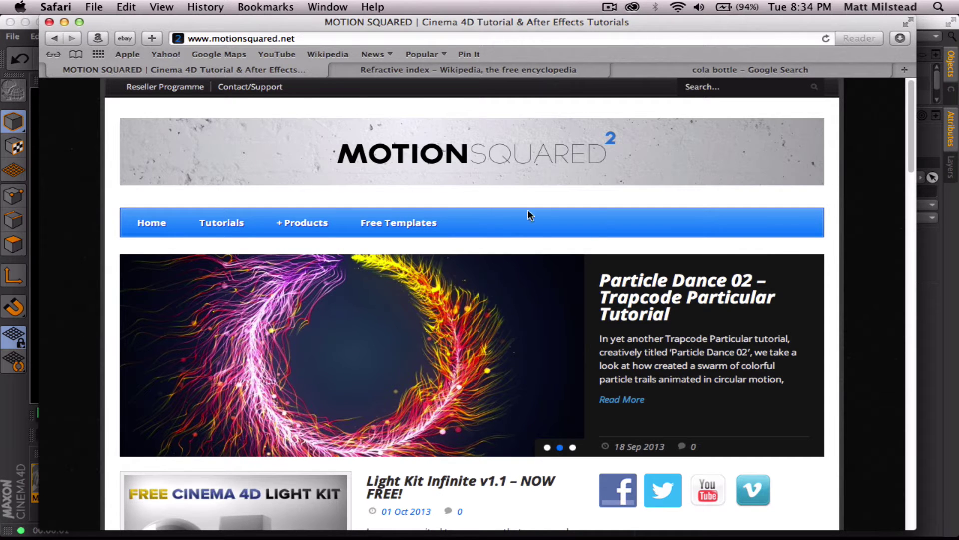
pyautogui.moveTo(912, 163)
pyautogui.mouseDown()
pyautogui.moveTo(906, 316)
pyautogui.moveTo(901, 152)
pyautogui.mouseUp()
pyautogui.click(64, 22)
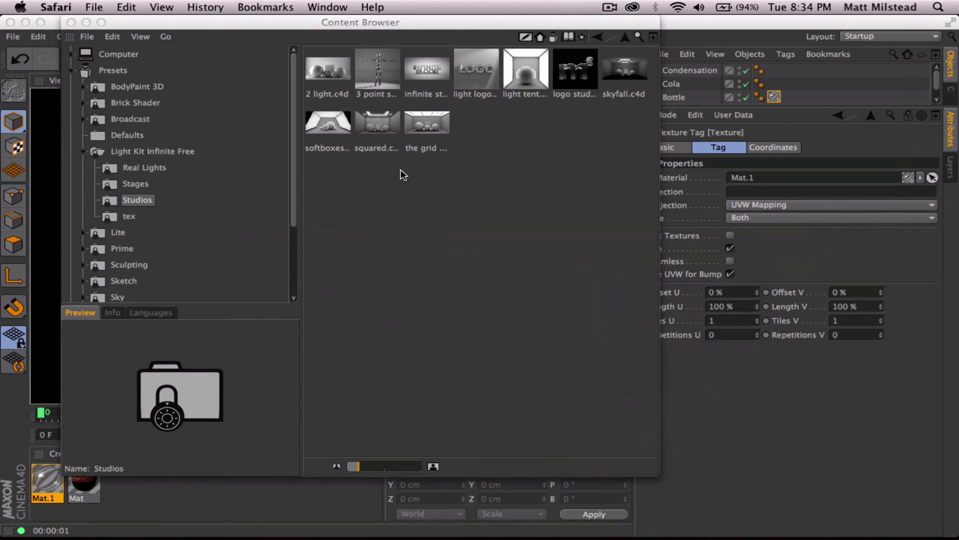
# Add the Classic studio stage from the Light Kit Stages presets
pyautogui.click(145, 168)
pyautogui.click(142, 185)
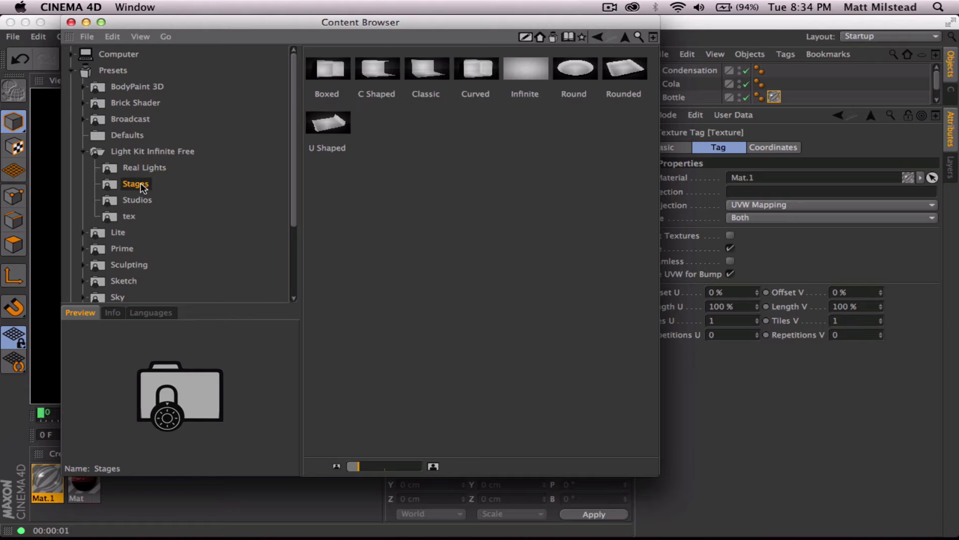
pyautogui.doubleClick(429, 74)
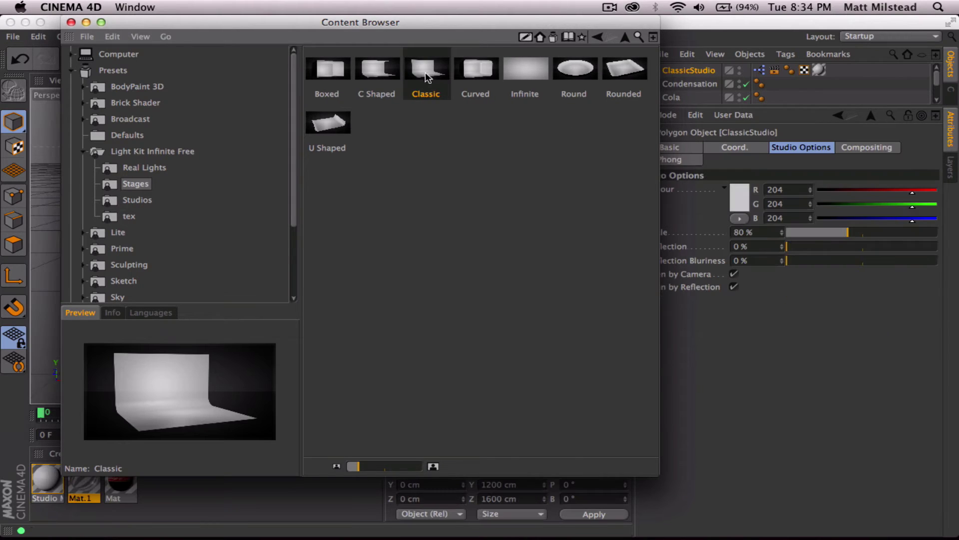
pyautogui.click(71, 22)
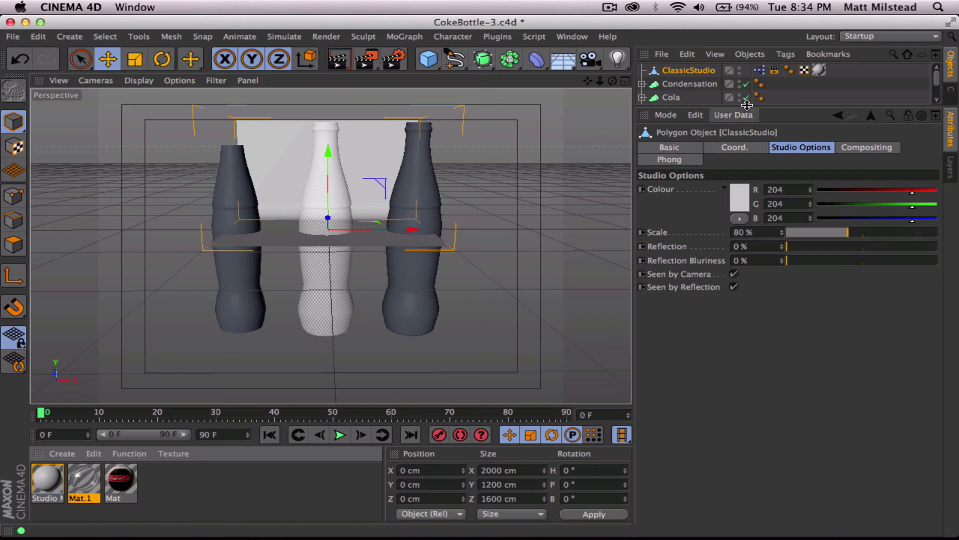
# Scale the ClassicStudio backdrop up around the bottles
pyautogui.moveTo(739, 107); pyautogui.dragTo(786, 299)
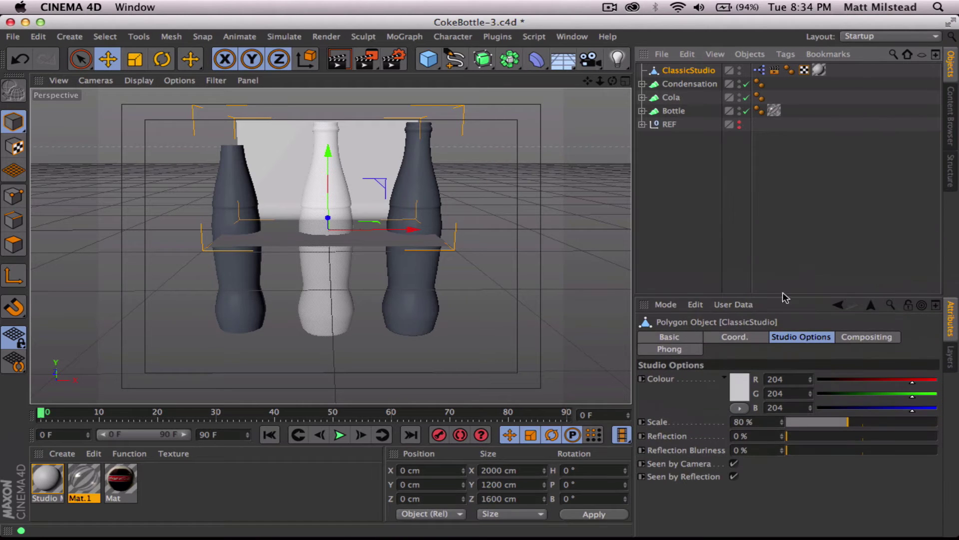
pyautogui.press('t')
pyautogui.moveTo(468, 170); pyautogui.dragTo(307, 192)
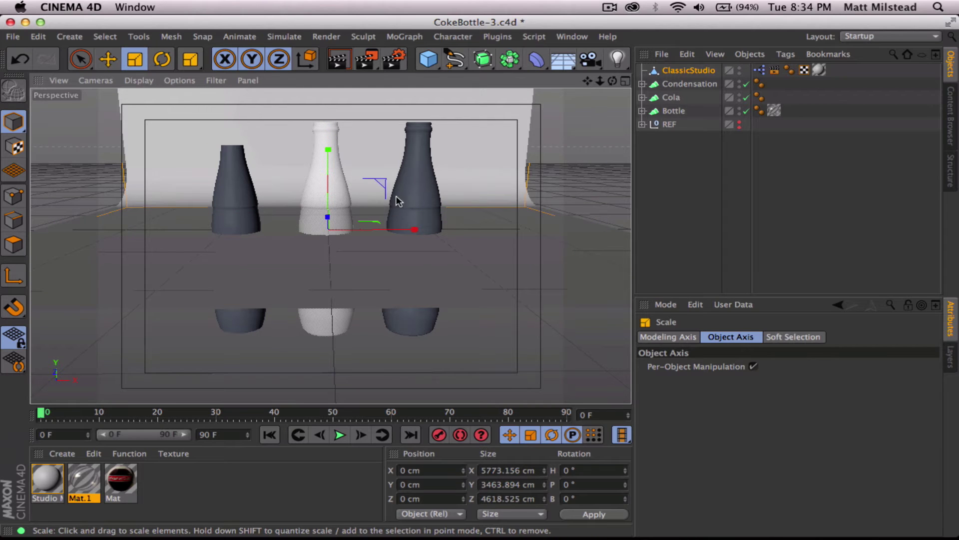
pyautogui.moveTo(398, 201); pyautogui.dragTo(385, 201)
pyautogui.keyDown('alt'); pyautogui.moveTo(169, 230); pyautogui.dragTo(295, 298); pyautogui.keyUp('alt')
# Lower the backdrop to meet the bottle bases and widen it sideways
pyautogui.press('e')
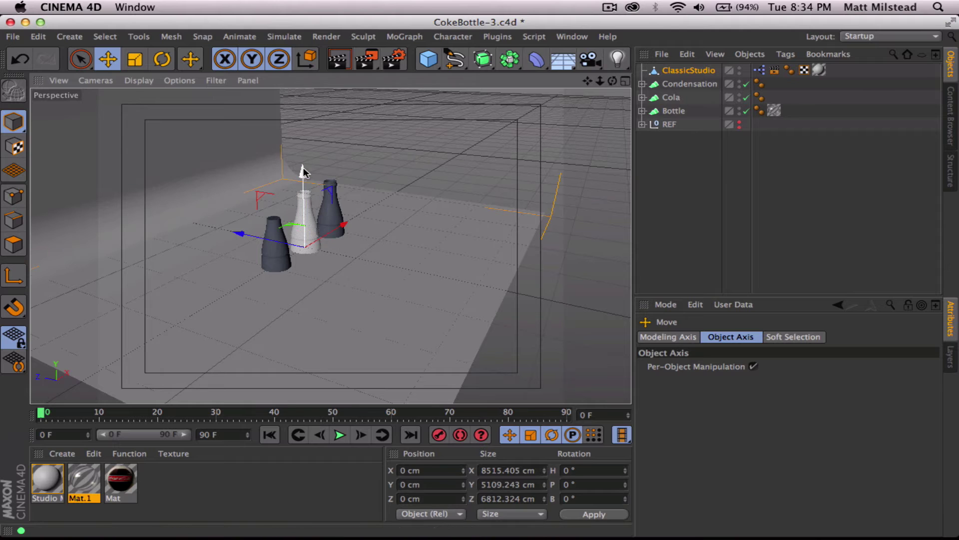
pyautogui.moveTo(303, 172); pyautogui.dragTo(303, 239)
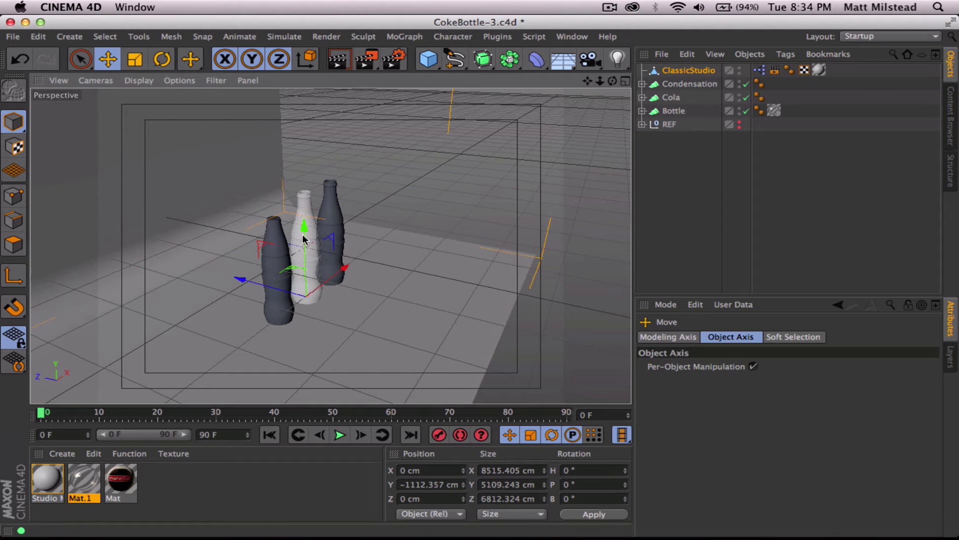
pyautogui.scroll(10, 317, 319)
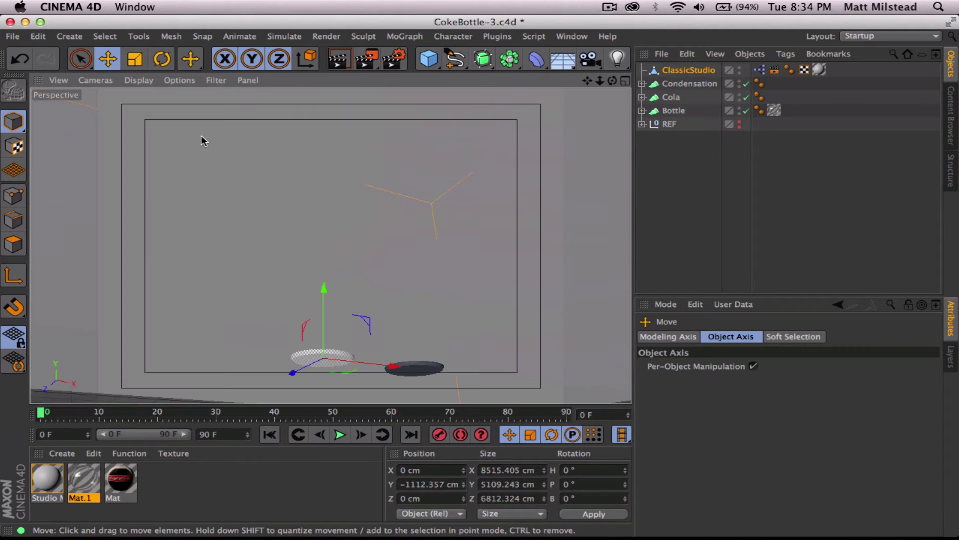
pyautogui.moveTo(324, 288); pyautogui.dragTo(323, 296)
pyautogui.scroll(-5, 370, 265)
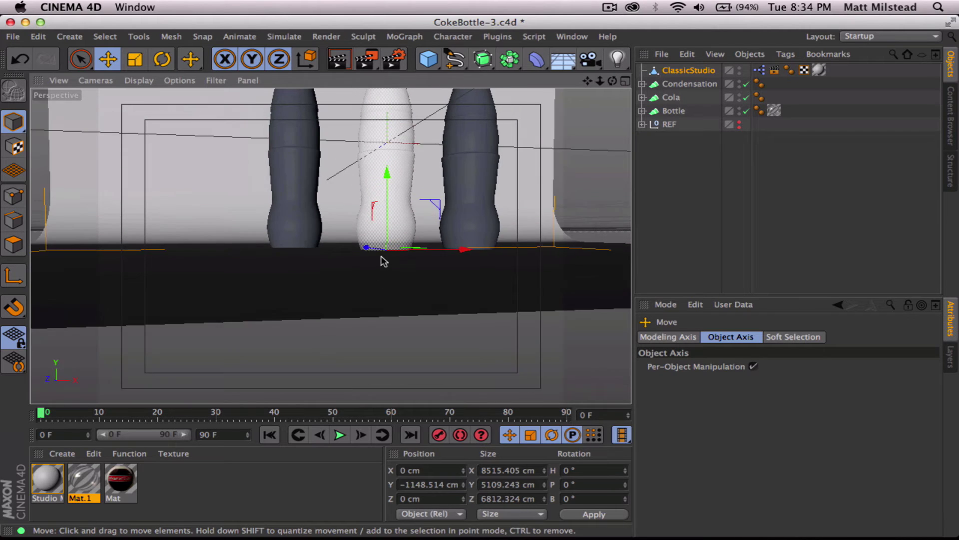
pyautogui.keyDown('alt'); pyautogui.moveTo(384, 260); pyautogui.dragTo(355, 324); pyautogui.keyUp('alt')
pyautogui.press('t')
pyautogui.moveTo(445, 318); pyautogui.dragTo(392, 369)
# Add Global Illumination and set anti-aliasing to Best in Render Settings
pyautogui.click(394, 58)
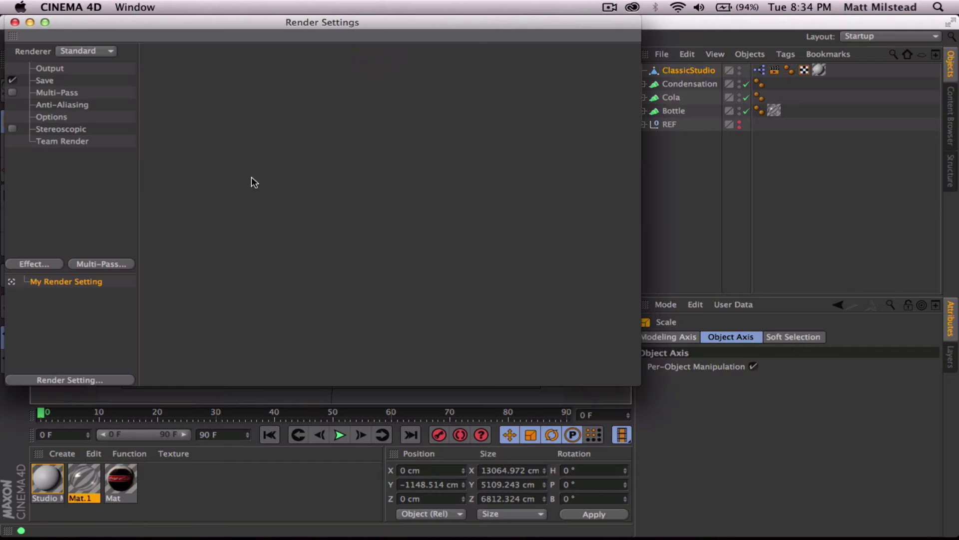
pyautogui.click(49, 263)
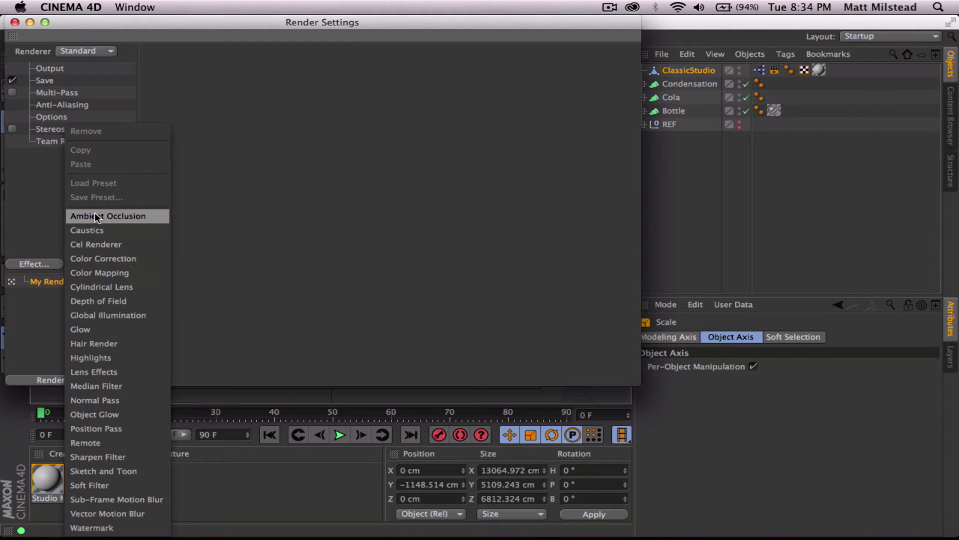
pyautogui.click(105, 315)
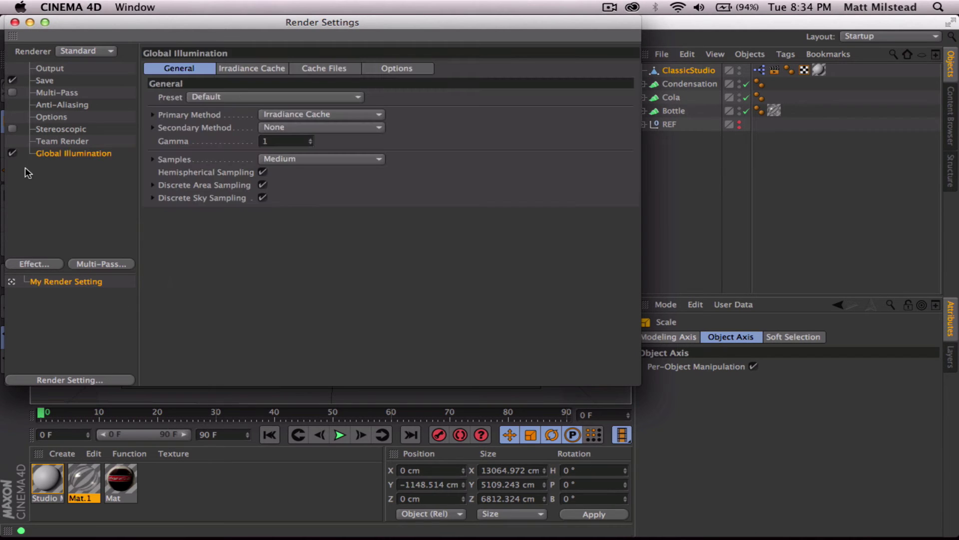
pyautogui.click(55, 105)
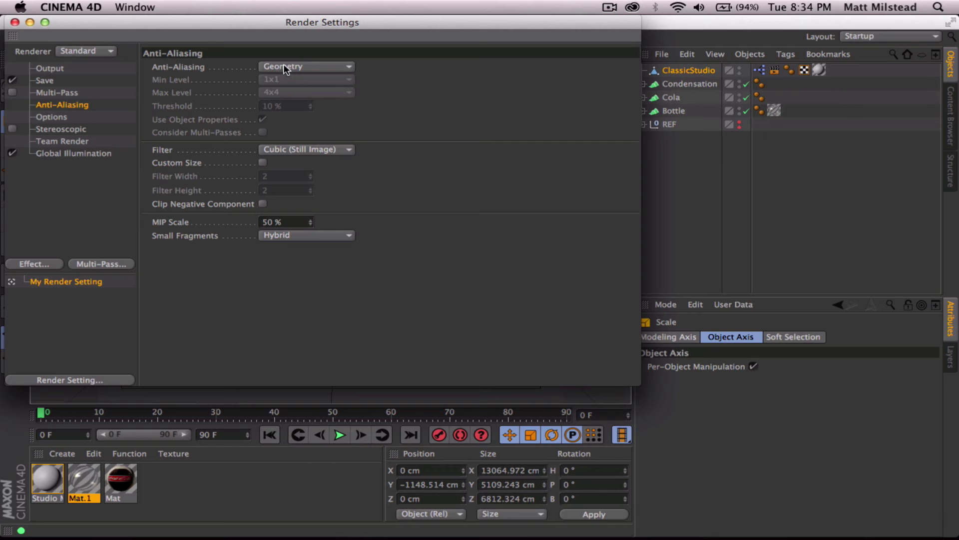
pyautogui.click(285, 68)
pyautogui.click(283, 104)
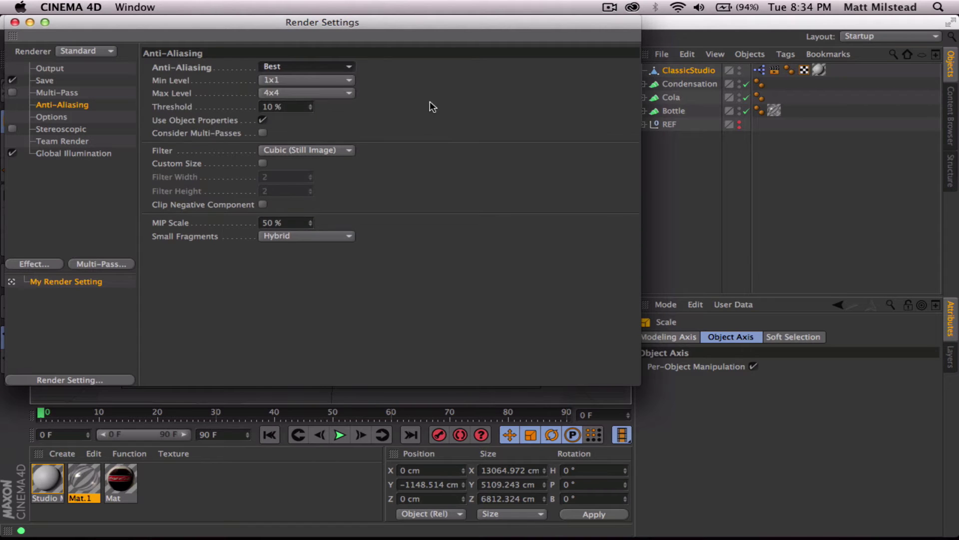
# Set the output preset to HDTV 1080 29.97 at 1920 x 1080
pyautogui.click(50, 70)
pyautogui.click(158, 67)
pyautogui.moveTo(206, 114)
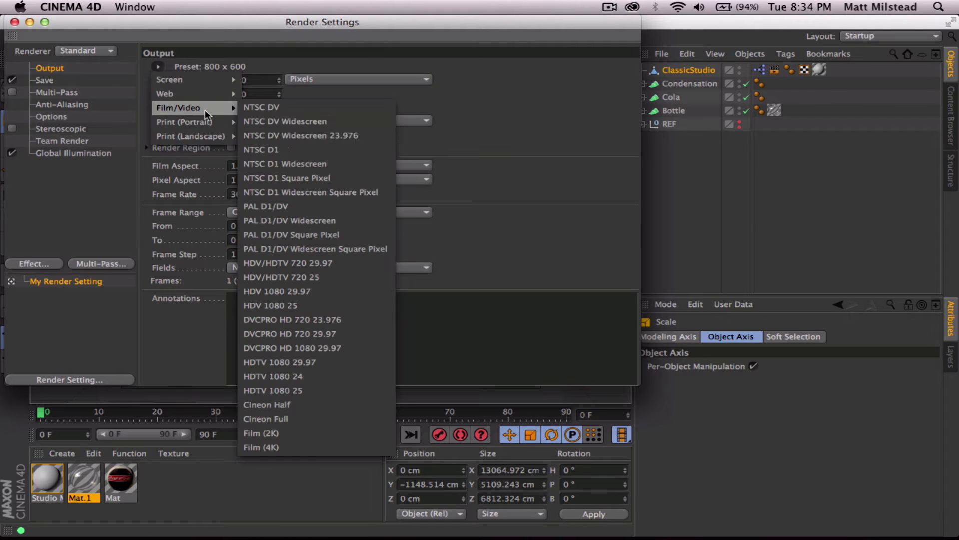
pyautogui.click(323, 363)
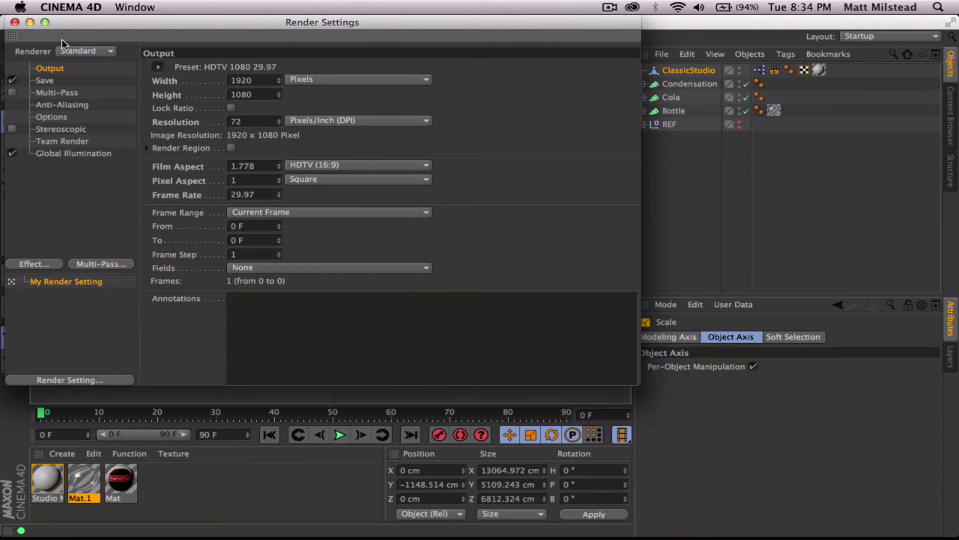
pyautogui.click(15, 22)
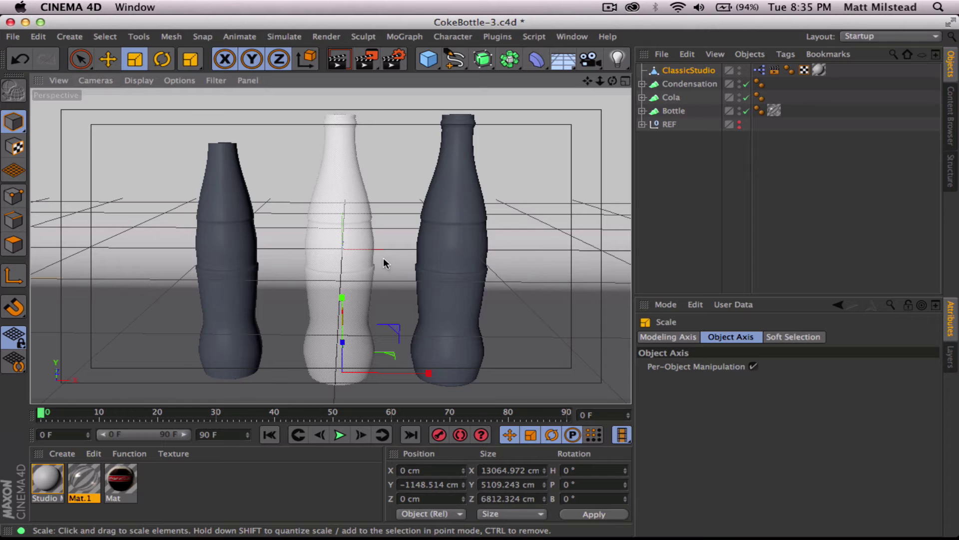
# Start a viewport preview render, then abort it
pyautogui.scroll(3, 382, 263)
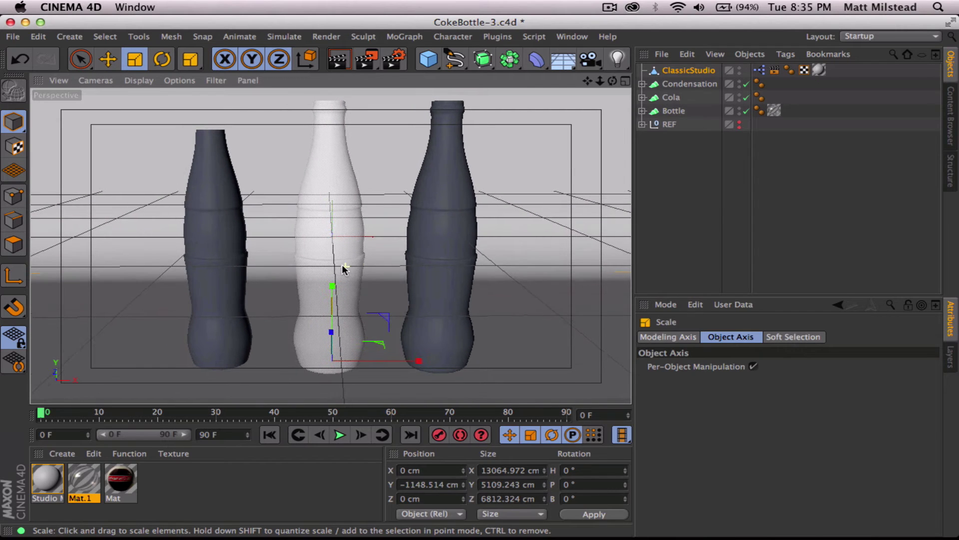
pyautogui.scroll(-4, 344, 269)
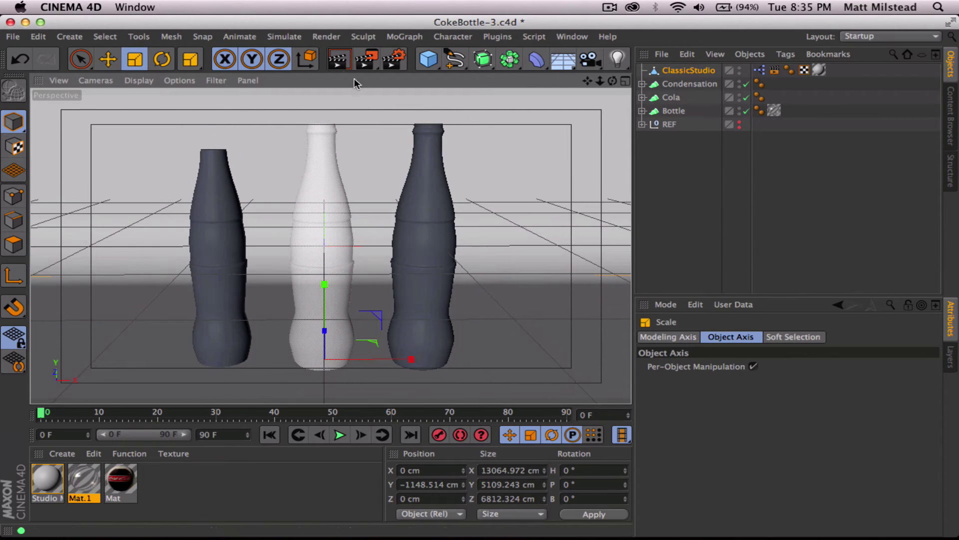
pyautogui.click(338, 59)
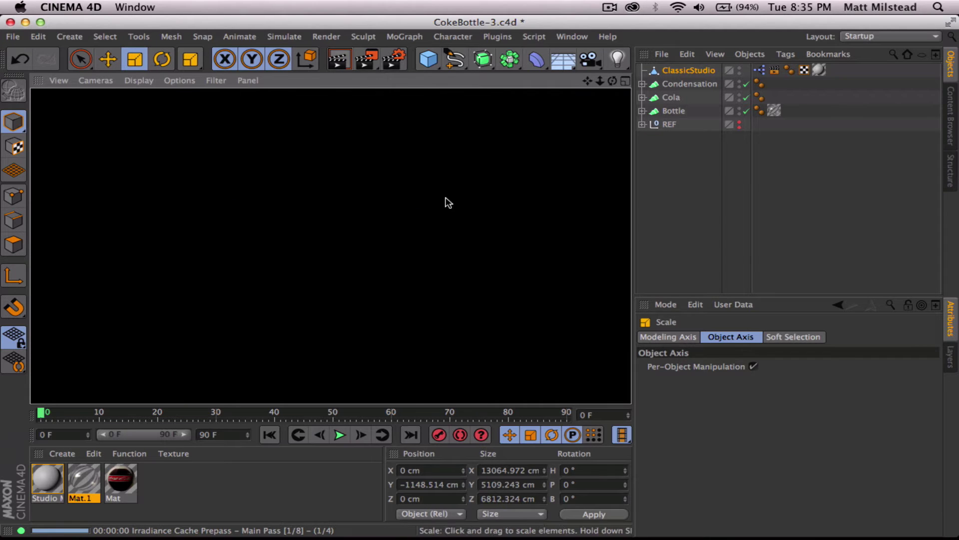
pyautogui.click(445, 202)
pyautogui.scroll(3, 341, 251)
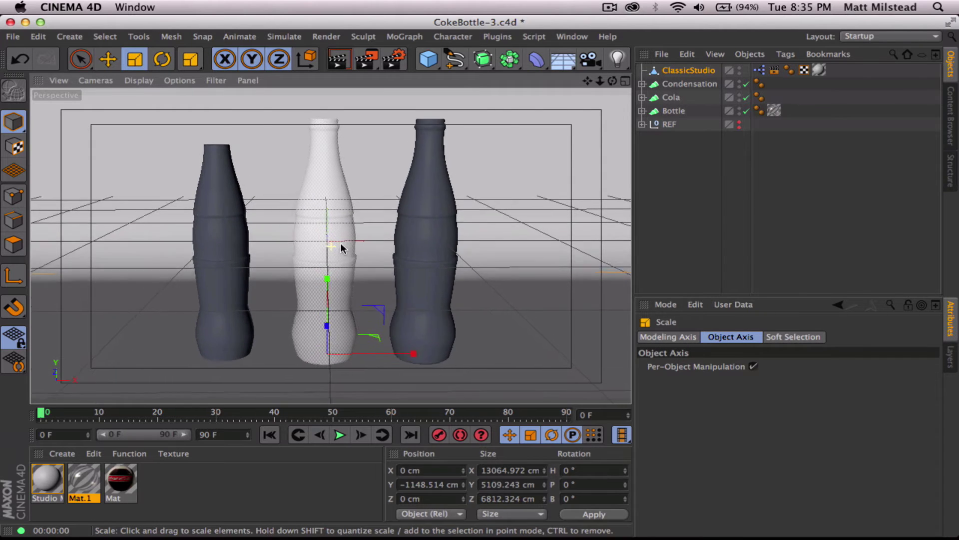
# Add a Sky object, then search the Content Browser Presets for 'hdri'
pyautogui.click(563, 59)
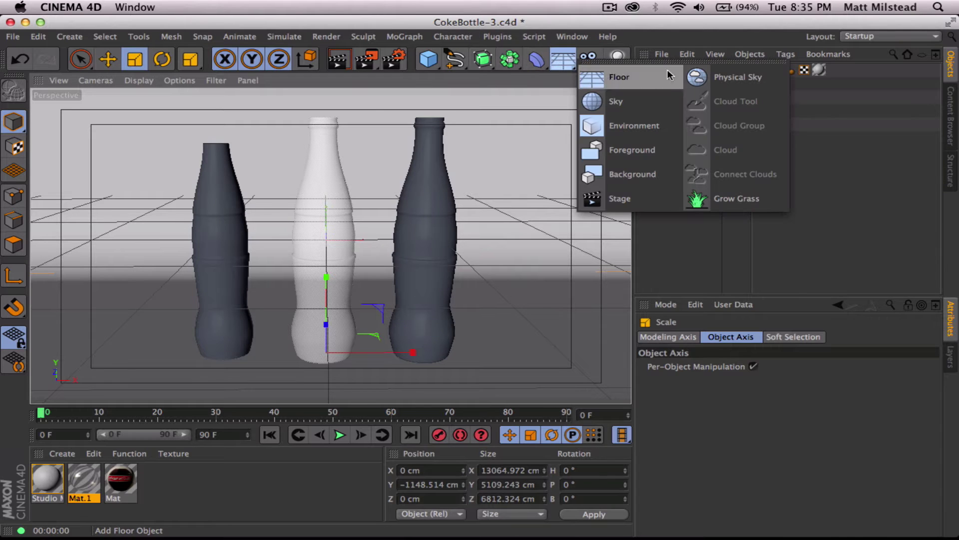
pyautogui.click(637, 105)
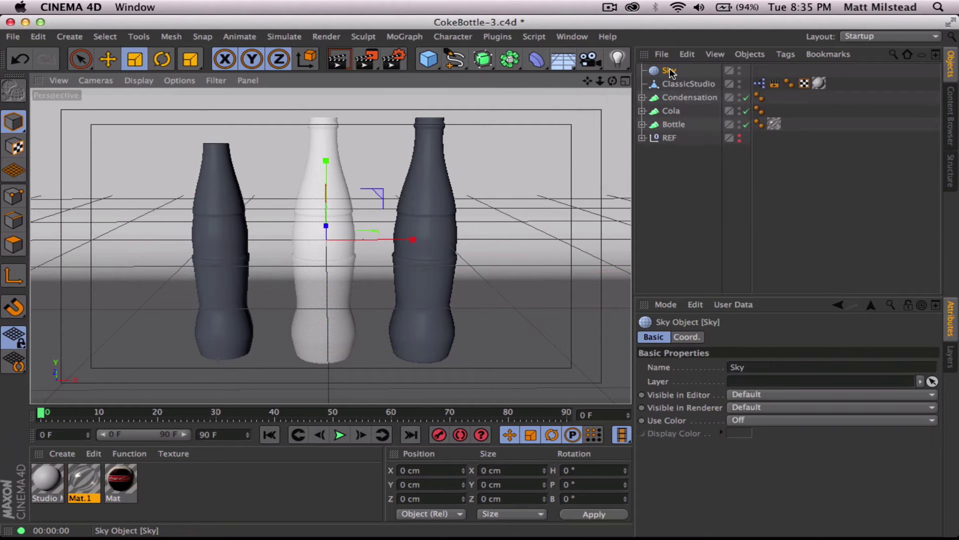
pyautogui.click(563, 38)
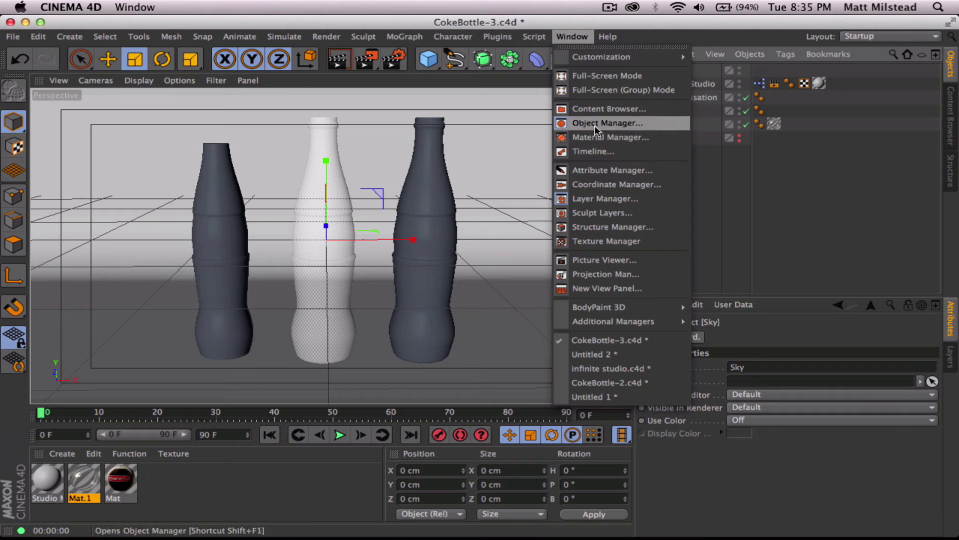
pyautogui.click(605, 109)
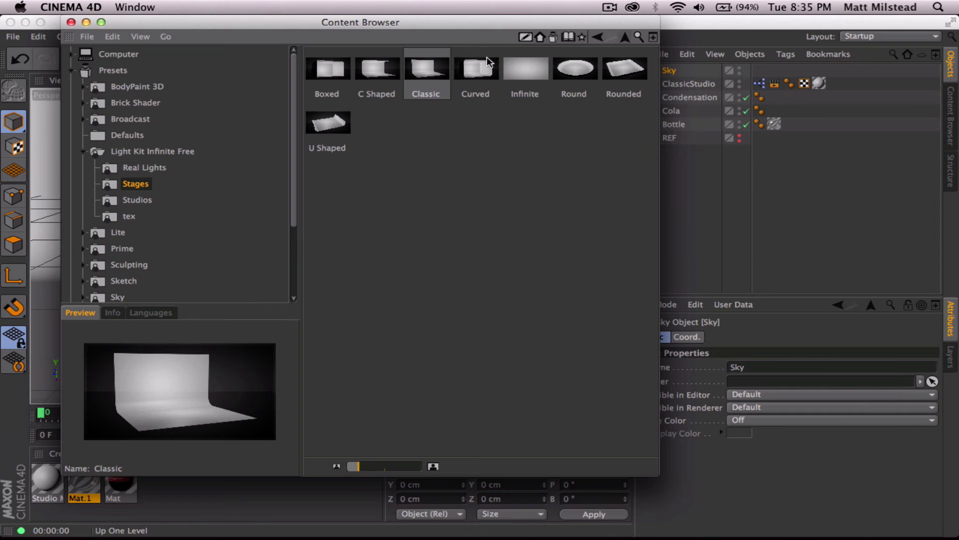
pyautogui.click(122, 70)
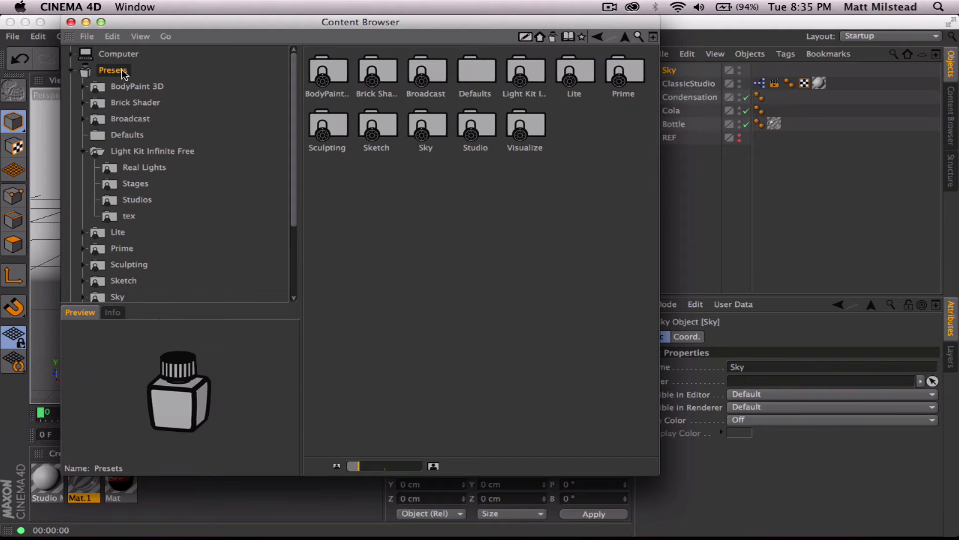
pyautogui.click(639, 37)
pyautogui.write('hdr')
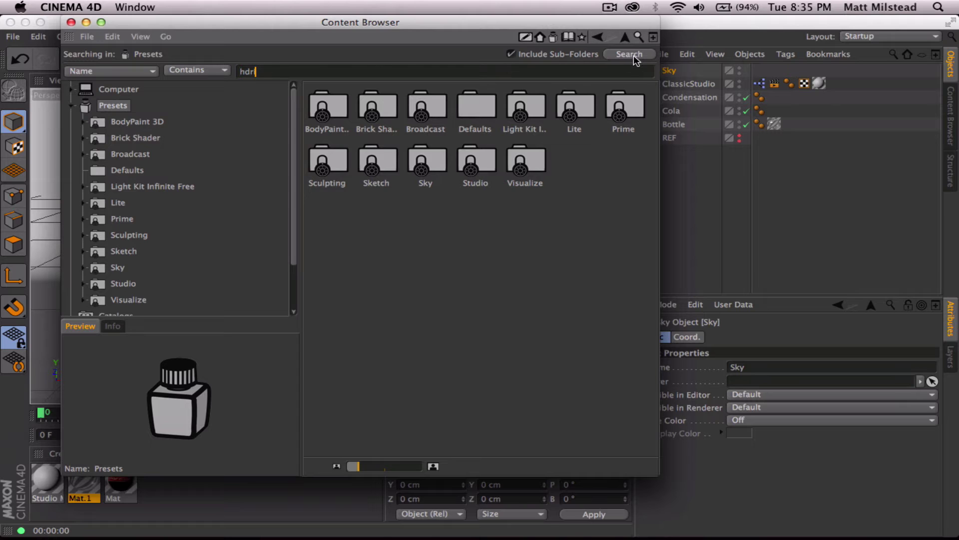
pyautogui.write('i')
pyautogui.click(631, 55)
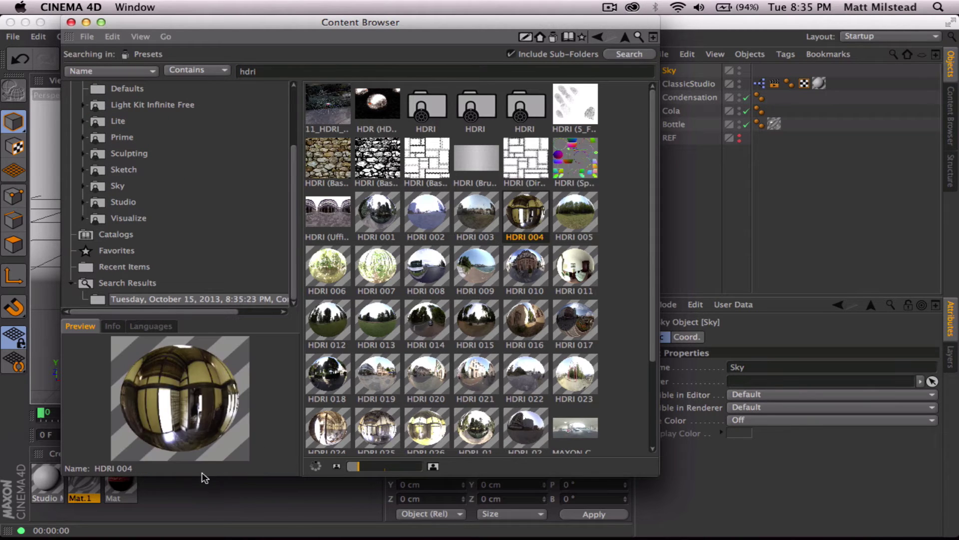
# Add the HDRI 004 preset material to the scene's Material Manager
pyautogui.click(71, 22)
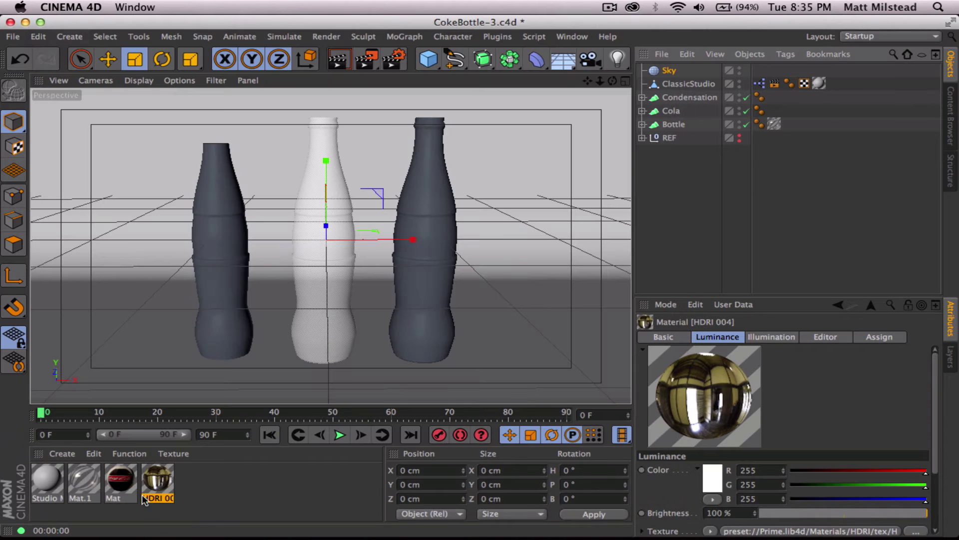
pyautogui.moveTo(145, 492); pyautogui.dragTo(676, 72)
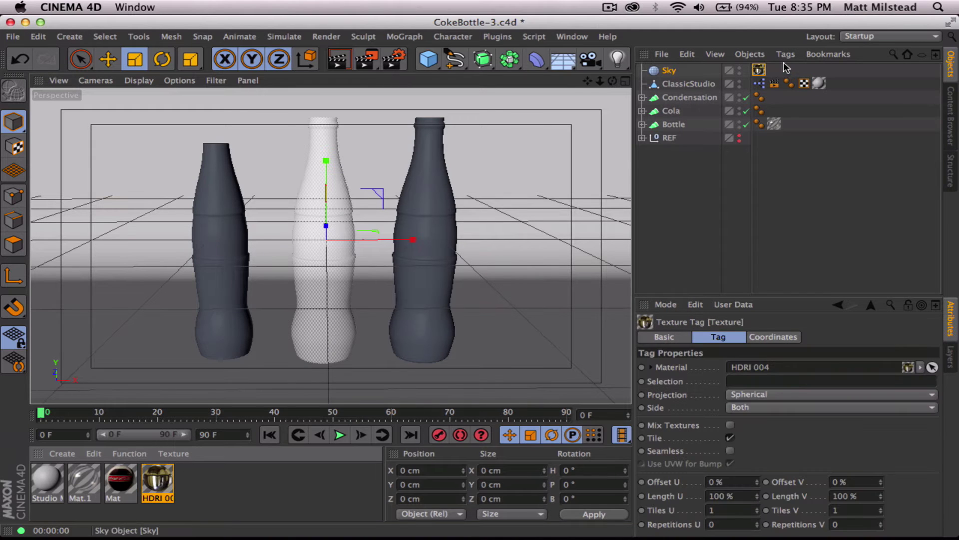
pyautogui.moveTo(749, 297); pyautogui.dragTo(743, 180)
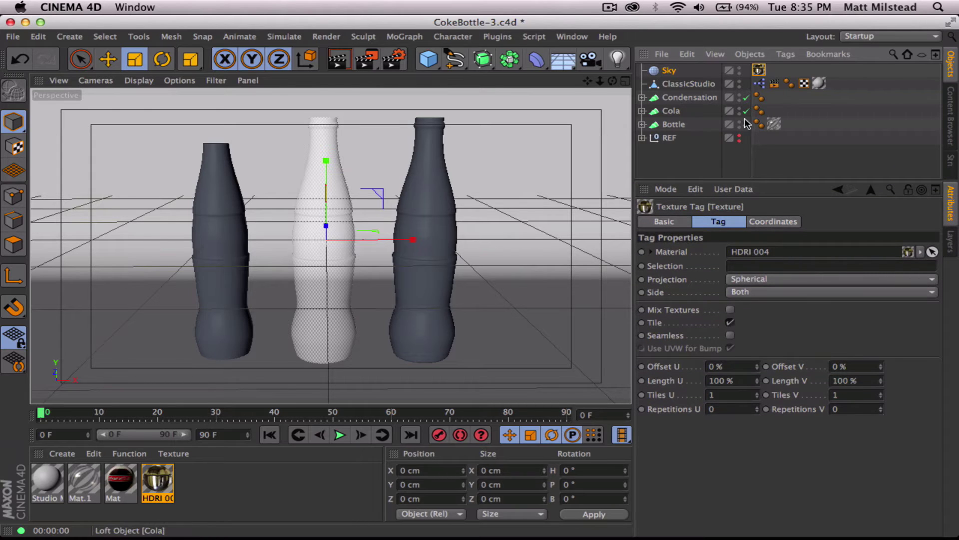
# Make HDRI 004's luminance texture a Layer shader with Hue/Sat/Lightness at hue 135°, saturation −45%
pyautogui.click(162, 480)
pyautogui.click(710, 416)
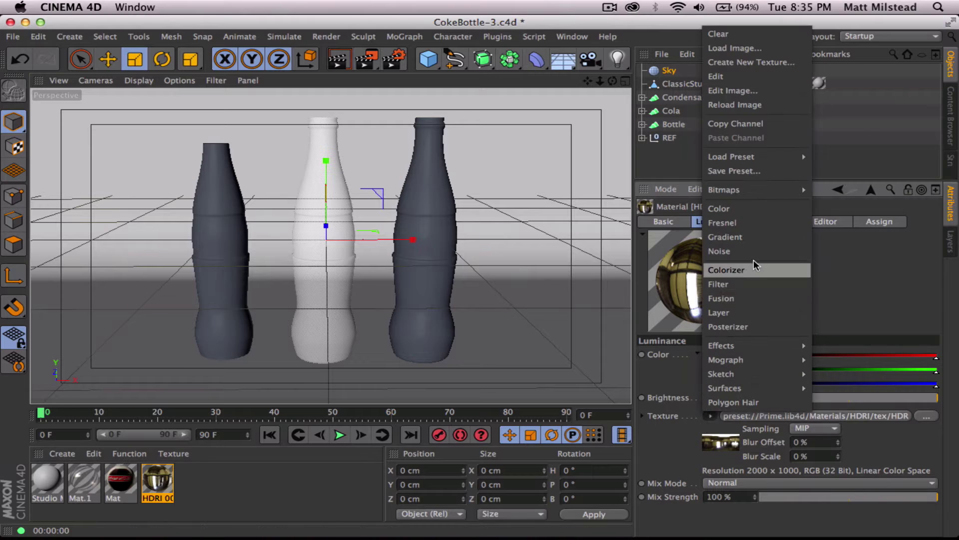
pyautogui.click(743, 312)
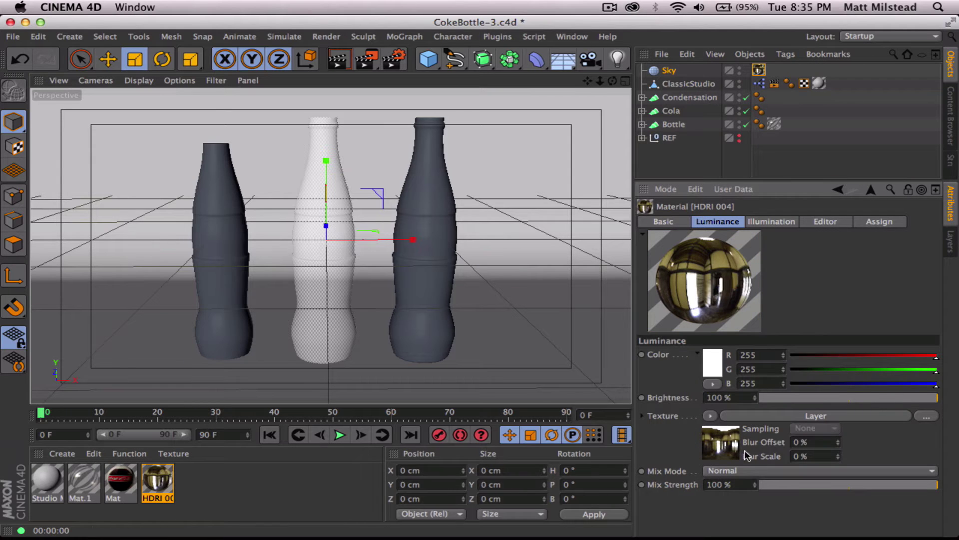
pyautogui.click(726, 444)
pyautogui.click(788, 348)
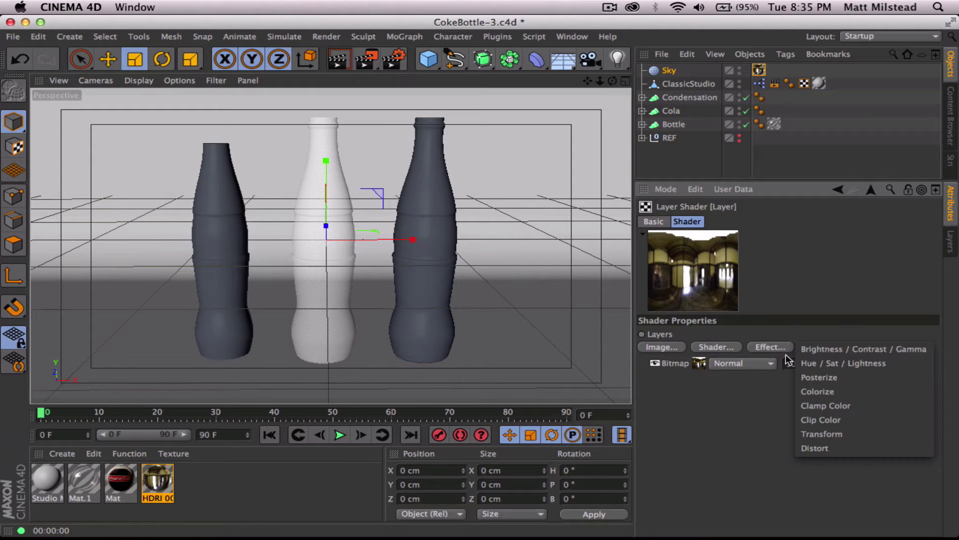
pyautogui.click(844, 364)
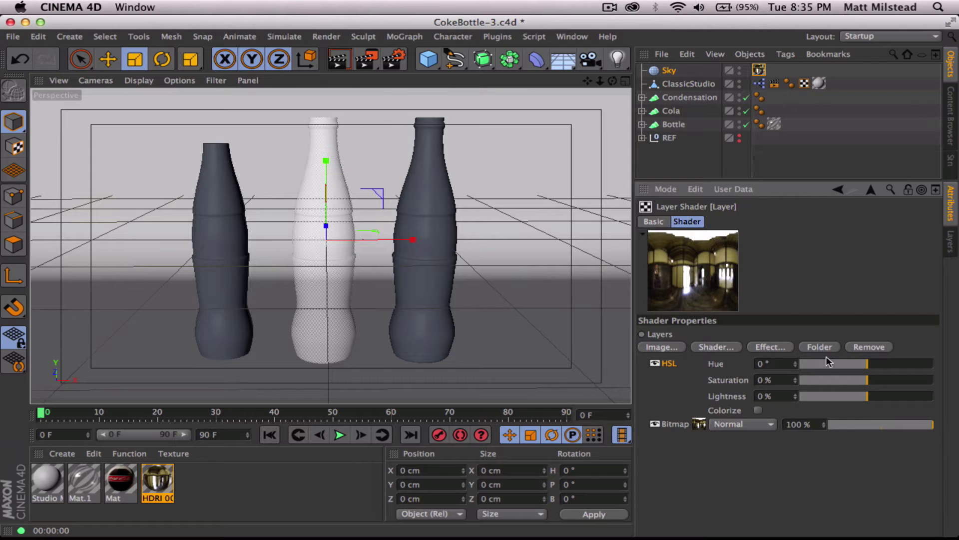
pyautogui.moveTo(866, 380); pyautogui.dragTo(917, 365)
pyautogui.moveTo(840, 381); pyautogui.dragTo(838, 380)
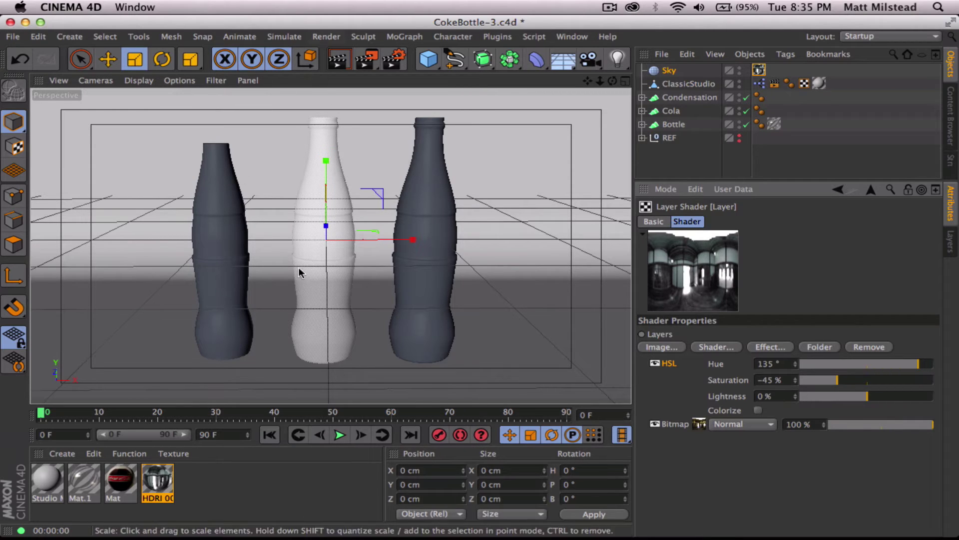
pyautogui.click(253, 497)
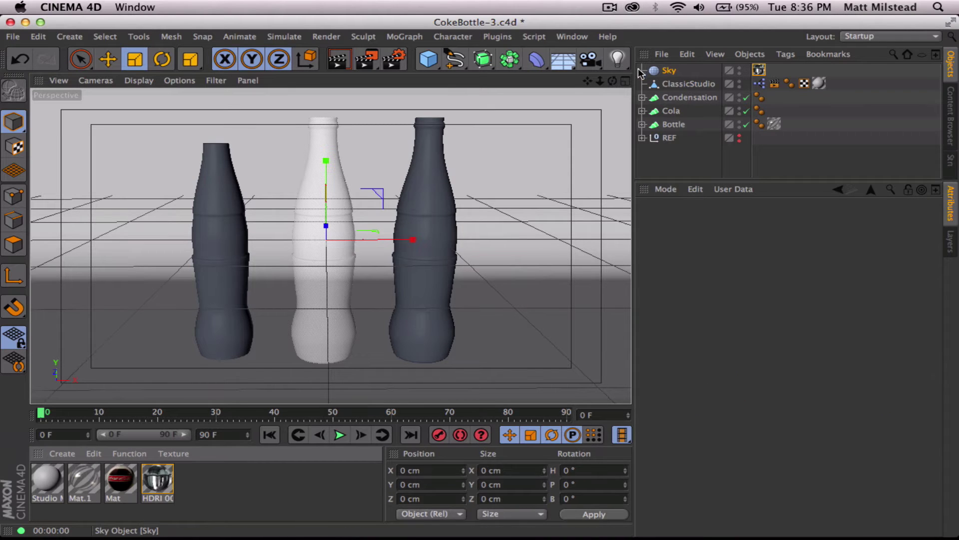
pyautogui.click(333, 57)
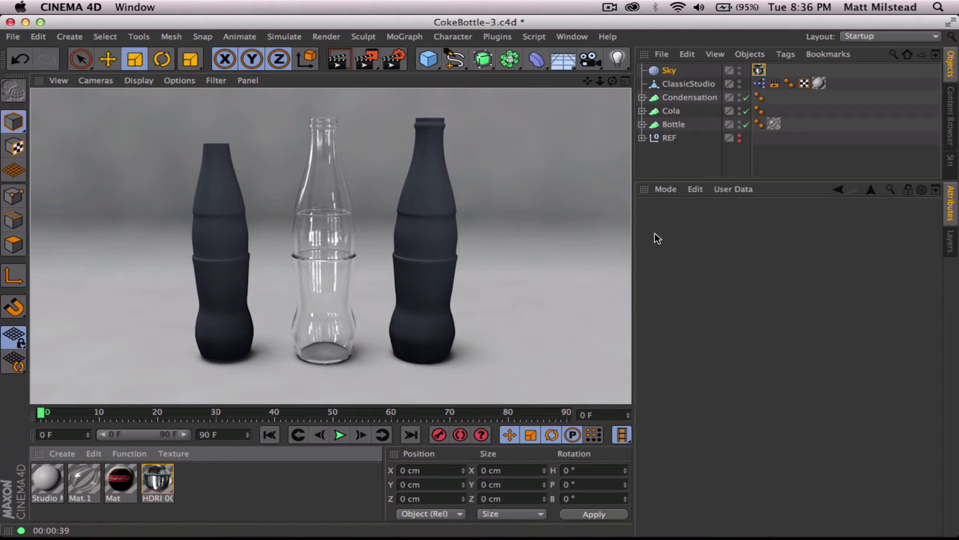
pyautogui.click(680, 170)
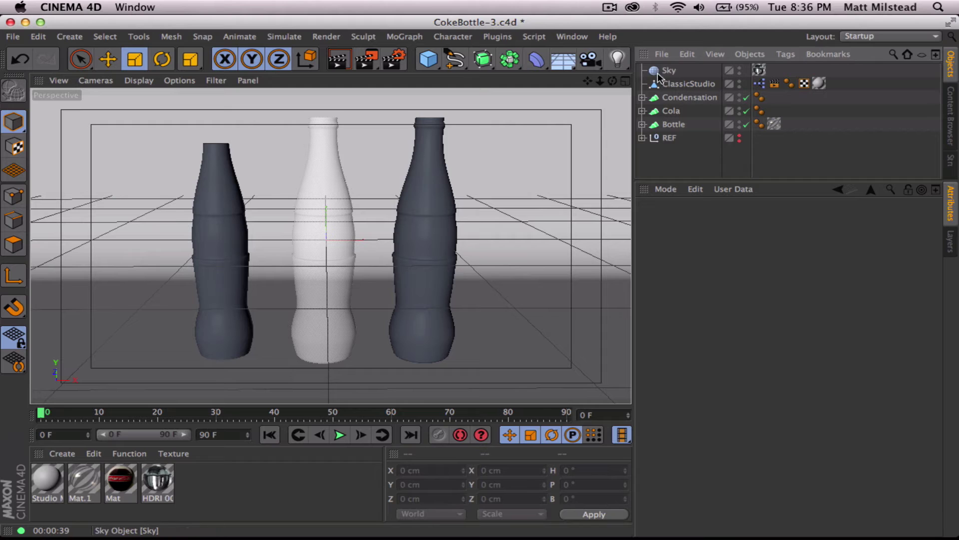
# Create a new material Mat.2 with Reflection and Transparency channels enabled
pyautogui.doubleClick(221, 511)
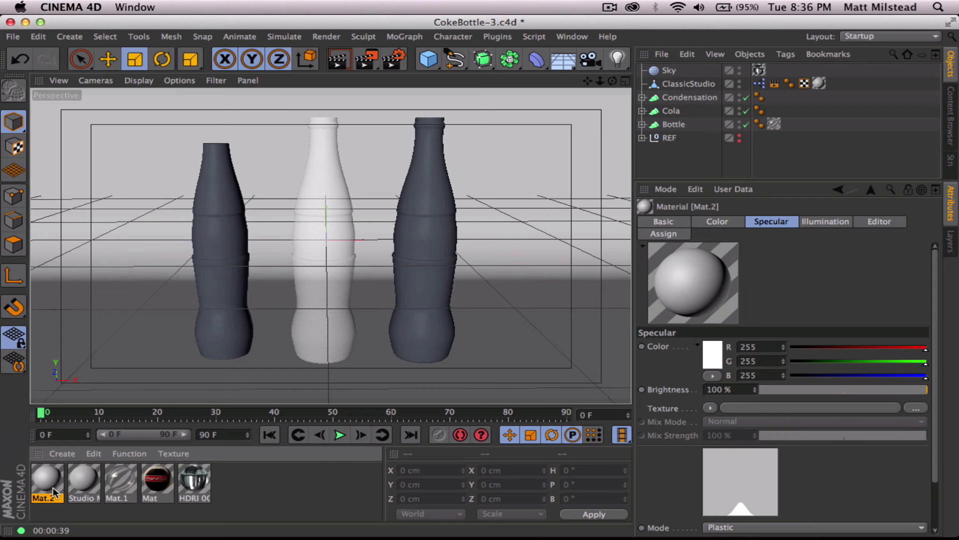
pyautogui.click(677, 222)
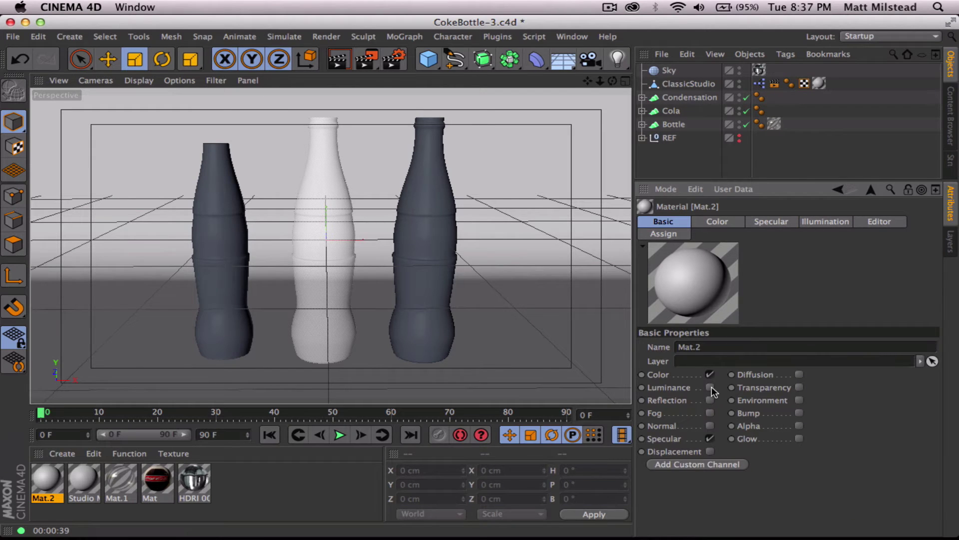
pyautogui.click(710, 400)
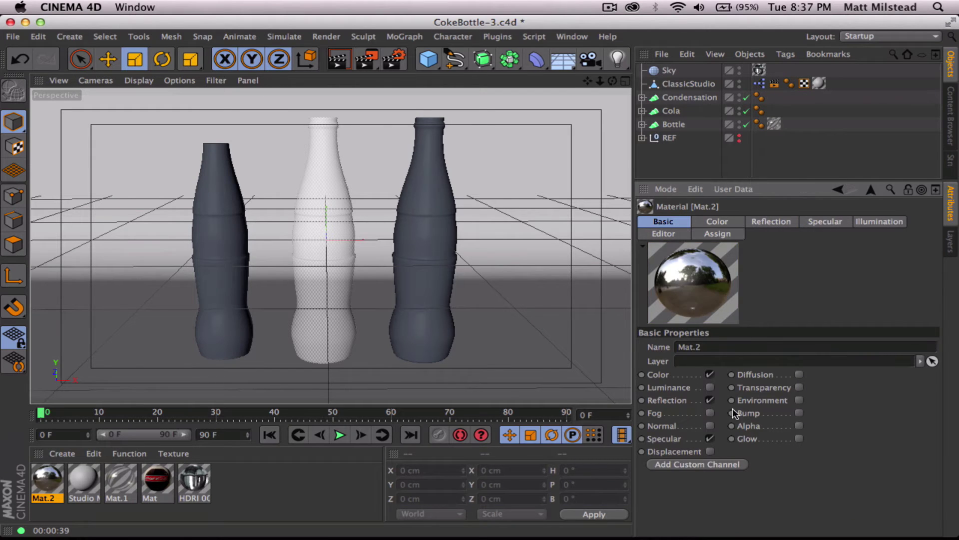
pyautogui.click(799, 387)
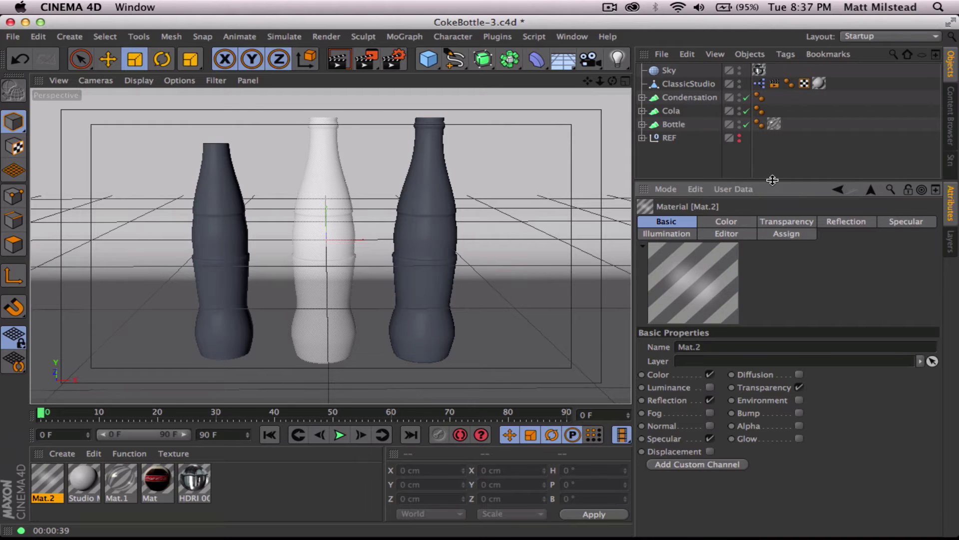
pyautogui.moveTo(774, 181); pyautogui.dragTo(770, 124)
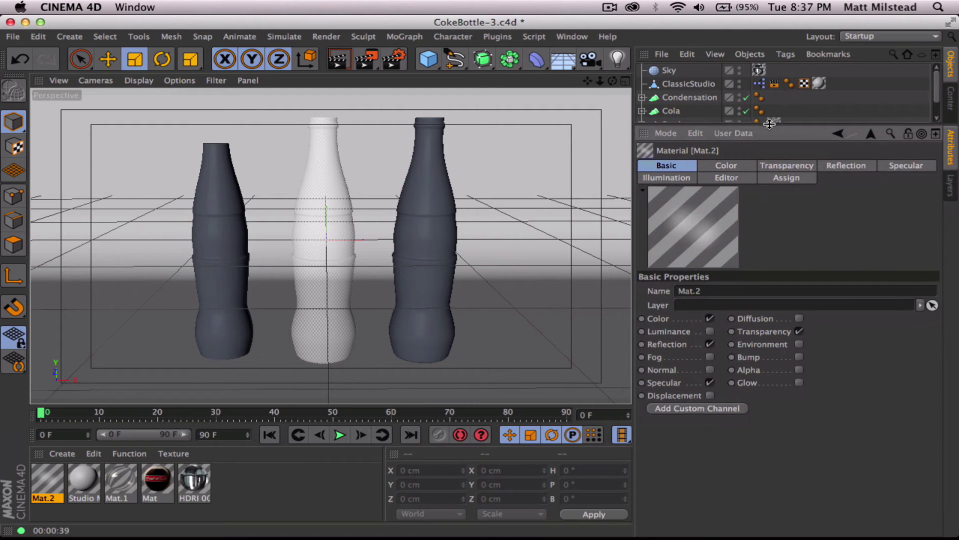
# Set Mat.2's colour to dark red R 120, G 17, B 9
pyautogui.click(730, 167)
pyautogui.click(713, 303)
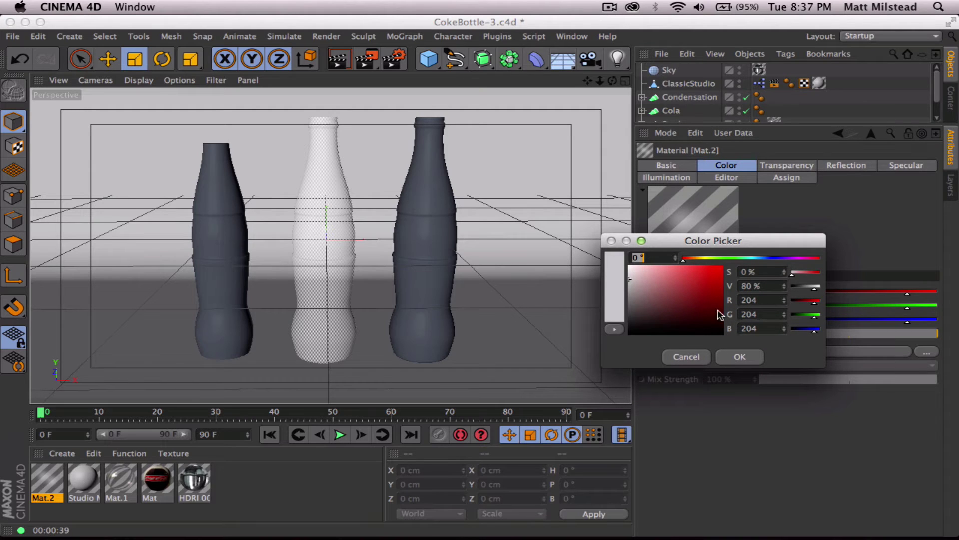
pyautogui.click(751, 300)
pyautogui.write('120')
pyautogui.press('Tab')
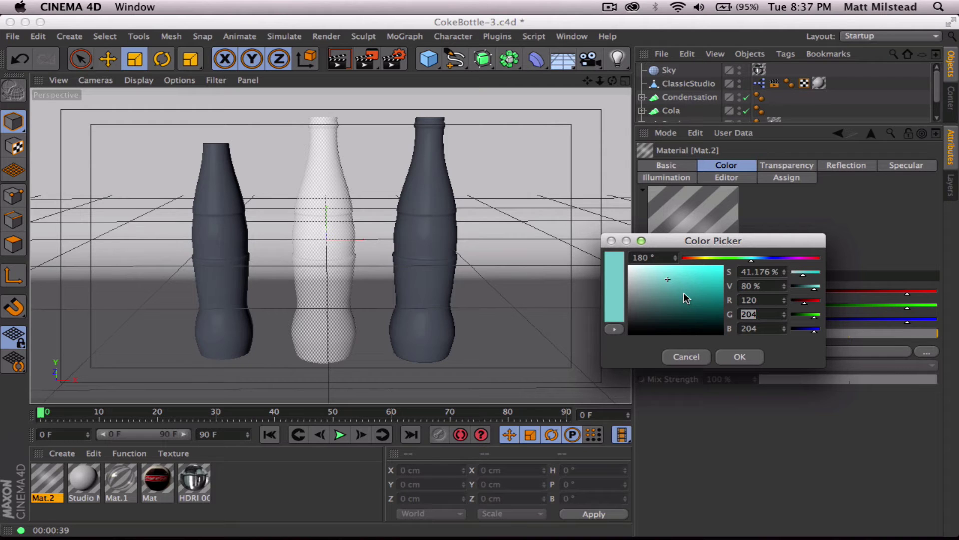
pyautogui.write('17')
pyautogui.press('Tab')
pyautogui.write('9')
pyautogui.press('Tab')
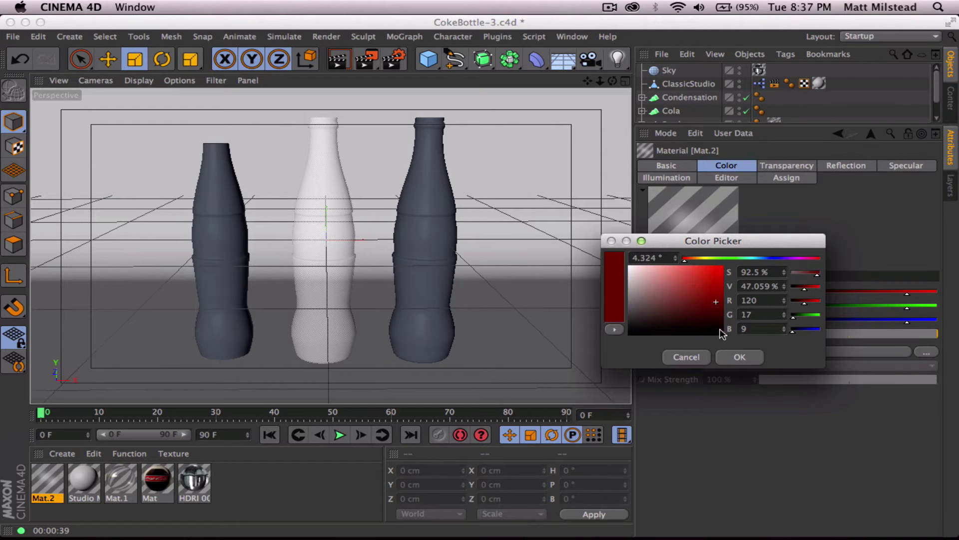
pyautogui.click(749, 358)
pyautogui.click(781, 164)
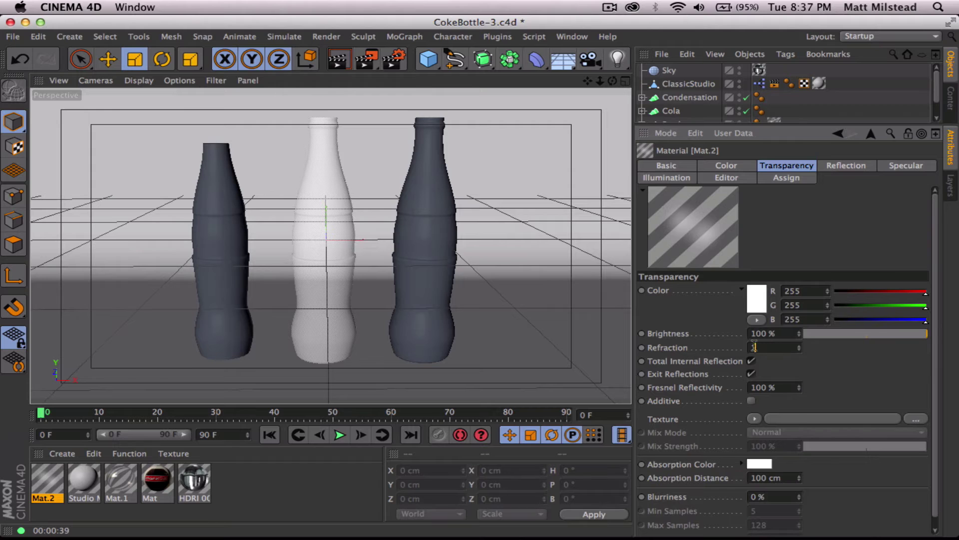
pyautogui.press('super+Tab')
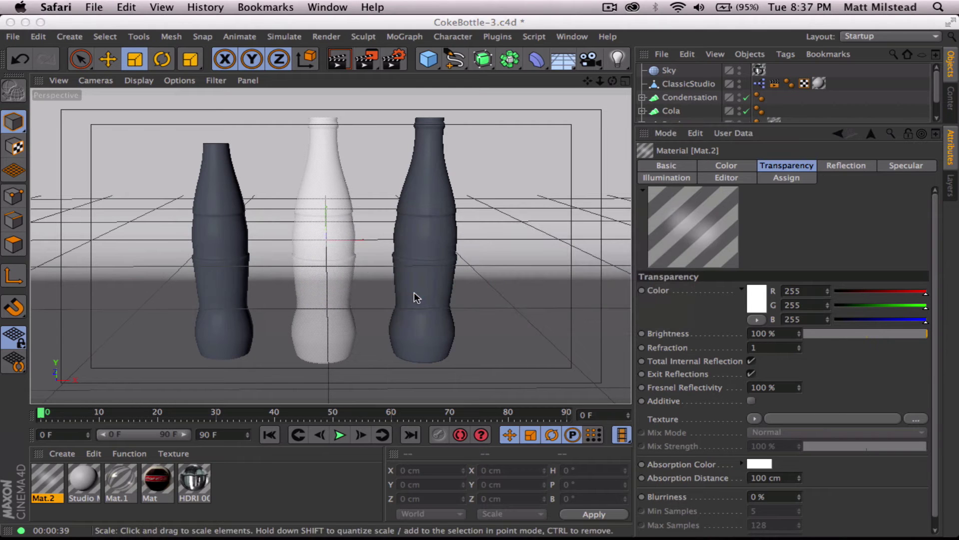
pyautogui.press('super+Tab')
pyautogui.press('super+Tab')
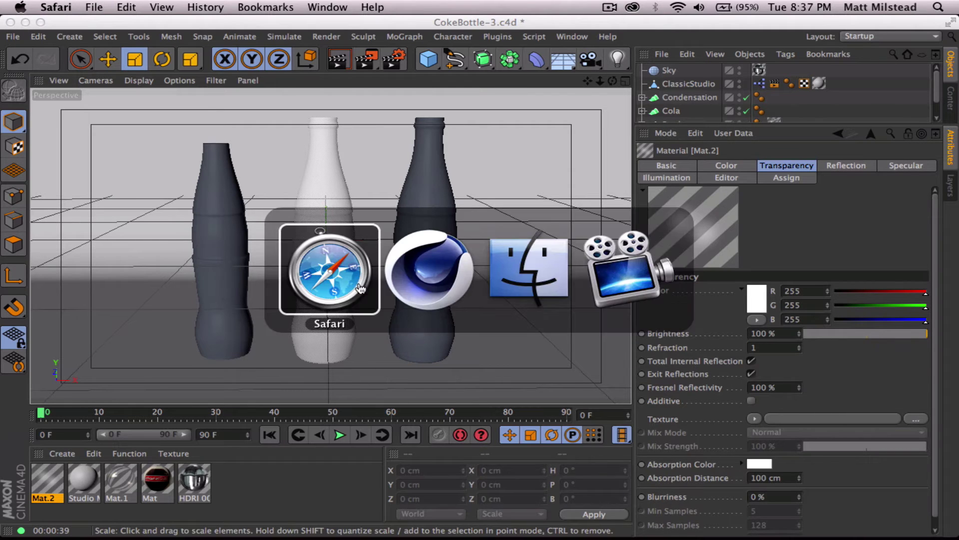
pyautogui.click(503, 527)
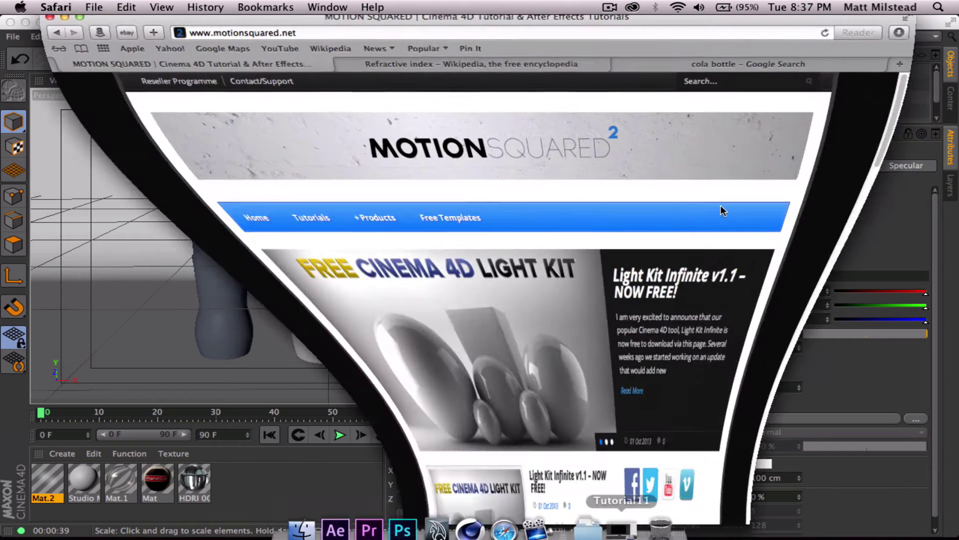
pyautogui.click(524, 69)
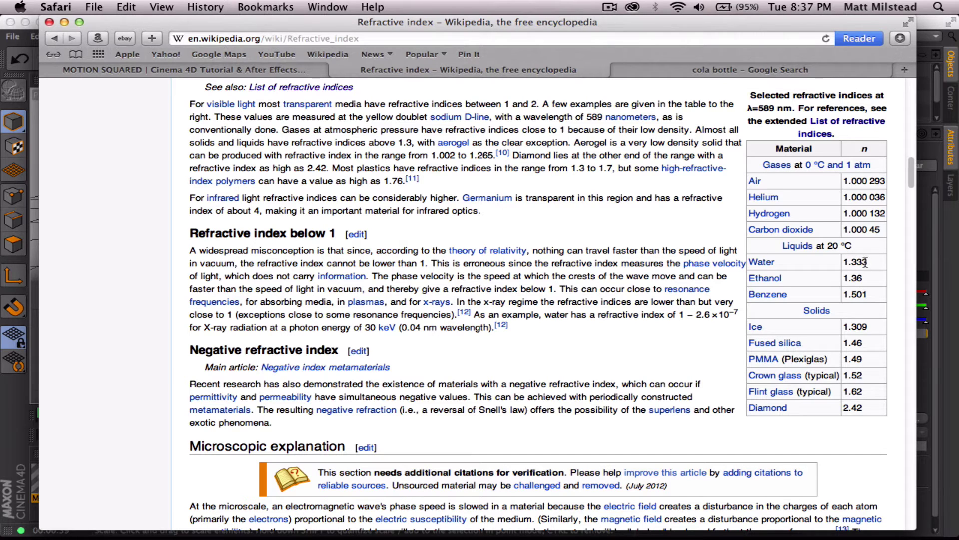
pyautogui.press('super+Tab')
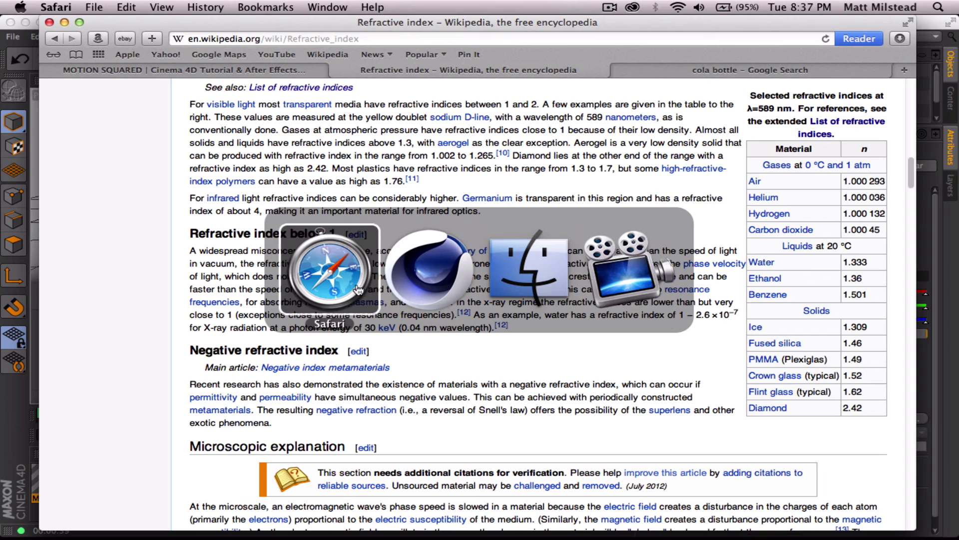
pyautogui.press('super+Tab')
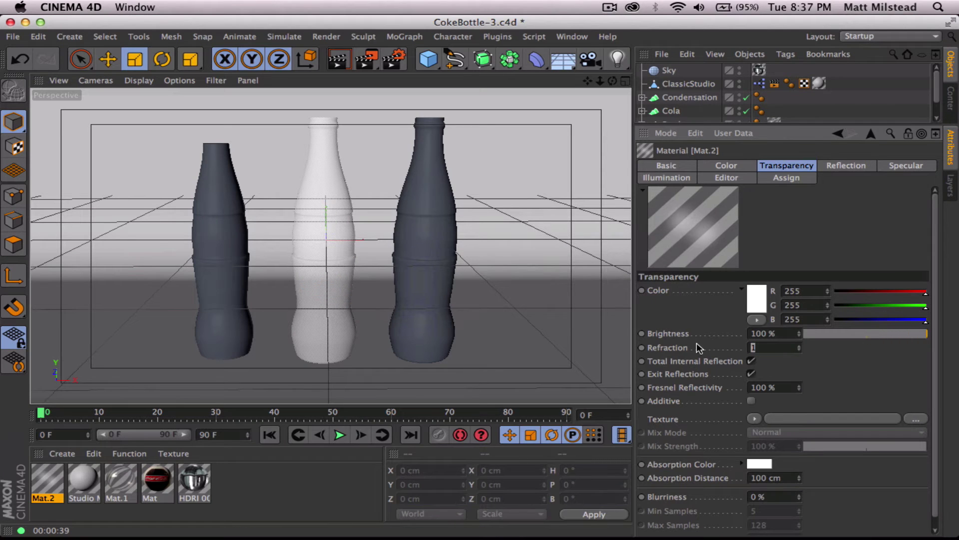
# Set Mat.2's transparency refraction to 1.4
pyautogui.write('1.4')
pyautogui.press('Return')
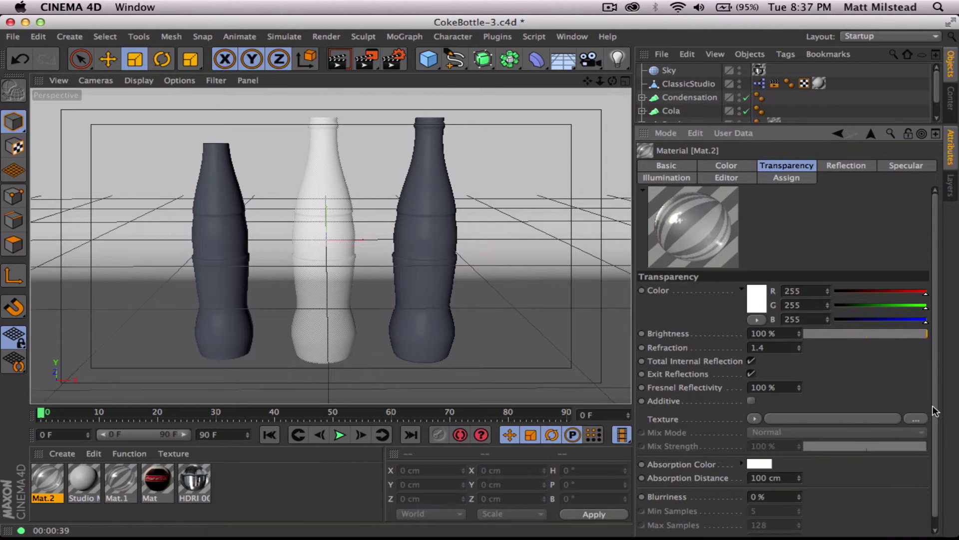
pyautogui.scroll(-1, 935, 411)
# Set the absorption colour to dark red R 120, G 17, B 17
pyautogui.click(759, 454)
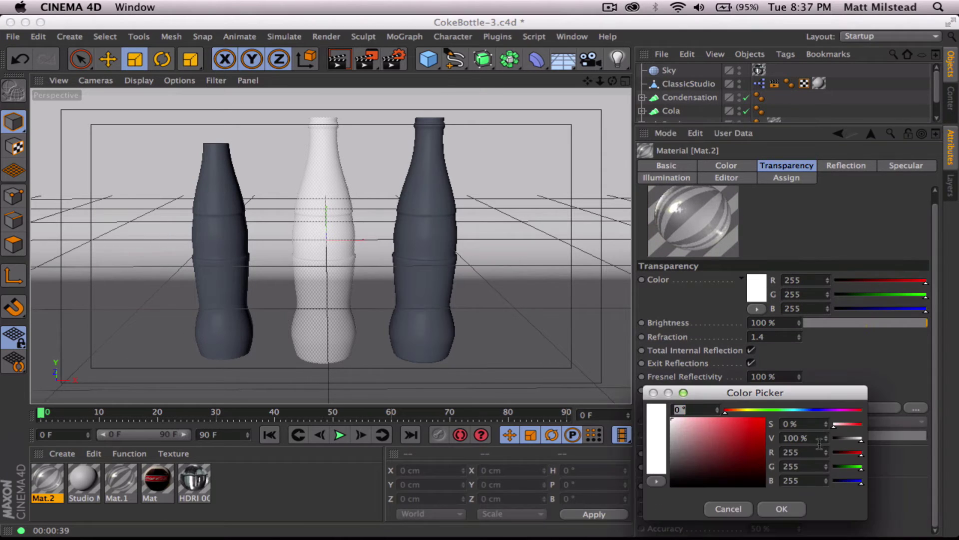
pyautogui.click(810, 452)
pyautogui.write('120')
pyautogui.press('Tab')
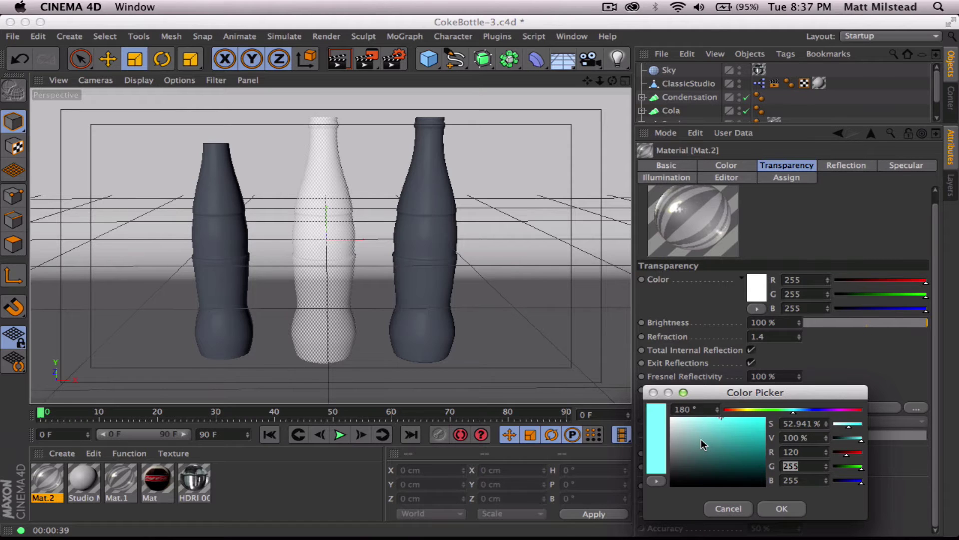
pyautogui.write('17')
pyautogui.press('Tab')
pyautogui.write('17')
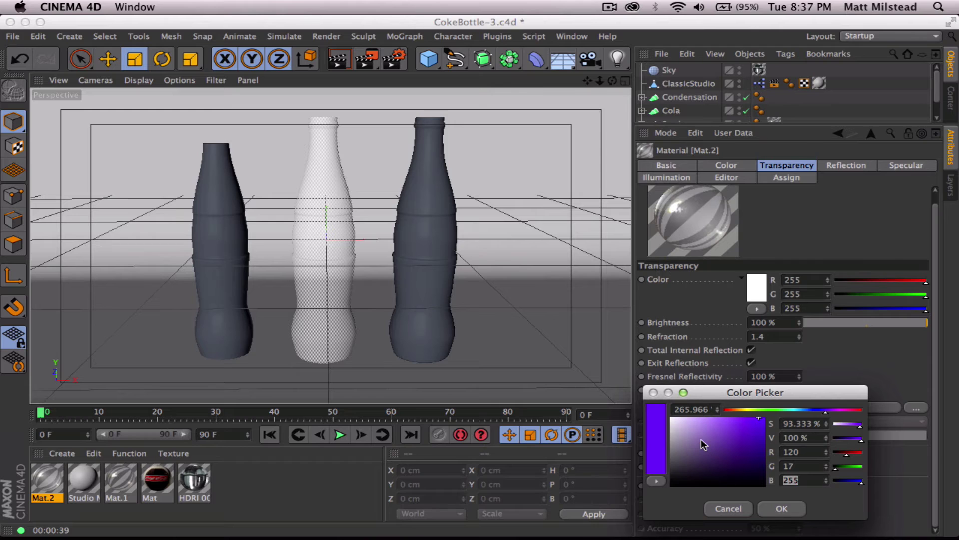
pyautogui.press('Tab')
pyautogui.click(790, 510)
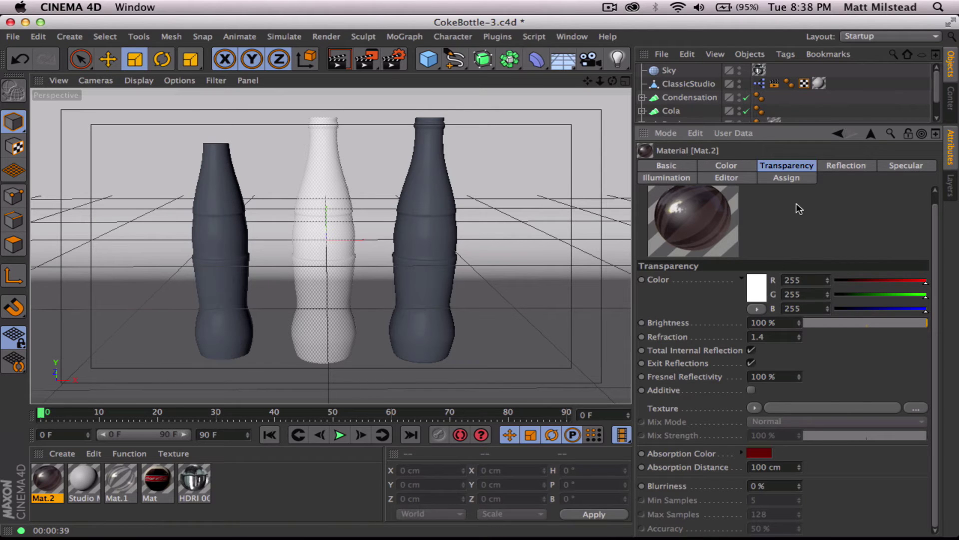
# Set Mat.2's specular width to 27%, height to 71% and falloff to -22%
pyautogui.click(906, 165)
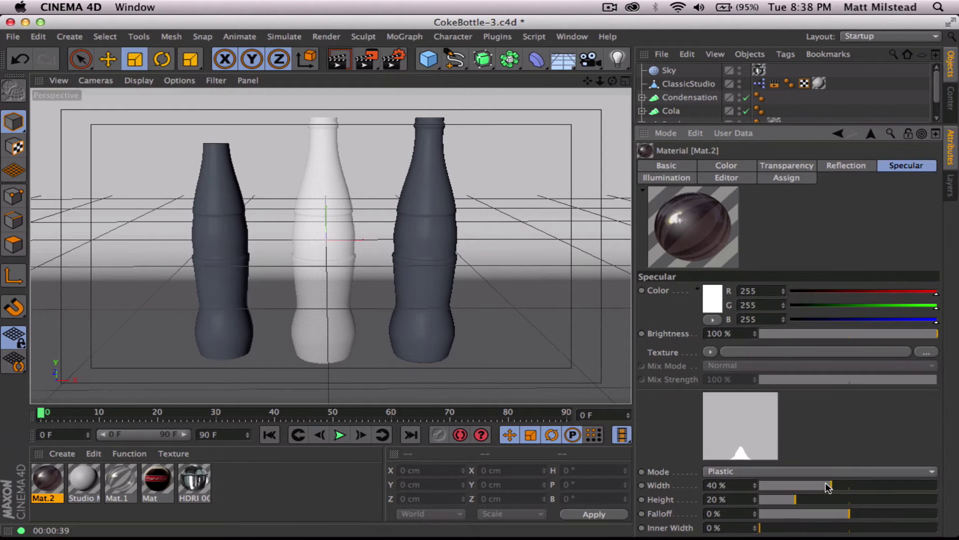
pyautogui.moveTo(798, 501); pyautogui.dragTo(887, 500)
pyautogui.moveTo(801, 485); pyautogui.dragTo(808, 485)
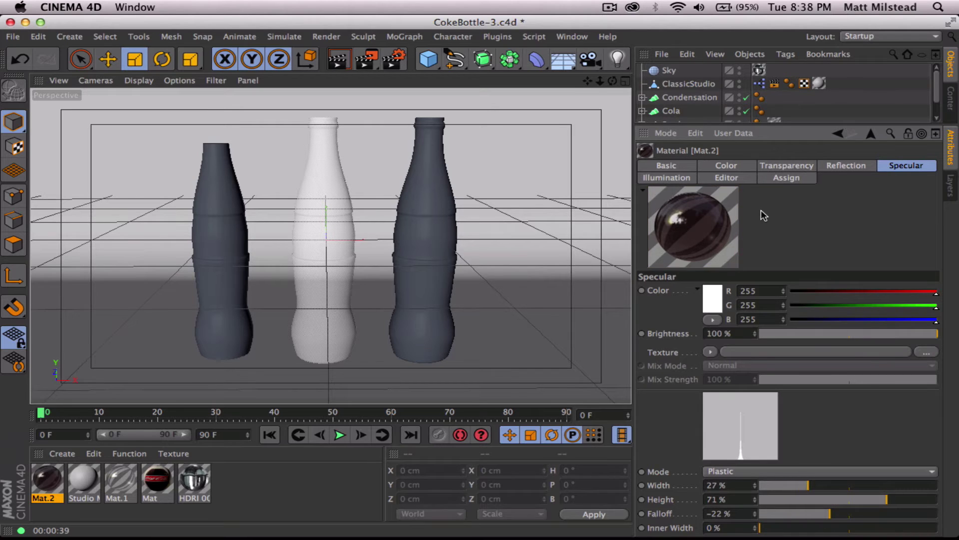
# Set Mat.2's reflection brightness to 50%, apply it to Cola, and render to Picture Viewer
pyautogui.click(854, 169)
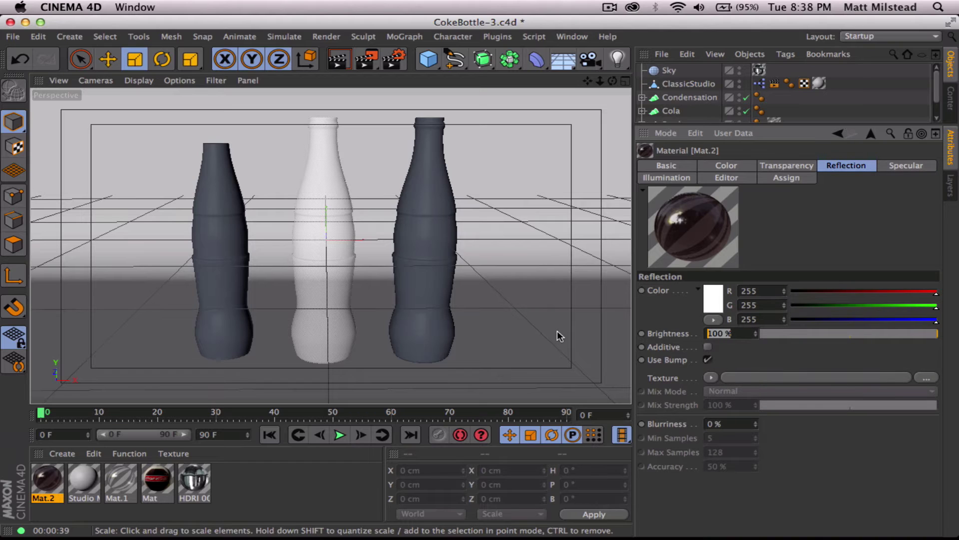
pyautogui.write('50')
pyautogui.press('Return')
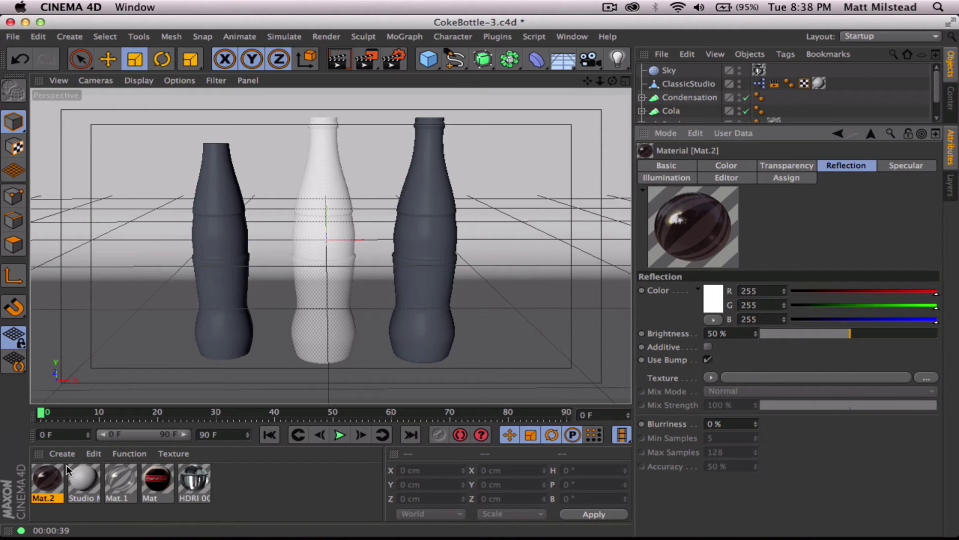
pyautogui.moveTo(67, 470); pyautogui.dragTo(230, 274)
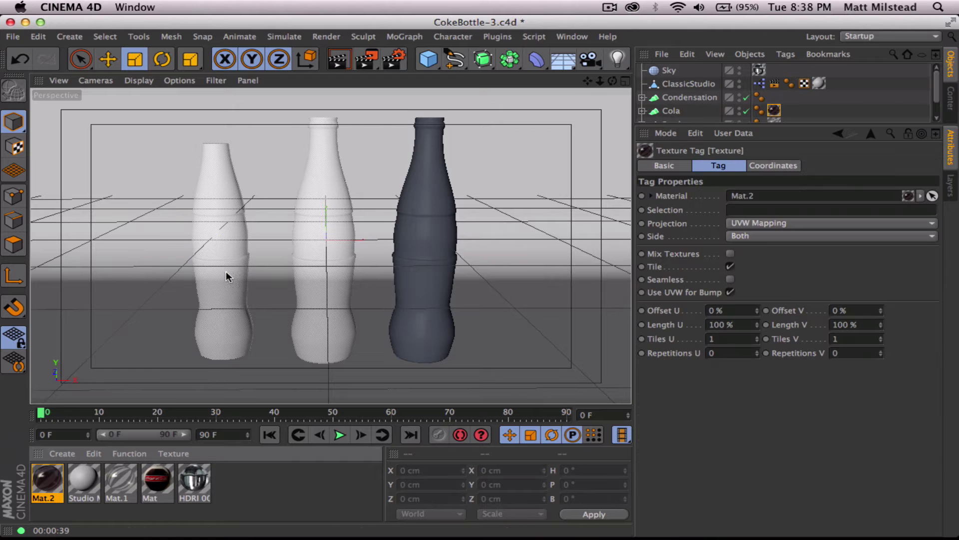
pyautogui.click(368, 53)
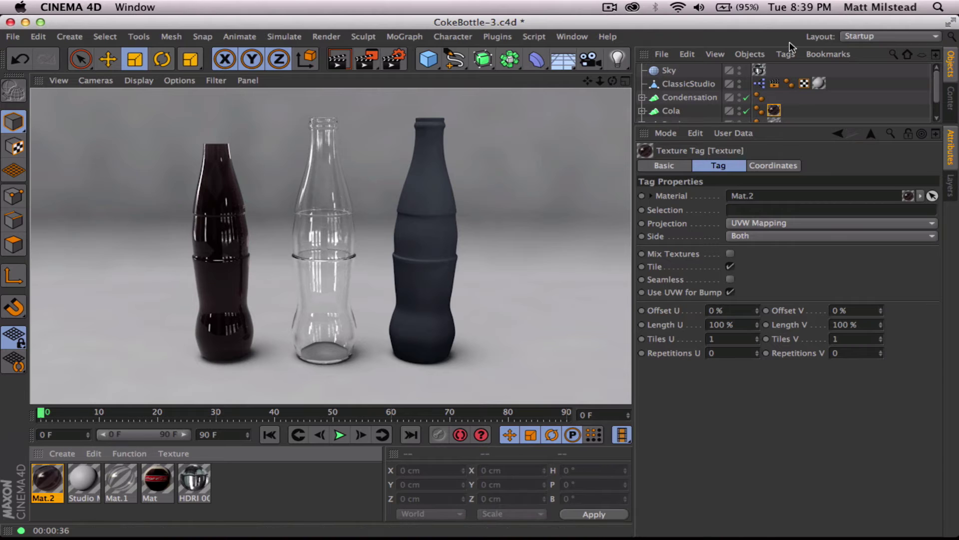
# Snap the Cola object onto the middle Bottle's position with Transfer and render the view
pyautogui.click(826, 113)
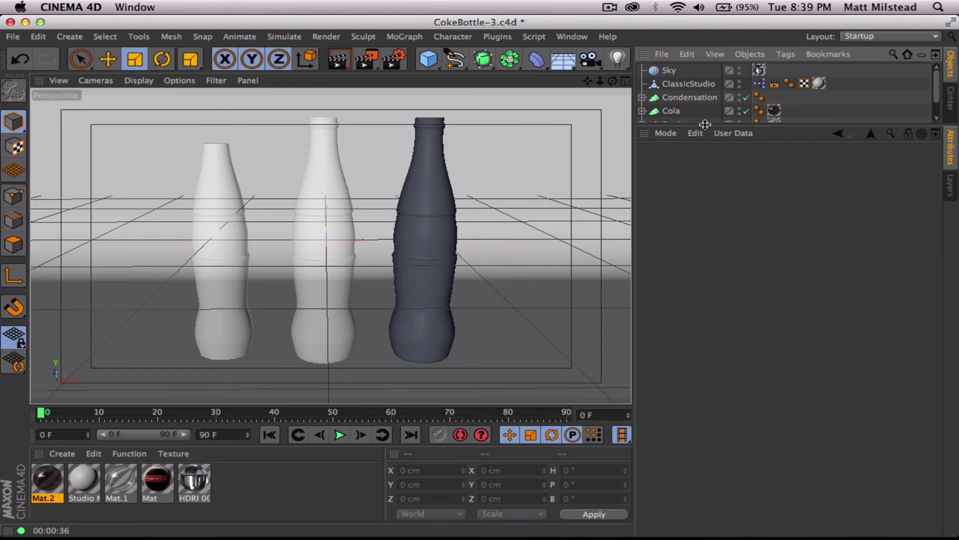
pyautogui.moveTo(705, 126); pyautogui.dragTo(709, 250)
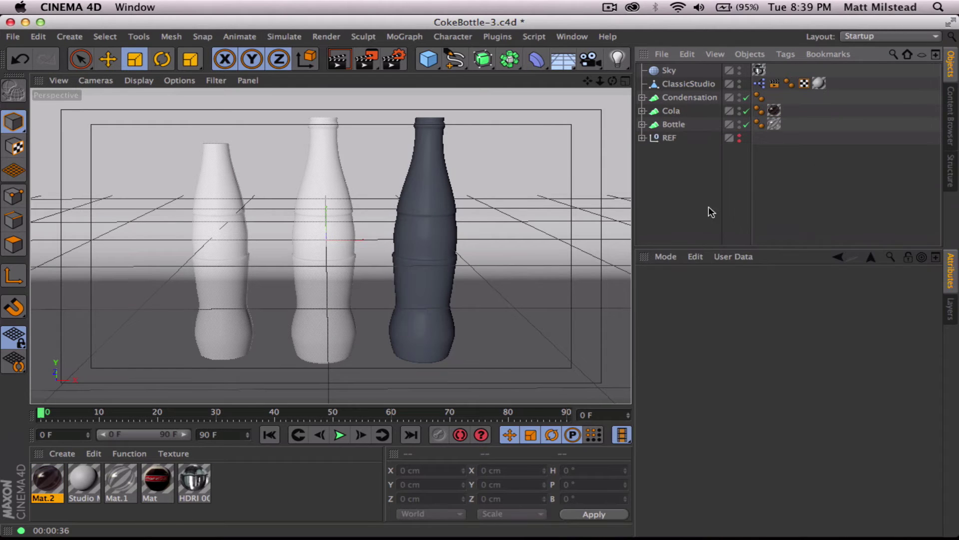
pyautogui.click(671, 111)
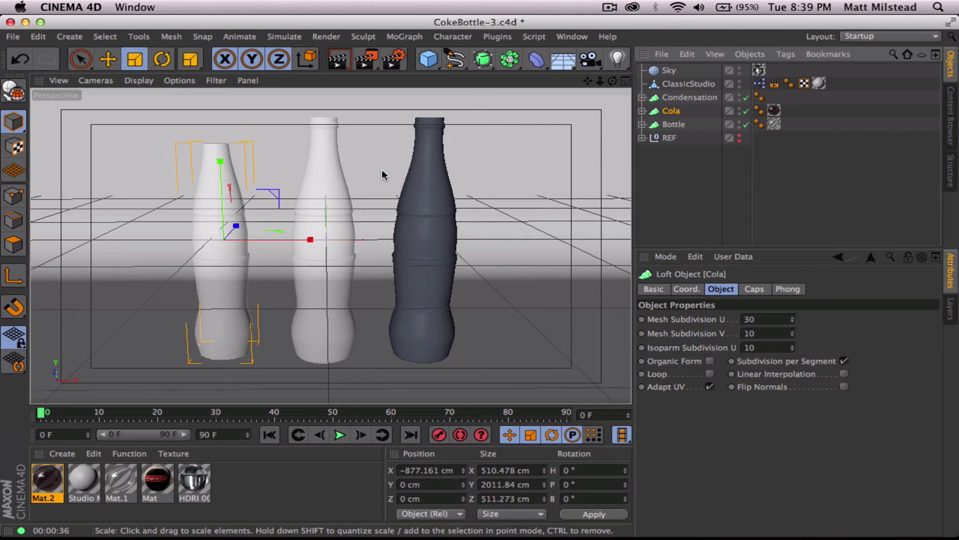
pyautogui.hotkey('shift', 'c')
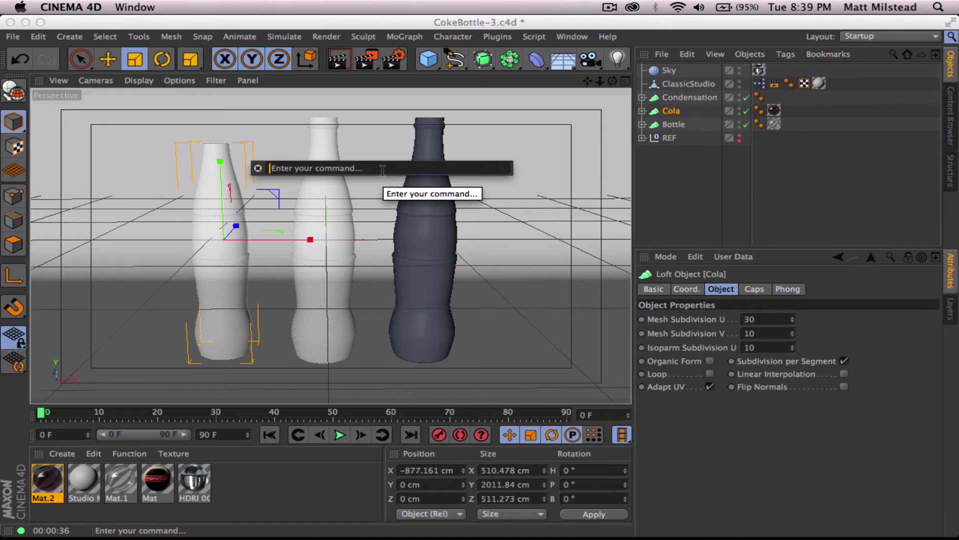
pyautogui.write('trans')
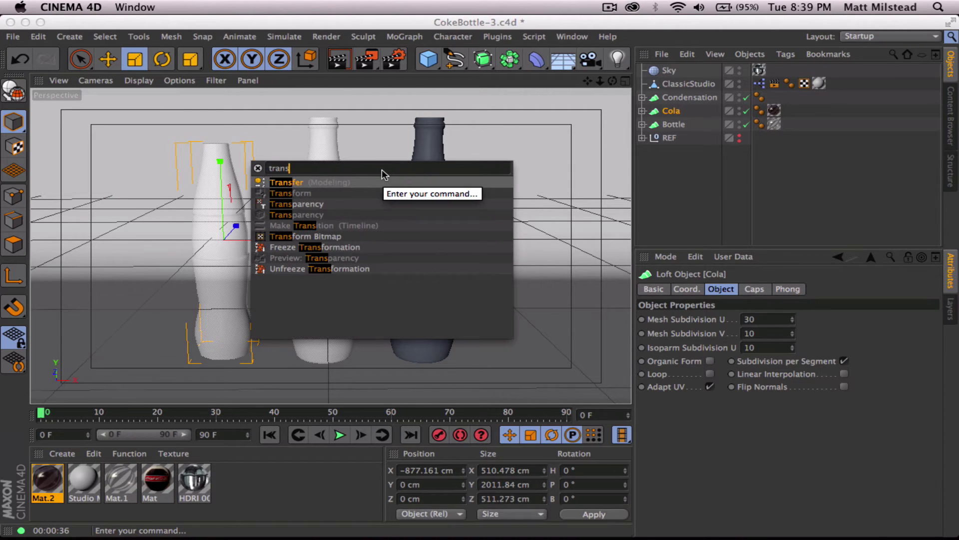
pyautogui.click(289, 181)
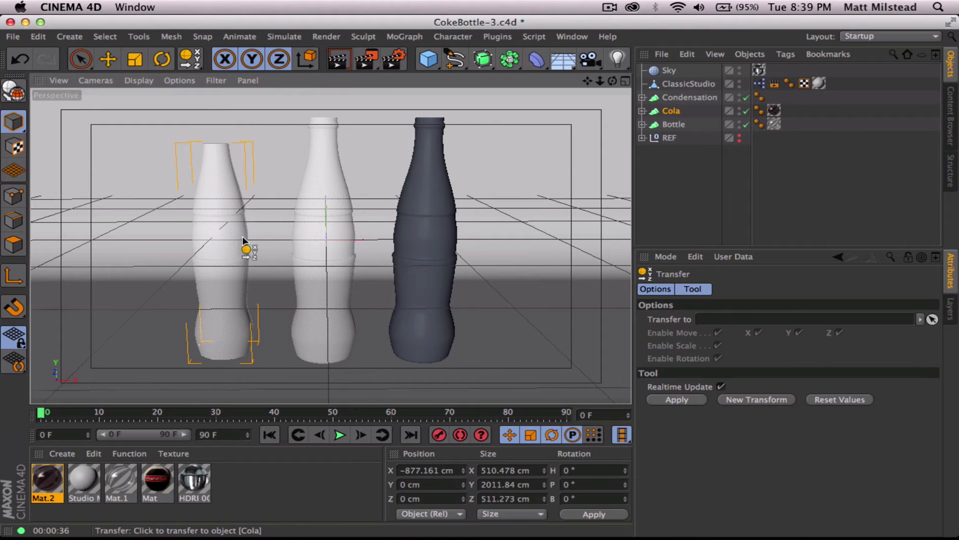
pyautogui.click(328, 233)
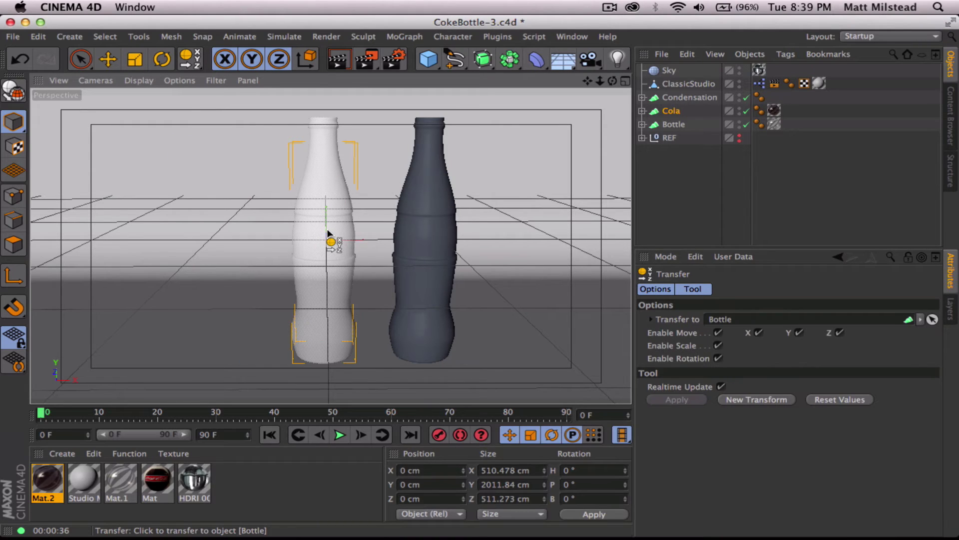
pyautogui.click(340, 59)
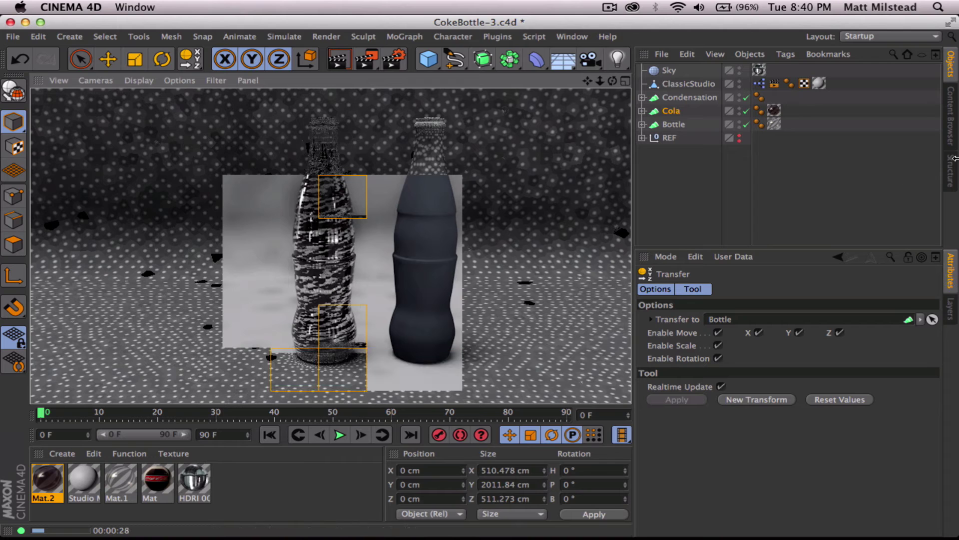
pyautogui.click(643, 110)
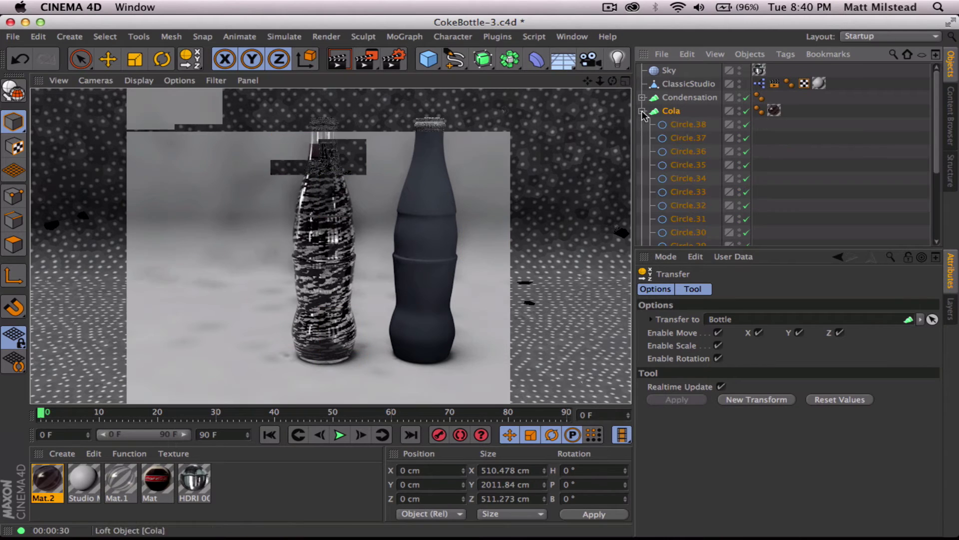
pyautogui.click(682, 125)
pyautogui.scroll(-3, 690, 219)
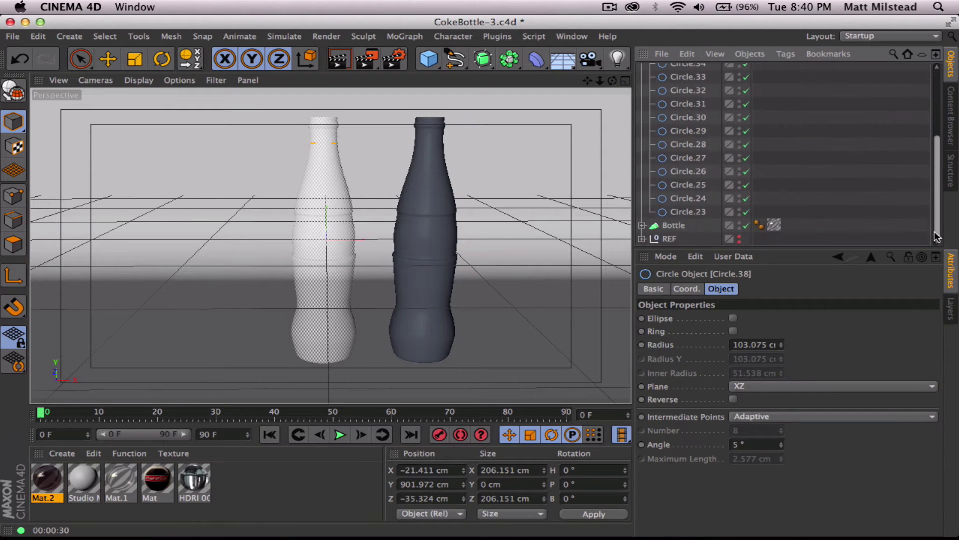
pyautogui.keyDown('shift'); pyautogui.click(691, 222); pyautogui.keyUp('shift')
pyautogui.moveTo(936, 209); pyautogui.dragTo(928, 130)
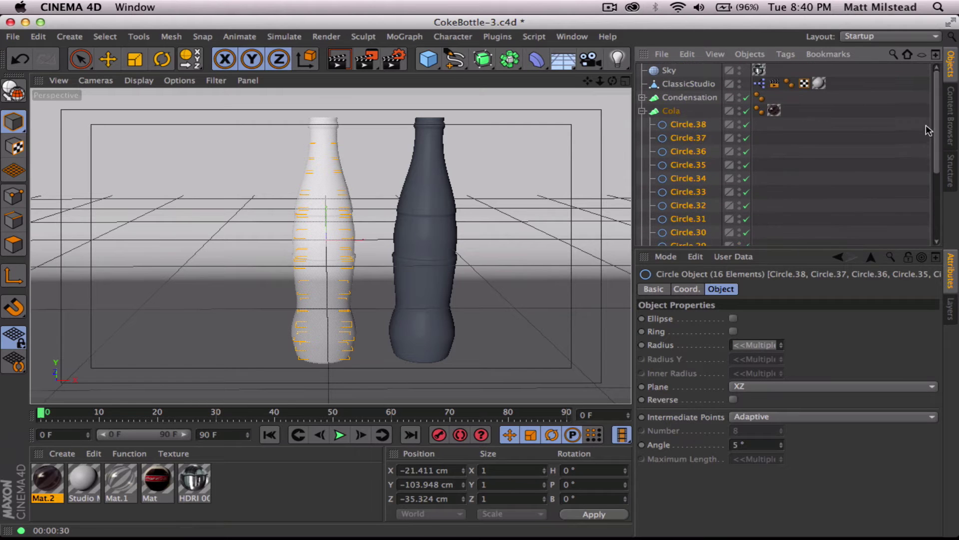
# Scale the selected circles down to about 99.6% and render the view
pyautogui.click(134, 59)
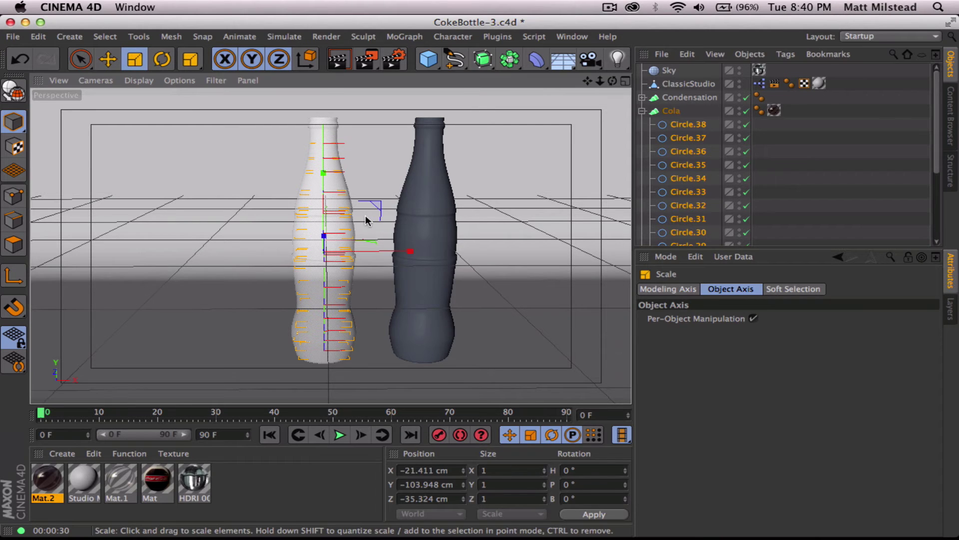
pyautogui.scroll(6, 365, 215)
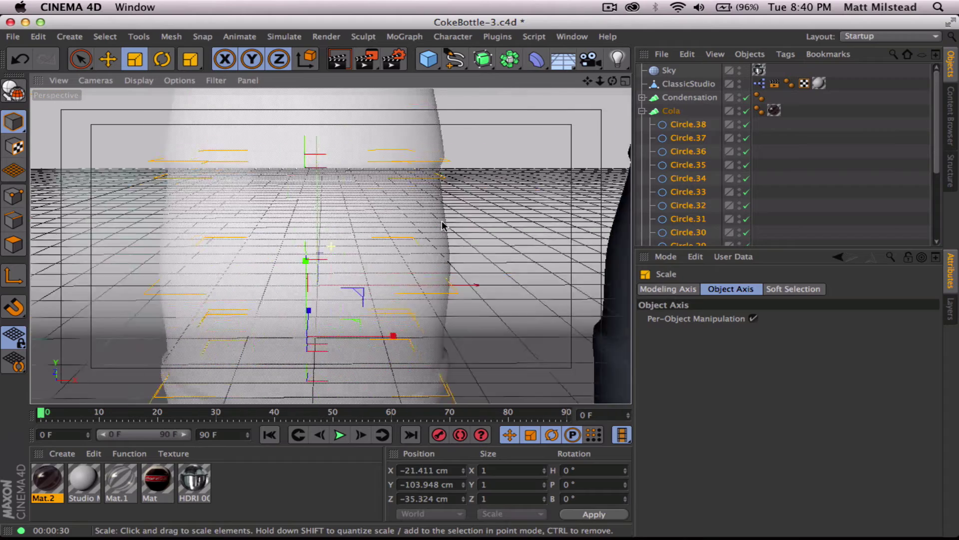
pyautogui.scroll(4, 442, 225)
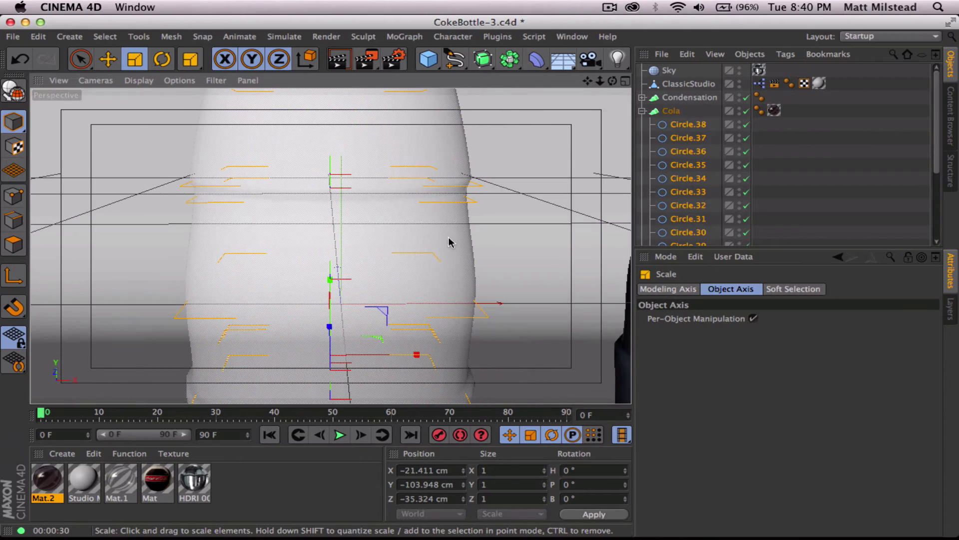
pyautogui.moveTo(492, 262); pyautogui.dragTo(481, 257)
pyautogui.scroll(-8, 385, 264)
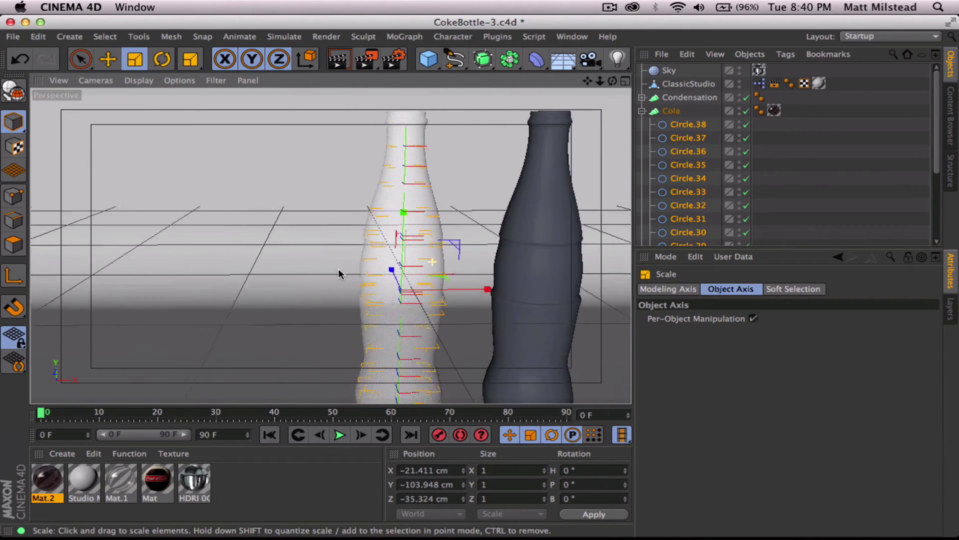
pyautogui.scroll(-5, 371, 256)
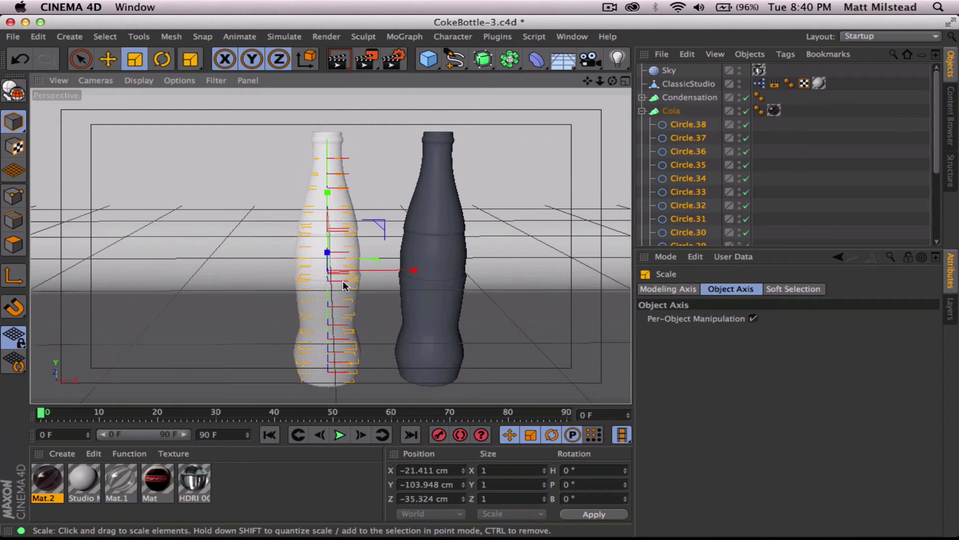
pyautogui.scroll(3, 343, 286)
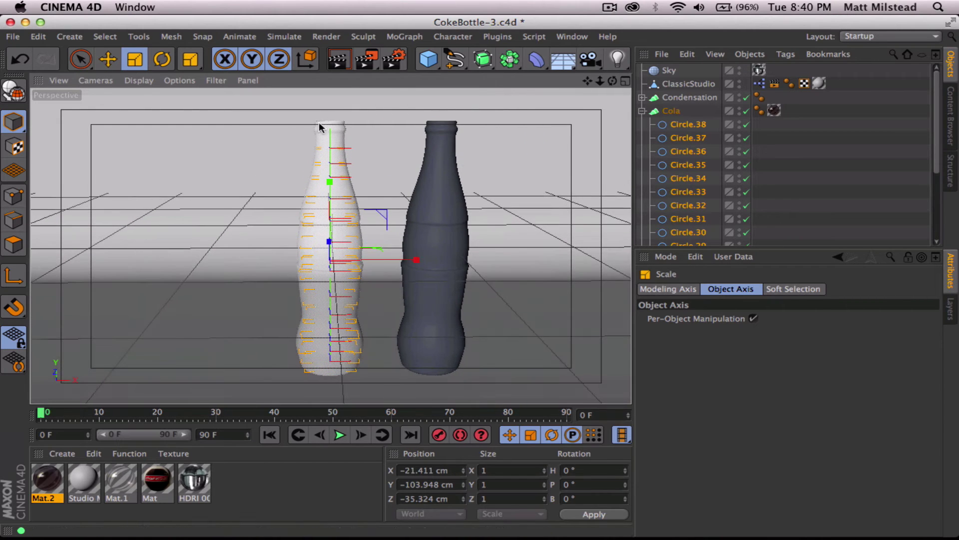
pyautogui.click(340, 60)
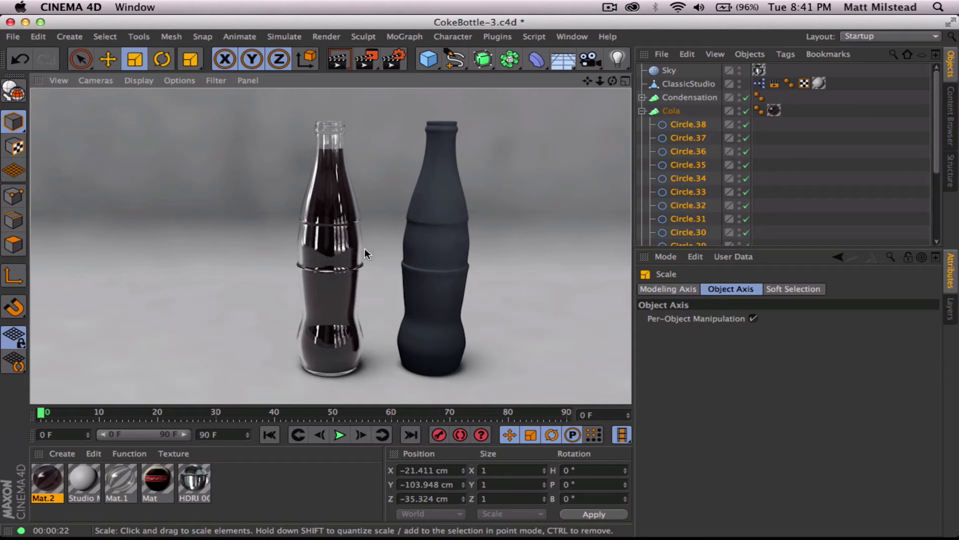
# Duplicate the Bottle object as Bottle.1
pyautogui.click(642, 112)
pyautogui.click(673, 124)
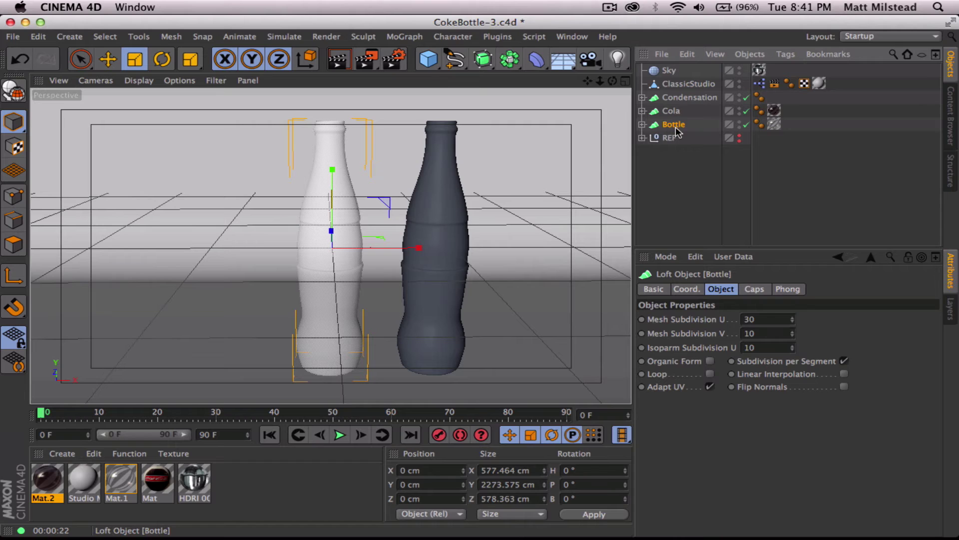
pyautogui.keyDown('ctrl'); pyautogui.moveTo(676, 129); pyautogui.dragTo(659, 144); pyautogui.keyUp('ctrl')
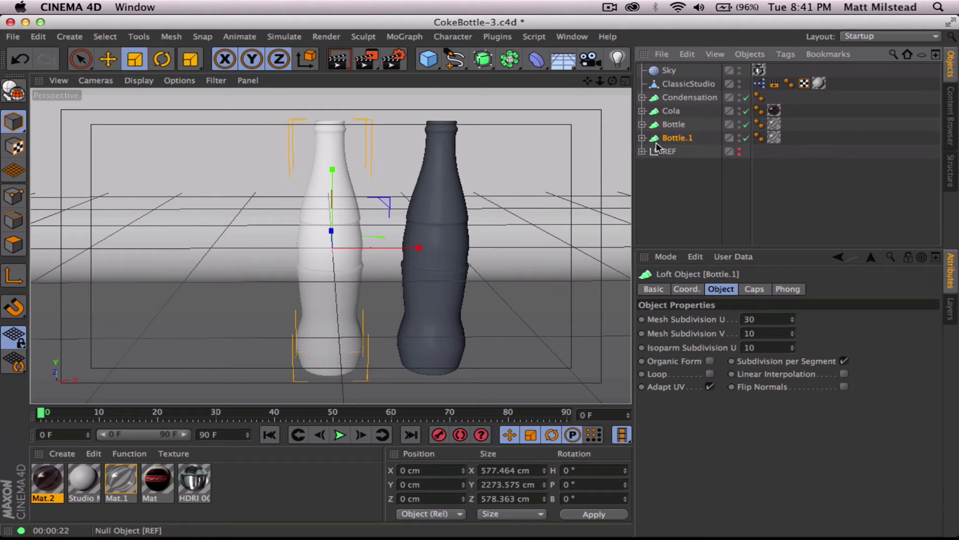
# Delete Bottle.1's circles from Circle.21 through Circle.13
pyautogui.click(642, 138)
pyautogui.click(687, 150)
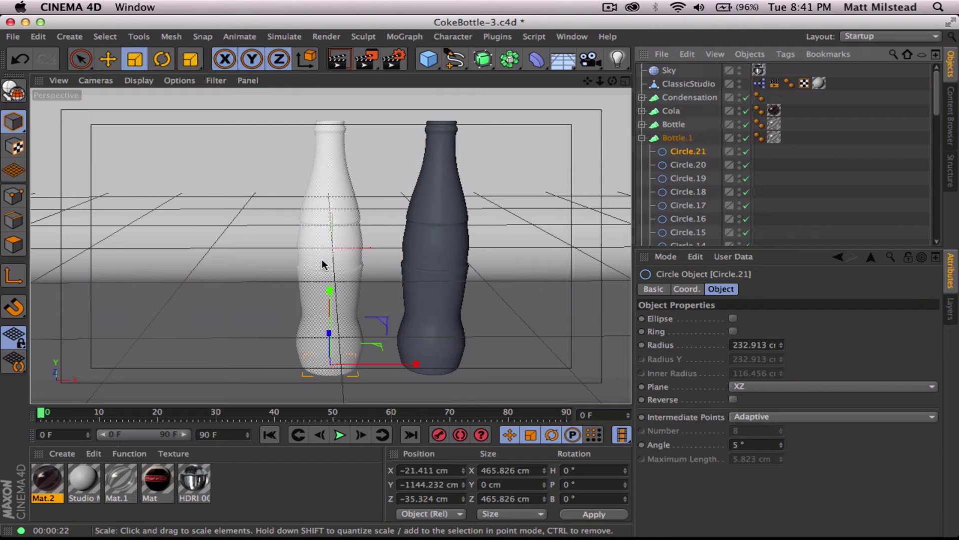
pyautogui.press('Down')
pyautogui.press('Down')
pyautogui.press('Down')
pyautogui.press('Down')
pyautogui.press('Down')
pyautogui.press('Down')
pyautogui.press('Down')
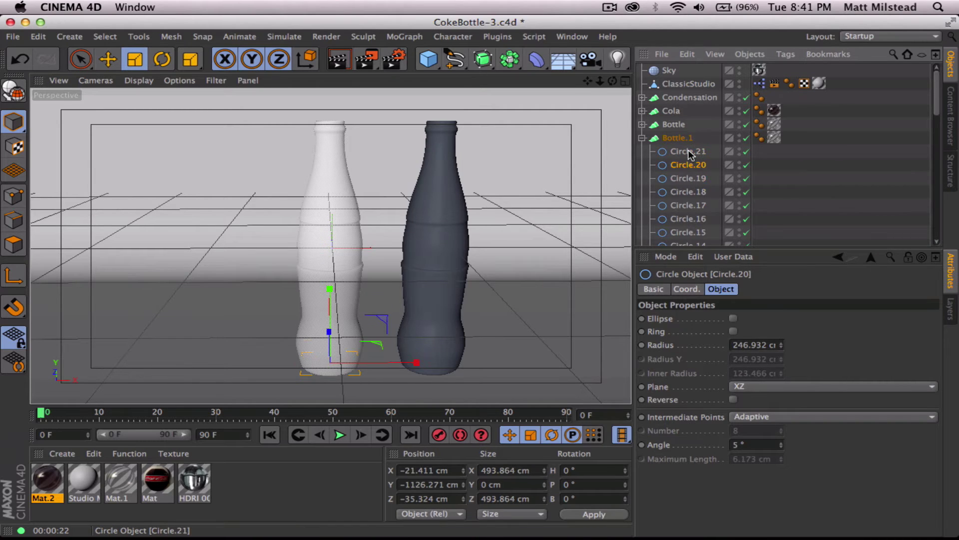
pyautogui.press('Down')
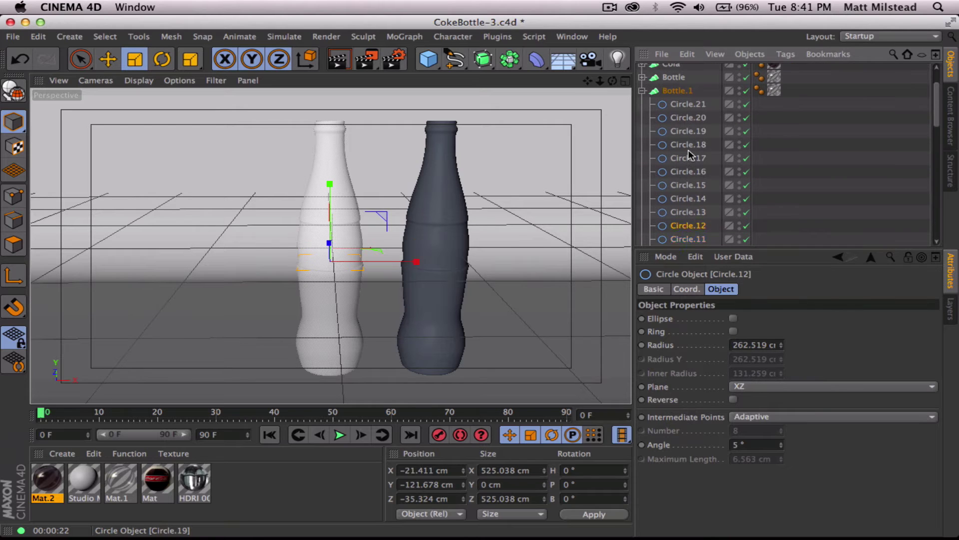
pyautogui.press('Down')
pyautogui.press('Down')
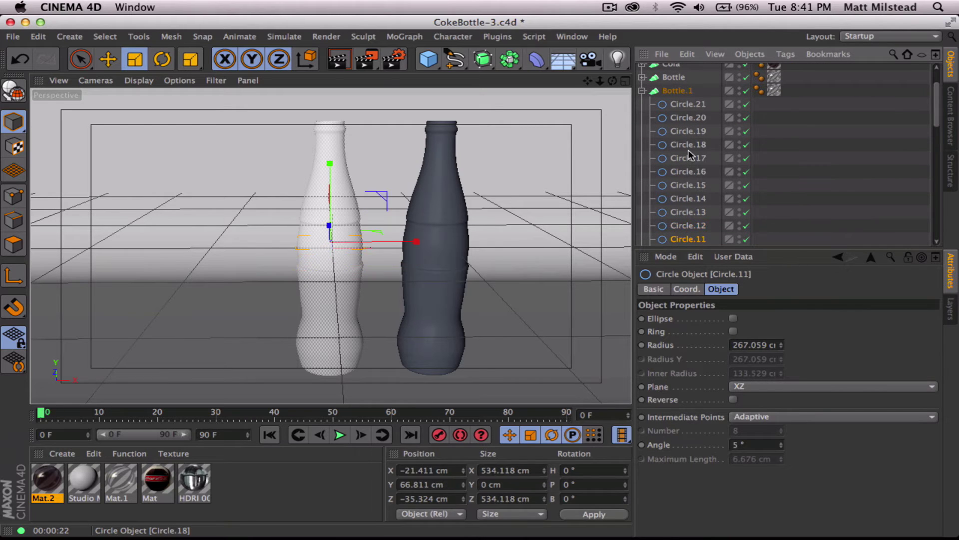
pyautogui.press('Down')
pyautogui.press('Down')
pyautogui.press('Up')
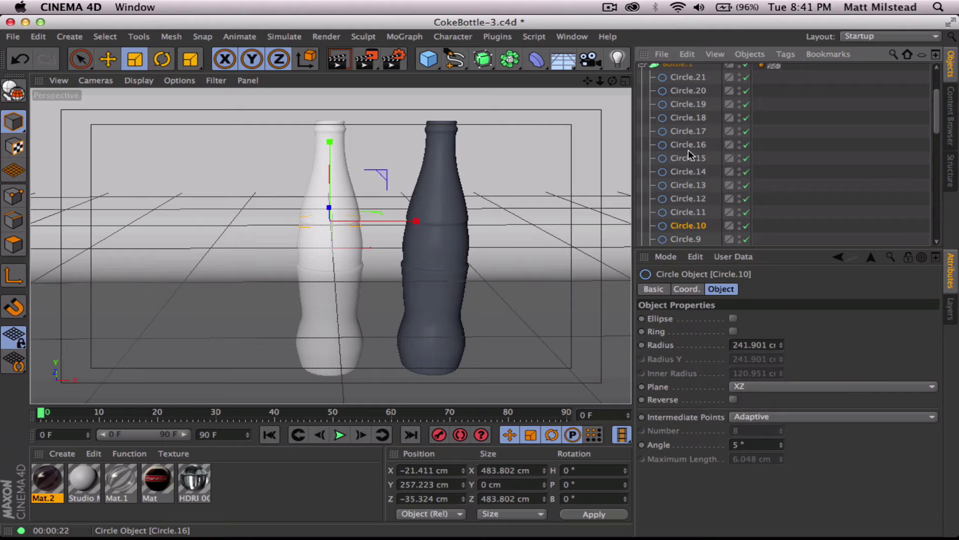
pyautogui.click(700, 185)
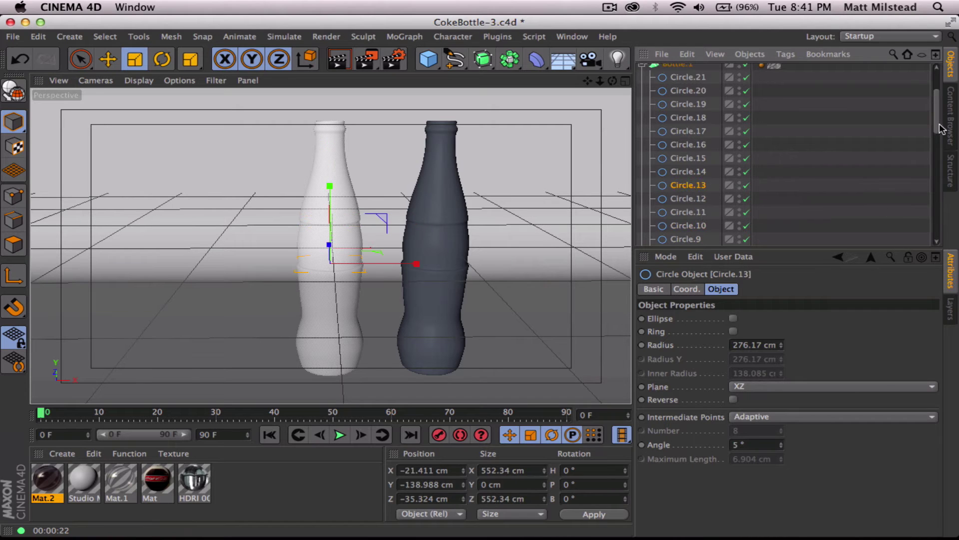
pyautogui.scroll(3, 686, 132)
pyautogui.keyDown('shift'); pyautogui.click(686, 127); pyautogui.keyUp('shift')
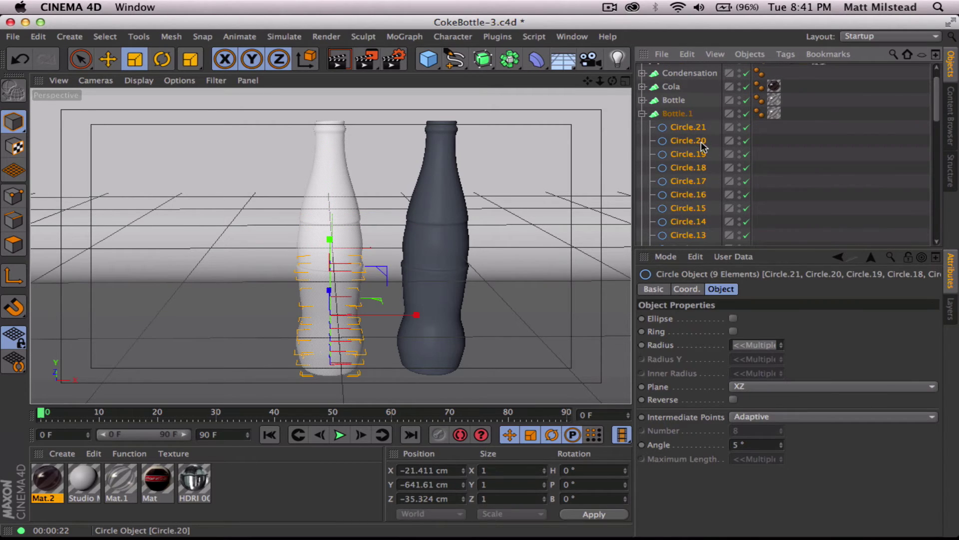
pyautogui.press('Delete')
# Delete Circle.9 through Circle.23, leaving only Circle.12, Circle.11 and Circle.10
pyautogui.click(685, 168)
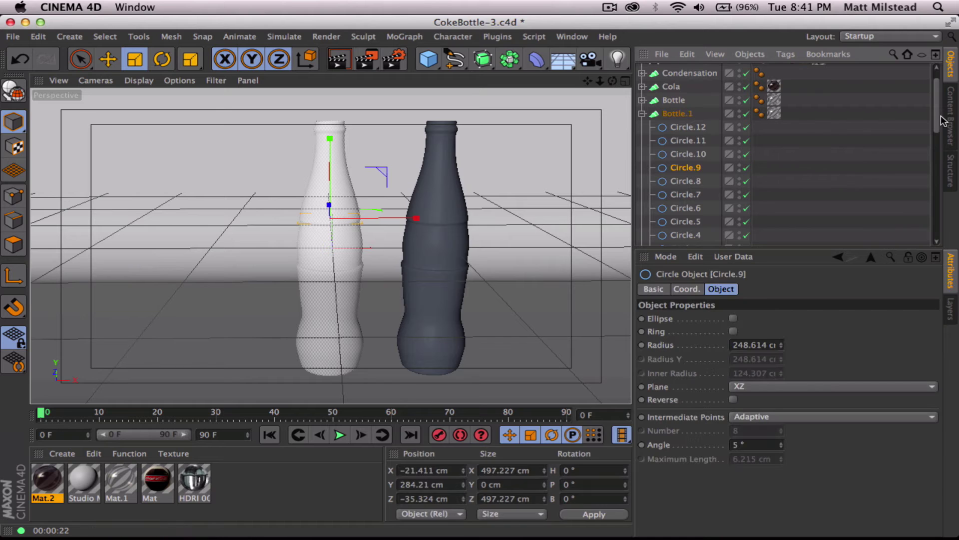
pyautogui.moveTo(937, 120); pyautogui.dragTo(948, 234)
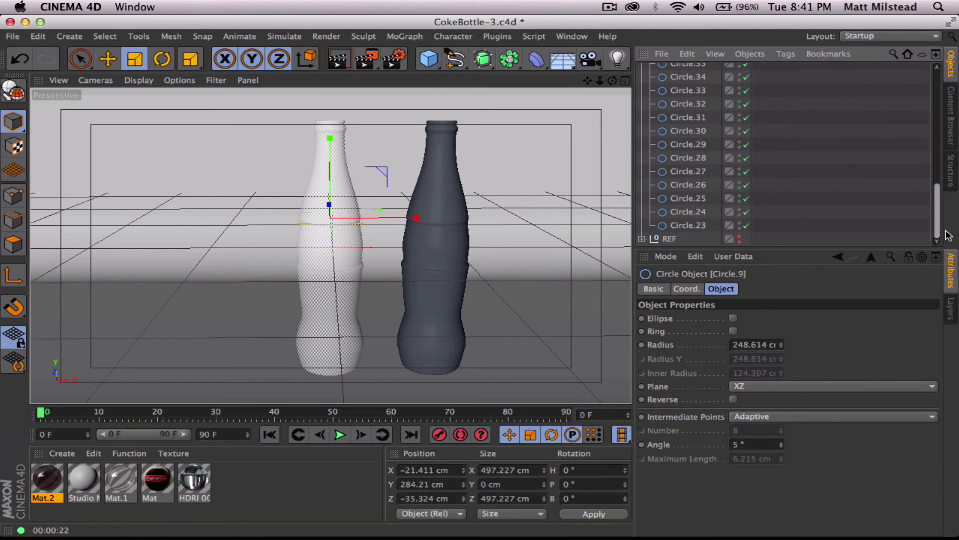
pyautogui.keyDown('shift'); pyautogui.click(687, 225); pyautogui.keyUp('shift')
pyautogui.press('Delete')
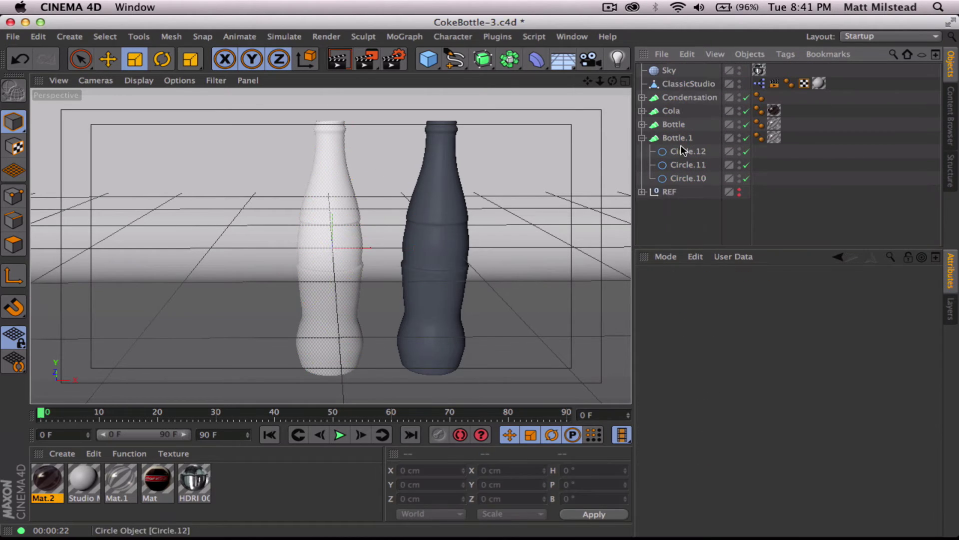
# Duplicate Circle.12, Circle.11 and Circle.10 inside Bottle.1
pyautogui.click(642, 138)
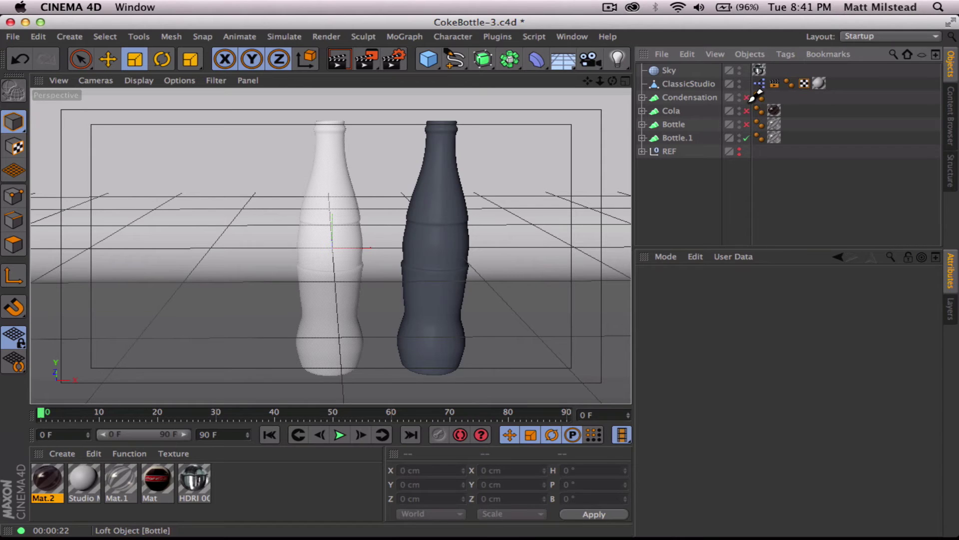
pyautogui.scroll(5, 486, 228)
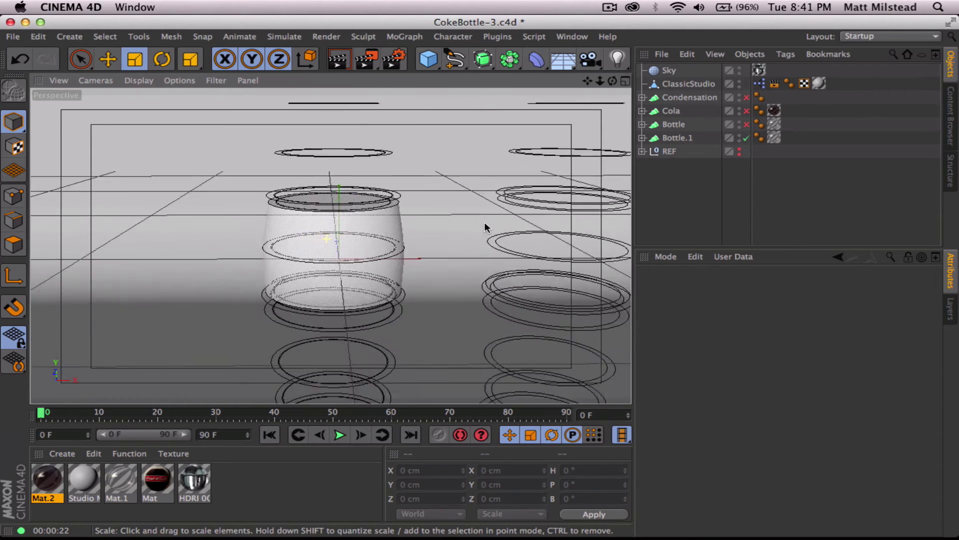
pyautogui.scroll(8, 363, 257)
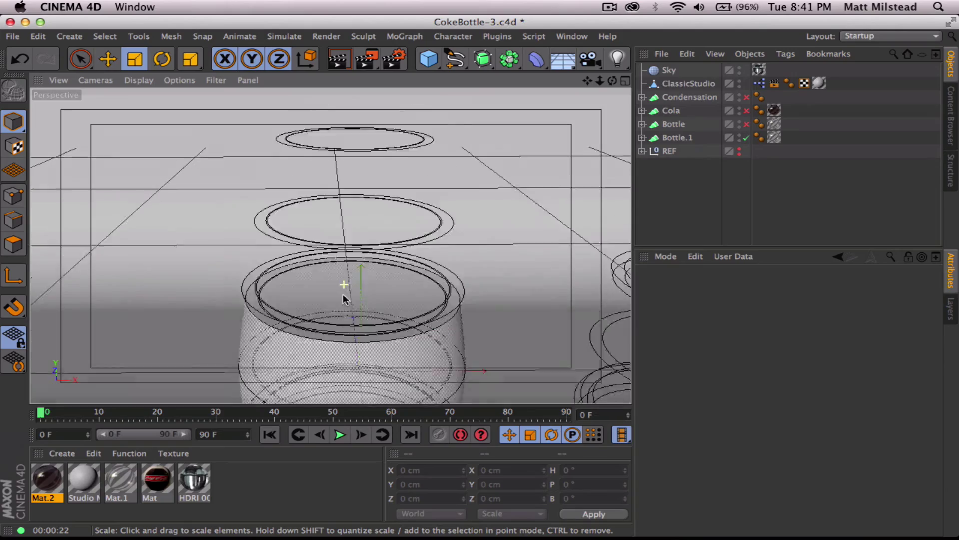
pyautogui.scroll(10, 342, 294)
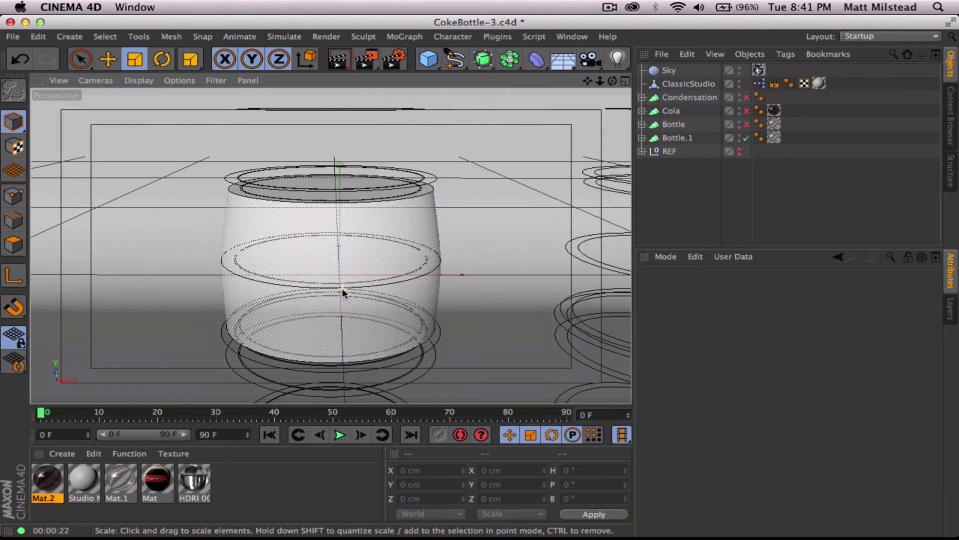
pyautogui.keyDown('alt'); pyautogui.moveTo(342, 288); pyautogui.dragTo(302, 305); pyautogui.keyUp('alt')
pyautogui.click(642, 138)
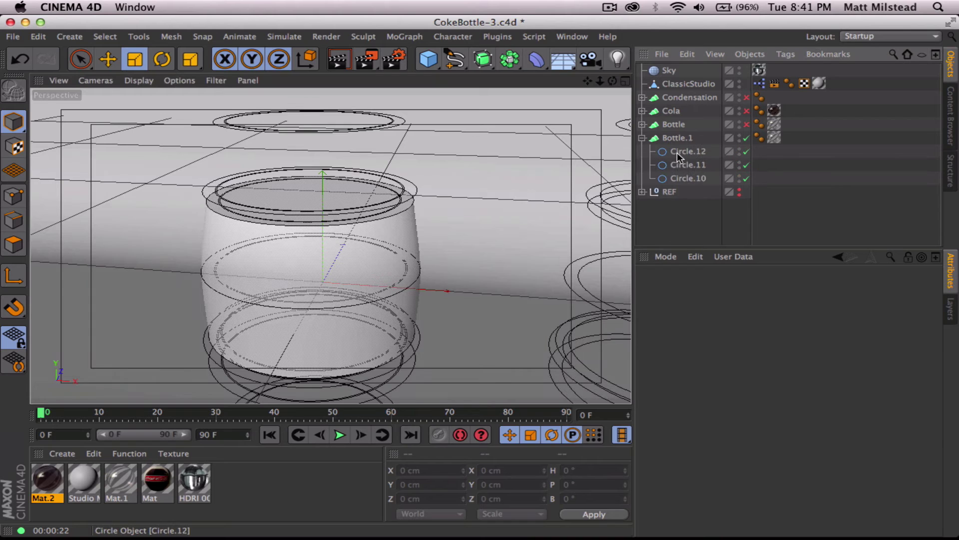
pyautogui.click(686, 151)
pyautogui.keyDown('shift'); pyautogui.click(687, 179); pyautogui.keyUp('shift')
pyautogui.keyDown('ctrl'); pyautogui.moveTo(687, 181); pyautogui.dragTo(685, 206); pyautogui.keyUp('ctrl')
# Scale the three copied circles individually with Per-Object Manipulation to form a band
pyautogui.click(683, 219)
pyautogui.keyDown('shift'); pyautogui.click(685, 192); pyautogui.keyUp('shift')
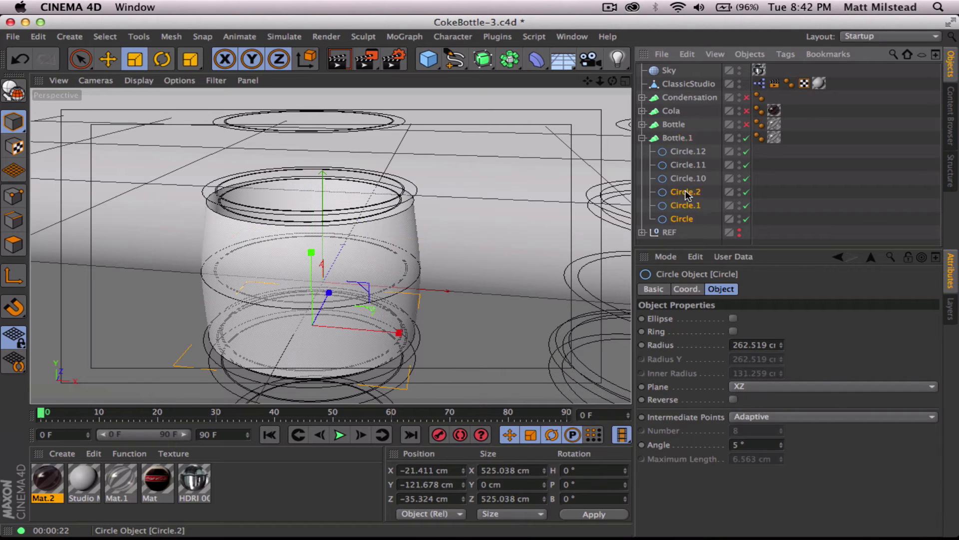
pyautogui.moveTo(320, 239); pyautogui.dragTo(324, 320)
pyautogui.keyDown('alt'); pyautogui.moveTo(324, 320); pyautogui.dragTo(382, 300, button='right'); pyautogui.keyUp('alt')
pyautogui.press('t')
pyautogui.click(753, 319)
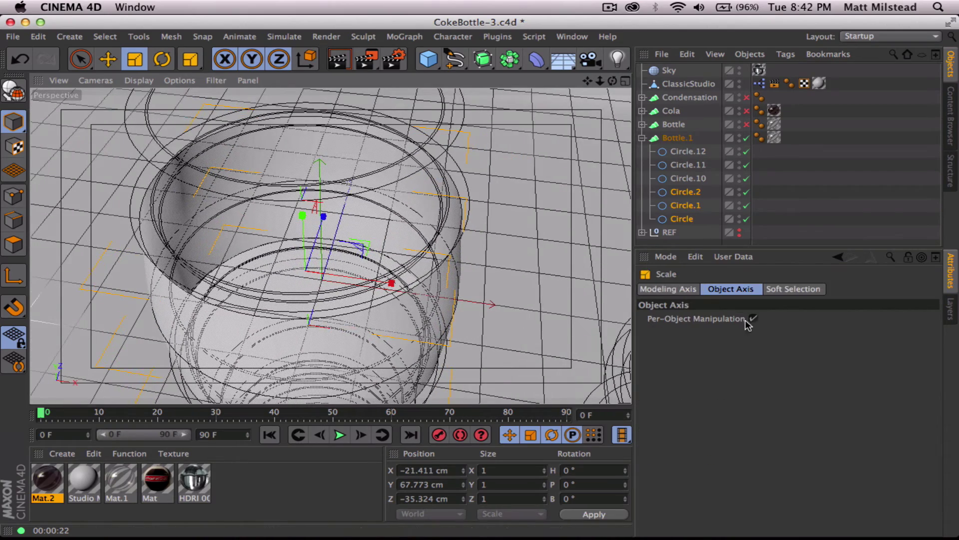
pyautogui.moveTo(368, 229); pyautogui.dragTo(361, 226)
pyautogui.keyDown('alt'); pyautogui.moveTo(361, 225); pyautogui.dragTo(344, 245, button='right'); pyautogui.keyUp('alt')
pyautogui.keyDown('alt'); pyautogui.moveTo(344, 245); pyautogui.dragTo(308, 250); pyautogui.keyUp('alt')
# Show Condensation, Cola and Bottle in the viewport again and select Bottle.1
pyautogui.click(747, 125)
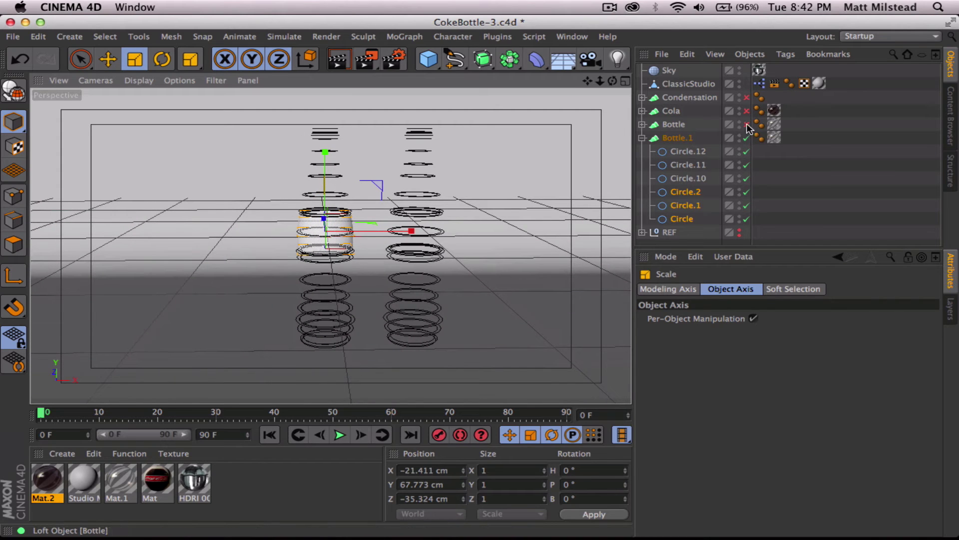
pyautogui.click(746, 111)
pyautogui.click(747, 98)
pyautogui.click(642, 138)
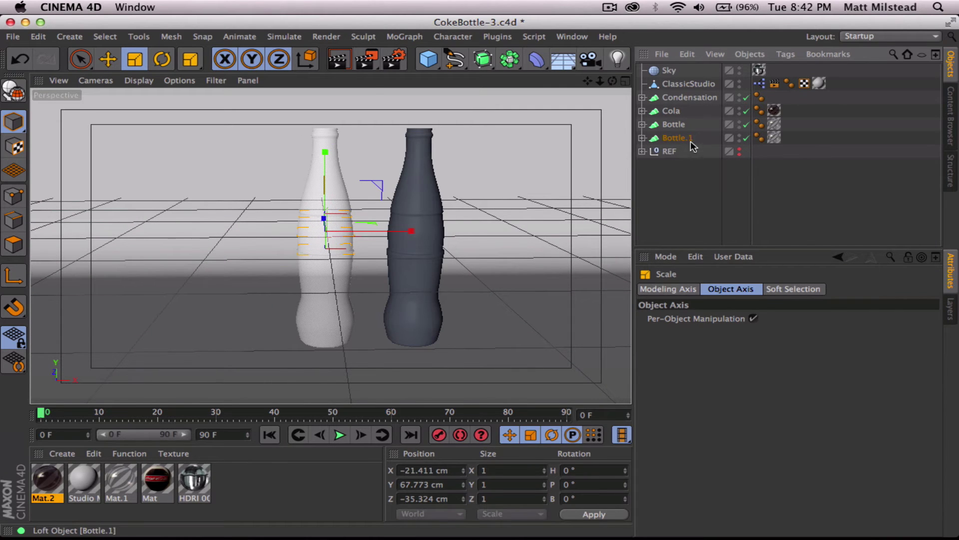
pyautogui.click(677, 137)
pyautogui.doubleClick(680, 138)
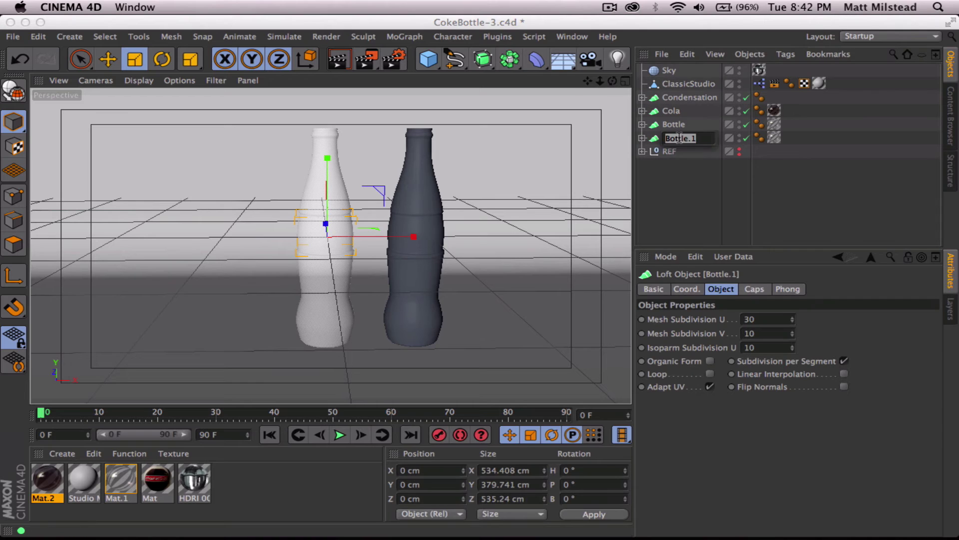
# Rename Bottle.1 to 'Label' and create a new material, Mat.3
pyautogui.write('Label')
pyautogui.press('Return')
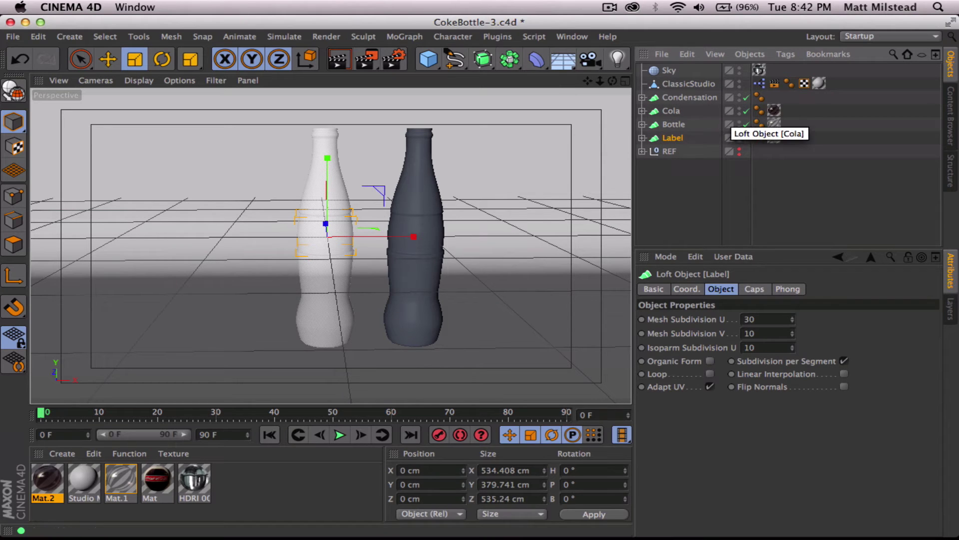
pyautogui.doubleClick(269, 480)
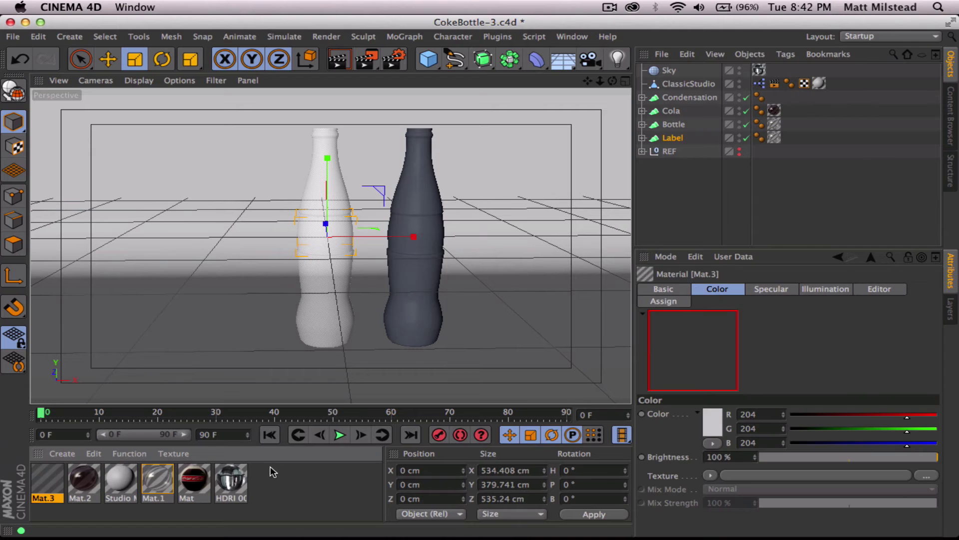
# Enable reflection on Mat.3 and set its reflection brightness to 25%
pyautogui.click(679, 289)
pyautogui.moveTo(686, 247); pyautogui.dragTo(686, 176)
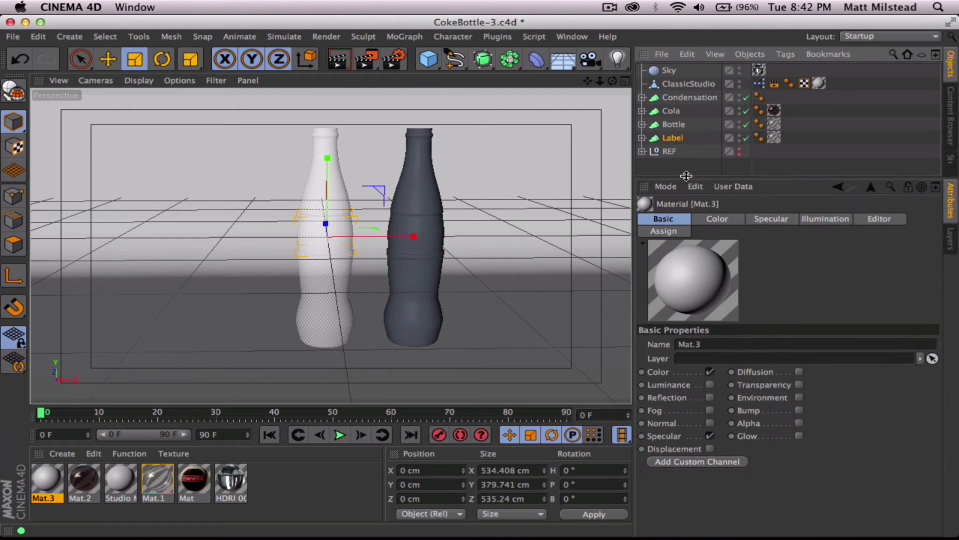
pyautogui.click(709, 395)
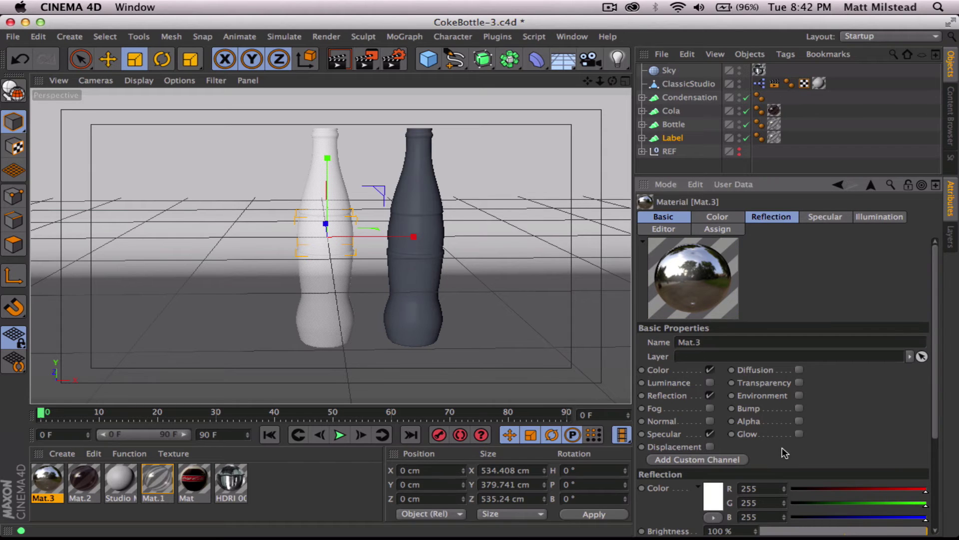
pyautogui.click(722, 217)
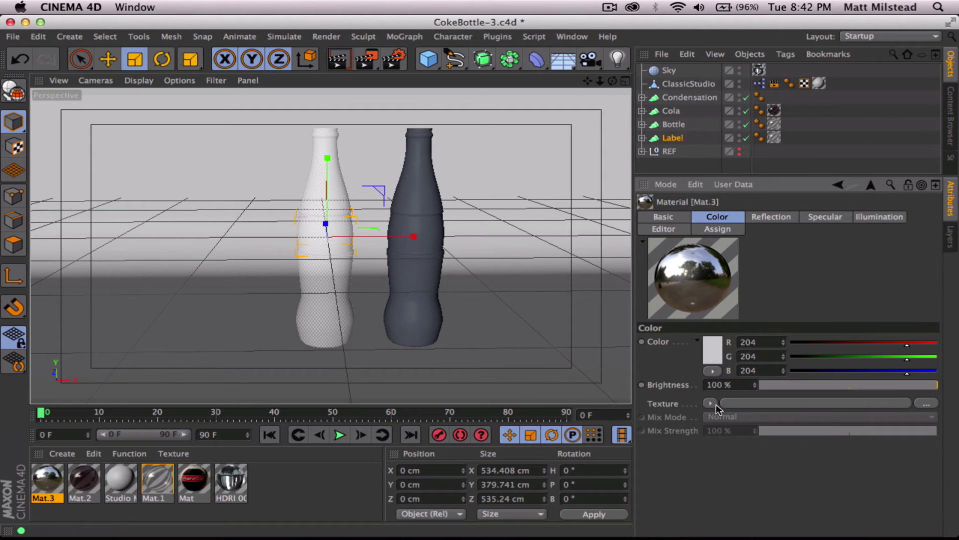
pyautogui.click(772, 217)
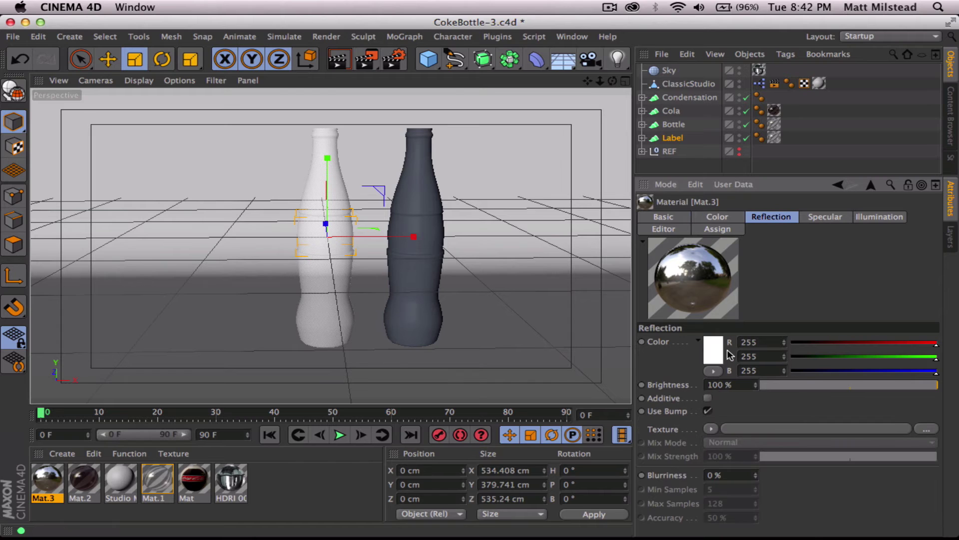
pyautogui.click(741, 384)
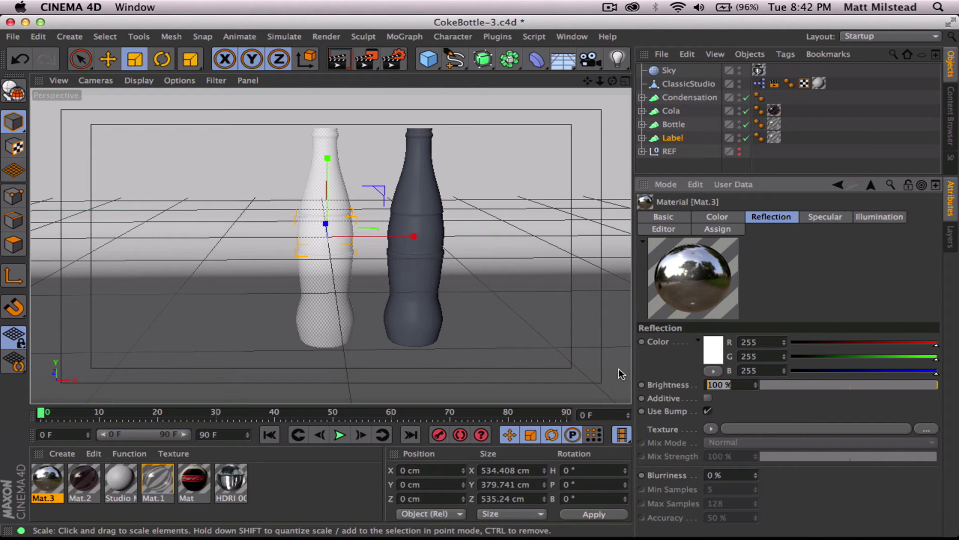
pyautogui.write('25')
pyautogui.press('Return')
pyautogui.click(718, 216)
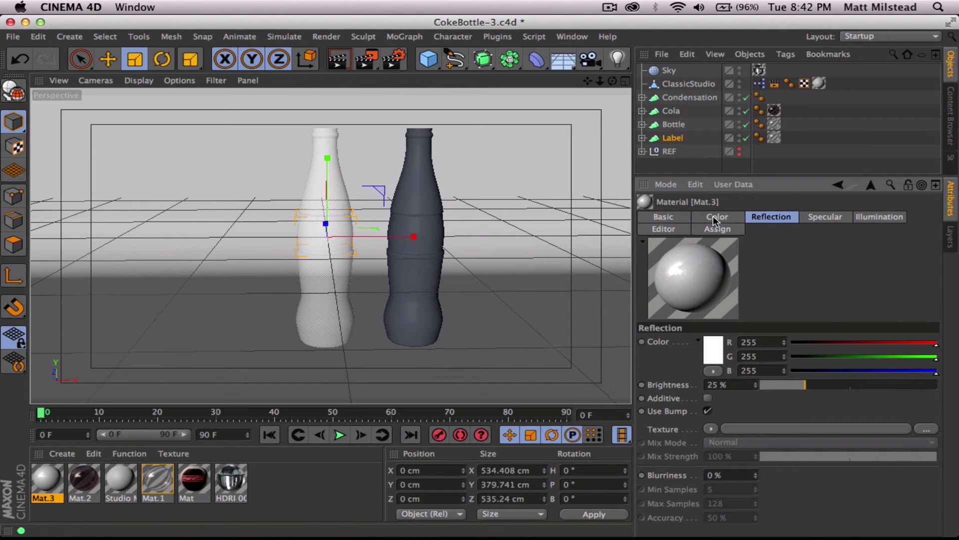
pyautogui.click(711, 404)
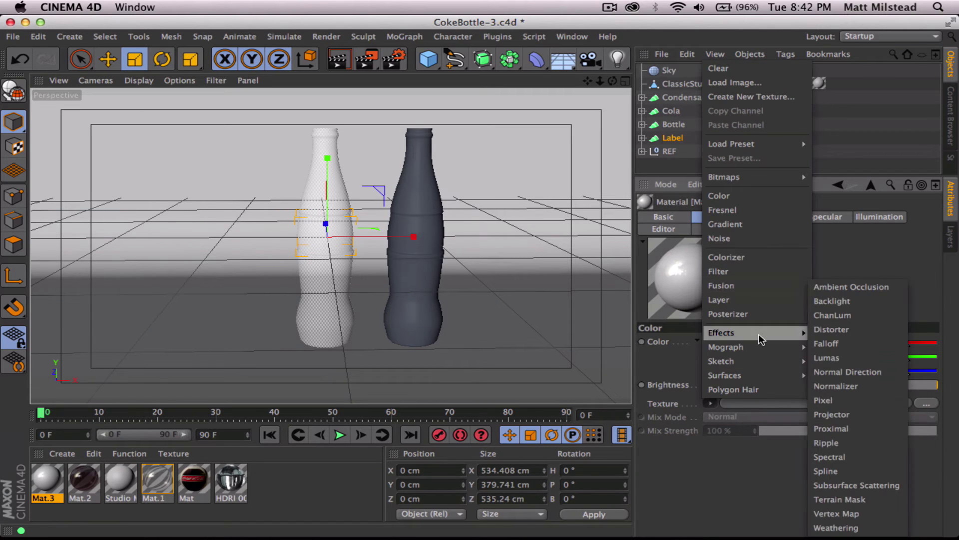
# Load a Checkerboard texture into Mat.3's colour channel with U Frequency 0
pyautogui.moveTo(724, 374)
pyautogui.click(854, 244)
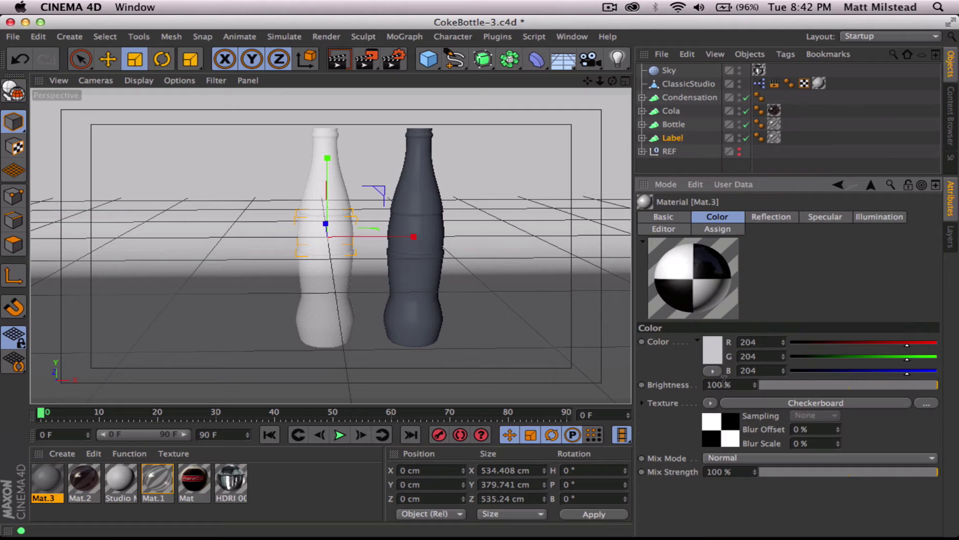
pyautogui.click(719, 438)
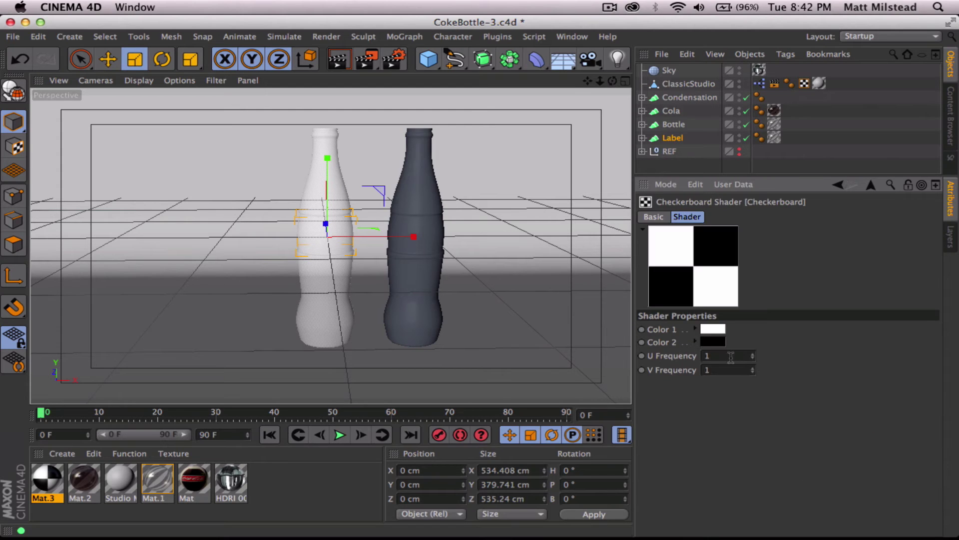
pyautogui.write('0')
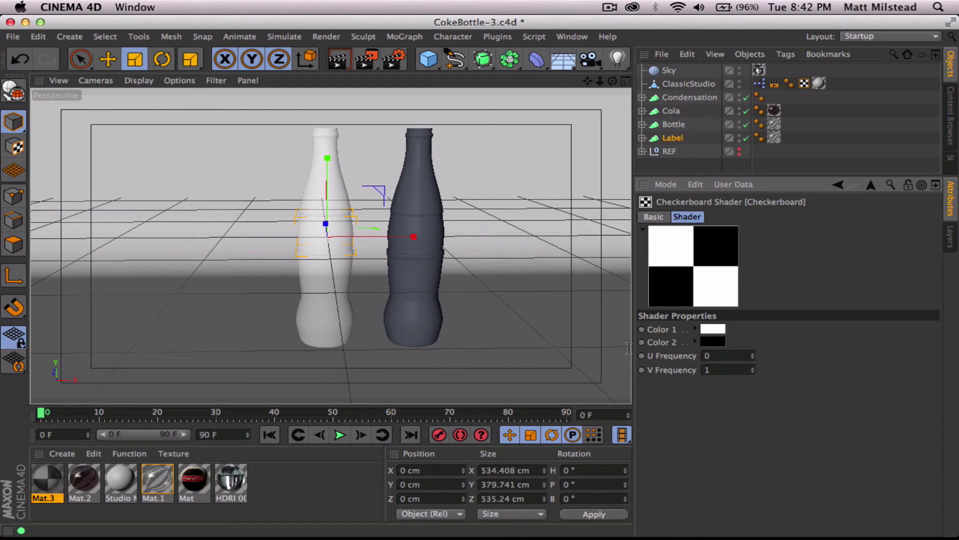
pyautogui.press('Return')
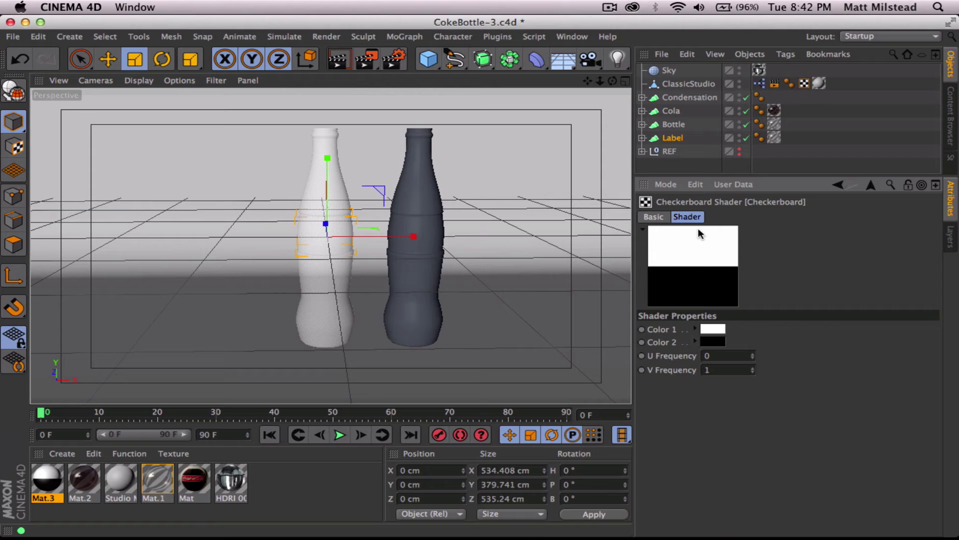
# Make the checkerboard's second colour dark red and apply Mat.3 to Label
pyautogui.click(720, 343)
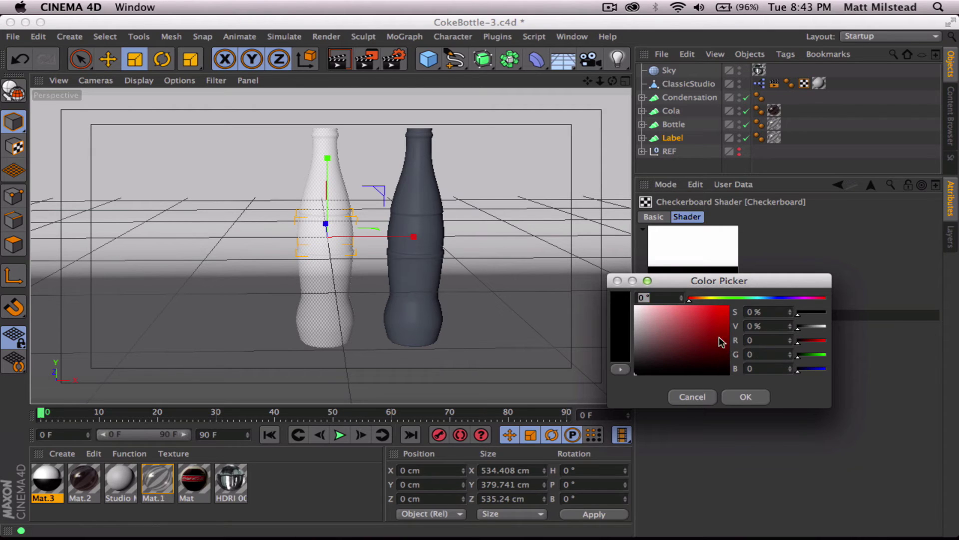
pyautogui.moveTo(722, 342); pyautogui.dragTo(723, 355)
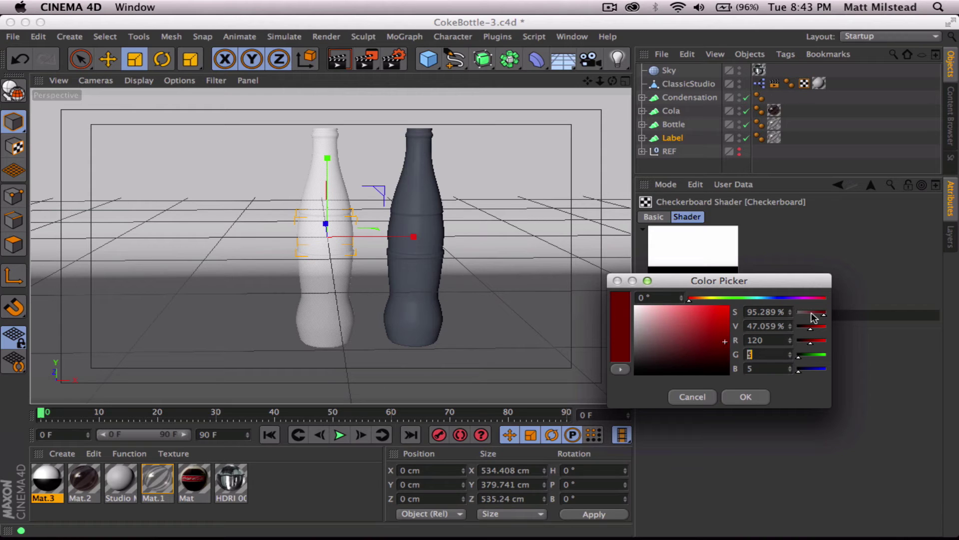
pyautogui.press('Tab')
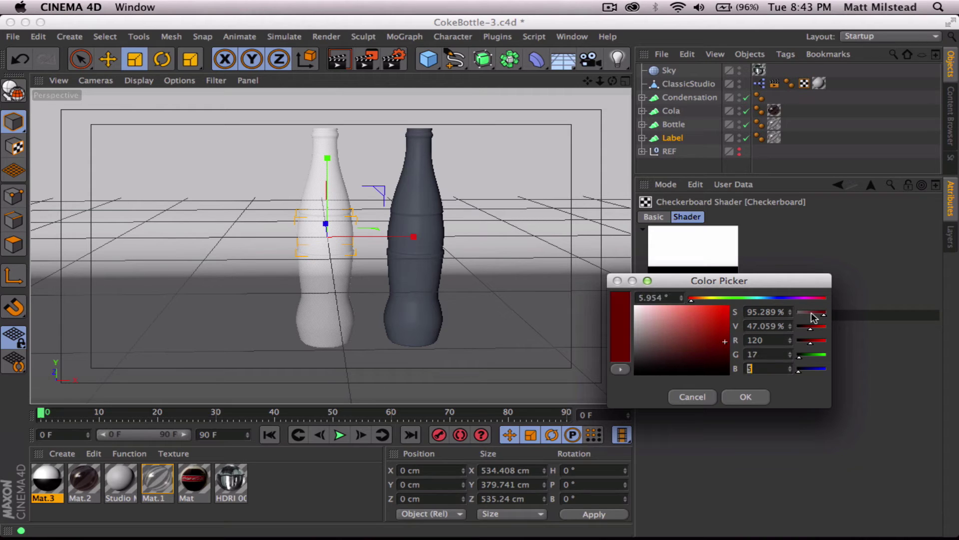
pyautogui.press('Return')
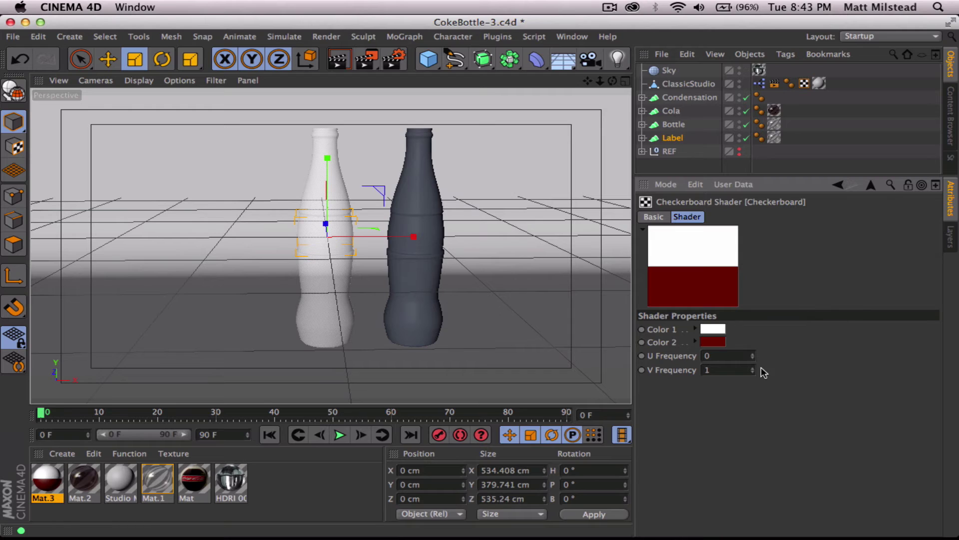
pyautogui.moveTo(50, 487); pyautogui.dragTo(685, 139)
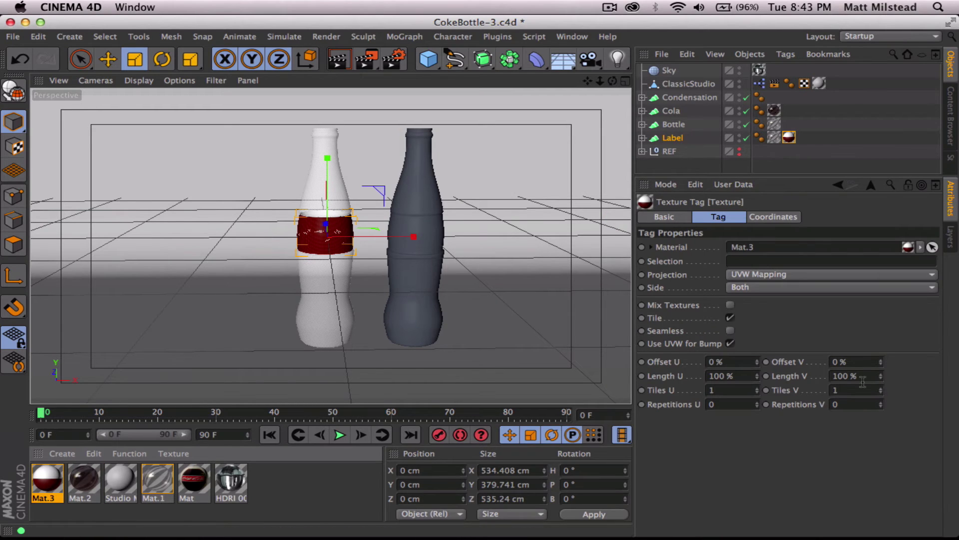
# Set Label's texture tag to Offset V 94%, Length V 78% and Tiles V 1.282
pyautogui.moveTo(881, 361)
pyautogui.mouseDown()
pyautogui.moveTo(881, 338)
pyautogui.moveTo(882, 384)
pyautogui.moveTo(880, 351)
pyautogui.mouseUp()
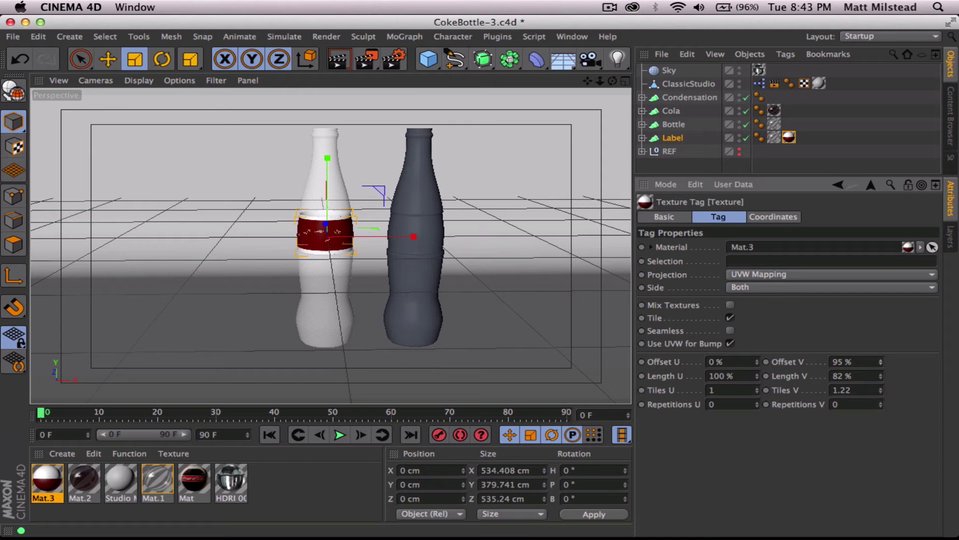
pyautogui.keyDown('alt'); pyautogui.moveTo(315, 243); pyautogui.dragTo(518, 251, button='right'); pyautogui.keyUp('alt')
pyautogui.keyDown('alt'); pyautogui.moveTo(517, 251); pyautogui.dragTo(410, 273); pyautogui.keyUp('alt')
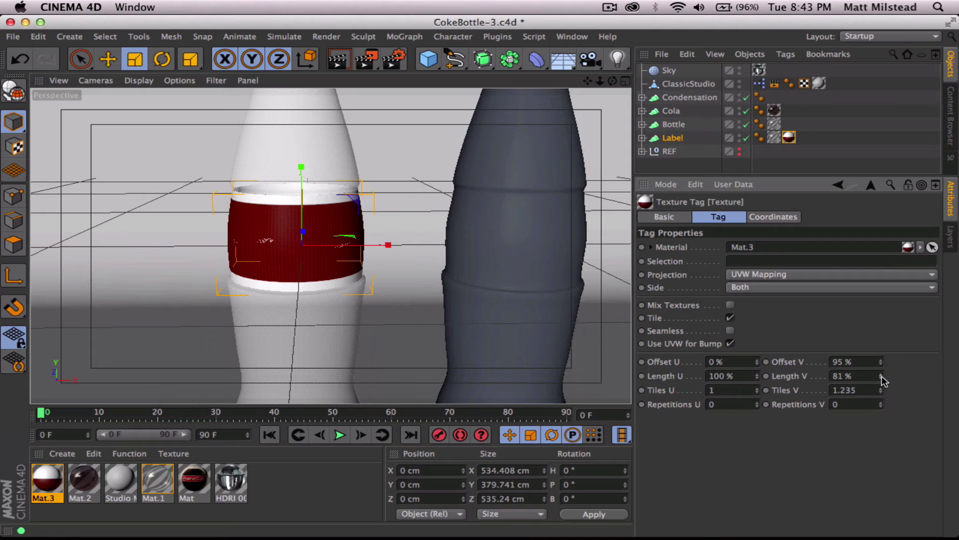
pyautogui.moveTo(881, 378); pyautogui.dragTo(882, 366)
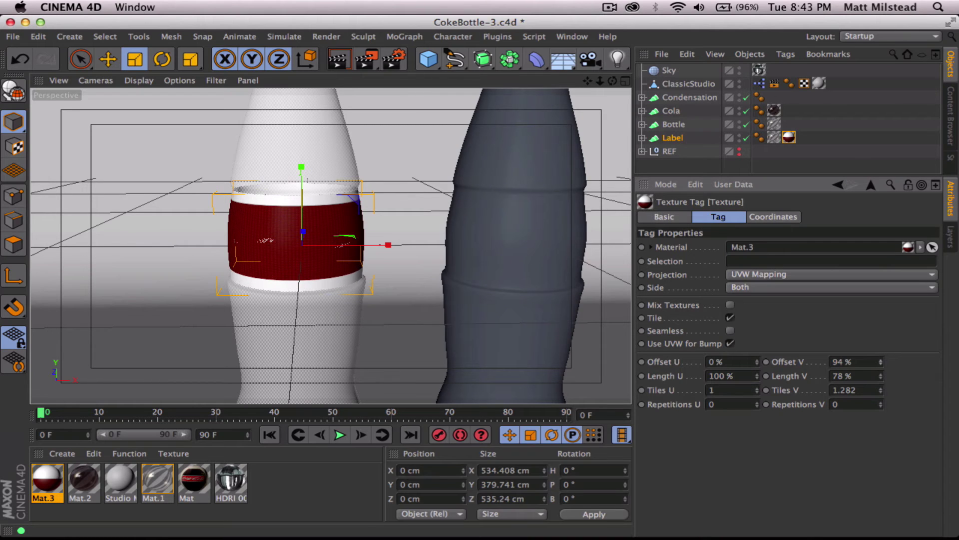
pyautogui.keyDown('alt'); pyautogui.moveTo(475, 260); pyautogui.dragTo(442, 264); pyautogui.keyUp('alt')
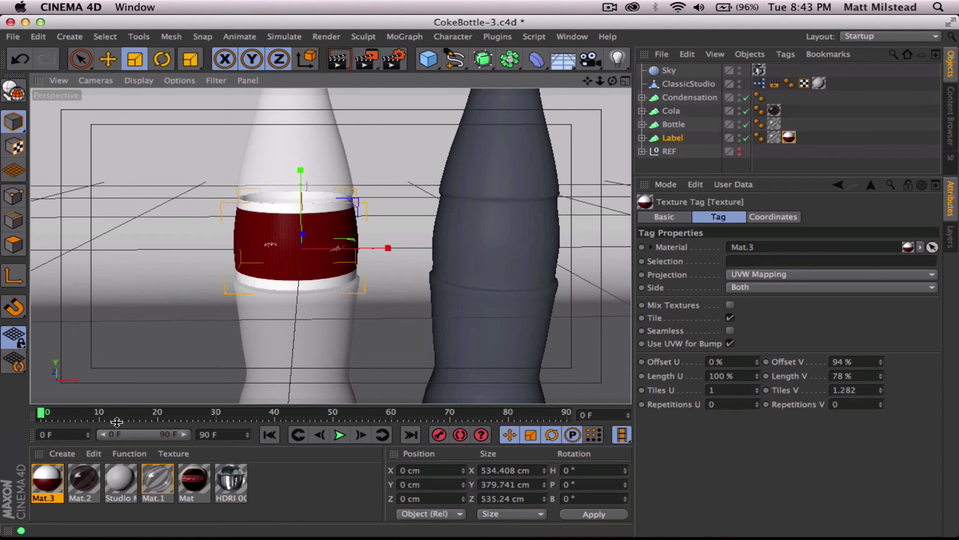
# Tighten Mat.3's specular highlight width to 22%
pyautogui.click(36, 480)
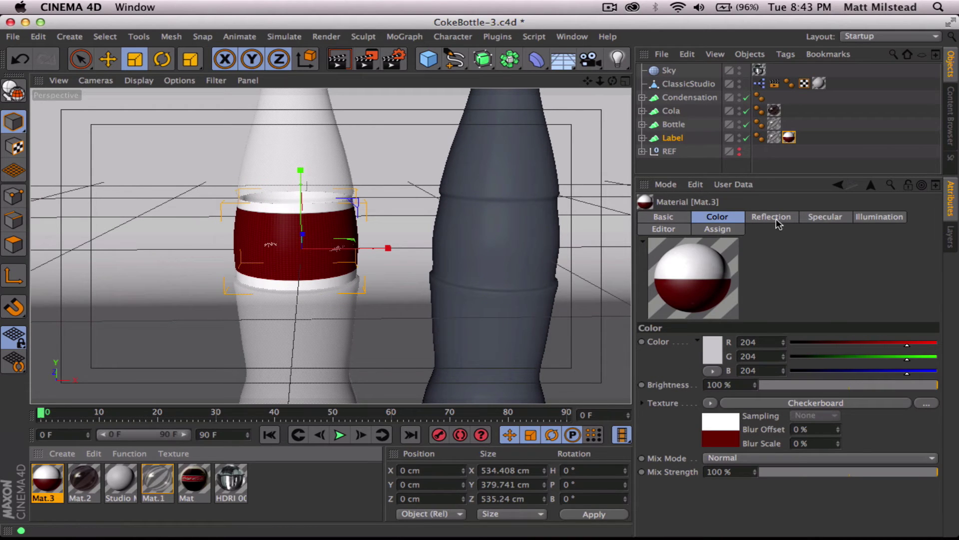
pyautogui.click(775, 218)
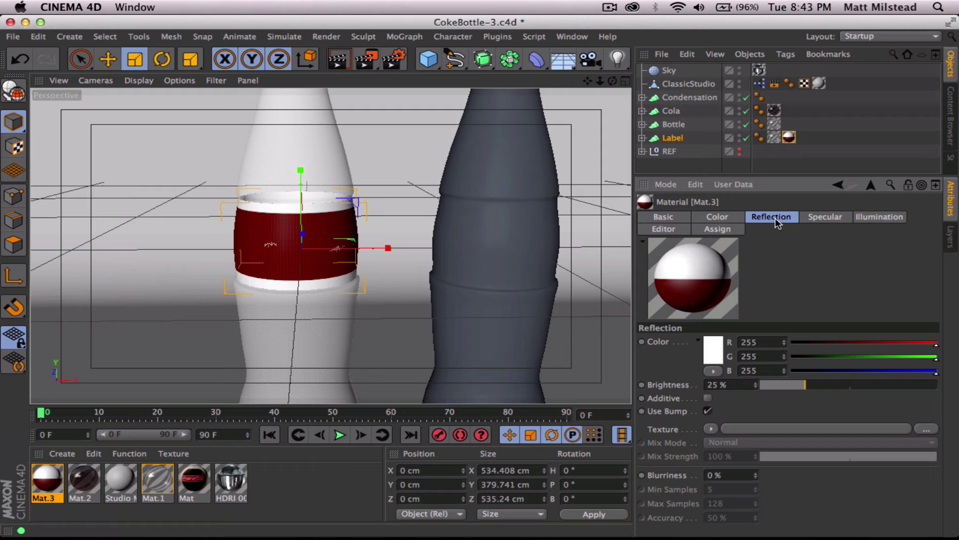
pyautogui.click(848, 220)
pyautogui.moveTo(771, 175); pyautogui.dragTo(772, 107)
pyautogui.moveTo(861, 470); pyautogui.dragTo(889, 481)
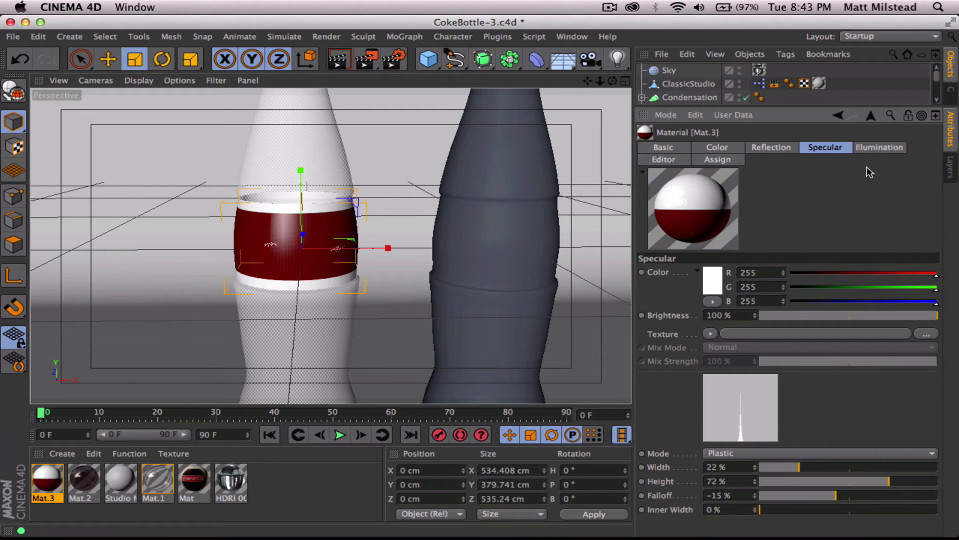
# Enable Mat.3's bump channel with a Turbulence Noise shader and render the viewport
pyautogui.click(684, 150)
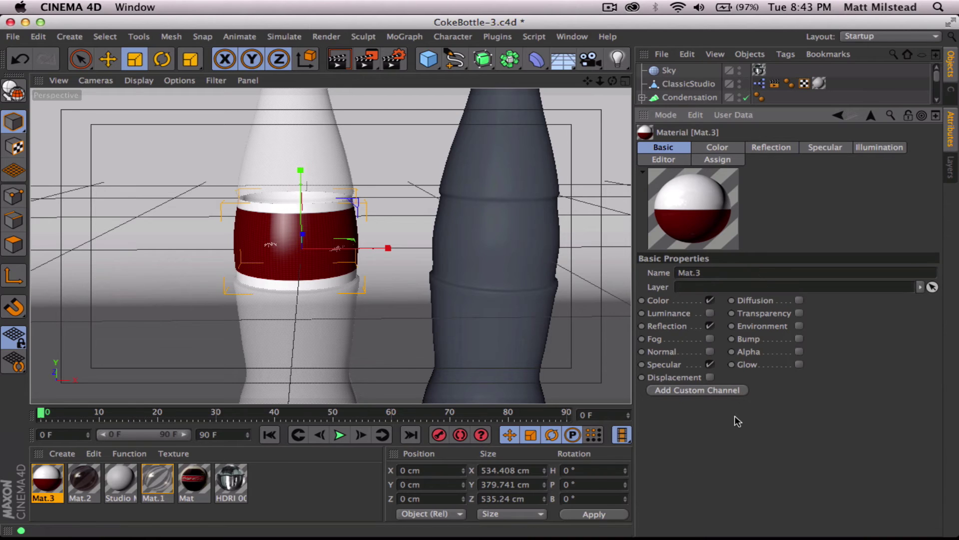
pyautogui.click(799, 340)
pyautogui.click(825, 149)
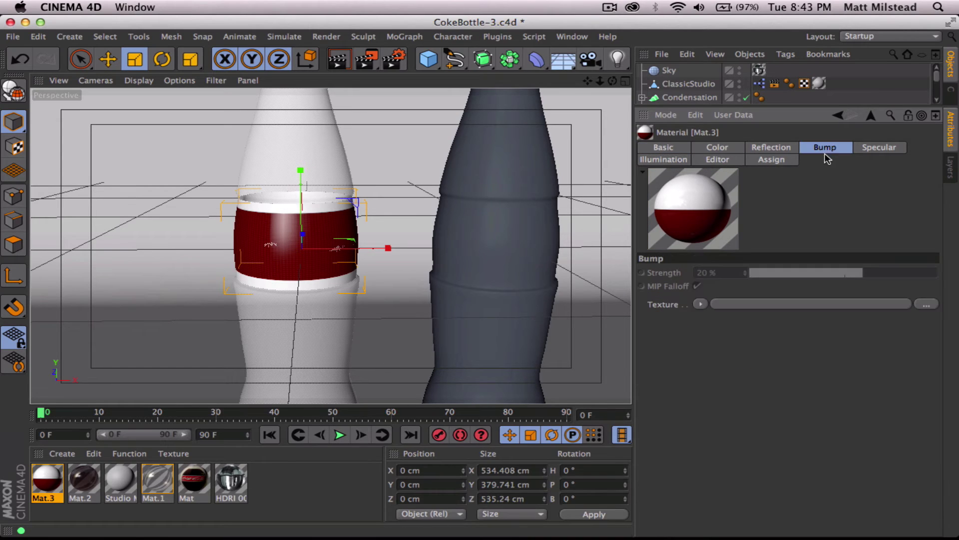
pyautogui.click(702, 305)
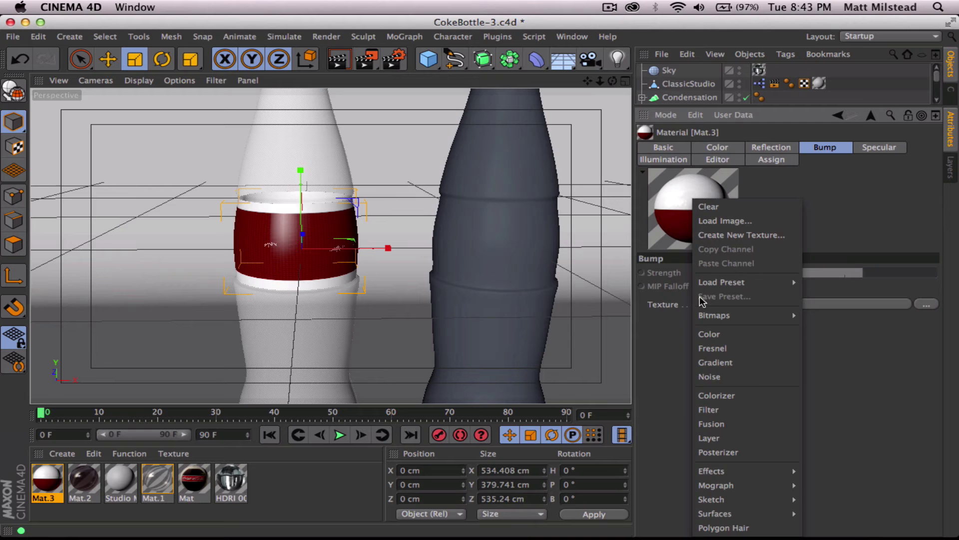
pyautogui.click(754, 385)
pyautogui.click(717, 338)
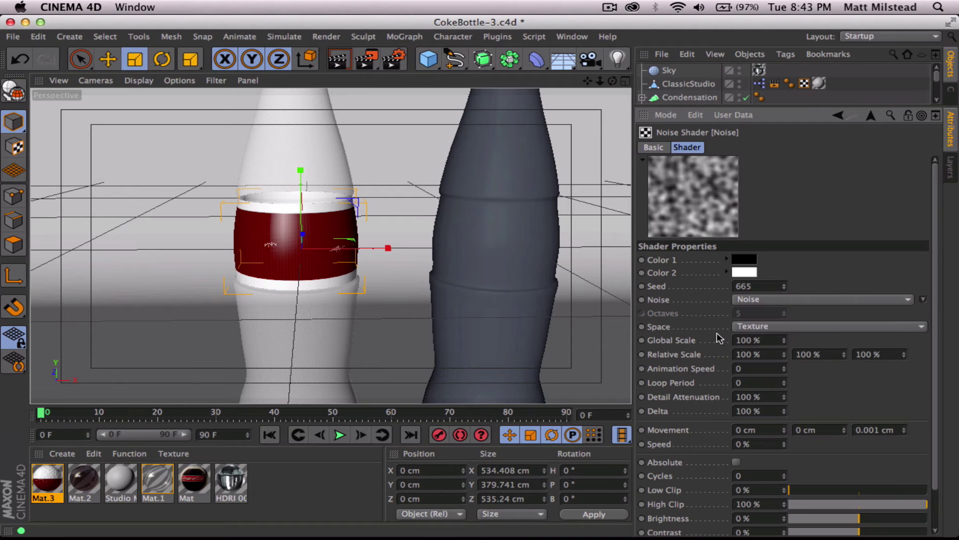
pyautogui.click(761, 300)
pyautogui.click(823, 396)
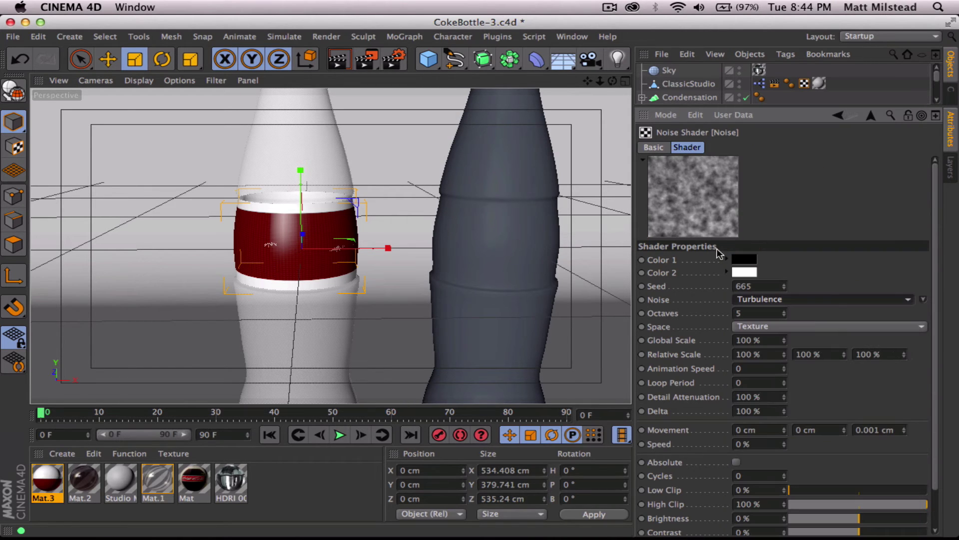
pyautogui.click(653, 148)
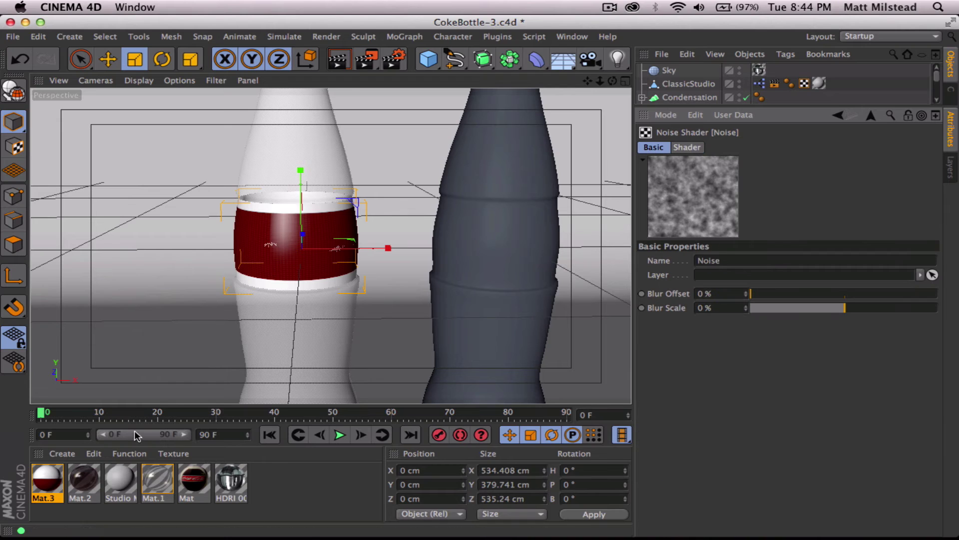
pyautogui.click(46, 486)
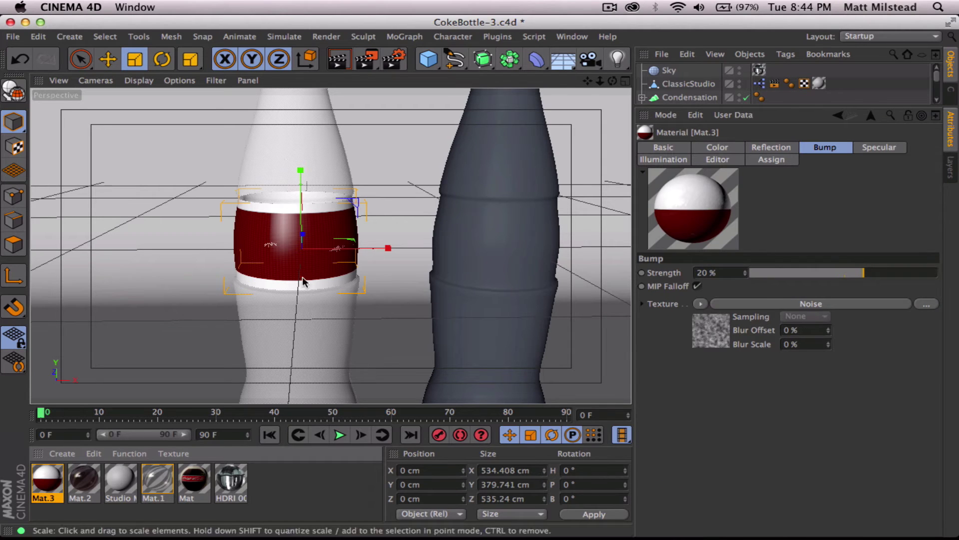
pyautogui.click(338, 59)
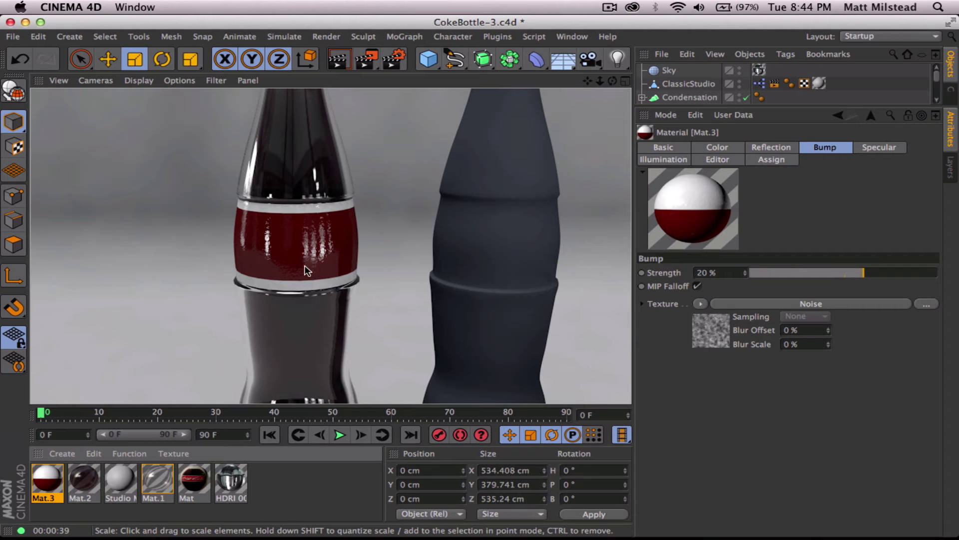
pyautogui.click(288, 257)
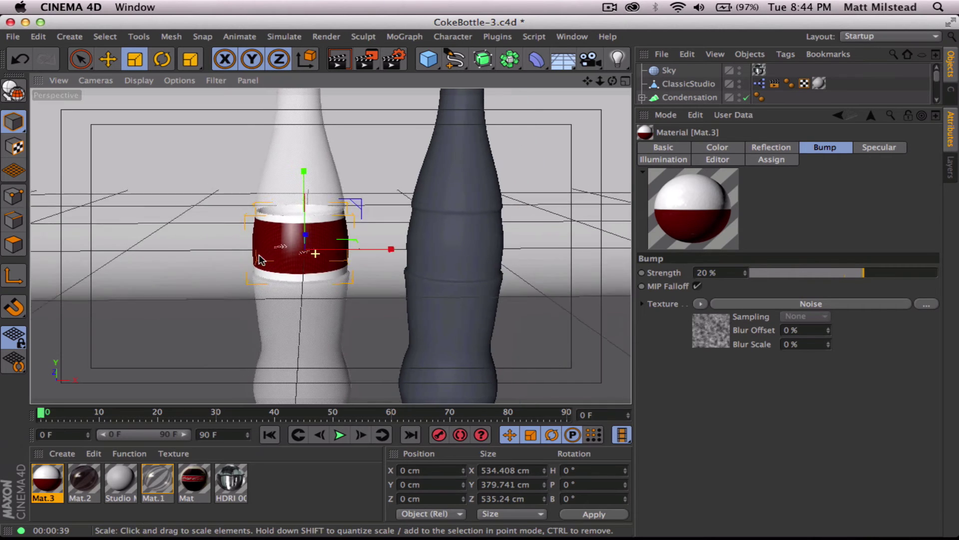
pyautogui.keyDown('alt'); pyautogui.moveTo(288, 258); pyautogui.dragTo(340, 250); pyautogui.keyUp('alt')
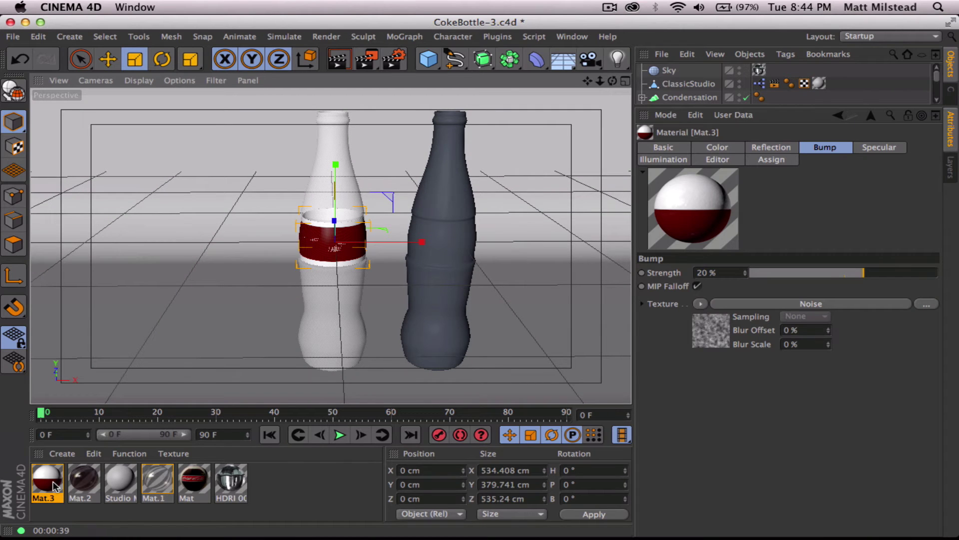
pyautogui.click(664, 149)
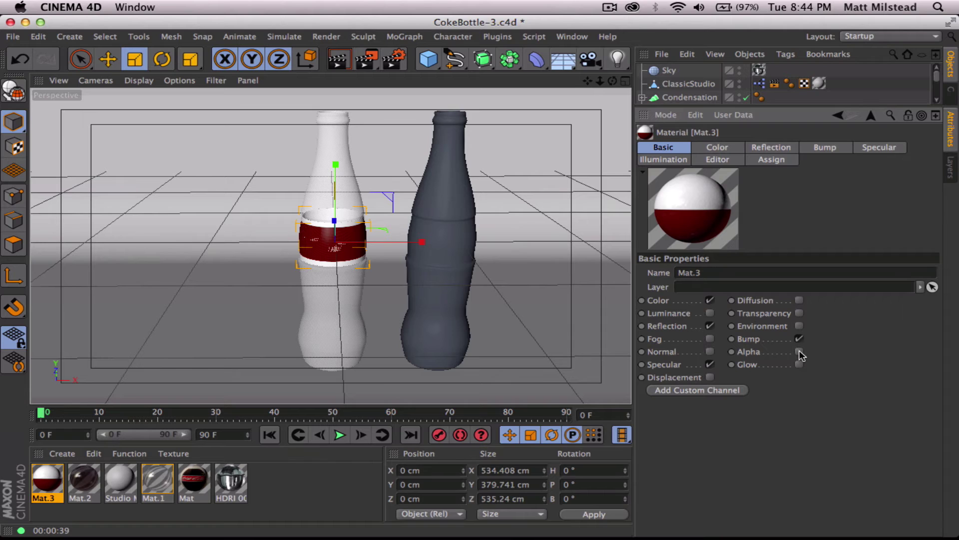
# Create a new material and preview broCola.psd as a colour texture image
pyautogui.doubleClick(305, 495)
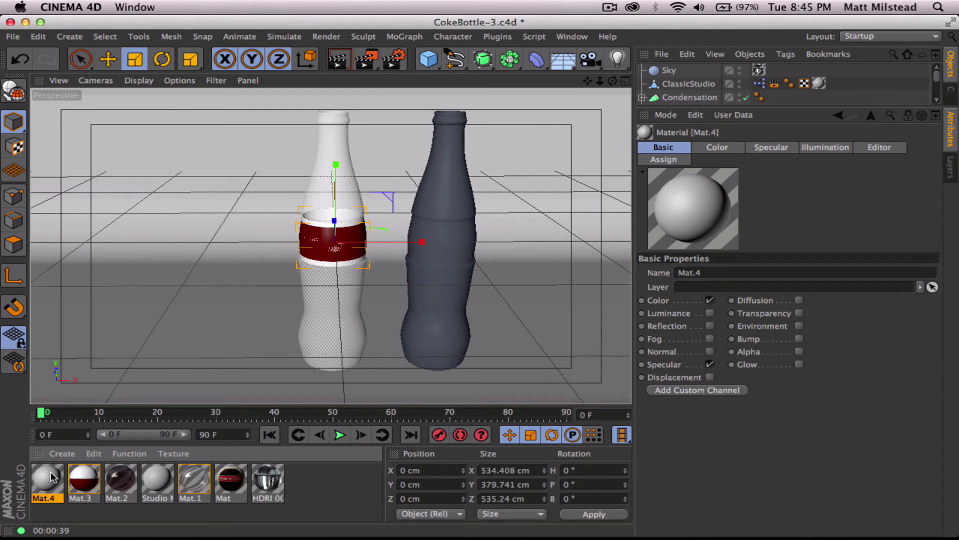
pyautogui.click(707, 148)
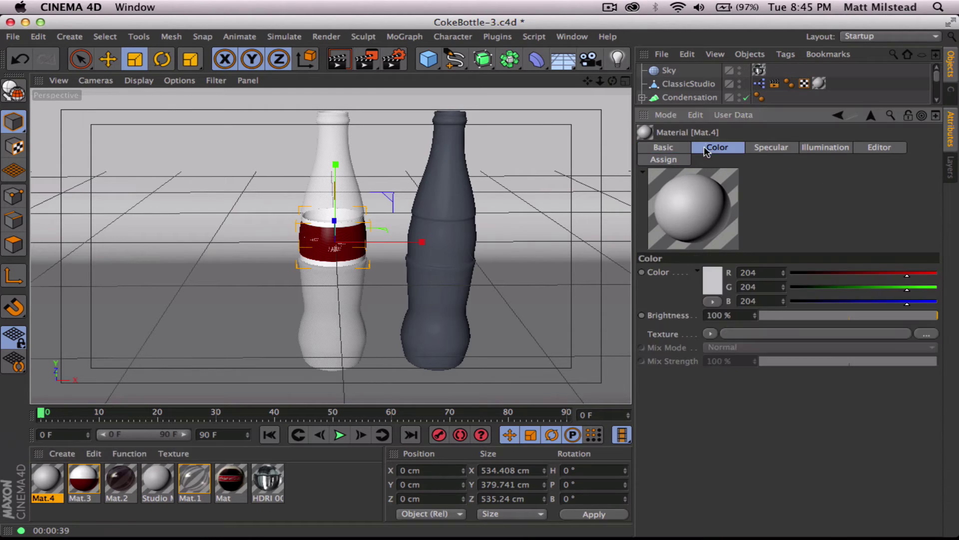
pyautogui.click(711, 334)
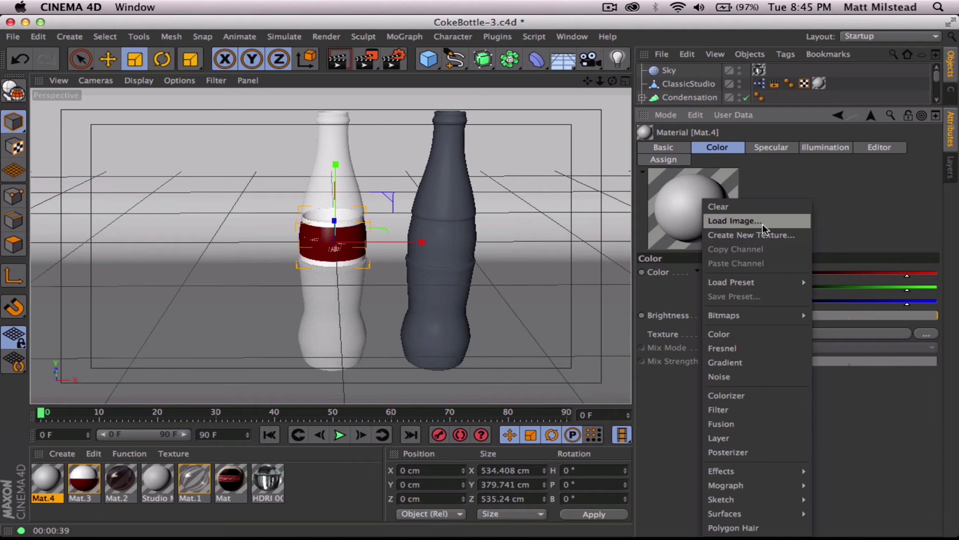
pyautogui.click(762, 224)
pyautogui.click(436, 152)
pyautogui.press('space')
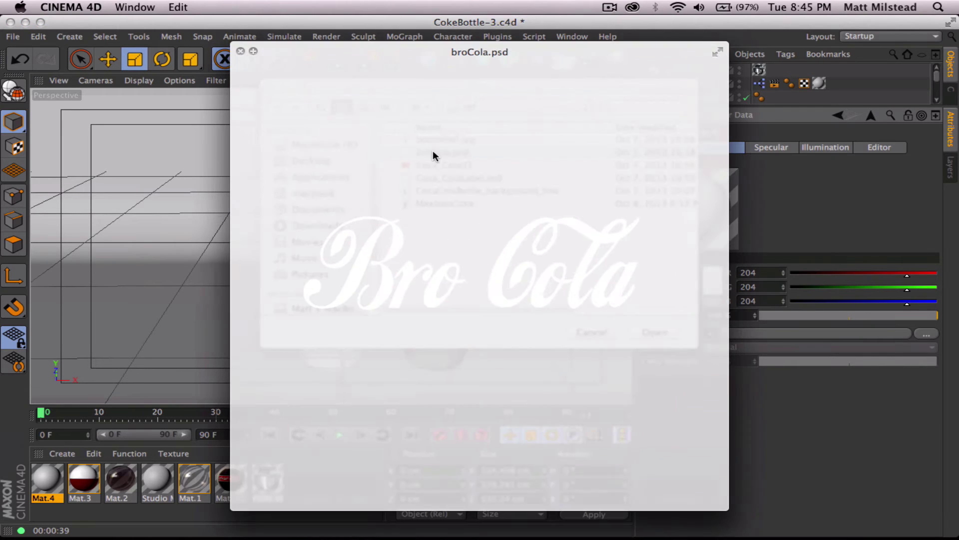
pyautogui.press('space')
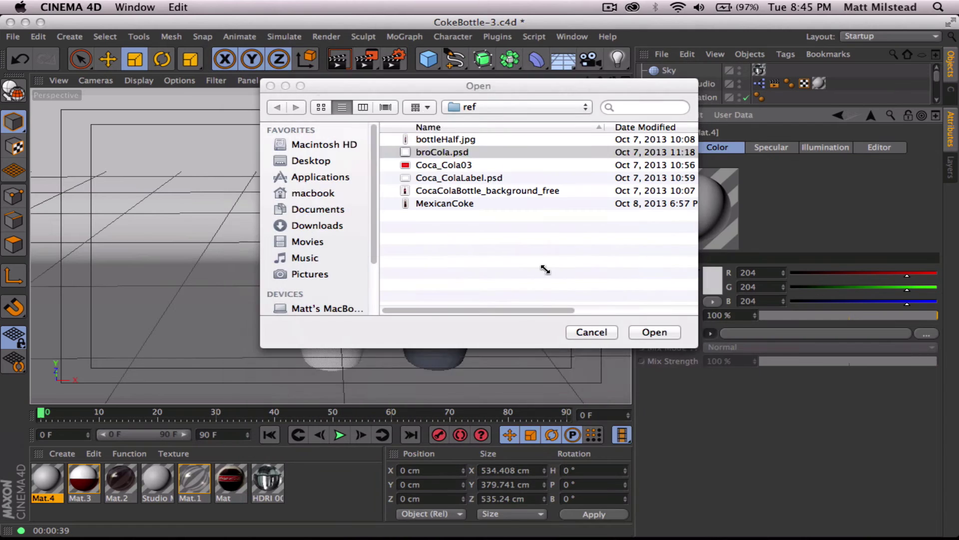
pyautogui.press('space')
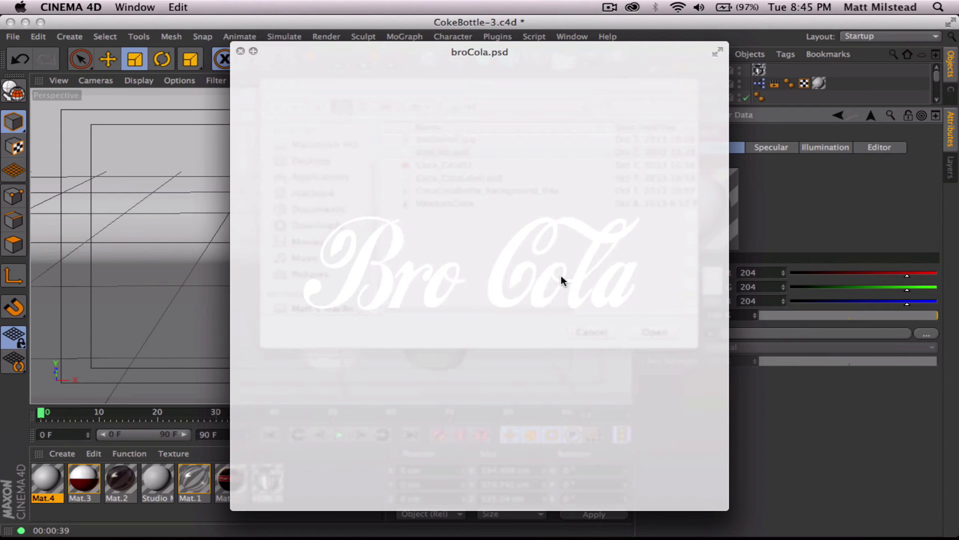
pyautogui.press('space')
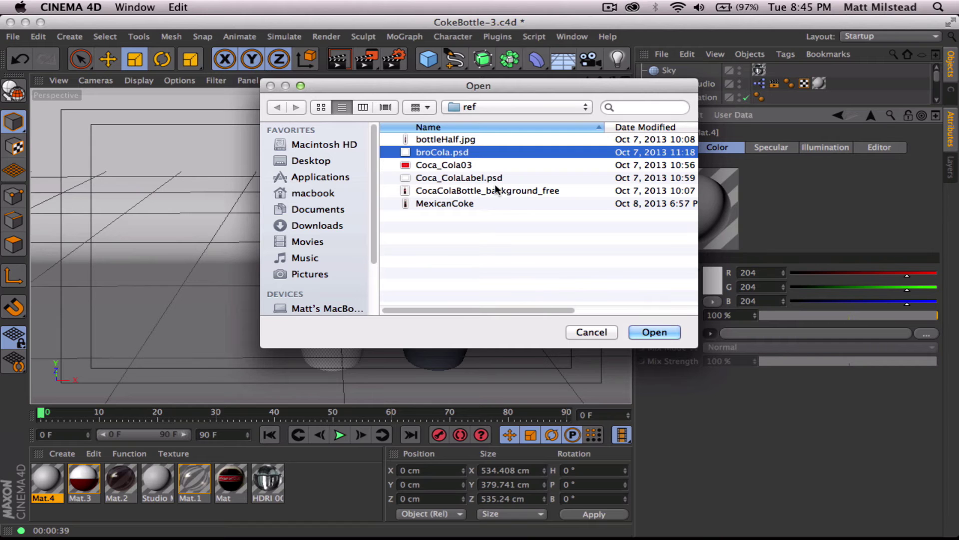
# Compare against Coca_ColaLabel.psd, then load broCola.psd as the colour texture
pyautogui.click(480, 177)
pyautogui.press('space')
pyautogui.press('space')
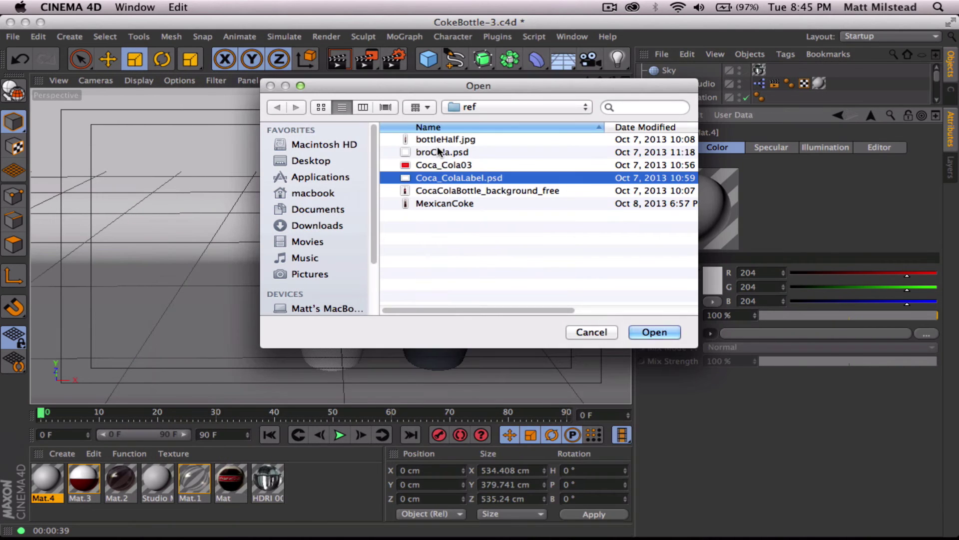
pyautogui.click(439, 151)
pyautogui.press('space')
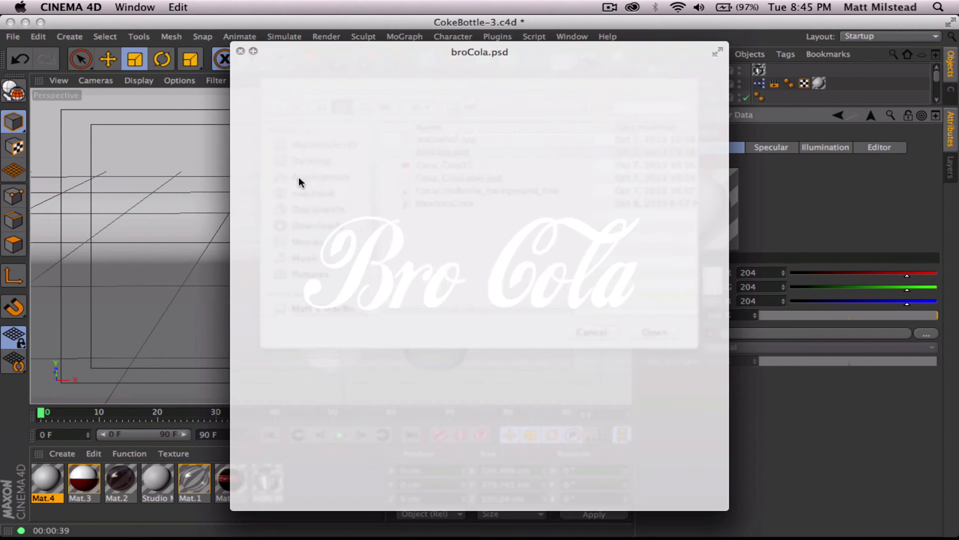
pyautogui.press('space')
pyautogui.click(671, 333)
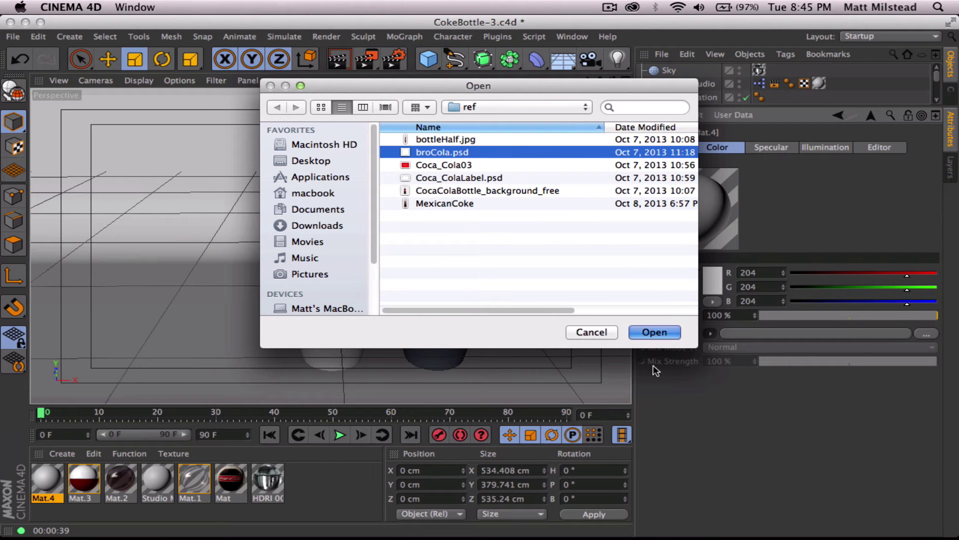
pyautogui.click(546, 212)
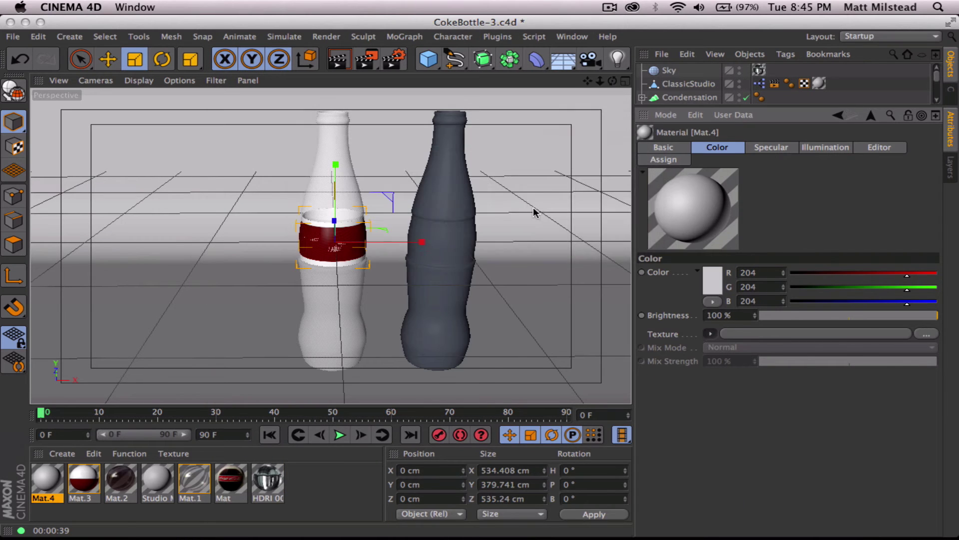
# Enable the Alpha channel and load broCola.psd as its texture, keeping the original location
pyautogui.click(668, 147)
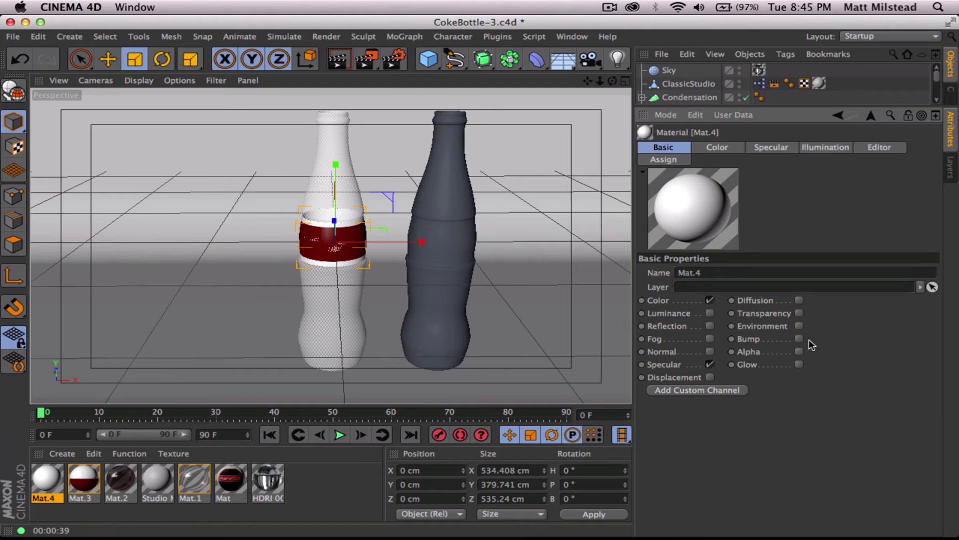
pyautogui.click(800, 352)
pyautogui.click(776, 147)
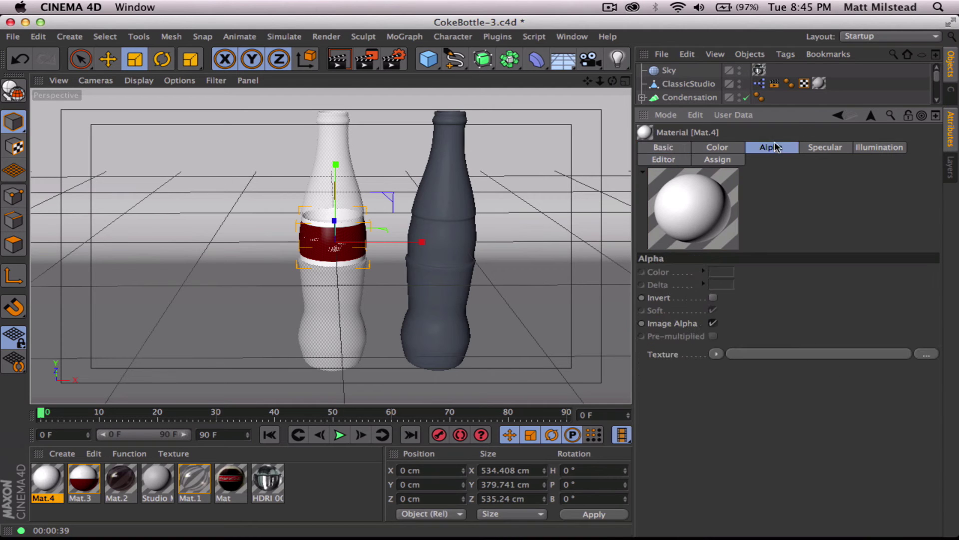
pyautogui.click(717, 354)
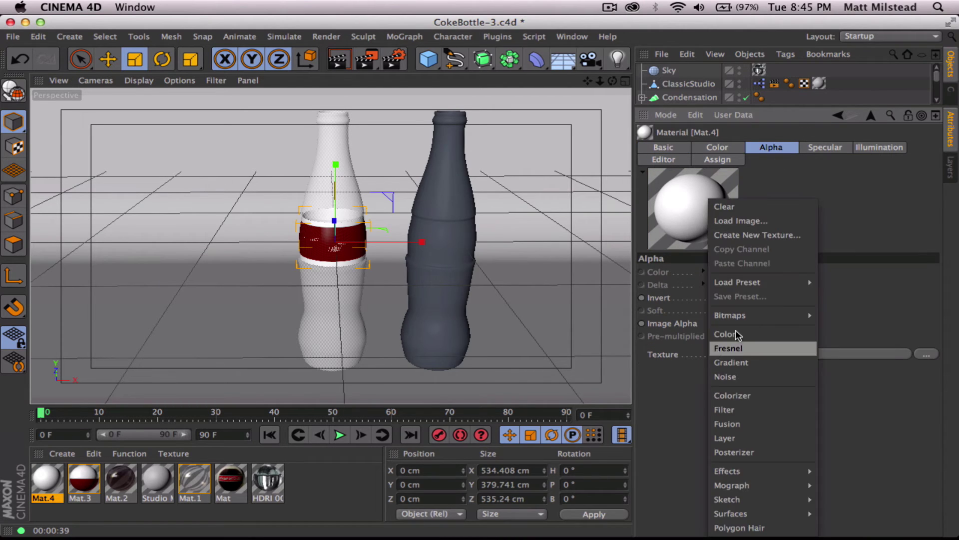
pyautogui.click(717, 222)
pyautogui.click(462, 153)
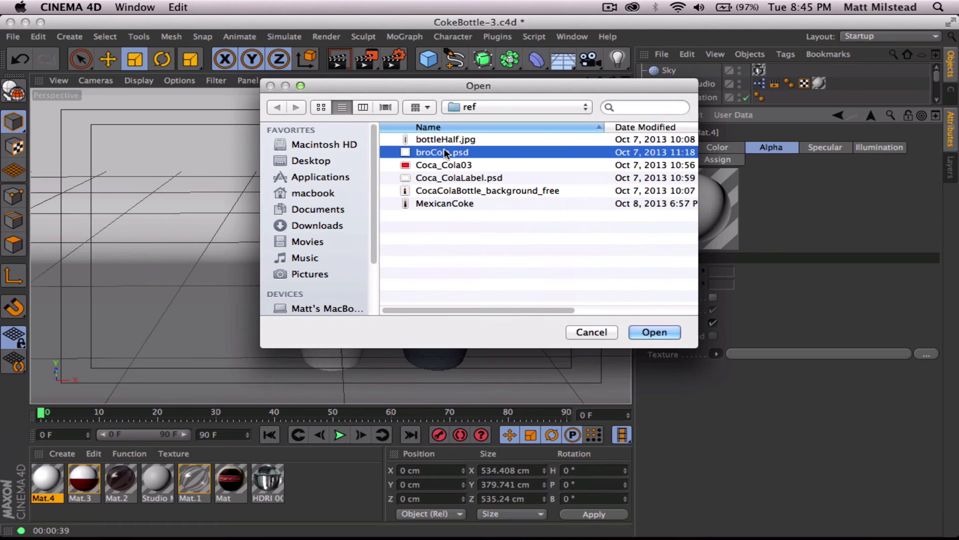
pyautogui.click(655, 332)
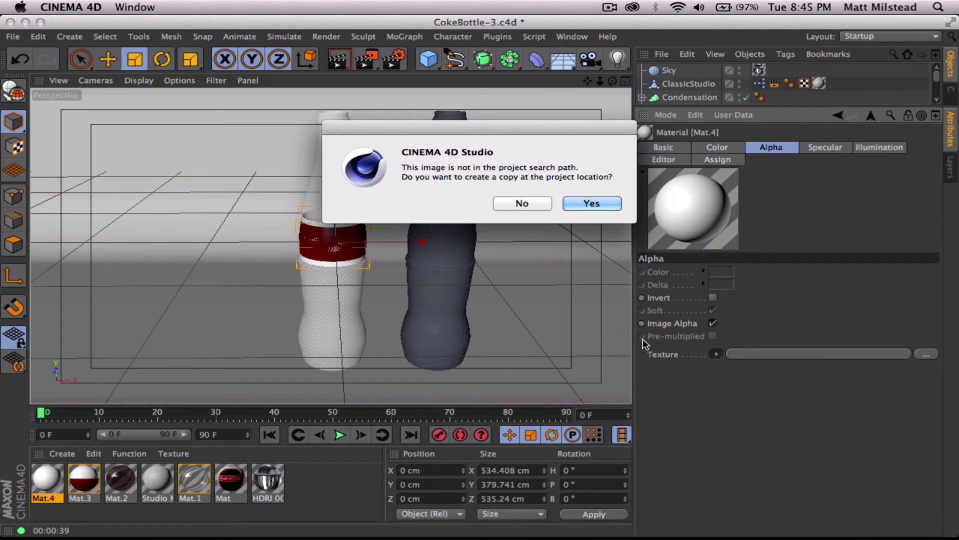
pyautogui.click(543, 202)
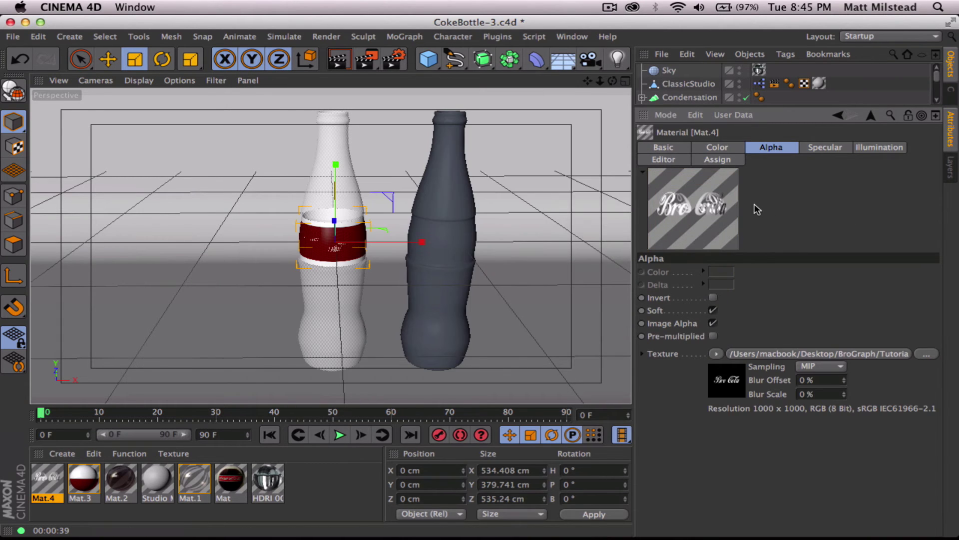
# Review Mat.4's colour and specular settings against Mat.3's specular settings
pyautogui.click(729, 148)
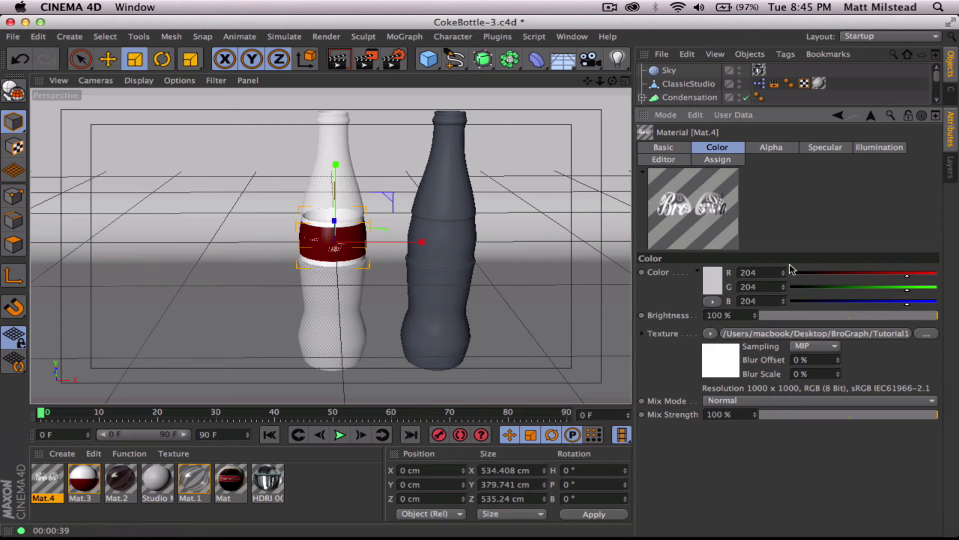
pyautogui.click(825, 147)
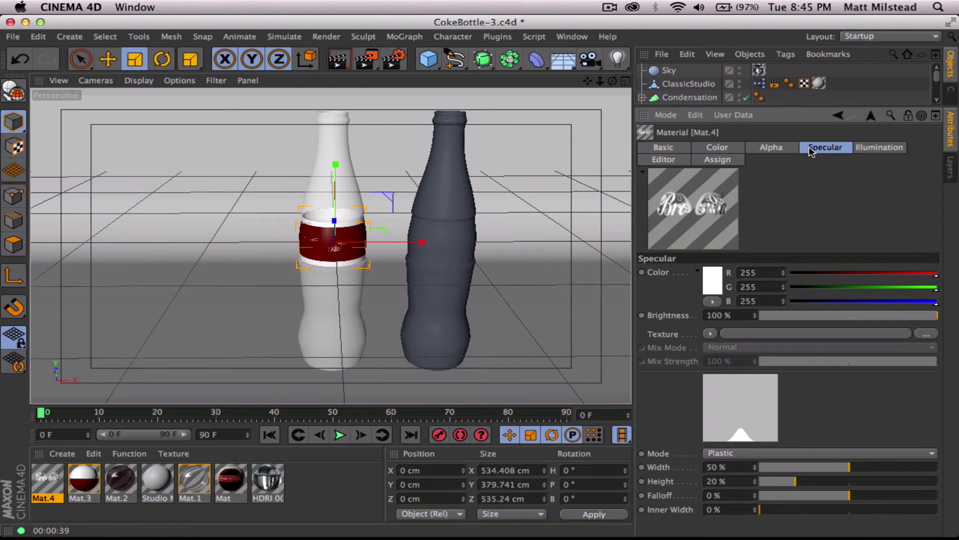
pyautogui.click(83, 481)
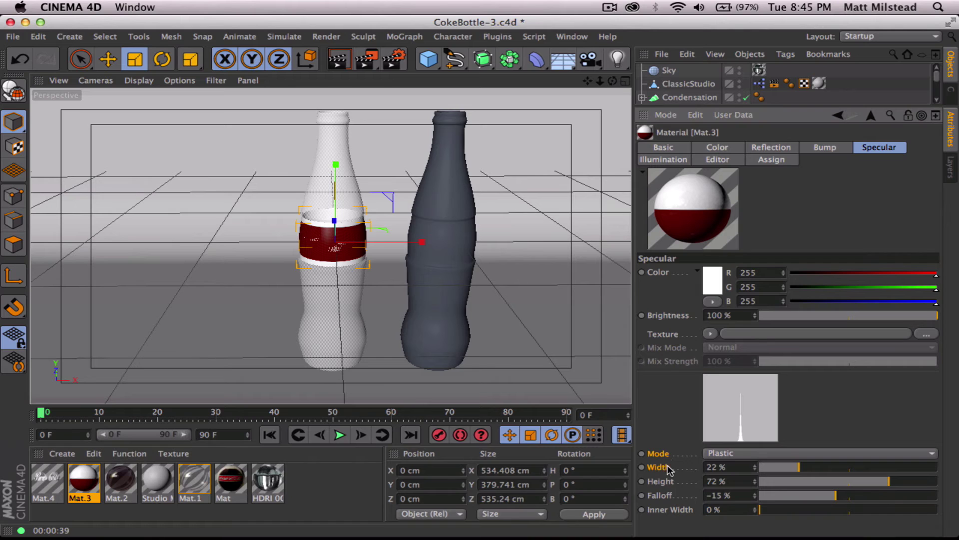
# Turn on reflection for Mat.4, referring to Mat.3's reflection settings
pyautogui.click(39, 481)
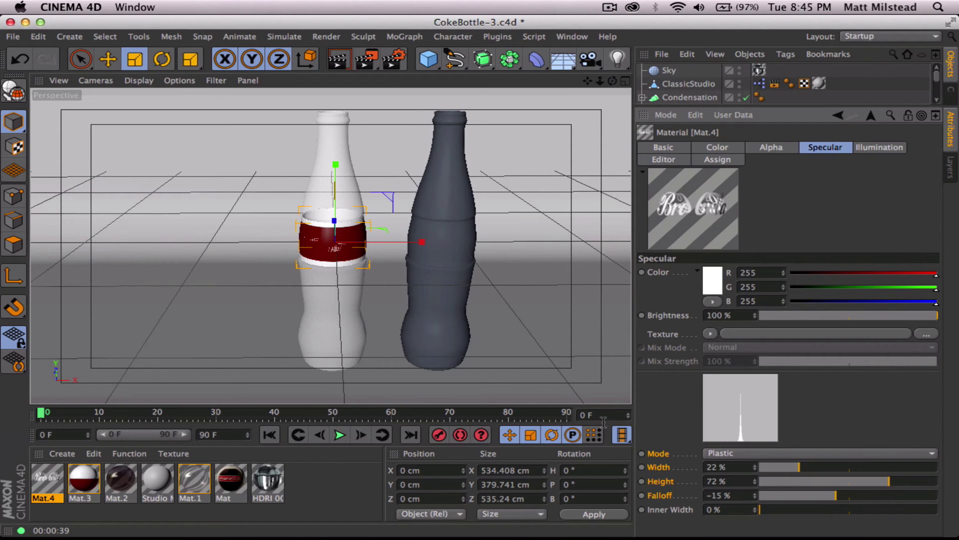
pyautogui.click(681, 149)
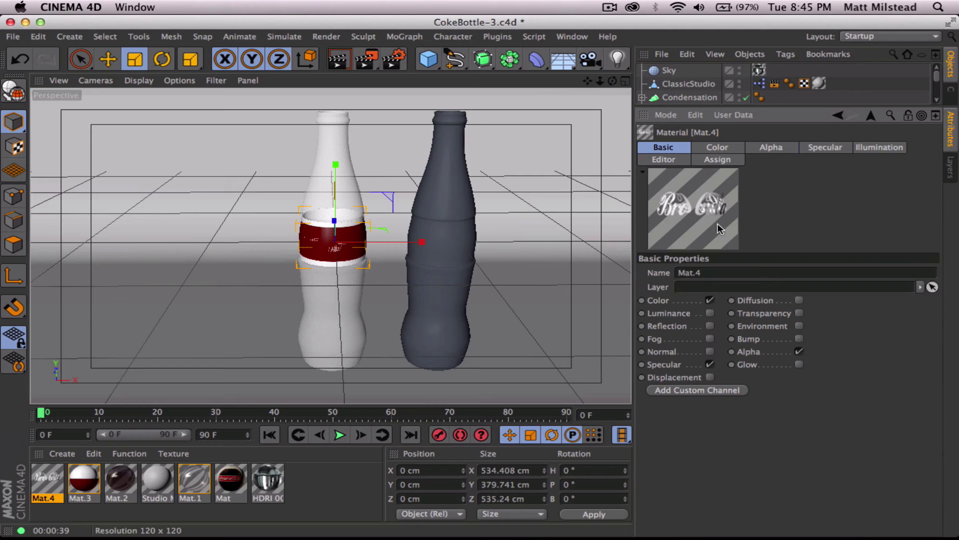
pyautogui.click(710, 326)
pyautogui.click(84, 480)
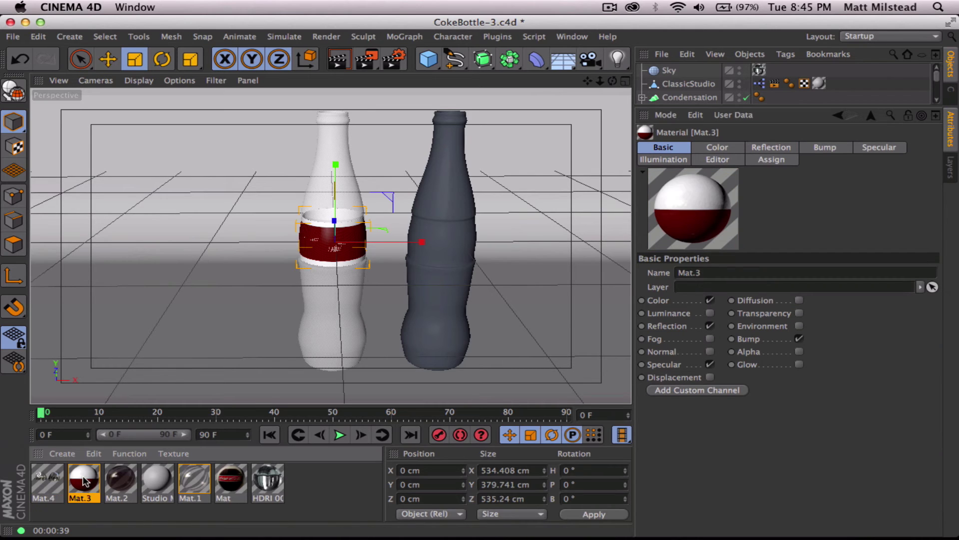
pyautogui.click(766, 149)
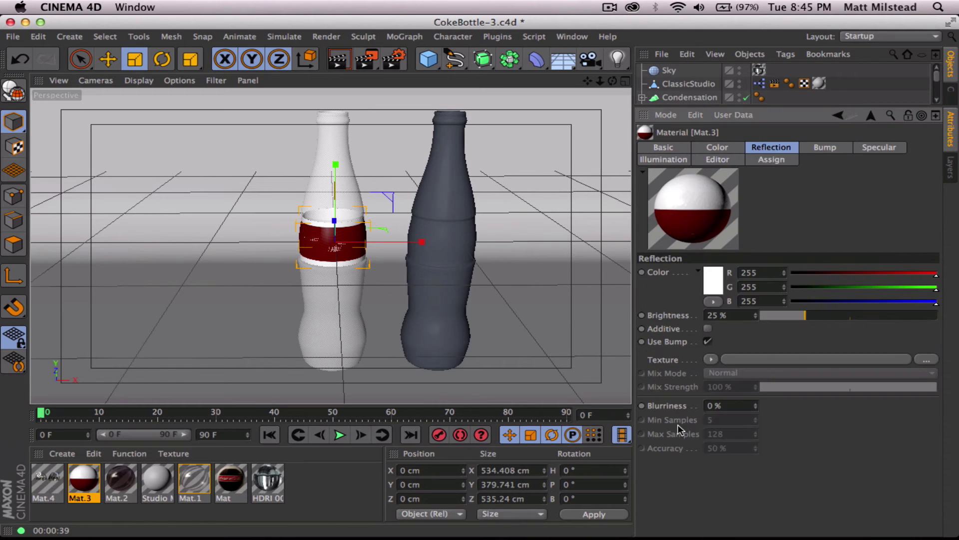
pyautogui.click(47, 480)
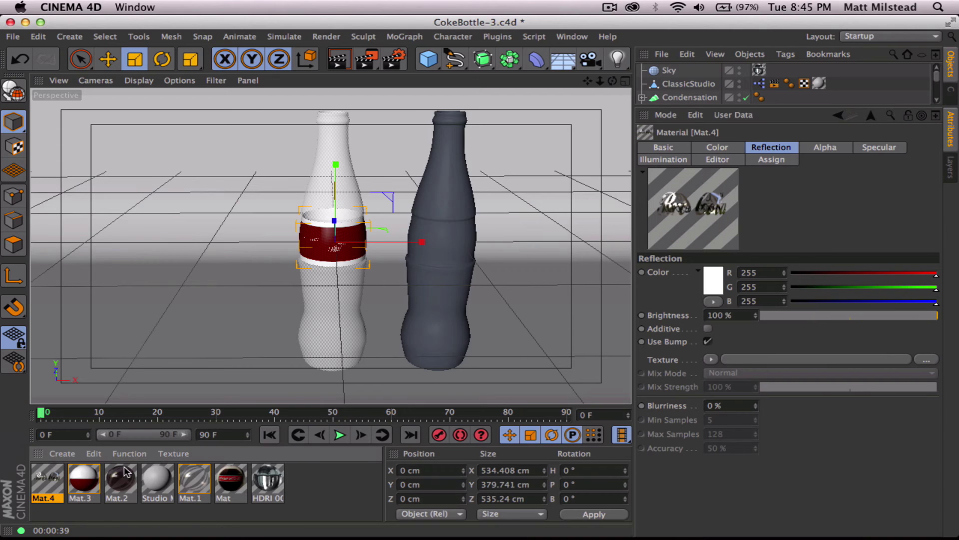
# Set Mat.4's reflection brightness to 25% and apply it to the Label object
pyautogui.click(738, 313)
pyautogui.write('25')
pyautogui.press('Return')
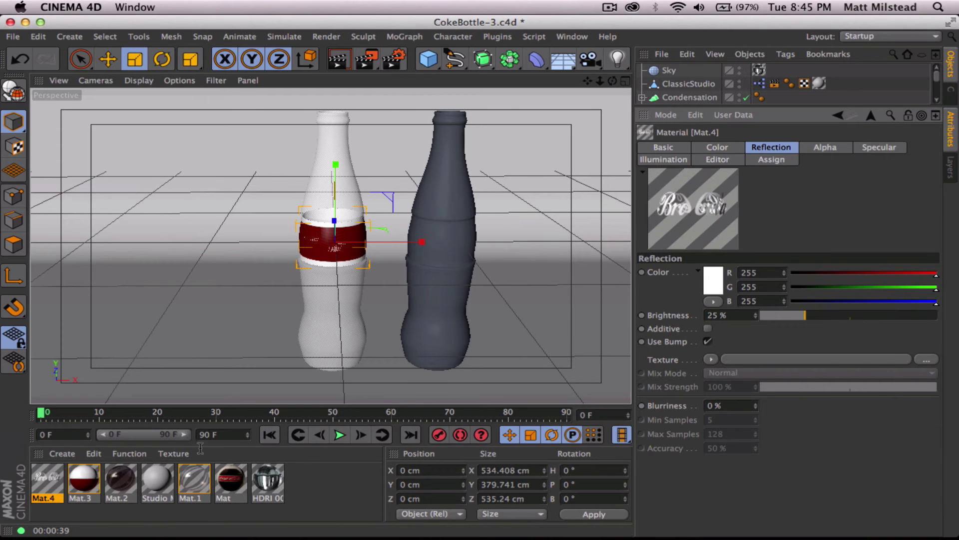
pyautogui.moveTo(47, 479); pyautogui.dragTo(692, 87)
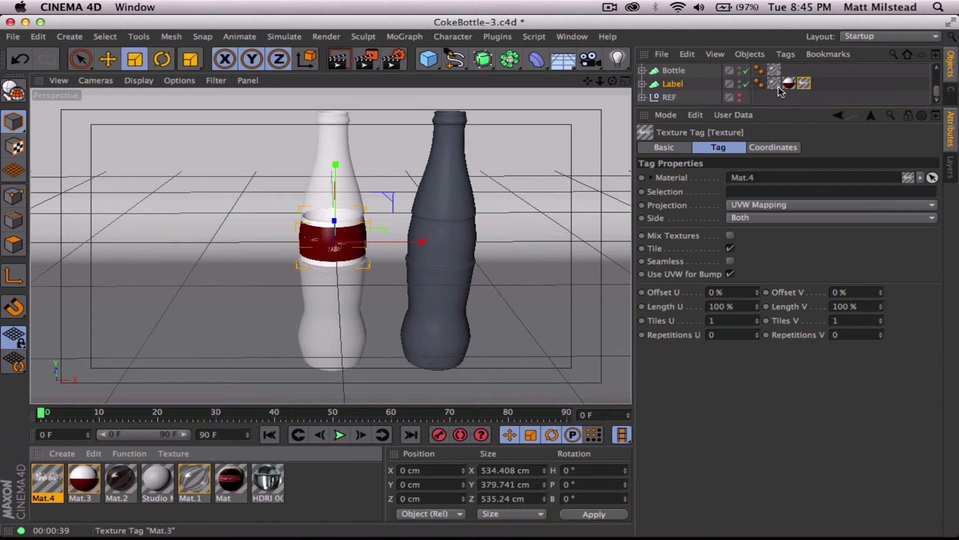
# Switch the label texture to Cylindrical projection with tiling turned off
pyautogui.scroll(5, 477, 246)
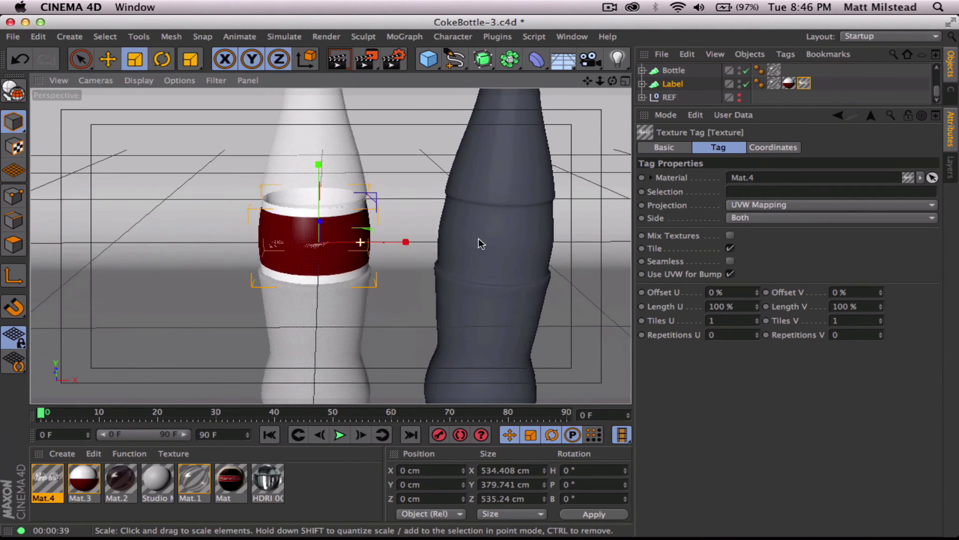
pyautogui.keyDown('alt'); pyautogui.moveTo(477, 246); pyautogui.dragTo(343, 252); pyautogui.keyUp('alt')
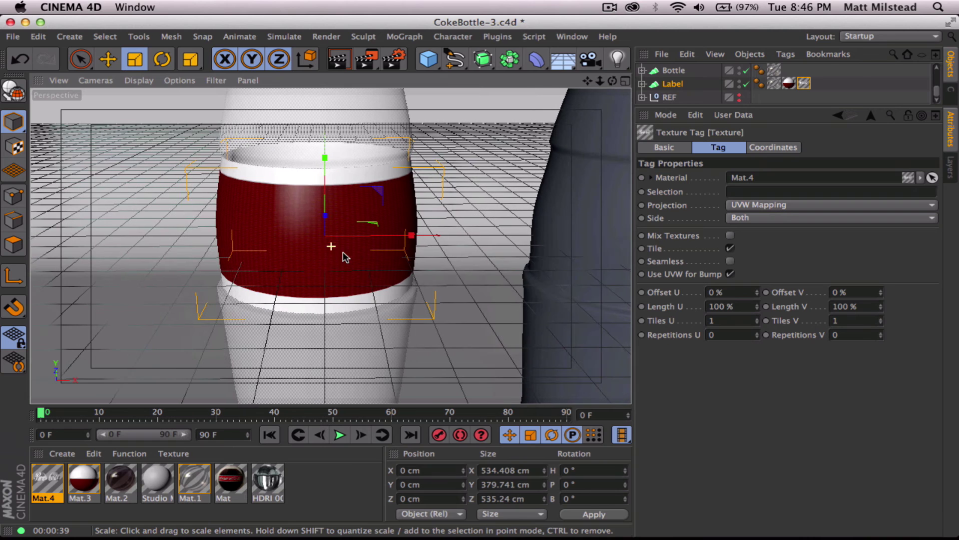
pyautogui.click(792, 204)
pyautogui.click(791, 231)
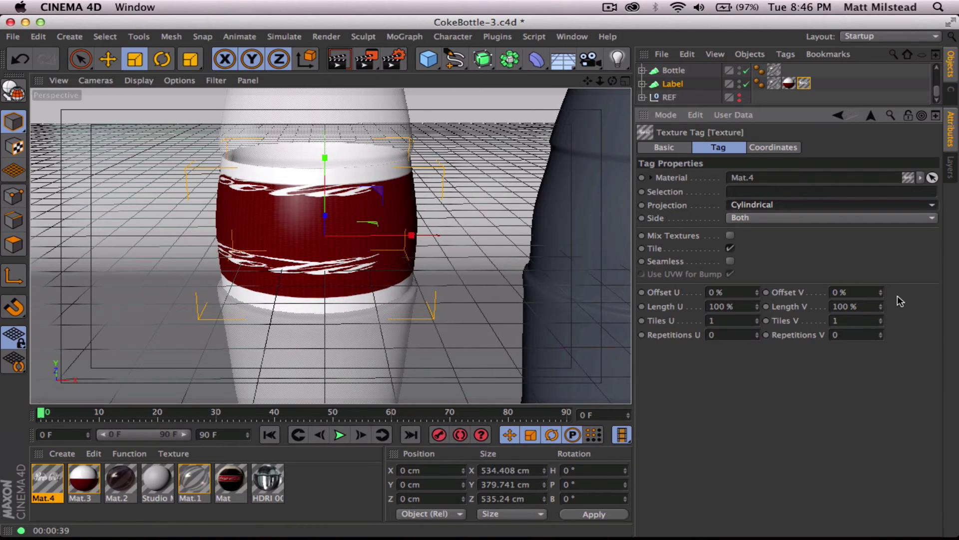
pyautogui.moveTo(881, 294)
pyautogui.mouseDown()
pyautogui.moveTo(856, 306)
pyautogui.moveTo(878, 295)
pyautogui.moveTo(886, 343)
pyautogui.mouseUp()
pyautogui.click(730, 249)
# Fit the Bro Cola logo on the red band with Offset V -165% and Length V 390%
pyautogui.moveTo(883, 294)
pyautogui.mouseDown()
pyautogui.moveTo(884, 323)
pyautogui.moveTo(883, 303)
pyautogui.mouseUp()
pyautogui.moveTo(758, 307); pyautogui.dragTo(760, 285)
pyautogui.moveTo(881, 293)
pyautogui.mouseDown()
pyautogui.moveTo(882, 311)
pyautogui.moveTo(880, 276)
pyautogui.mouseUp()
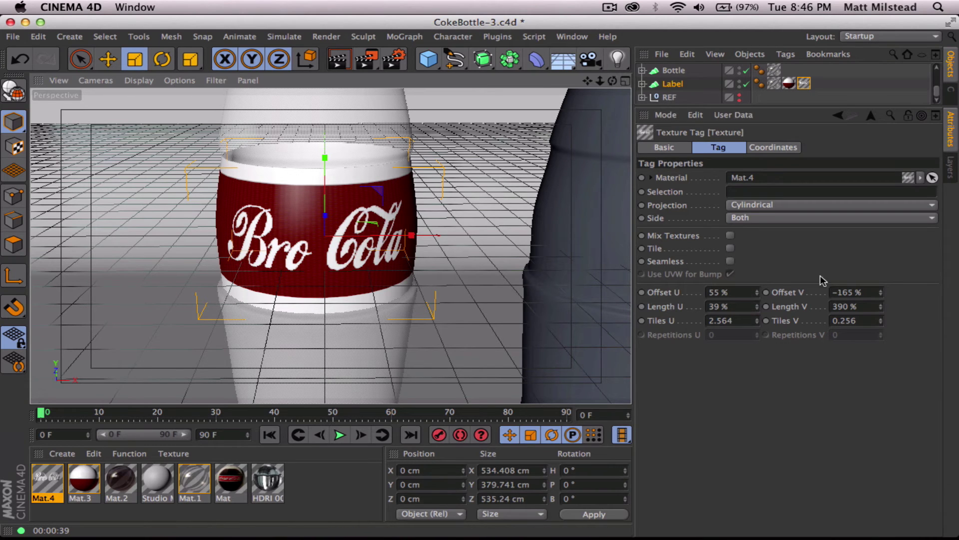
pyautogui.scroll(-5, 278, 279)
pyautogui.scroll(-5, 294, 299)
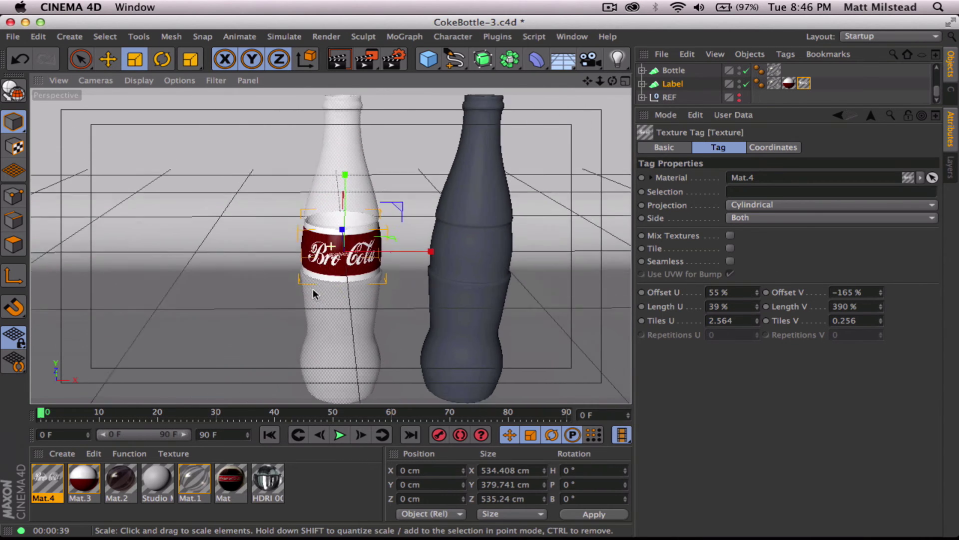
pyautogui.scroll(-5, 304, 292)
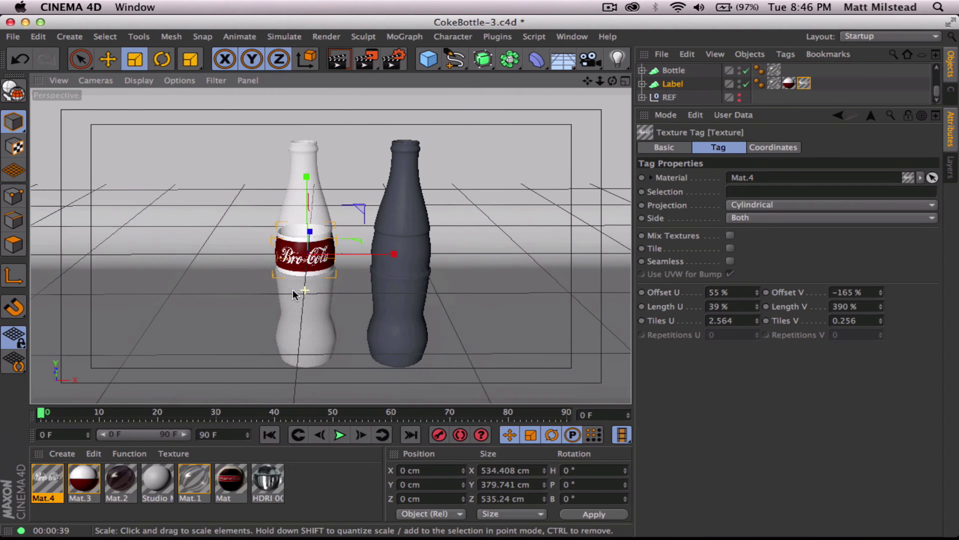
pyautogui.keyDown('alt'); pyautogui.moveTo(319, 286); pyautogui.dragTo(310, 279); pyautogui.keyUp('alt')
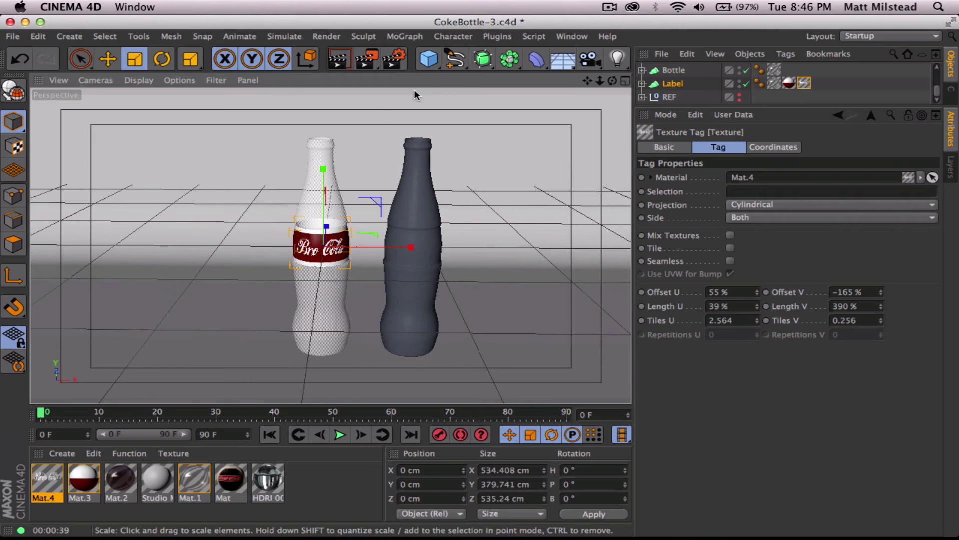
# Render the labelled bottle in the viewport, expand the object list, and save CokeBottle-3.c4d
pyautogui.click(338, 60)
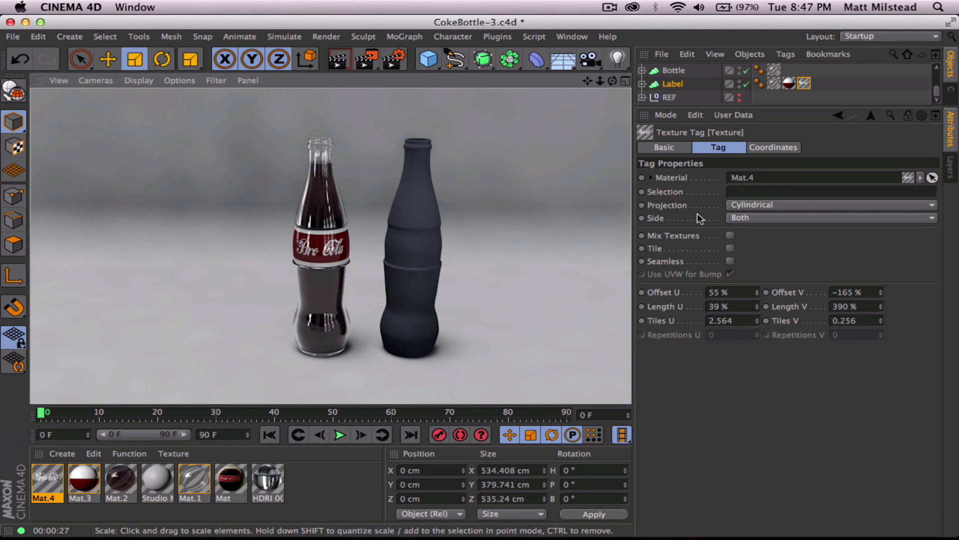
pyautogui.moveTo(698, 111); pyautogui.dragTo(697, 277)
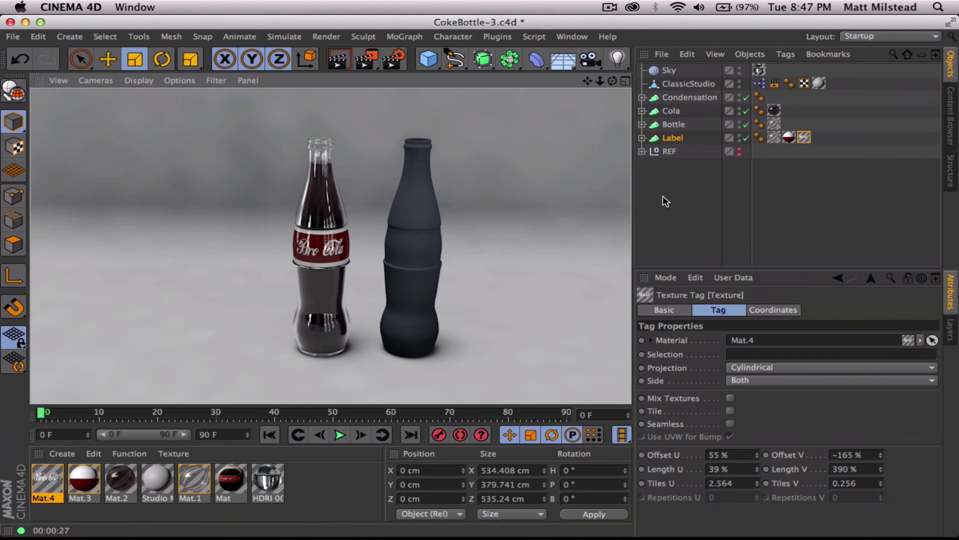
pyautogui.click(663, 200)
pyautogui.press('super+s')
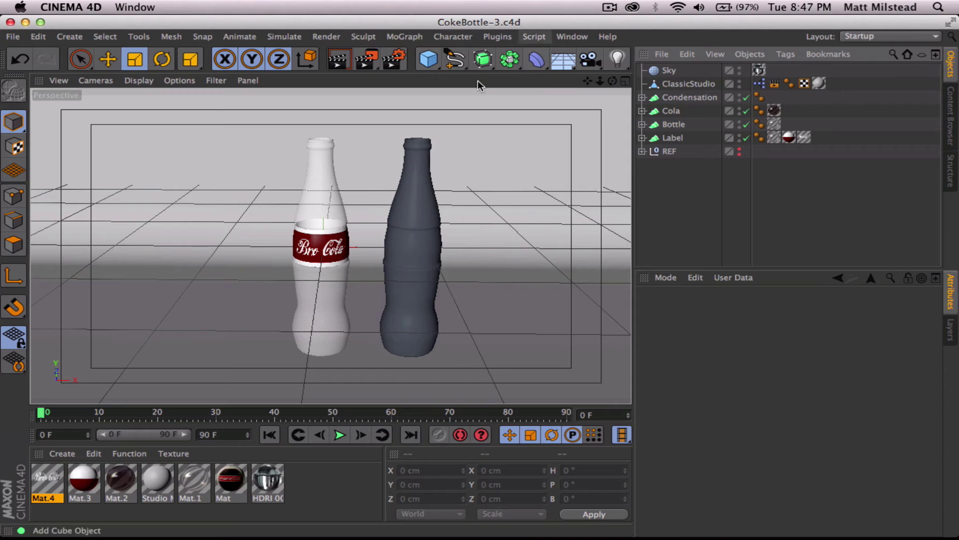
# Add a sphere beside the bottles along X and shrink it to 72.224 cm across
pyautogui.moveTo(428, 59); pyautogui.dragTo(713, 101)
pyautogui.press('e')
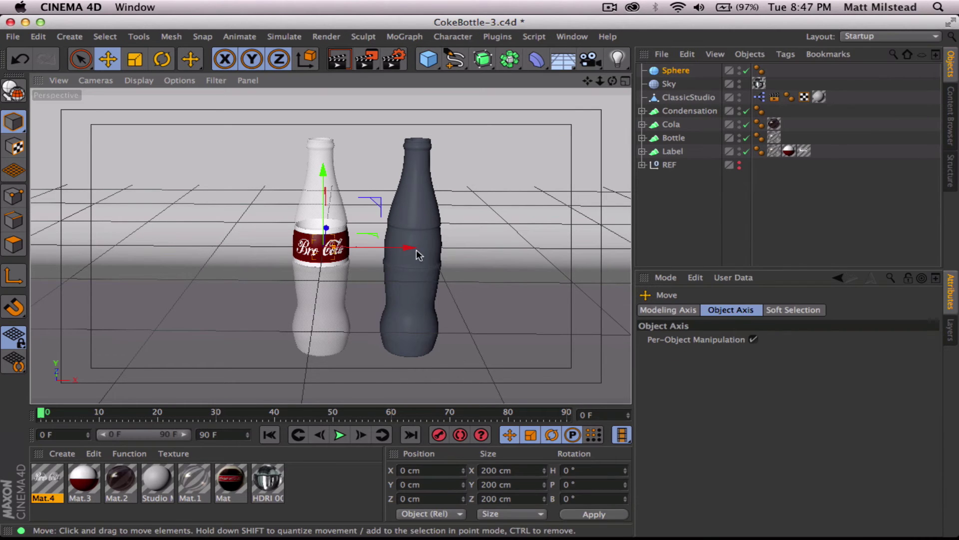
pyautogui.moveTo(412, 248); pyautogui.dragTo(580, 256)
pyautogui.keyDown('alt'); pyautogui.moveTo(473, 269); pyautogui.dragTo(526, 269, button='right'); pyautogui.keyUp('alt')
pyautogui.keyDown('alt'); pyautogui.moveTo(526, 269); pyautogui.dragTo(404, 286); pyautogui.keyUp('alt')
pyautogui.keyDown('alt'); pyautogui.moveTo(433, 293); pyautogui.dragTo(376, 210, button='right'); pyautogui.keyUp('alt')
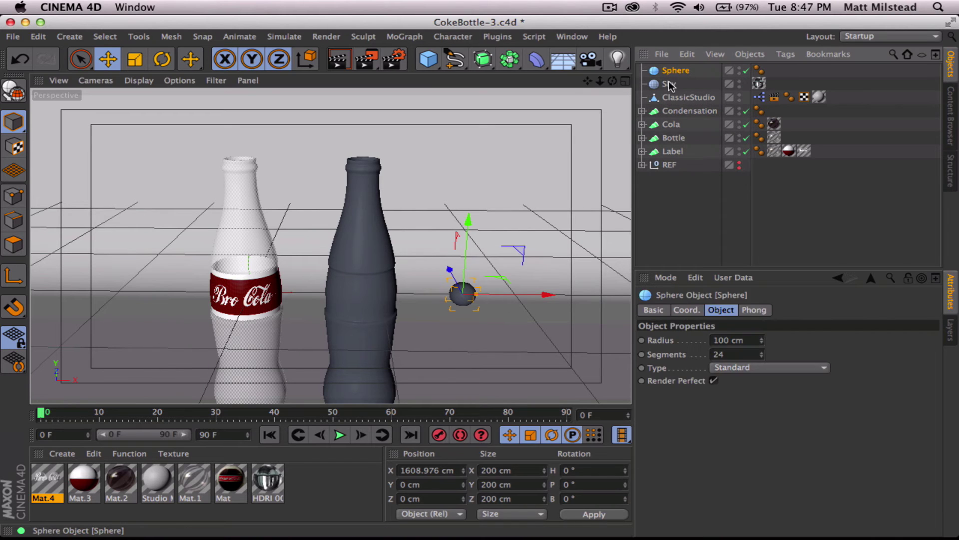
pyautogui.press('t')
pyautogui.moveTo(535, 188); pyautogui.dragTo(47, 165)
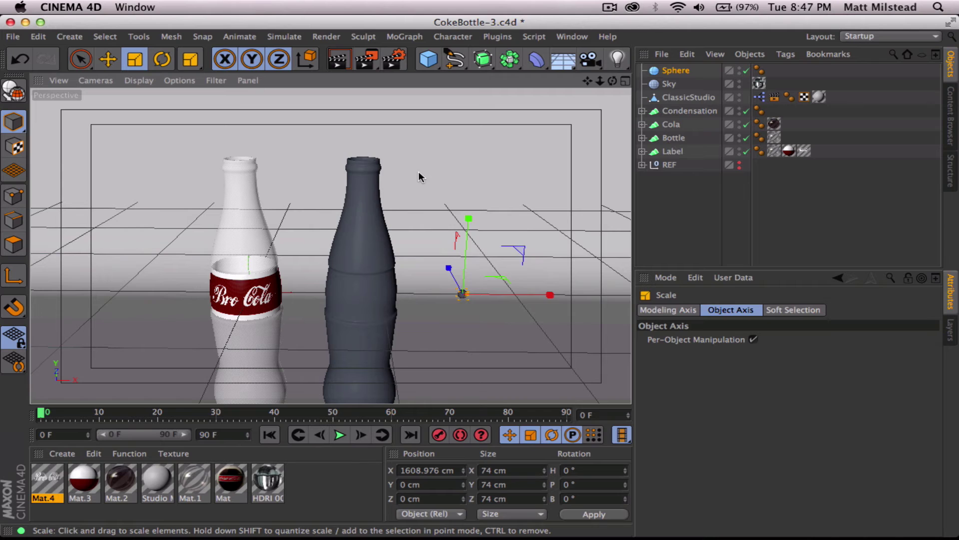
pyautogui.moveTo(418, 172); pyautogui.dragTo(410, 173)
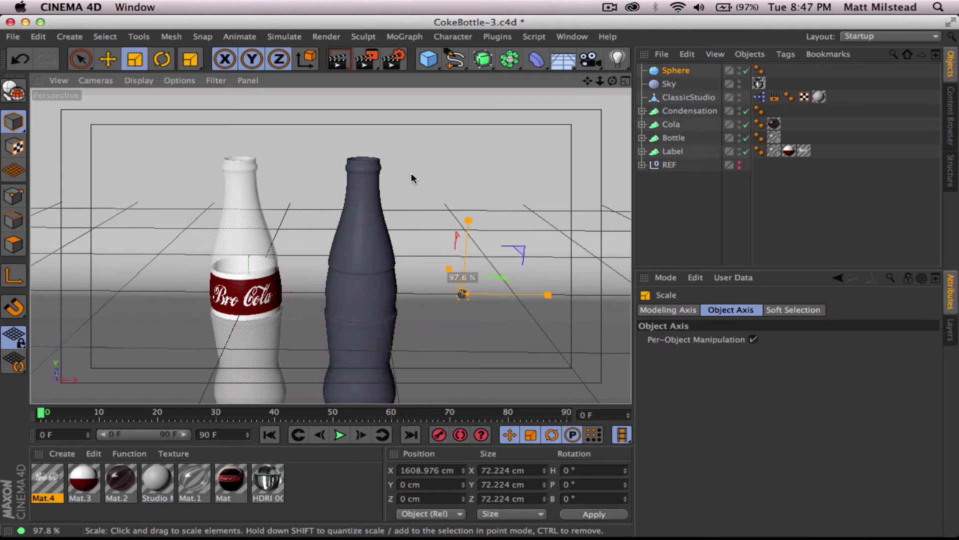
# Create a Cloner and make the sphere its child
pyautogui.click(420, 38)
pyautogui.click(442, 137)
pyautogui.moveTo(674, 85); pyautogui.dragTo(676, 70)
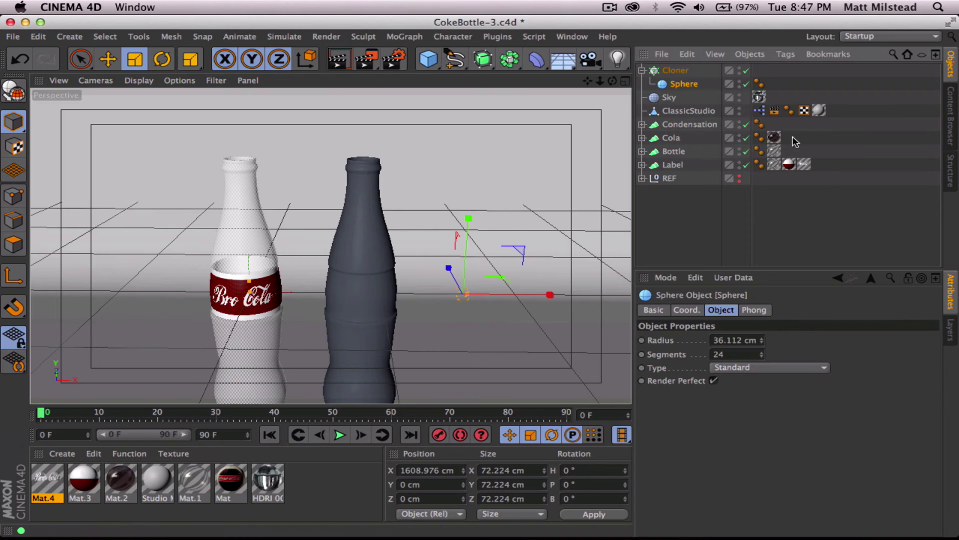
# Set the Cloner to Object mode distributing over the Condensation object
pyautogui.click(676, 71)
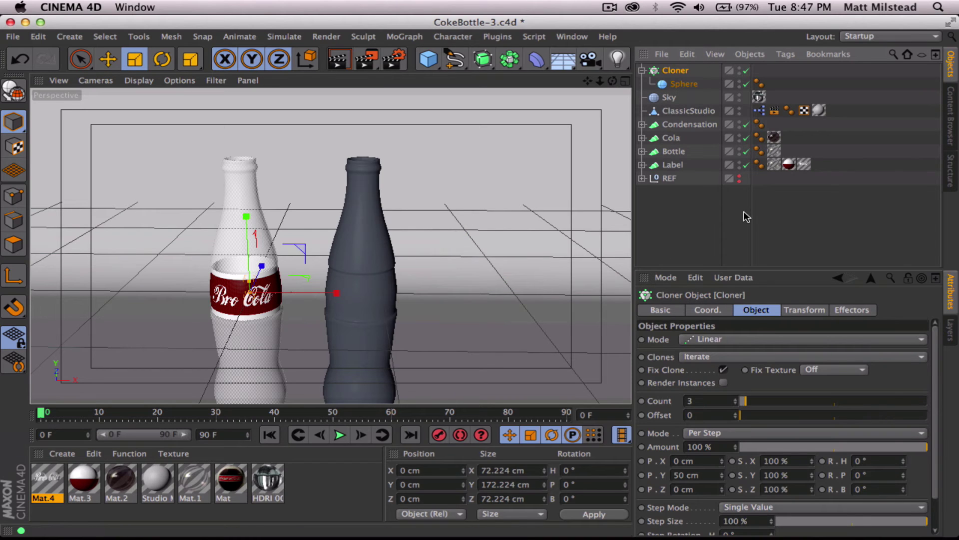
pyautogui.click(758, 335)
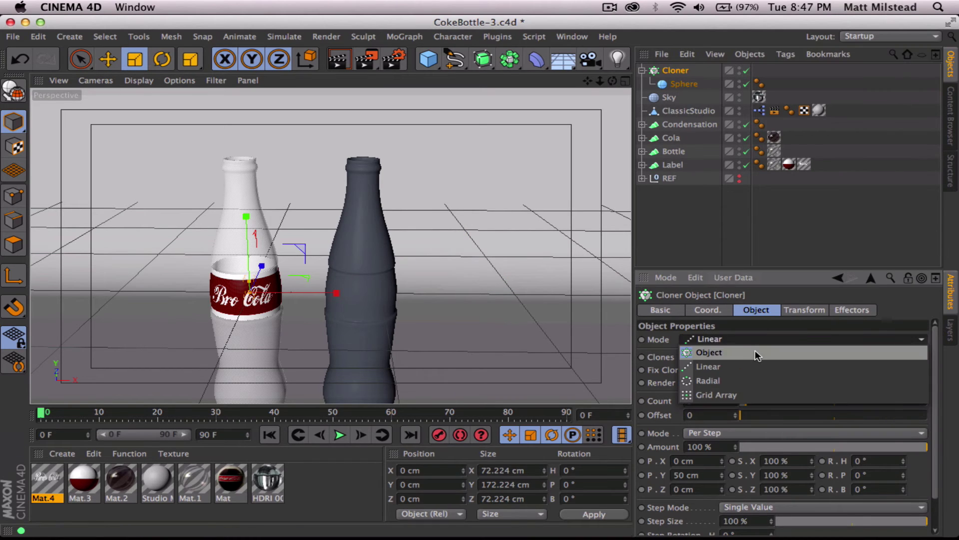
pyautogui.click(755, 351)
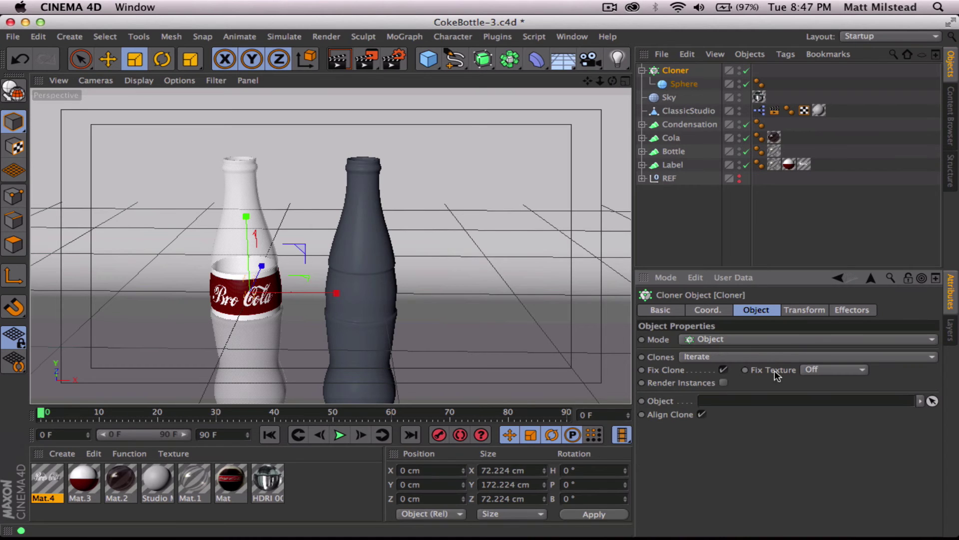
pyautogui.click(694, 125)
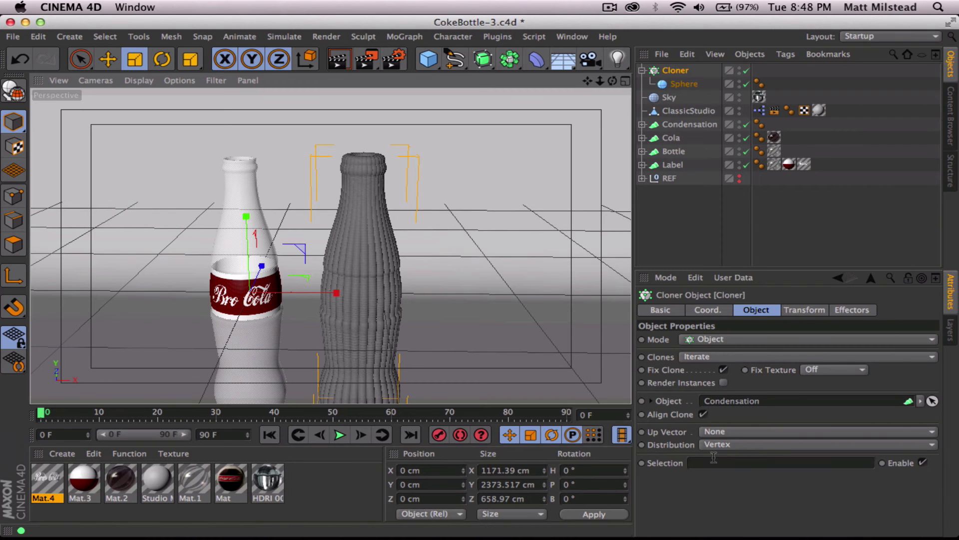
# Distribute clones on the Surface with Count 99, then select the child sphere
pyautogui.click(751, 445)
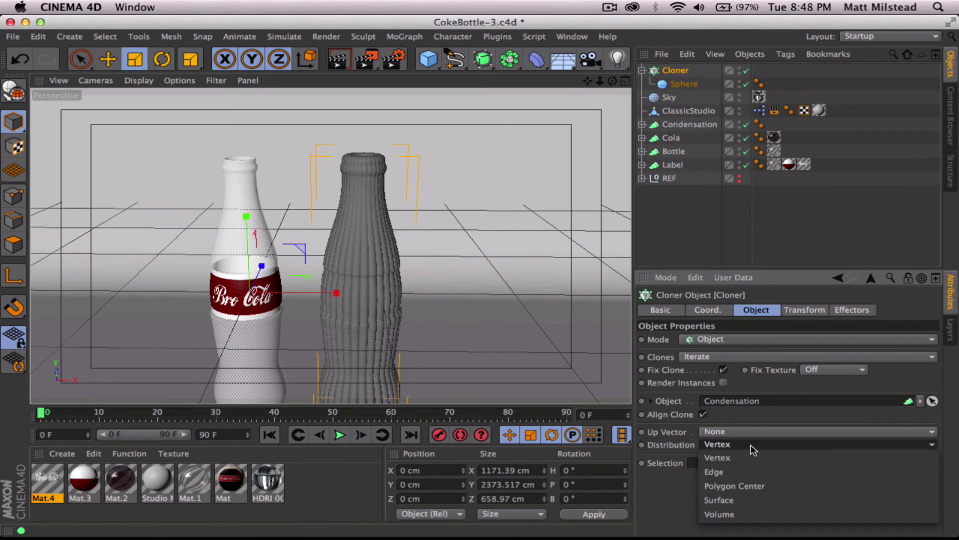
pyautogui.click(759, 504)
pyautogui.scroll(5, 364, 302)
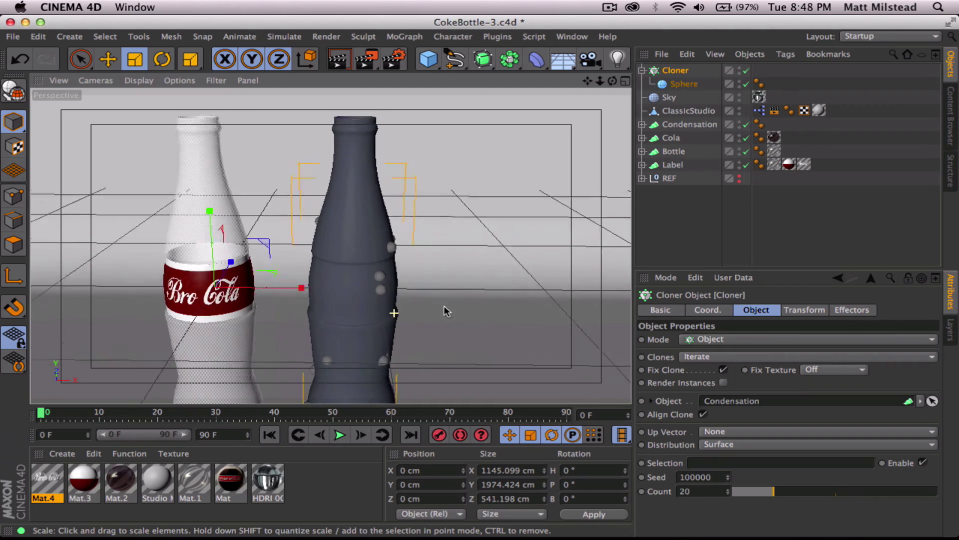
pyautogui.keyDown('alt'); pyautogui.moveTo(349, 299); pyautogui.dragTo(367, 206, button='middle'); pyautogui.keyUp('alt')
pyautogui.keyDown('alt'); pyautogui.moveTo(364, 207); pyautogui.dragTo(371, 281); pyautogui.keyUp('alt')
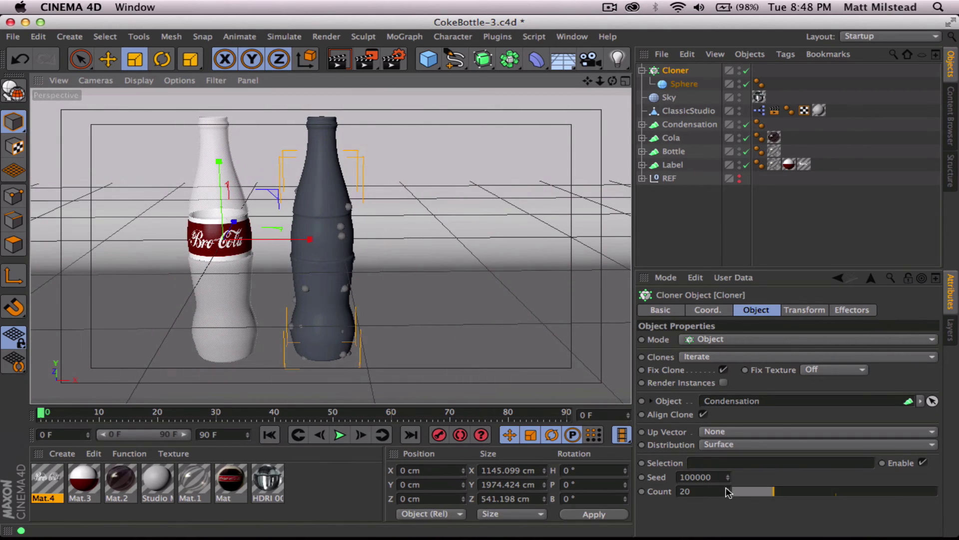
pyautogui.moveTo(727, 491)
pyautogui.mouseDown()
pyautogui.moveTo(751, 491)
pyautogui.moveTo(729, 494)
pyautogui.moveTo(728, 478)
pyautogui.mouseUp()
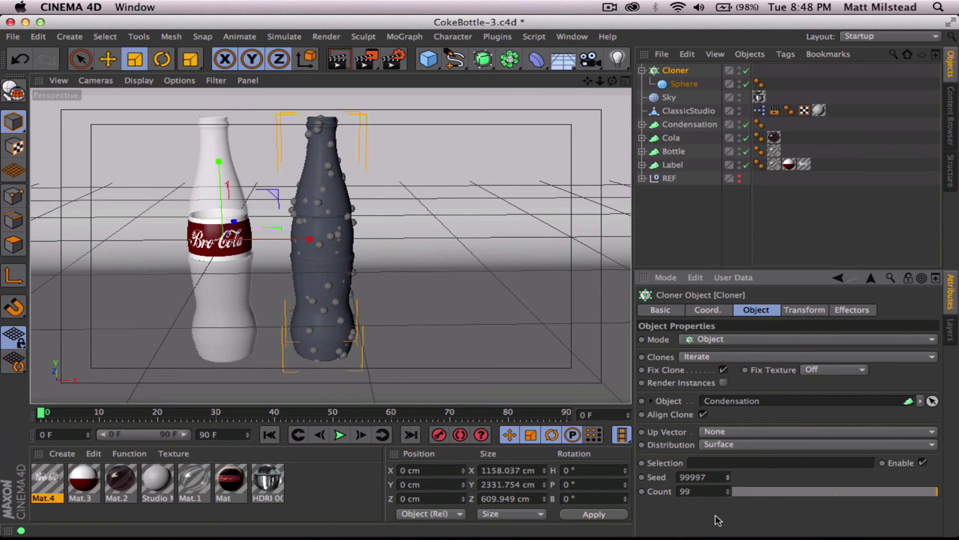
pyautogui.scroll(5, 317, 209)
pyautogui.scroll(-5, 328, 228)
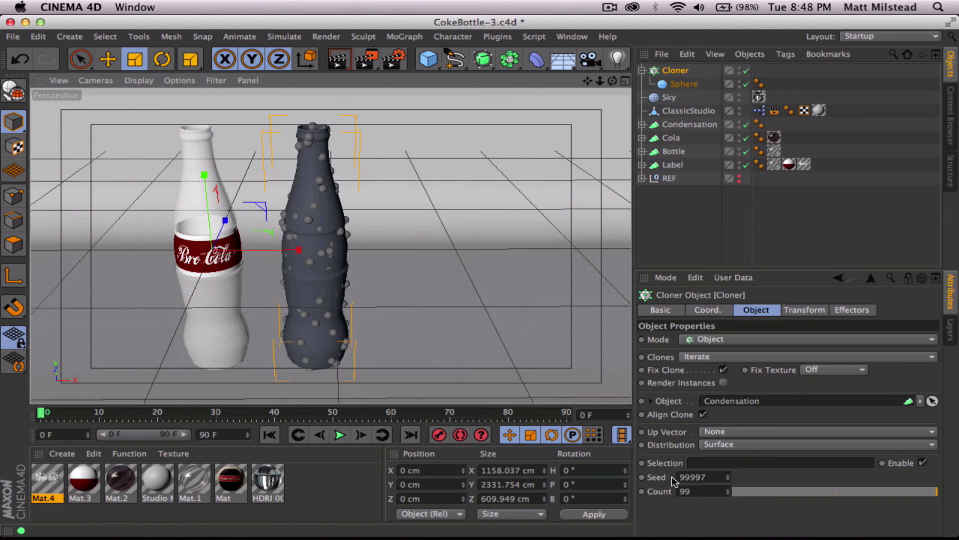
pyautogui.scroll(3, 355, 262)
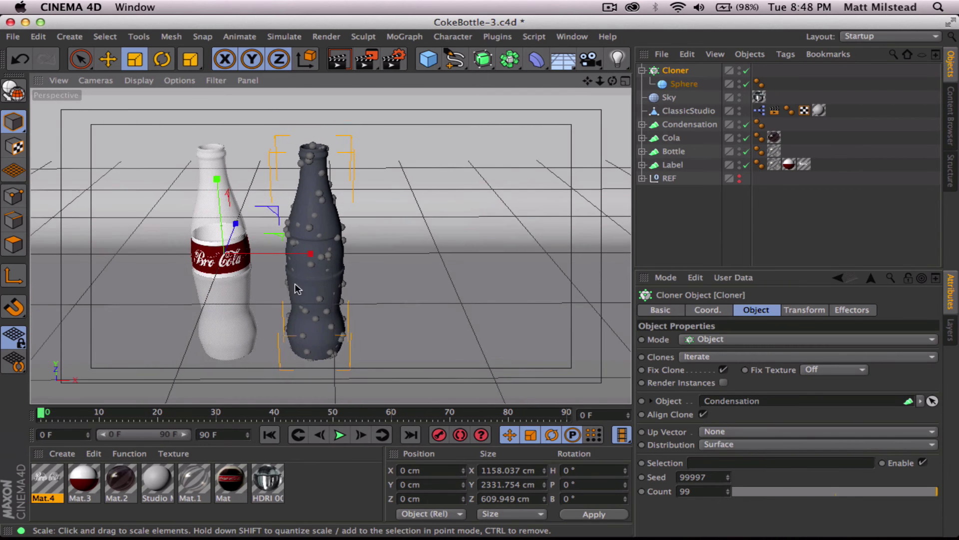
pyautogui.scroll(3, 354, 262)
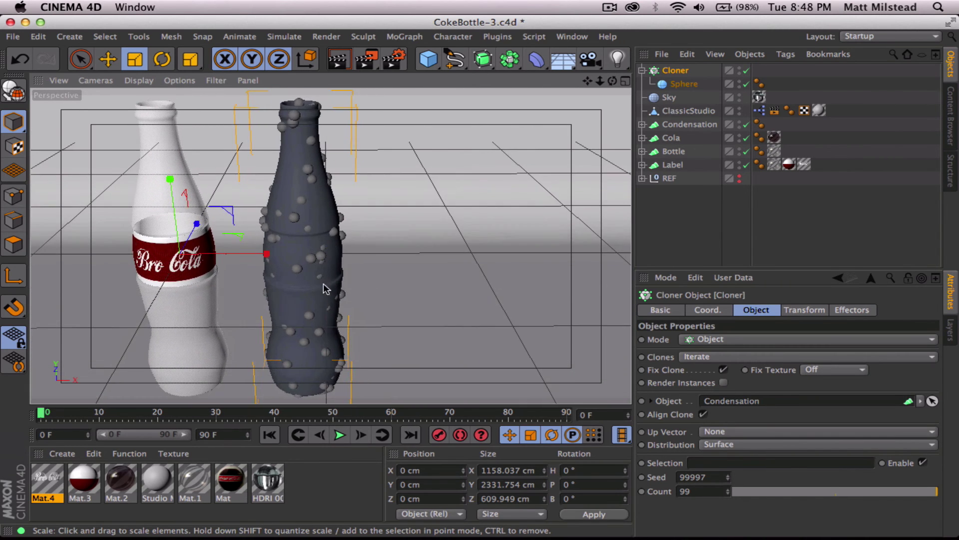
pyautogui.press('Down')
# Shrink the droplet sphere, duplicate the Cloner as Cloner.1, and shrink its sphere
pyautogui.press('t')
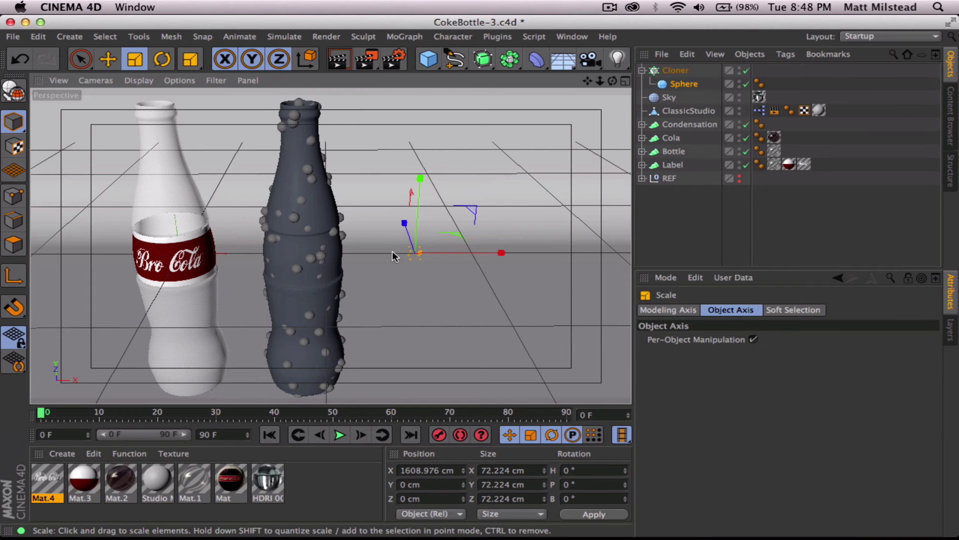
pyautogui.moveTo(568, 182); pyautogui.dragTo(461, 199)
pyautogui.click(681, 71)
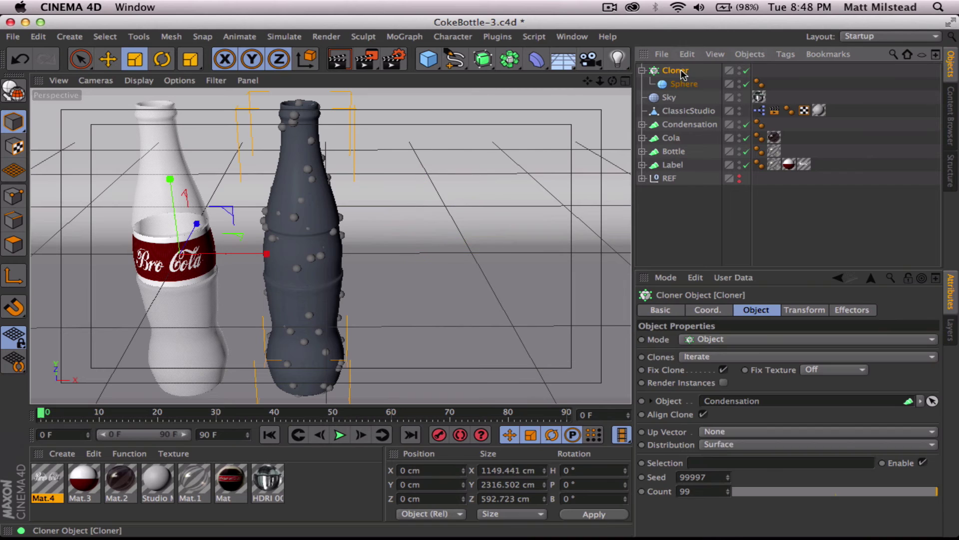
pyautogui.keyDown('ctrl'); pyautogui.moveTo(677, 74); pyautogui.dragTo(675, 70); pyautogui.keyUp('ctrl')
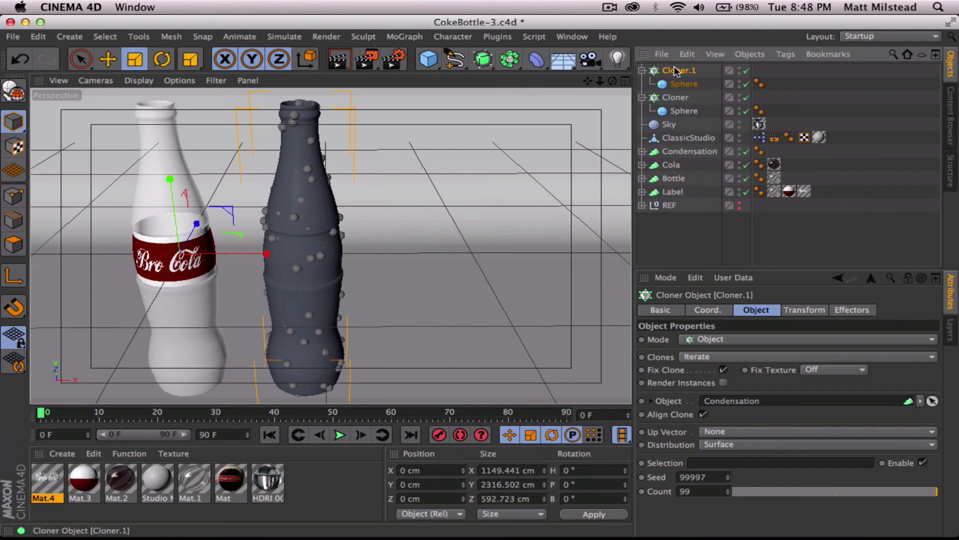
pyautogui.click(683, 83)
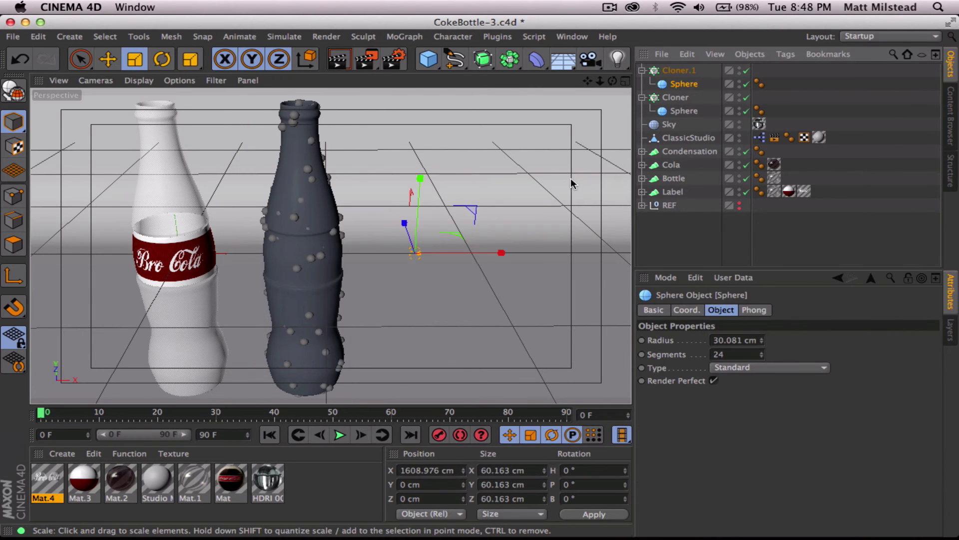
pyautogui.moveTo(572, 182); pyautogui.dragTo(411, 215)
# Give Cloner.1 seed 99996, a much smaller sphere, and Count 1296
pyautogui.click(757, 73)
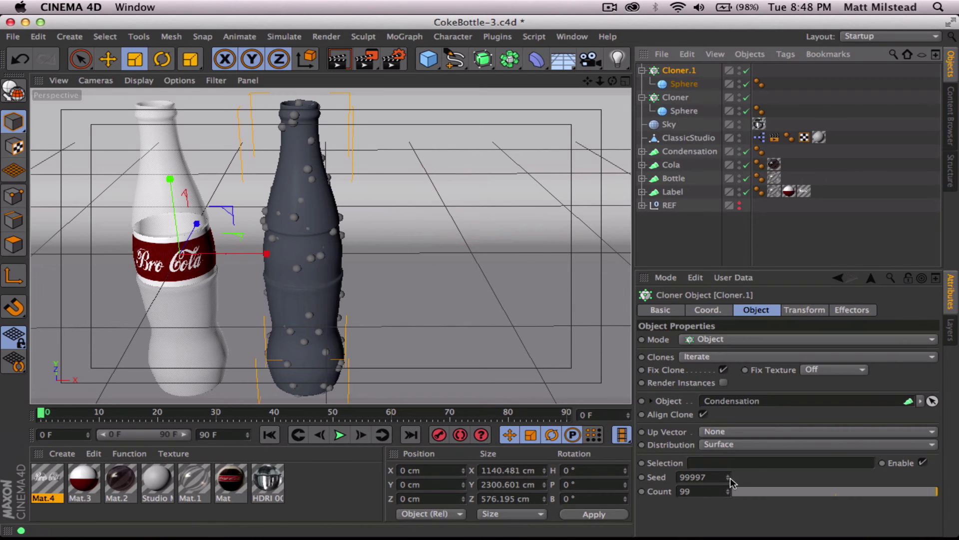
pyautogui.click(729, 480)
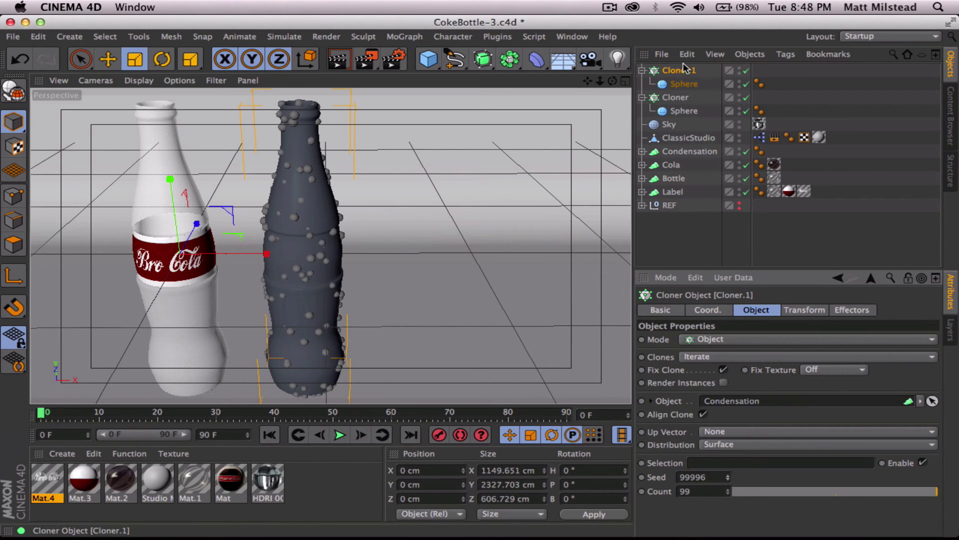
pyautogui.click(684, 83)
pyautogui.moveTo(530, 211); pyautogui.dragTo(389, 224)
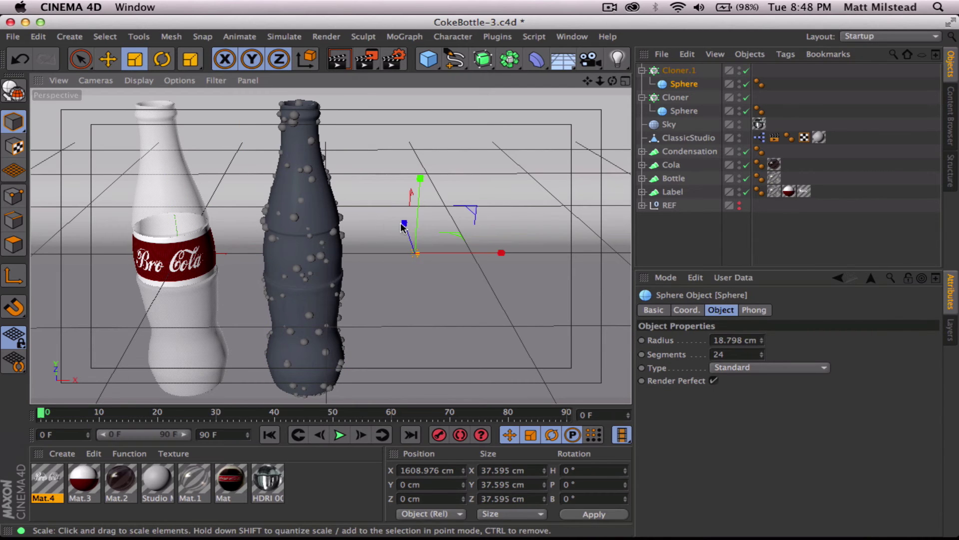
pyautogui.moveTo(465, 214); pyautogui.dragTo(178, 211)
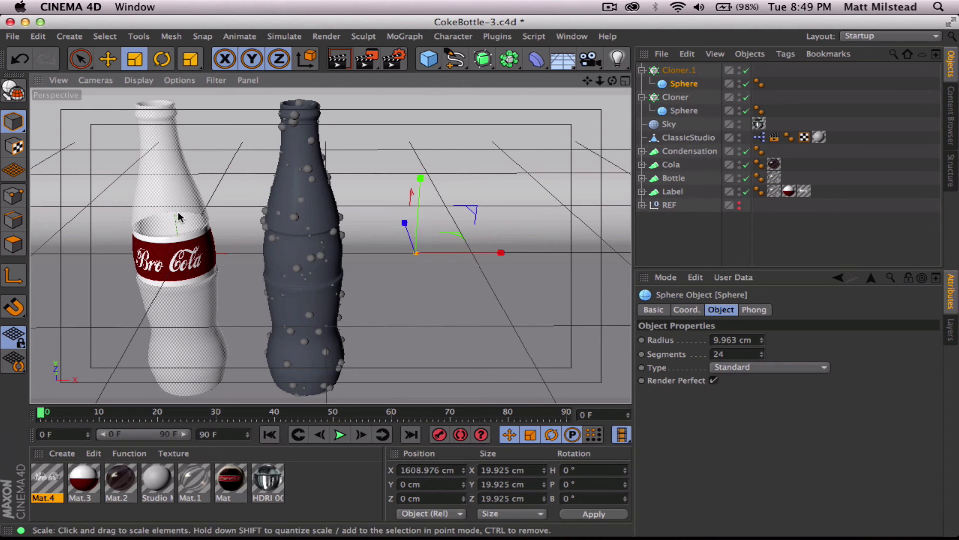
pyautogui.click(678, 70)
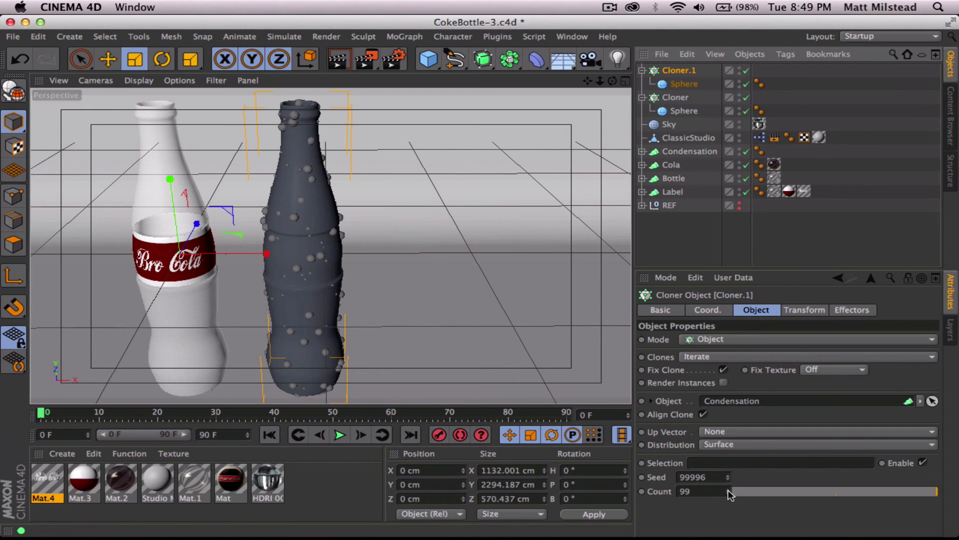
pyautogui.click(728, 490)
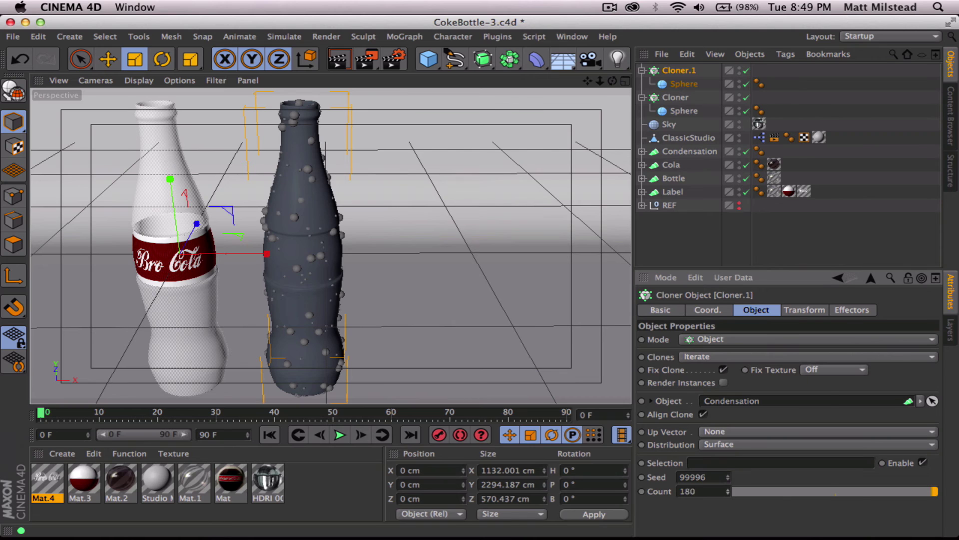
pyautogui.moveTo(728, 490); pyautogui.dragTo(728, 487)
pyautogui.moveTo(728, 490); pyautogui.dragTo(728, 482)
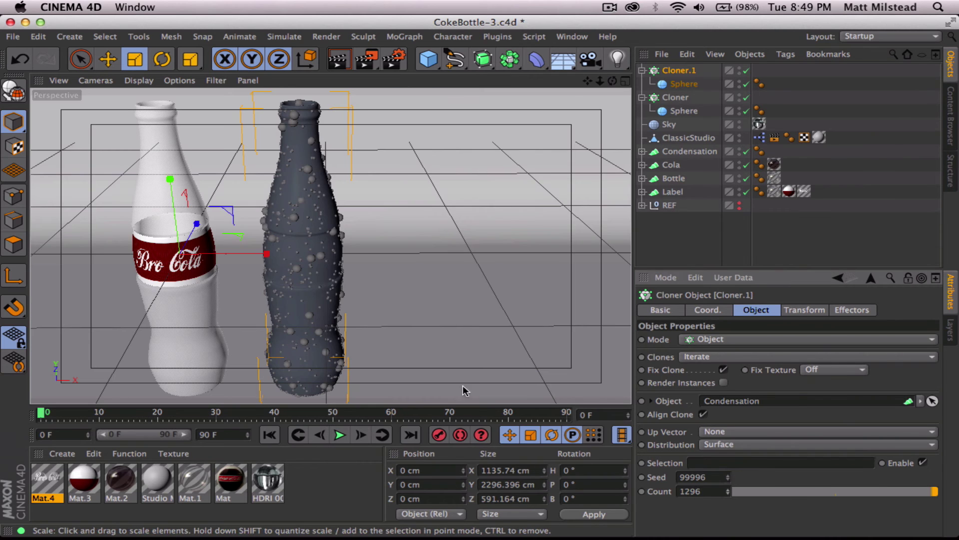
pyautogui.keyDown('alt'); pyautogui.moveTo(362, 292); pyautogui.dragTo(300, 286); pyautogui.keyUp('alt')
# Collapse both cloners, deselect everything, and create new material Mat.5
pyautogui.click(642, 70)
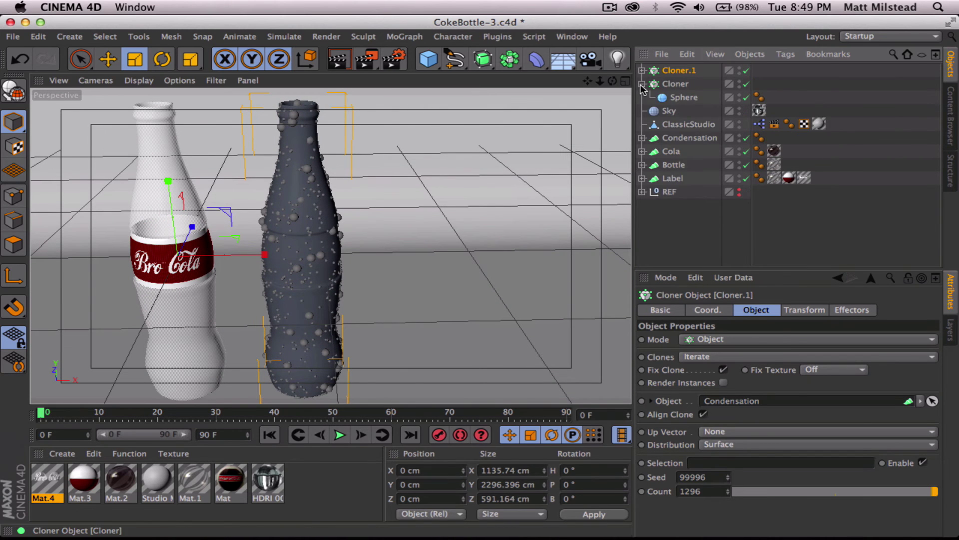
pyautogui.click(642, 84)
pyautogui.click(676, 191)
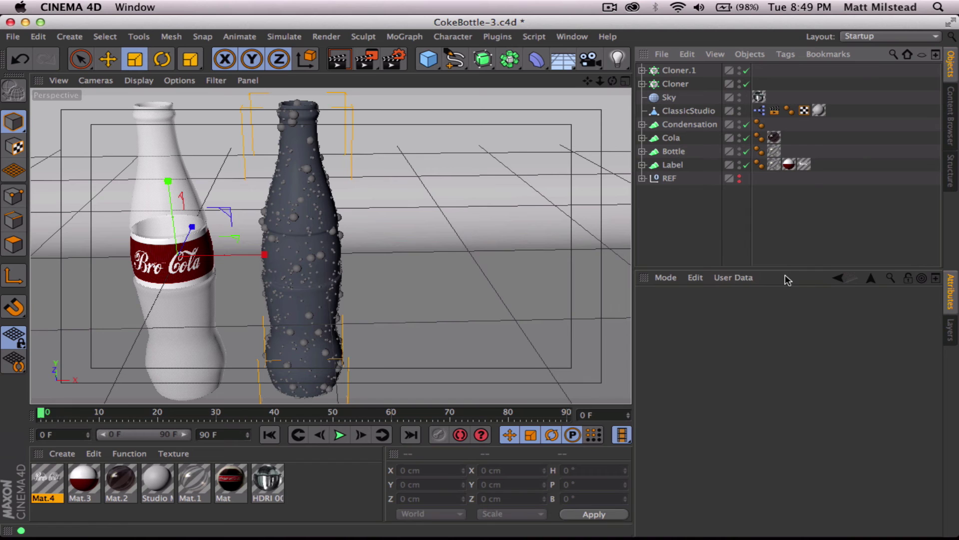
pyautogui.doubleClick(332, 489)
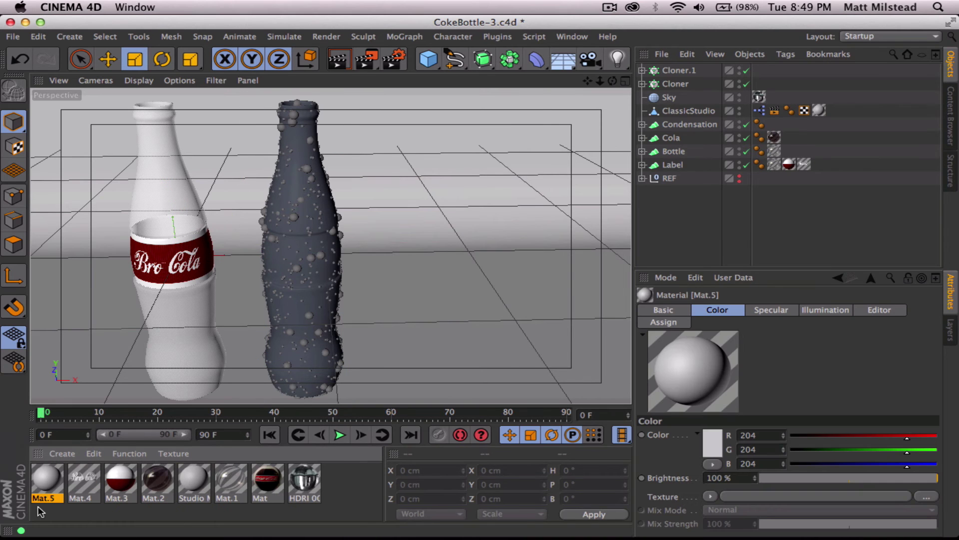
pyautogui.click(673, 311)
pyautogui.moveTo(772, 269); pyautogui.dragTo(772, 159)
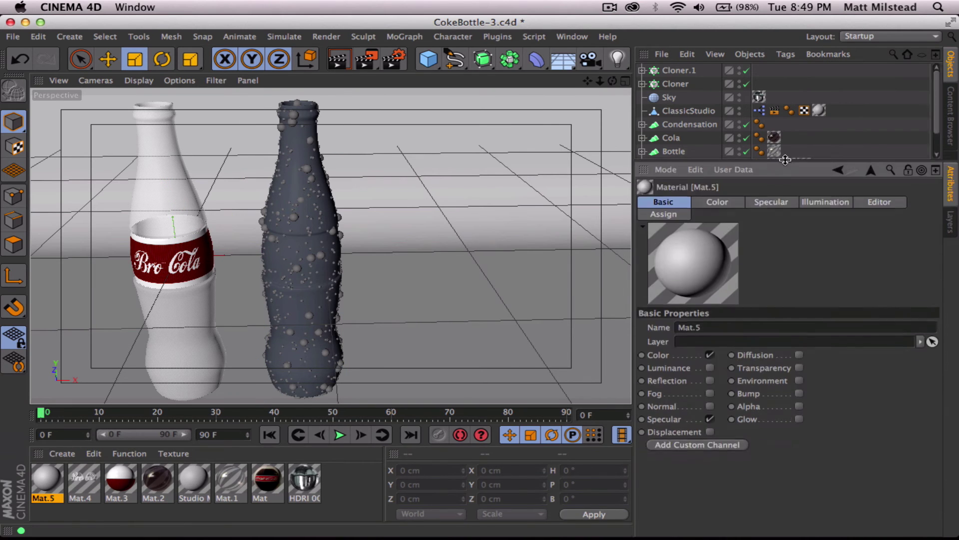
# Enable reflection and transparency on Mat.5, looking up water's refractive index 1.333
pyautogui.click(710, 380)
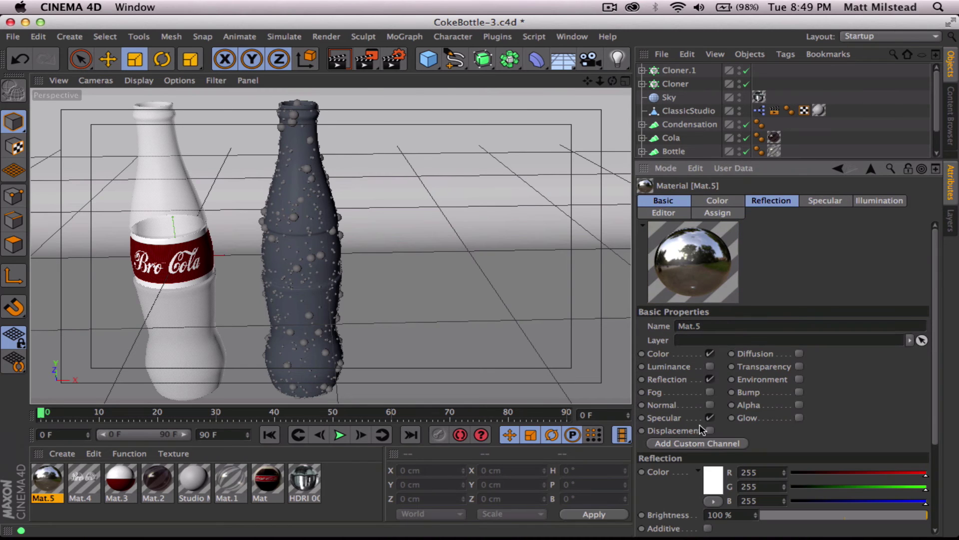
pyautogui.click(800, 366)
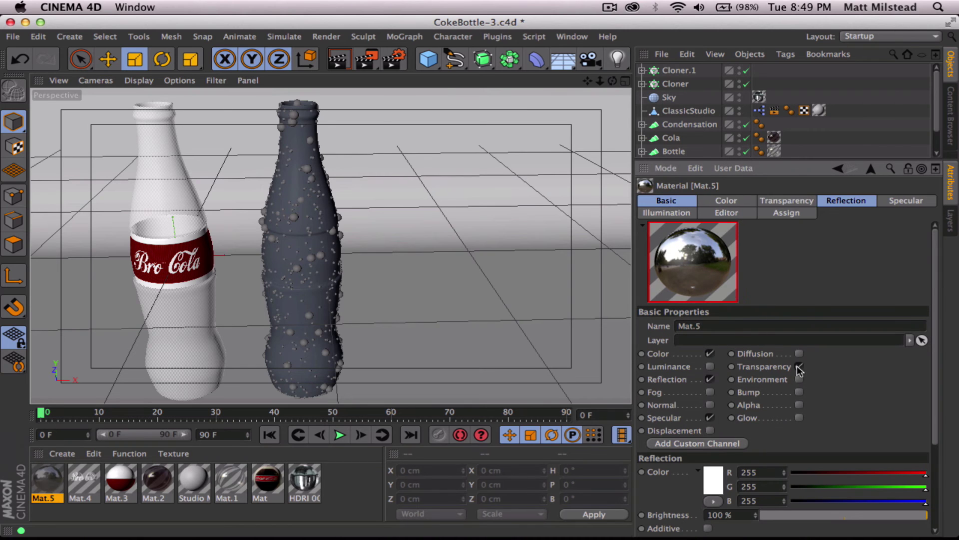
pyautogui.click(790, 201)
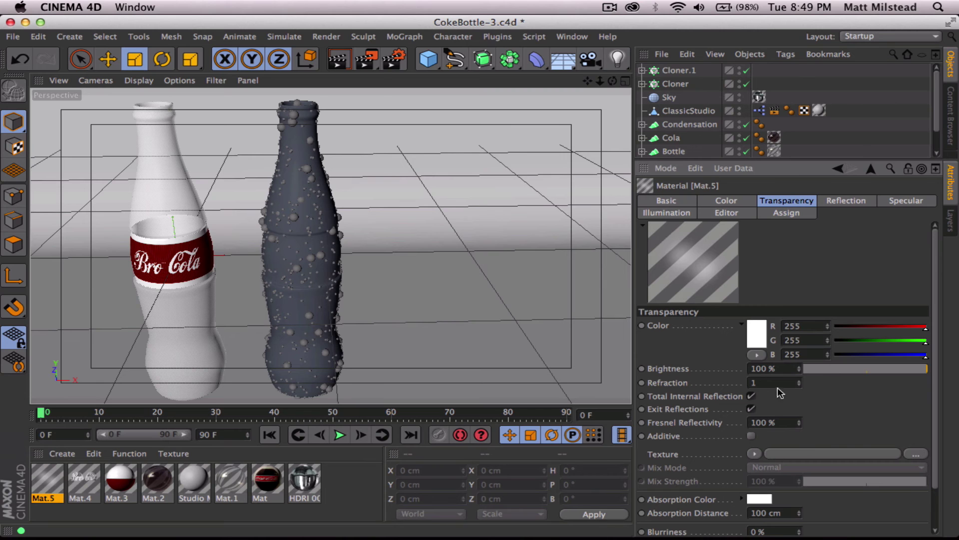
pyautogui.press('super+Tab')
pyautogui.press('Tab')
pyautogui.press('super+shift+Tab')
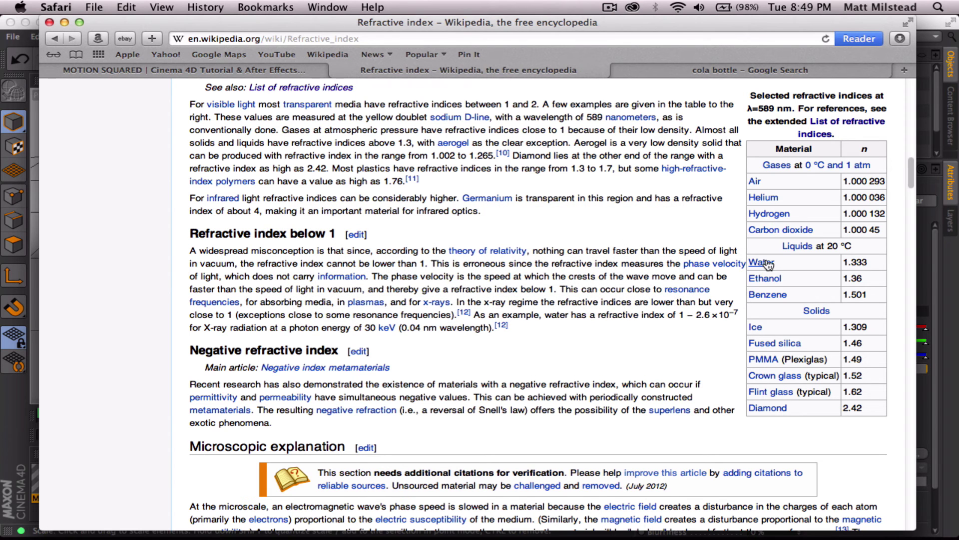
pyautogui.press('super+Tab')
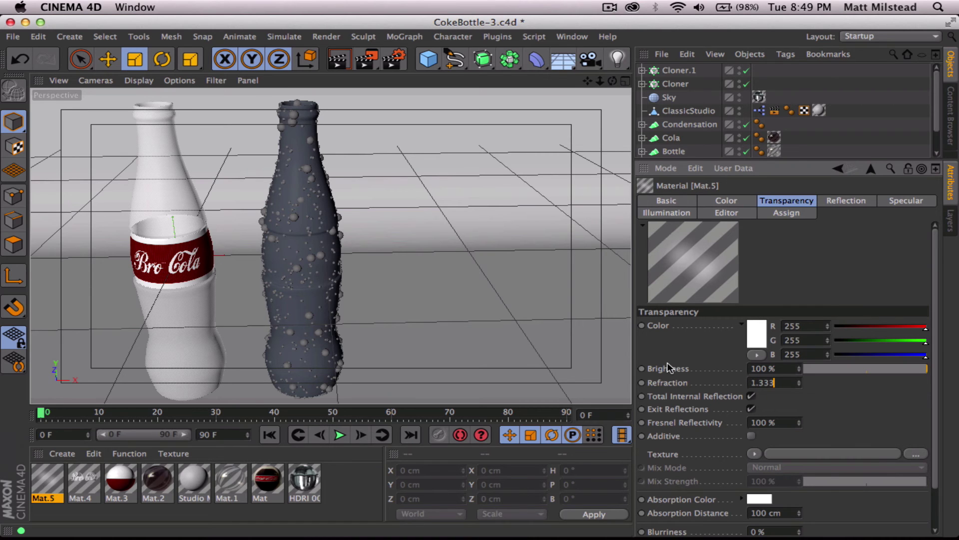
# Set Mat.5's reflection brightness to 50%
pyautogui.click(738, 202)
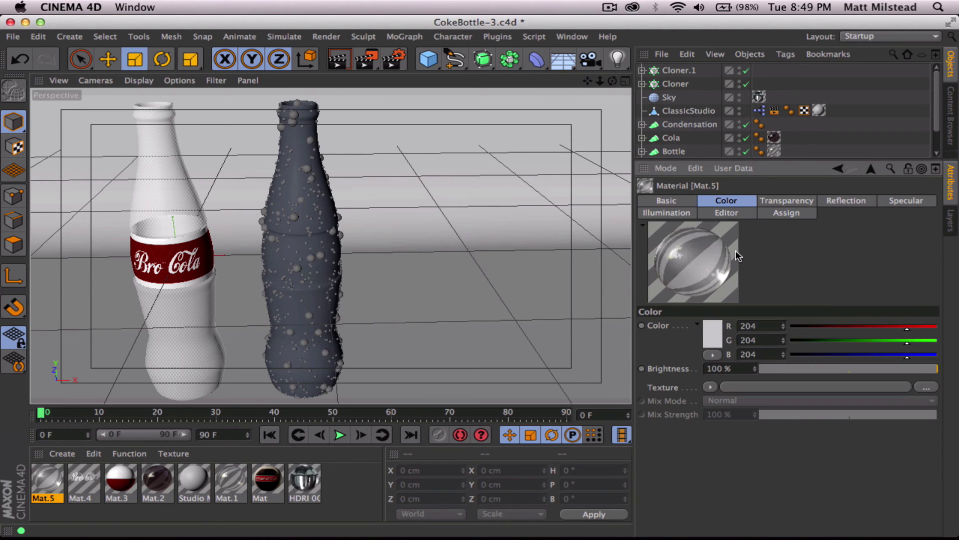
pyautogui.click(858, 205)
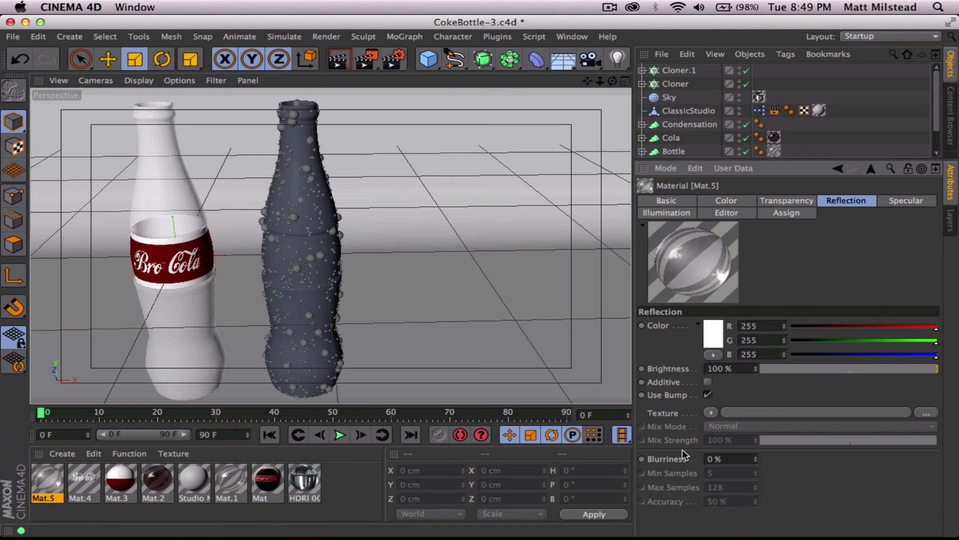
pyautogui.doubleClick(745, 369)
pyautogui.write('50')
pyautogui.press('Return')
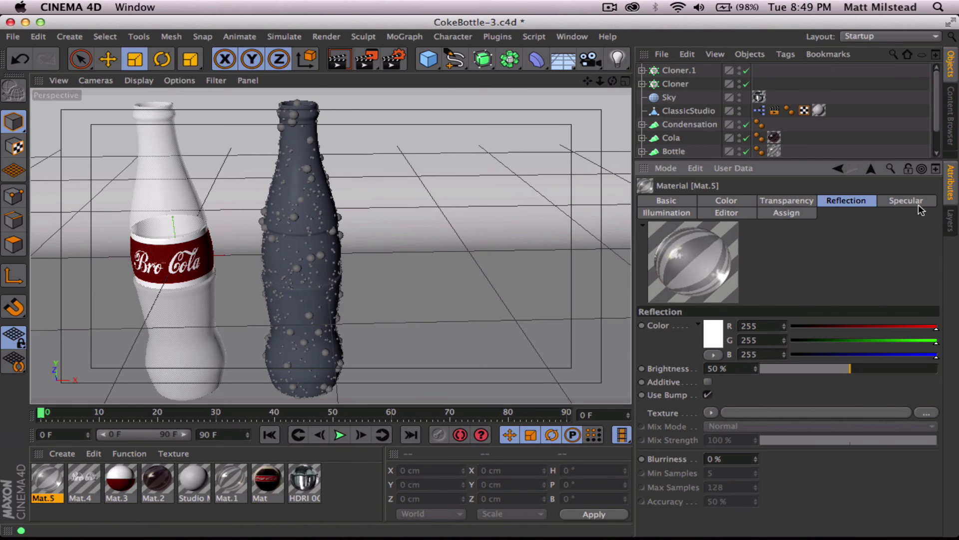
# Tighten the specular to 19% width, 69% height, and apply Mat.5 to Cloner.1 and Cloner
pyautogui.click(907, 202)
pyautogui.moveTo(755, 158); pyautogui.dragTo(756, 105)
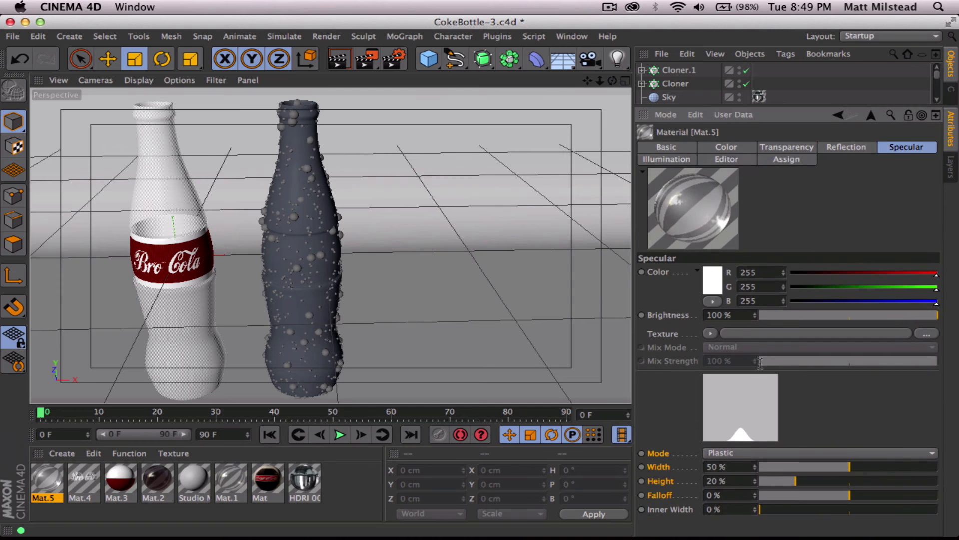
pyautogui.moveTo(849, 467); pyautogui.dragTo(884, 481)
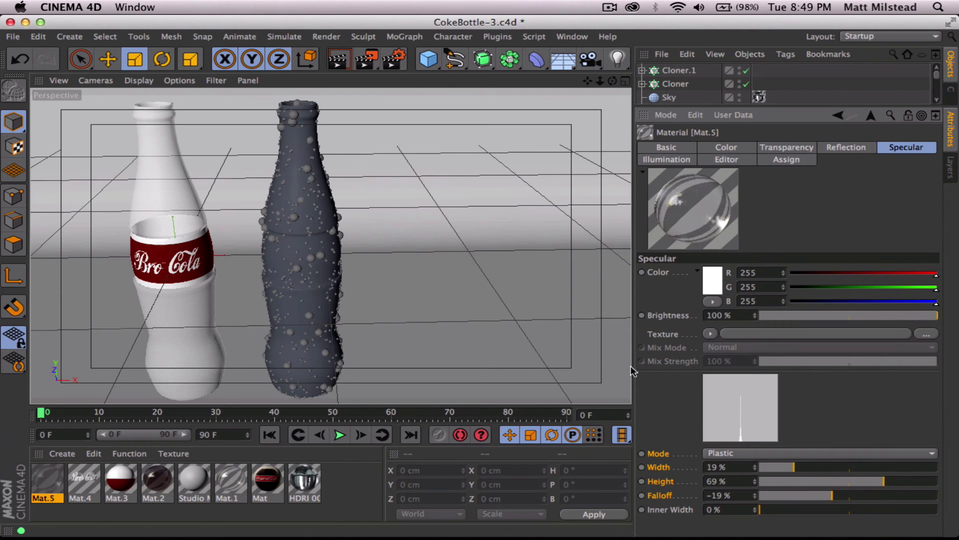
pyautogui.moveTo(36, 481); pyautogui.dragTo(710, 73)
pyautogui.moveTo(59, 482); pyautogui.dragTo(691, 273)
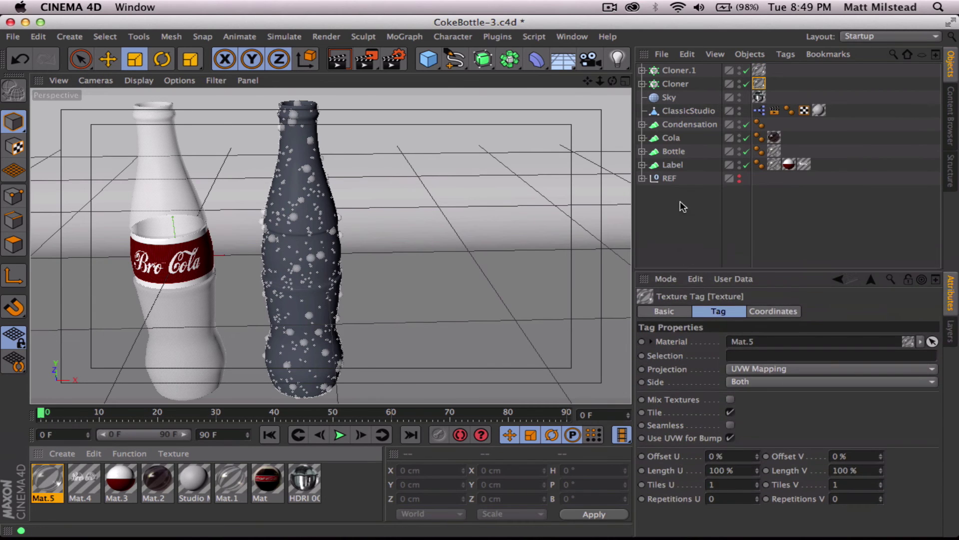
# Hide the Condensation shape and point both Cloner.1 and Cloner at the Bottle object
pyautogui.click(684, 206)
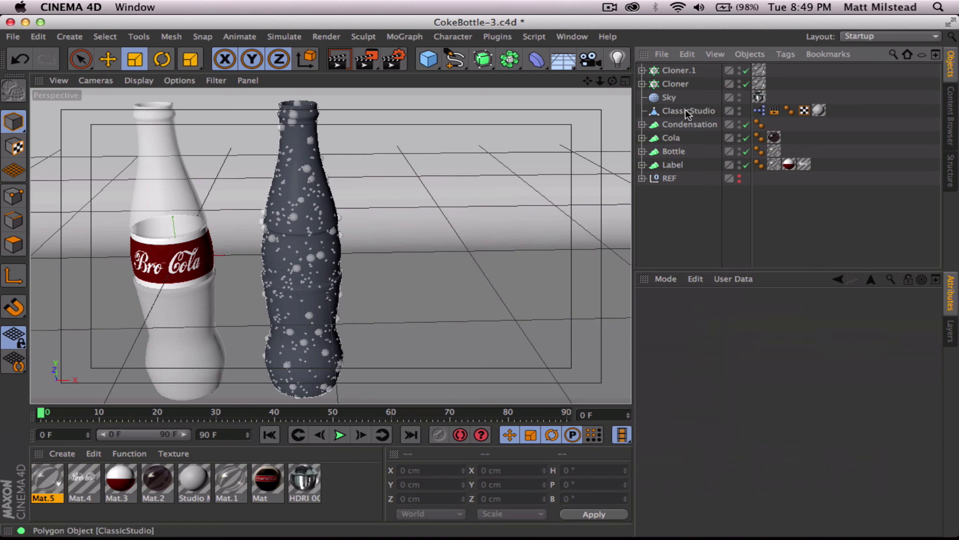
pyautogui.click(740, 124)
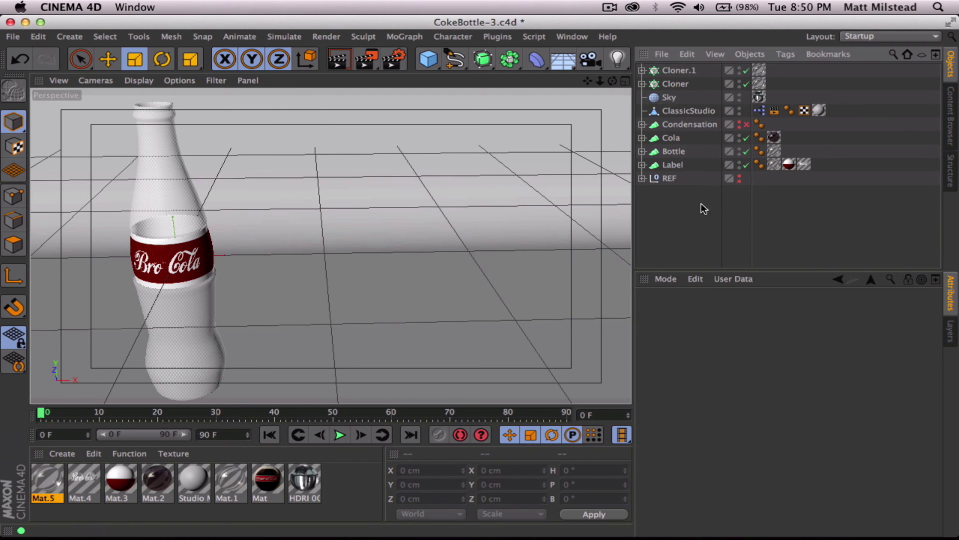
pyautogui.click(686, 71)
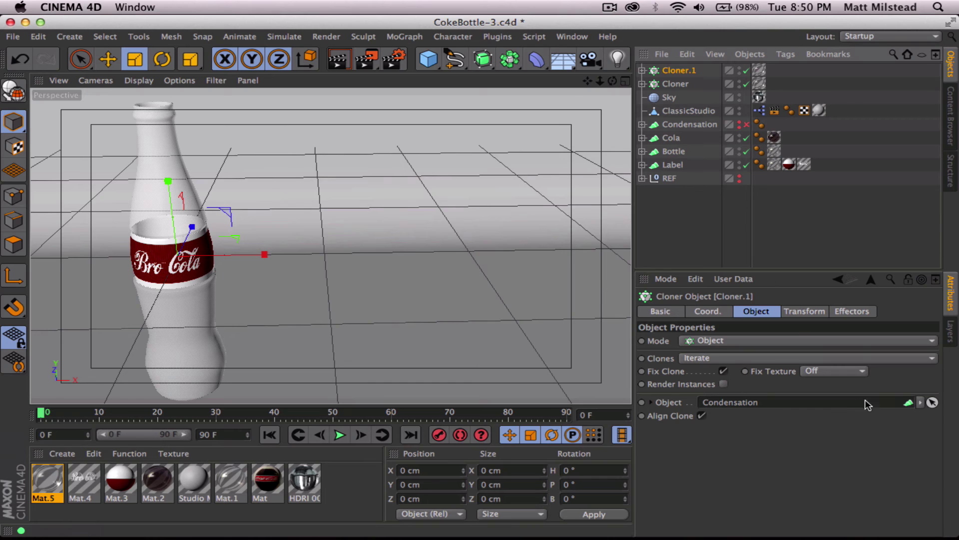
pyautogui.click(932, 402)
pyautogui.click(674, 150)
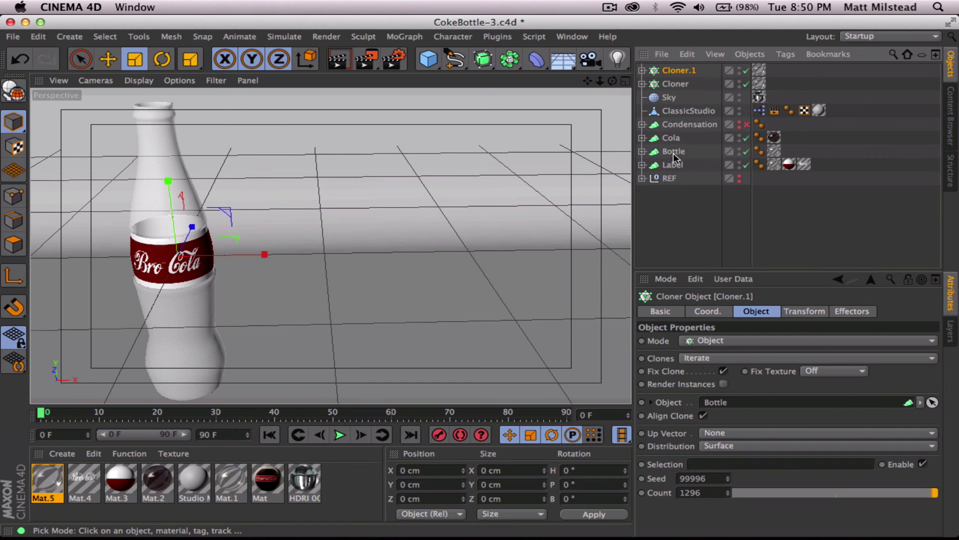
pyautogui.click(670, 84)
pyautogui.click(933, 402)
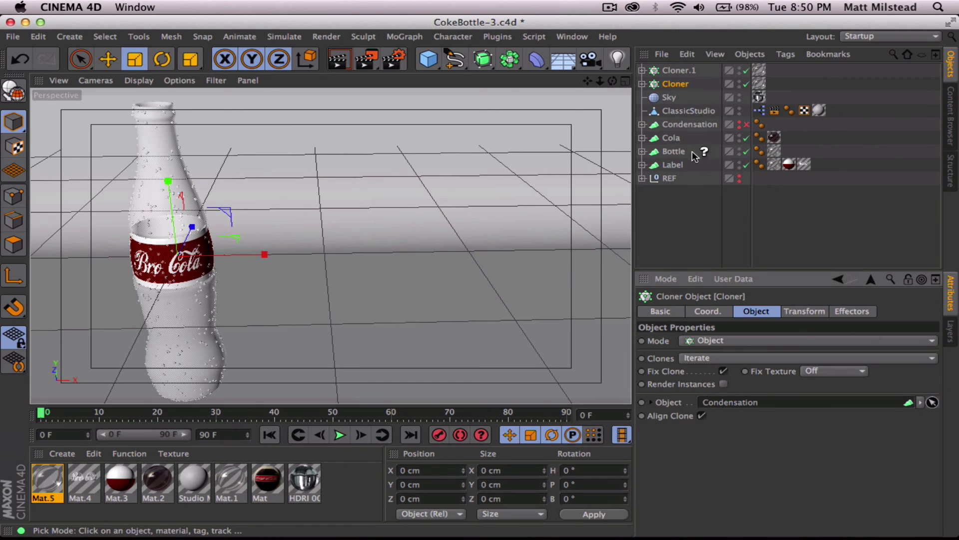
pyautogui.click(677, 153)
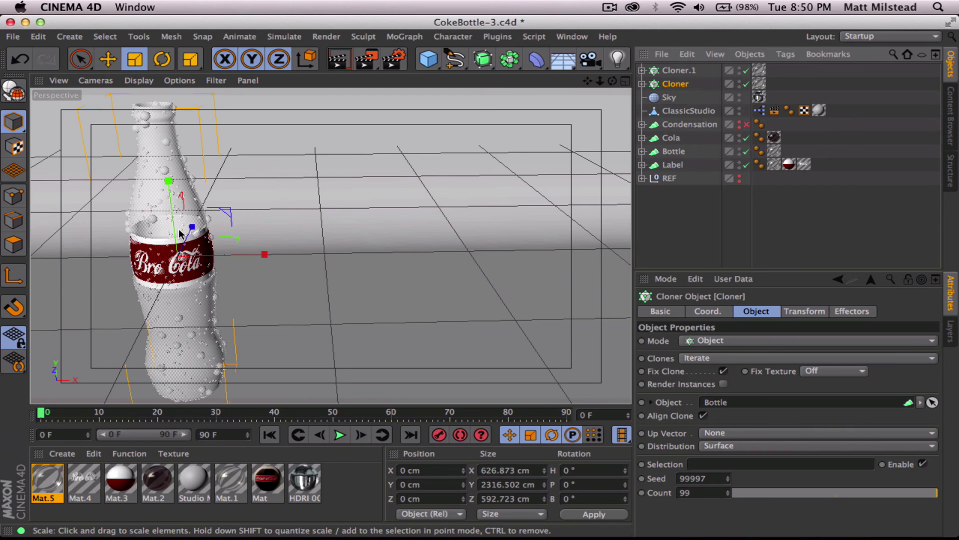
# Frame the droplet-covered bottle in the view and save the scene
pyautogui.press('o')
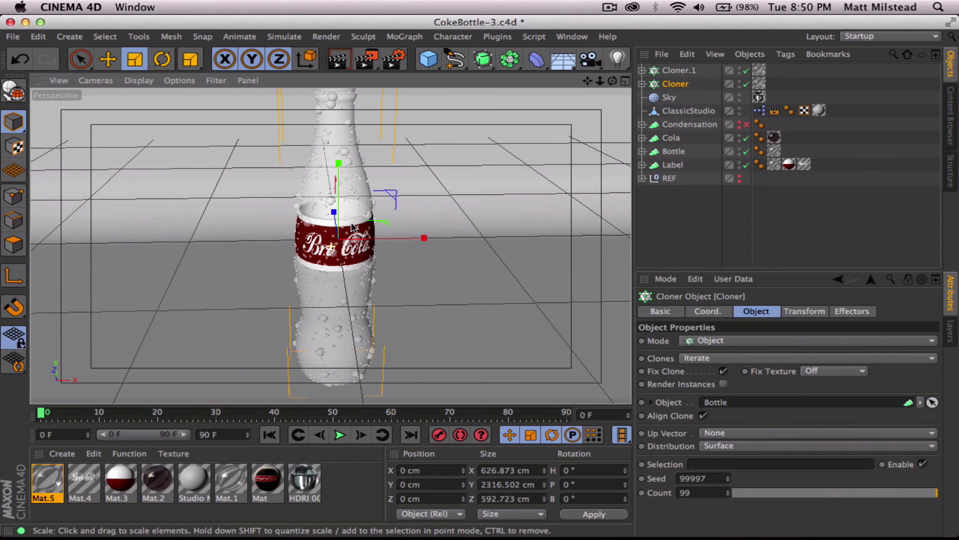
pyautogui.scroll(-3, 334, 235)
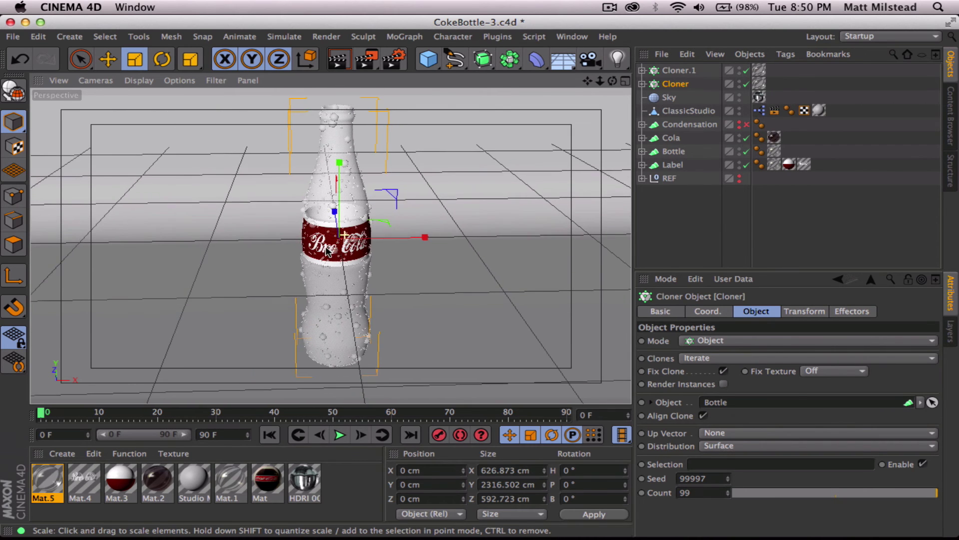
pyautogui.keyDown('alt'); pyautogui.moveTo(315, 256); pyautogui.dragTo(311, 277); pyautogui.keyUp('alt')
pyautogui.keyDown('alt'); pyautogui.moveTo(329, 278); pyautogui.dragTo(346, 275); pyautogui.keyUp('alt')
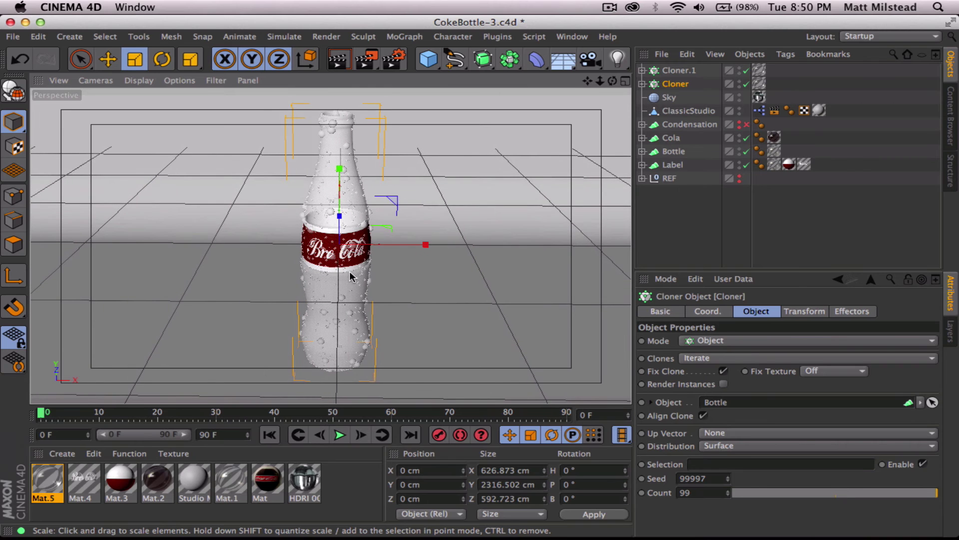
pyautogui.press('super+s')
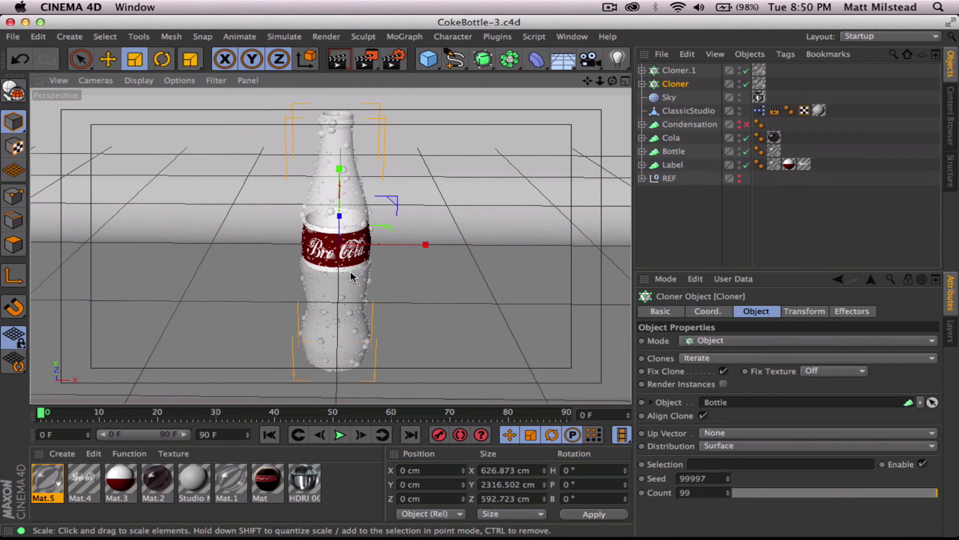
# Render the active viewport to preview the droplet-covered bottle
pyautogui.click(345, 58)
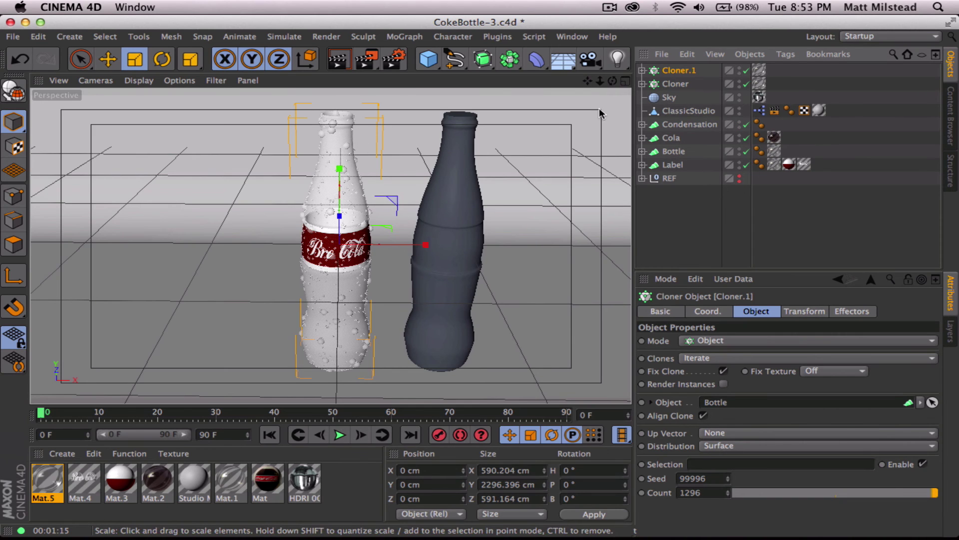
# Move both droplet Cloners into the REF group and collapse it
pyautogui.keyDown('shift'); pyautogui.click(675, 85); pyautogui.keyUp('shift')
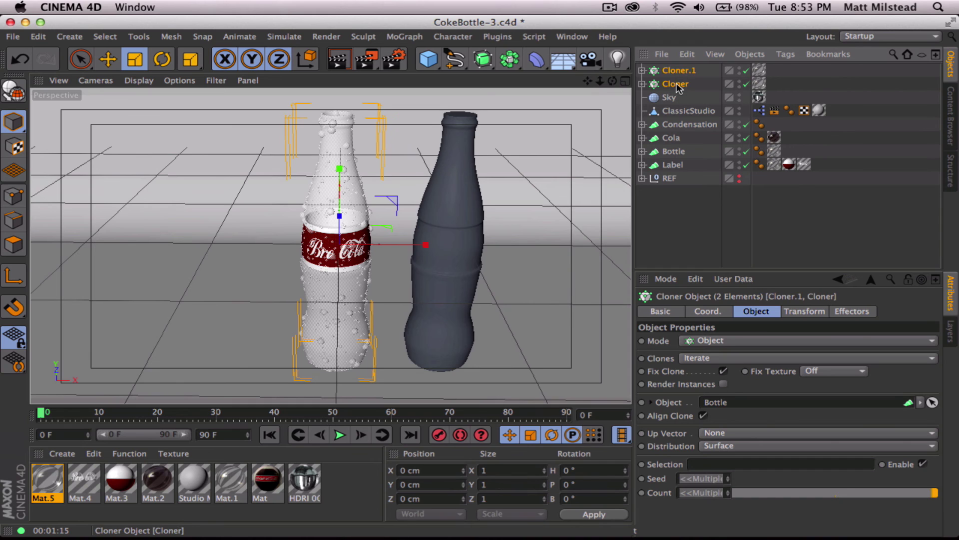
pyautogui.moveTo(678, 88); pyautogui.dragTo(674, 180)
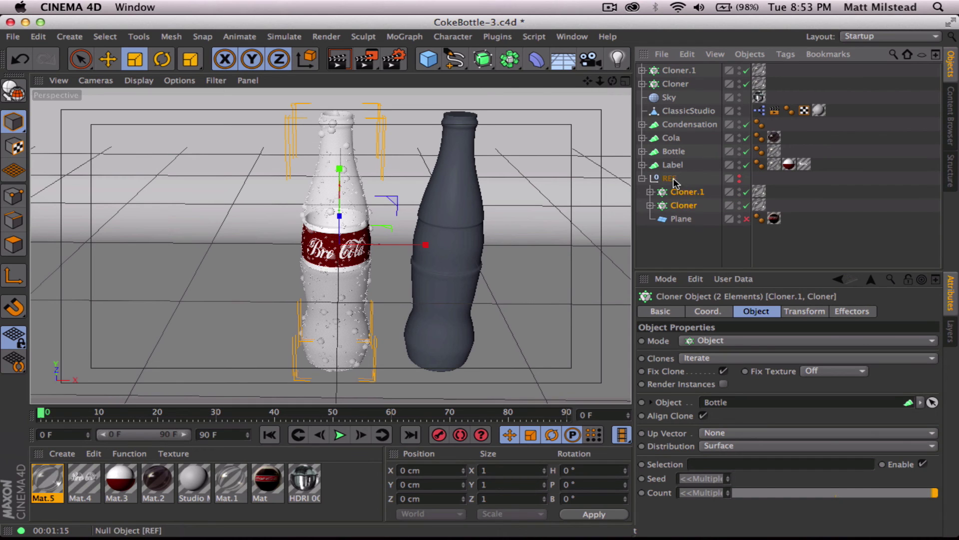
pyautogui.click(642, 178)
pyautogui.click(684, 206)
# Make Cloner.1 and Cloner editable with the C shortcut
pyautogui.click(679, 71)
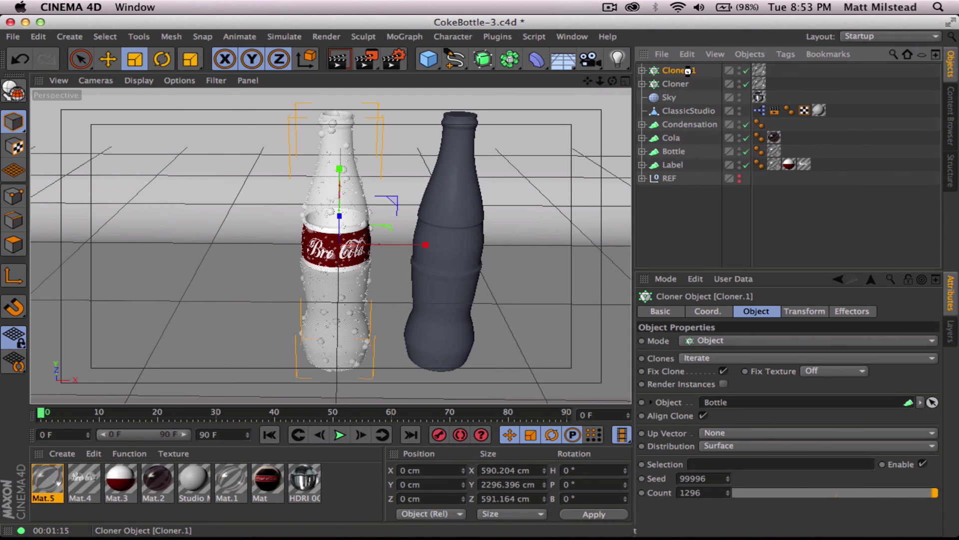
pyautogui.press('c')
pyautogui.click(674, 85)
pyautogui.press('c')
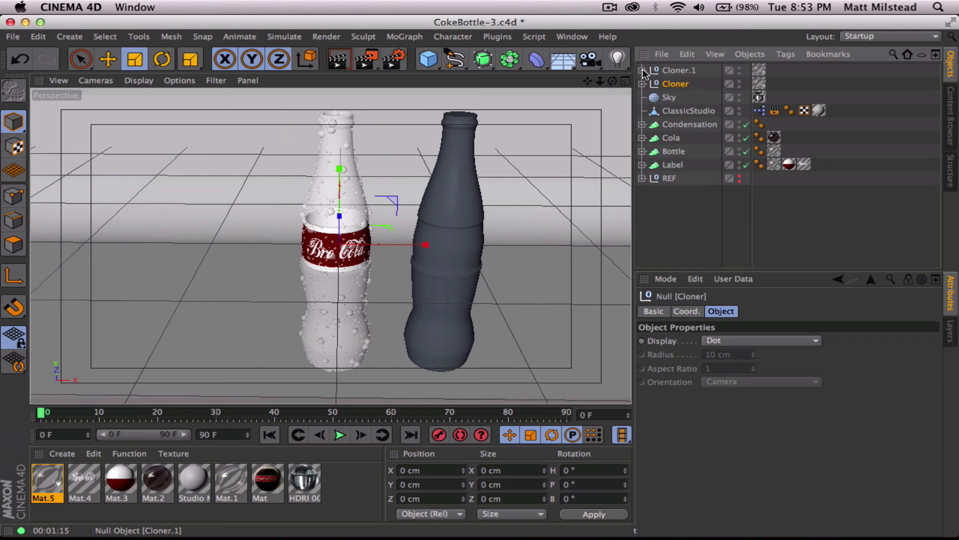
pyautogui.click(673, 74)
pyautogui.scroll(4, 332, 114)
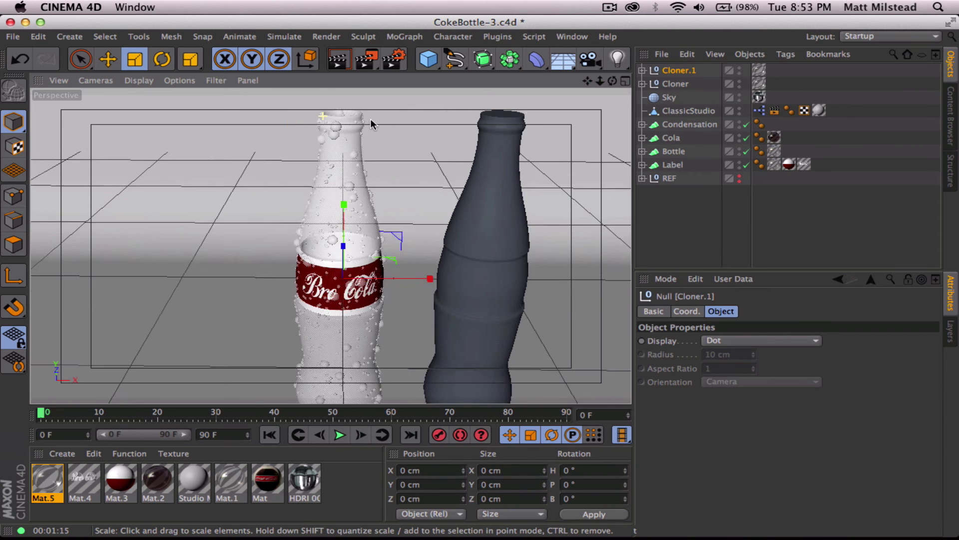
pyautogui.scroll(6, 488, 128)
pyautogui.scroll(-5, 454, 145)
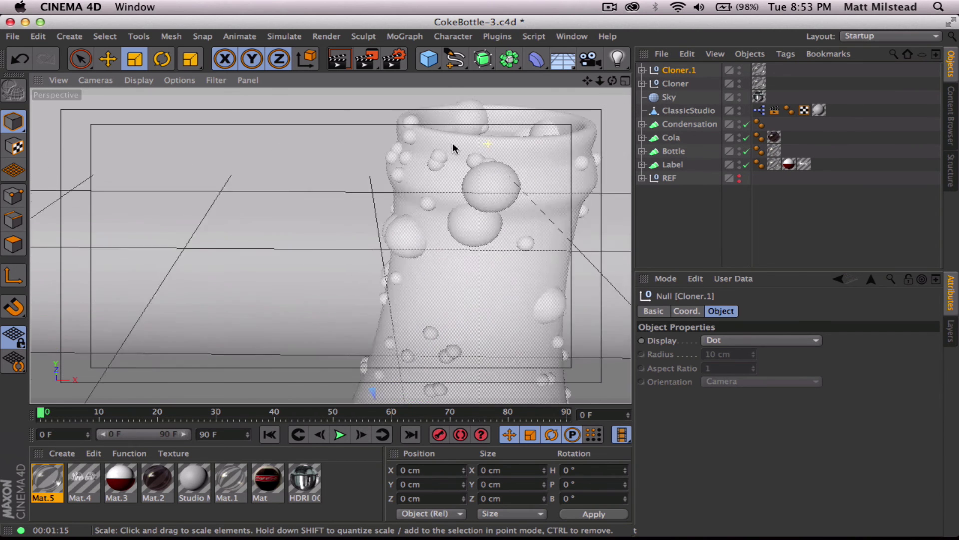
# Disable Condensation, Cola, Bottle and Label, and hide the first three in the viewport
pyautogui.keyDown('alt'); pyautogui.moveTo(474, 155); pyautogui.dragTo(395, 105); pyautogui.keyUp('alt')
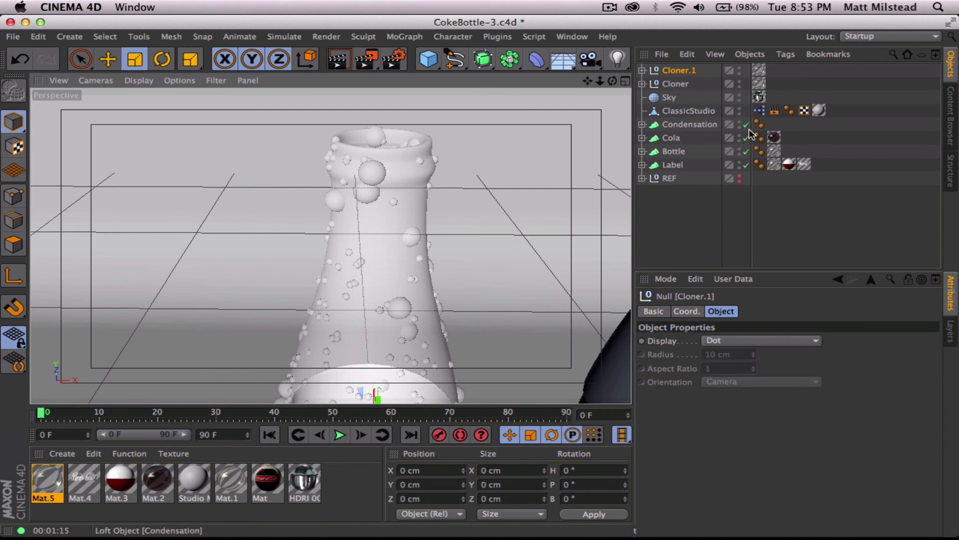
pyautogui.moveTo(747, 124); pyautogui.dragTo(753, 161)
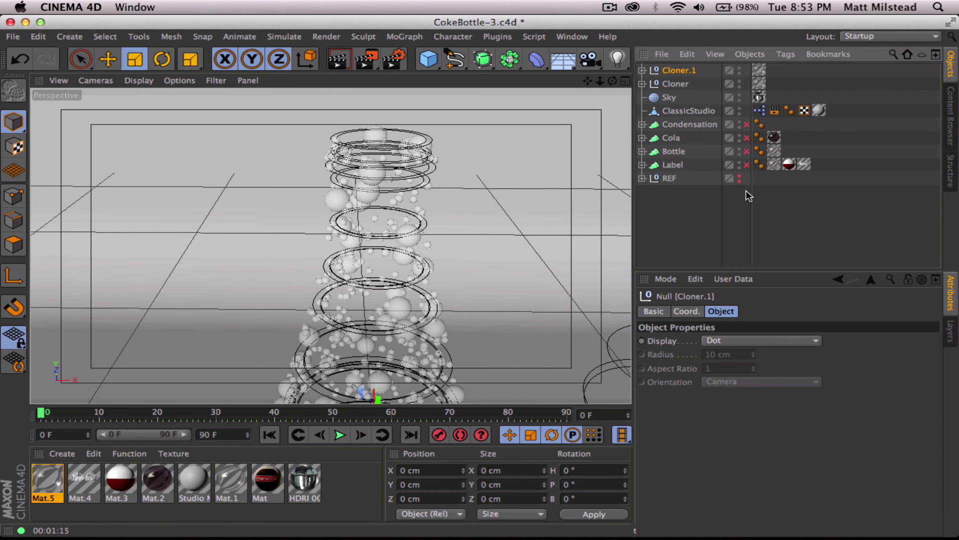
pyautogui.click(740, 124)
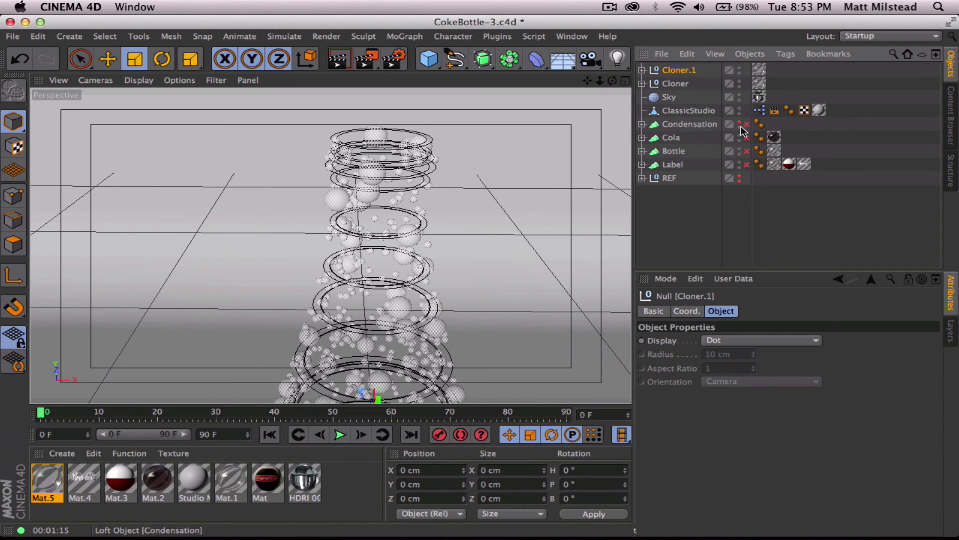
pyautogui.click(740, 138)
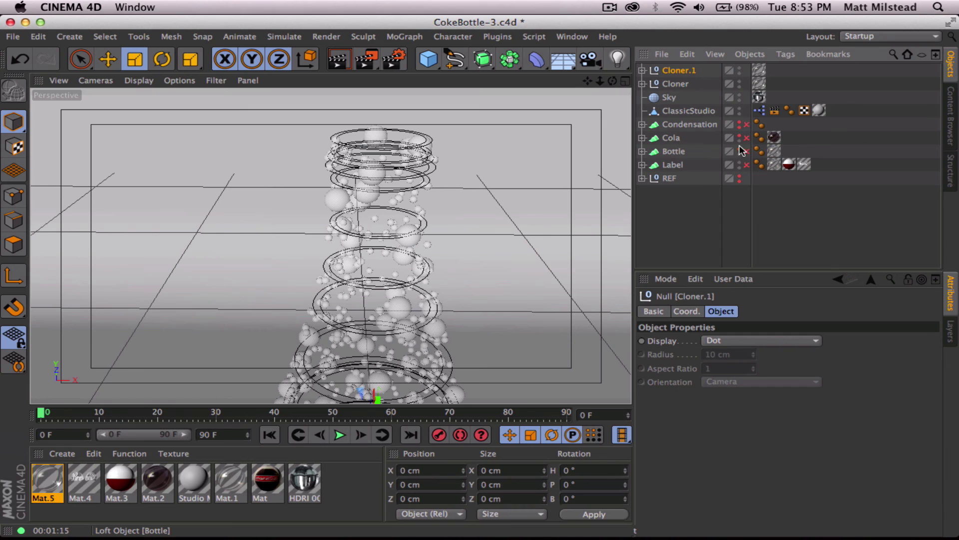
pyautogui.click(740, 151)
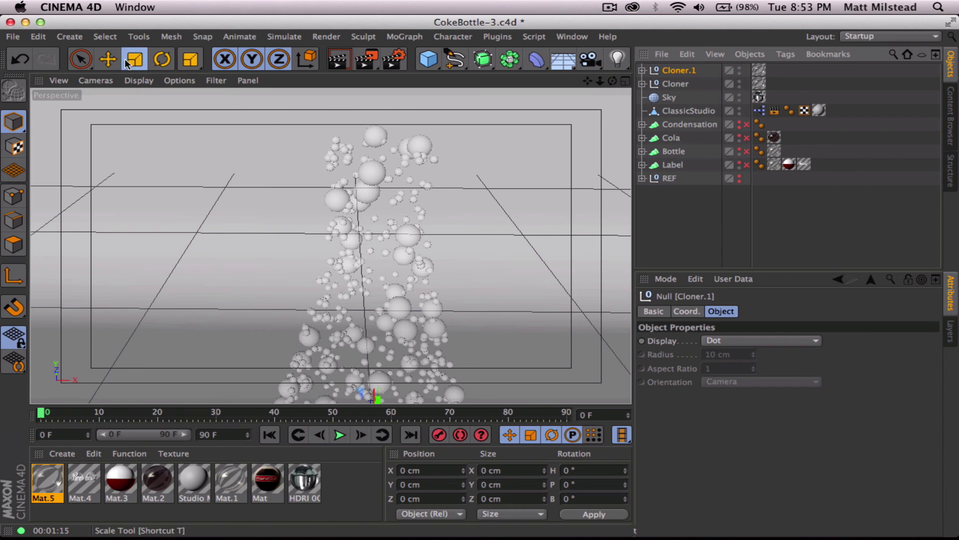
# Rectangle-select the 53 droplet spheres clustered at the bottle's top in both Cloners
pyautogui.moveTo(80, 59); pyautogui.dragTo(150, 101)
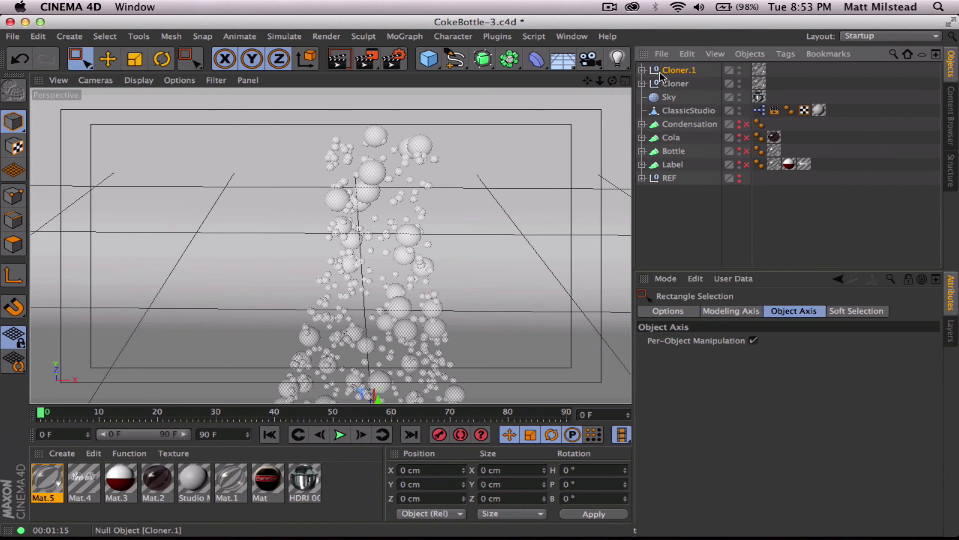
pyautogui.moveTo(294, 110); pyautogui.dragTo(484, 202)
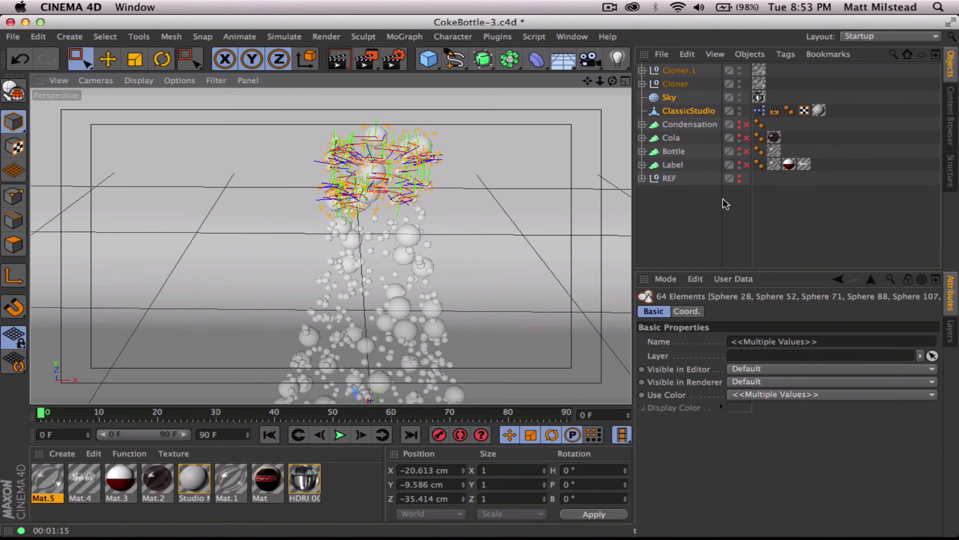
pyautogui.click(740, 95)
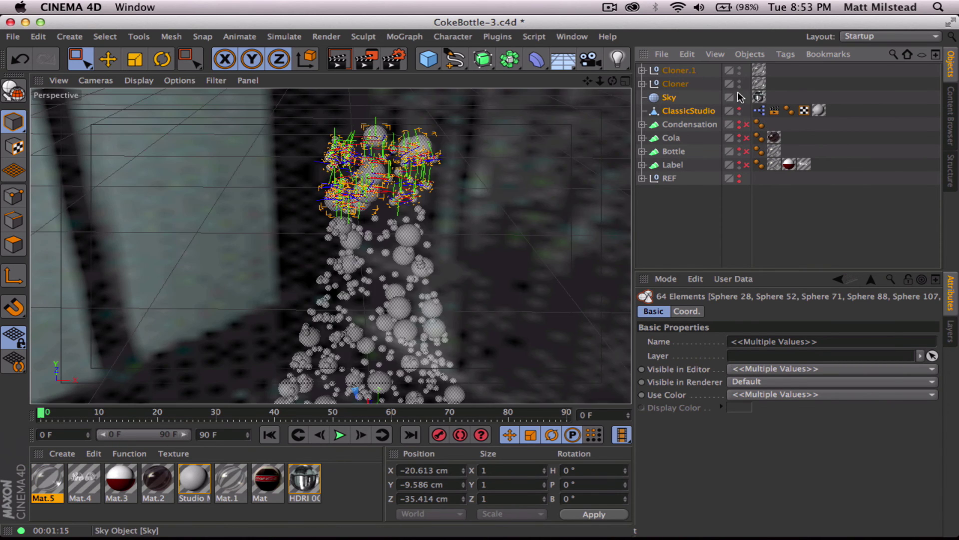
pyautogui.click(740, 95)
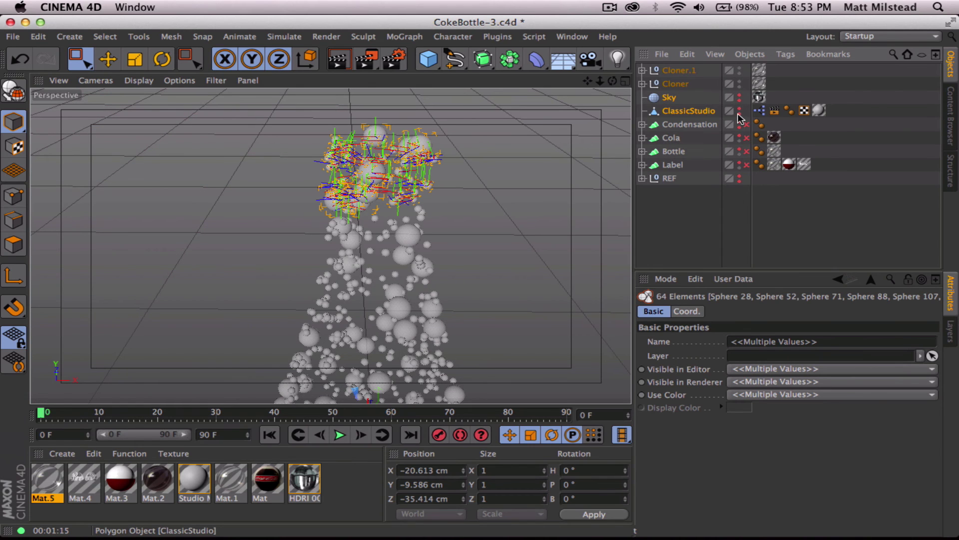
pyautogui.click(669, 70)
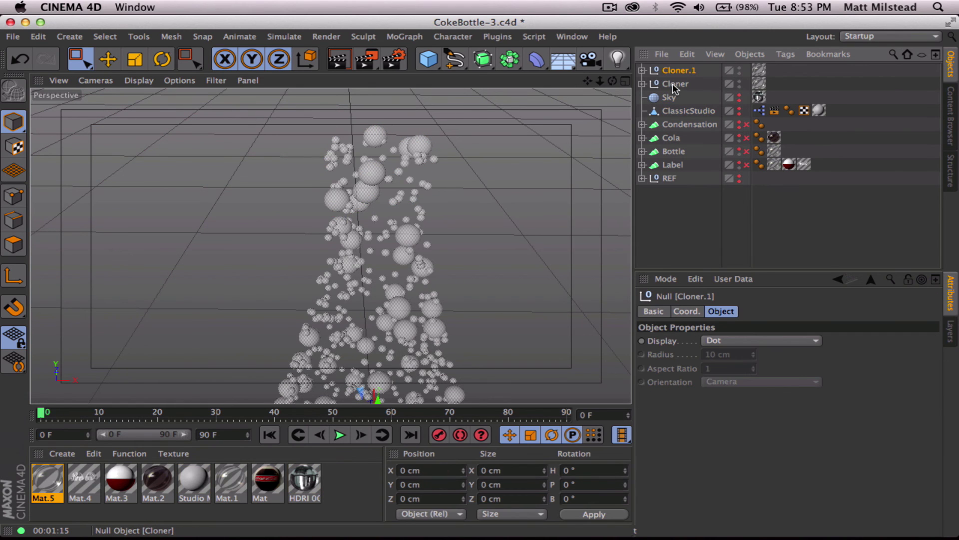
pyautogui.keyDown('shift'); pyautogui.click(675, 84); pyautogui.keyUp('shift')
pyautogui.moveTo(261, 112); pyautogui.dragTo(481, 190)
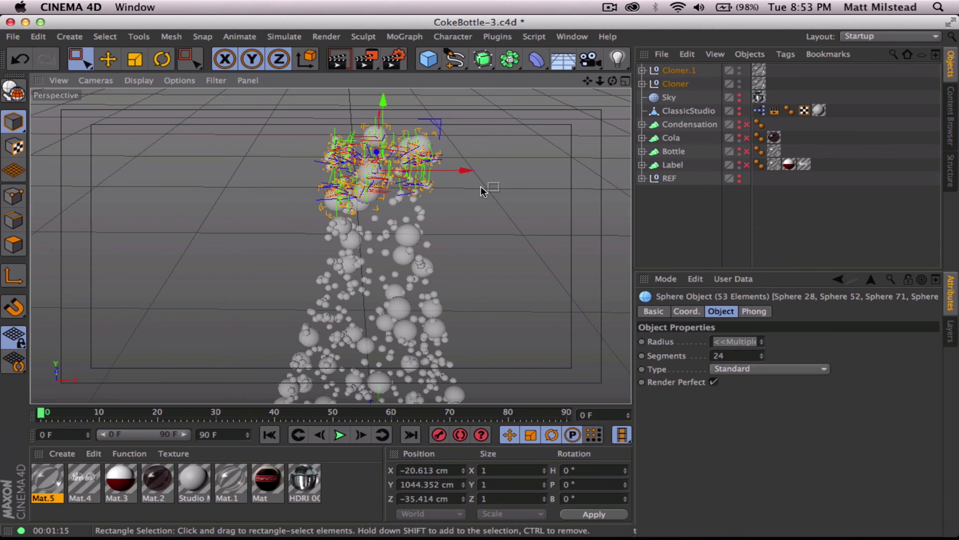
# Delete the 53 selected top droplets
pyautogui.press('Delete')
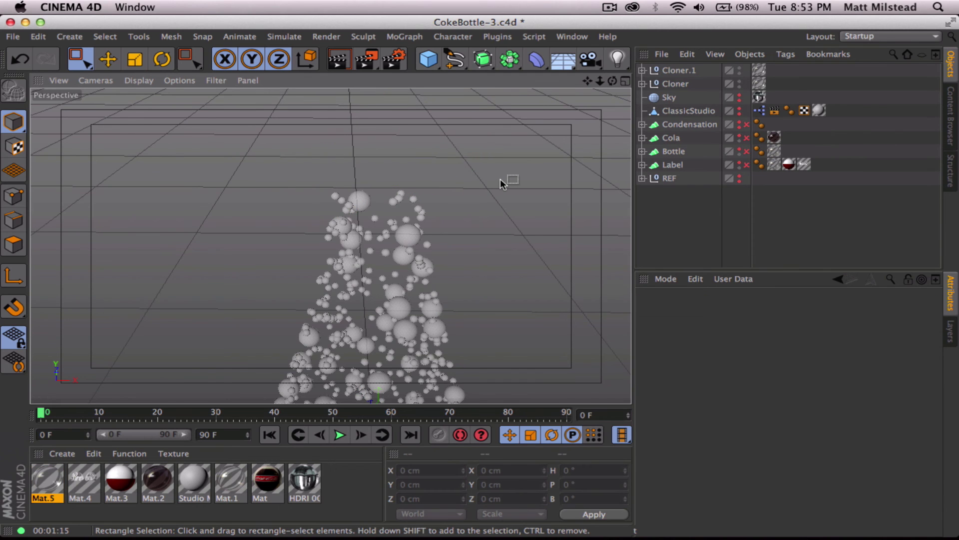
pyautogui.keyDown('alt'); pyautogui.moveTo(477, 200); pyautogui.dragTo(447, 356); pyautogui.keyUp('alt')
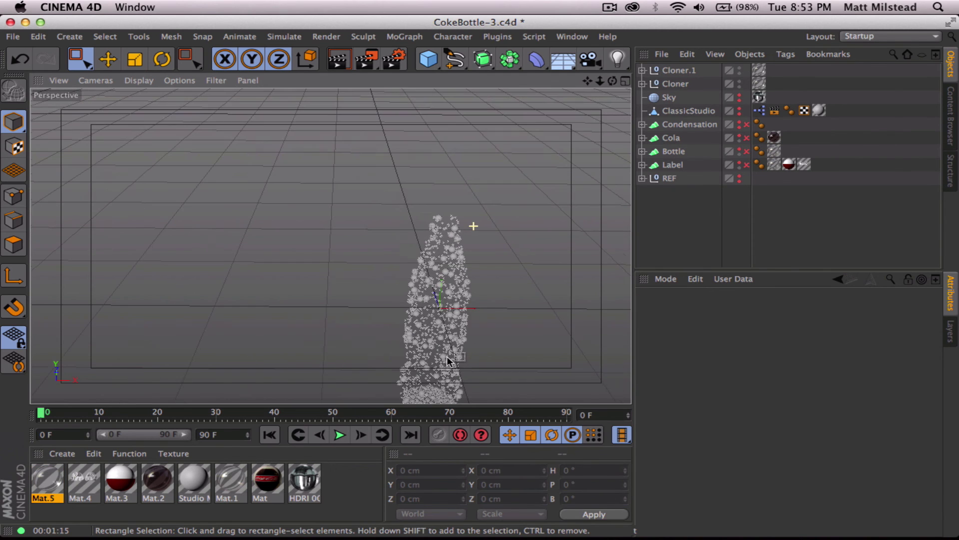
pyautogui.keyDown('alt'); pyautogui.moveTo(423, 254); pyautogui.dragTo(372, 233); pyautogui.keyUp('alt')
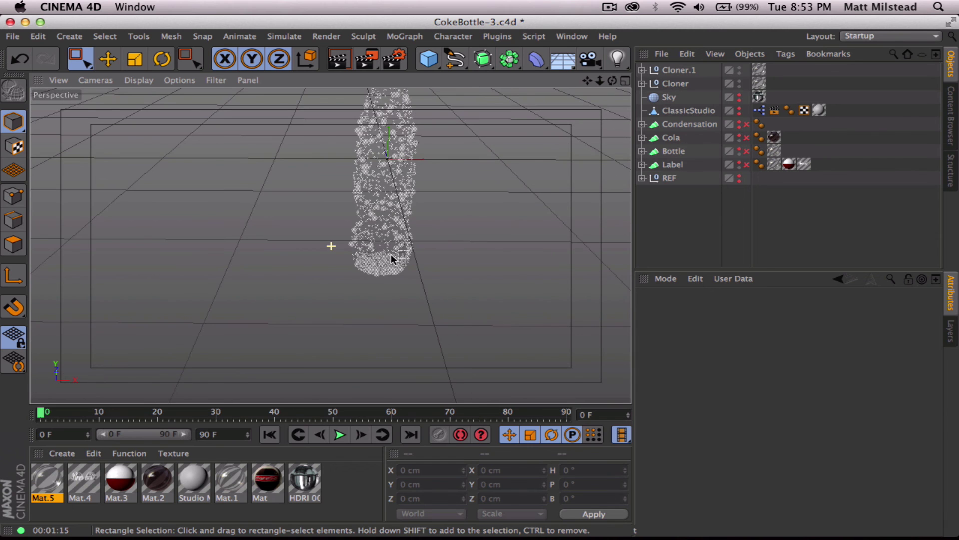
pyautogui.keyDown('alt'); pyautogui.moveTo(457, 259); pyautogui.dragTo(349, 270, button='right'); pyautogui.keyUp('alt')
pyautogui.keyDown('alt'); pyautogui.moveTo(342, 267); pyautogui.dragTo(257, 268); pyautogui.keyUp('alt')
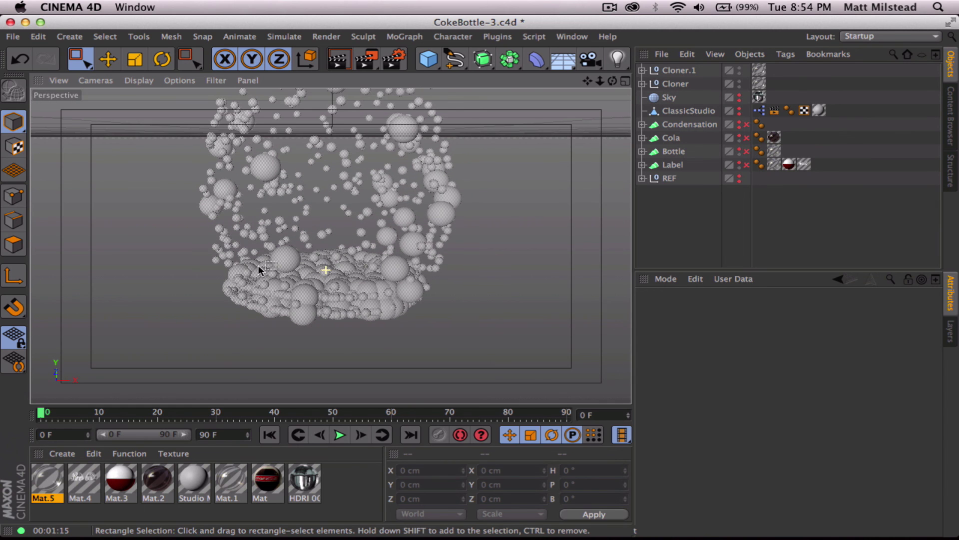
# Delete the lower cluster of droplet spheres and the three leftover spheres
pyautogui.moveTo(203, 237); pyautogui.dragTo(470, 352)
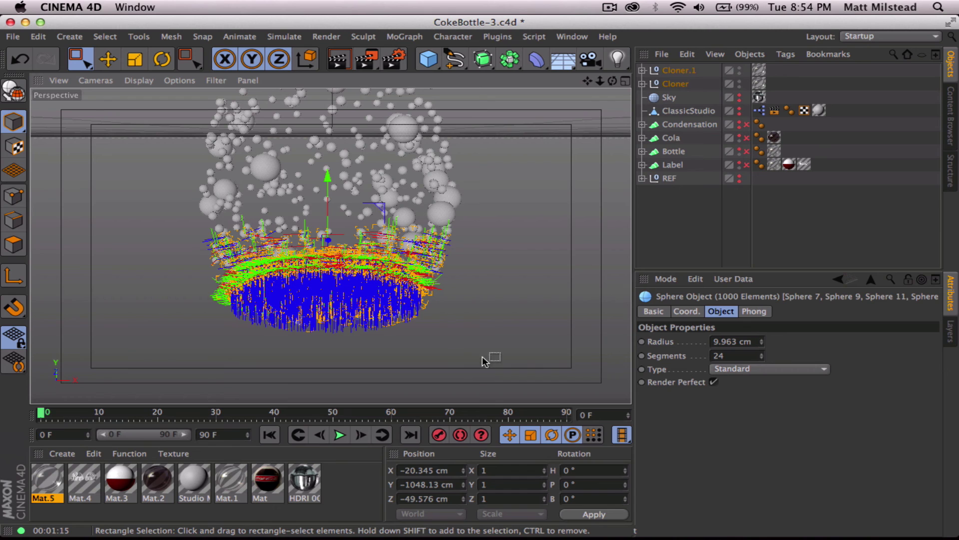
pyautogui.click(558, 328)
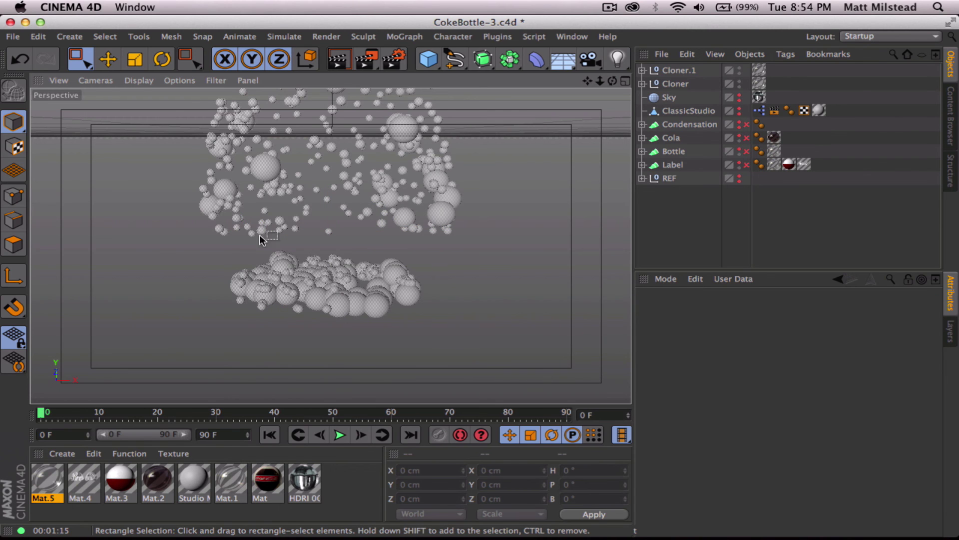
pyautogui.moveTo(214, 242); pyautogui.dragTo(493, 345)
pyautogui.press('Delete')
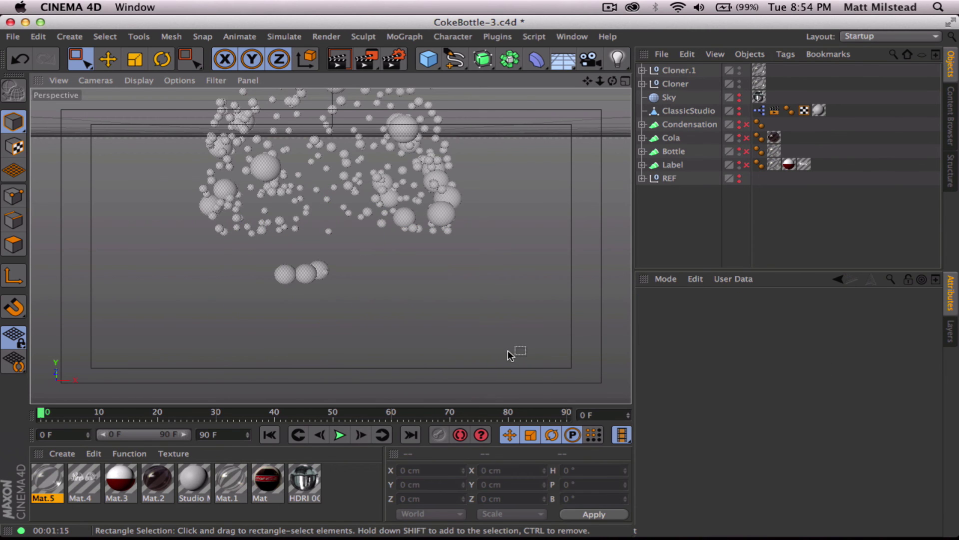
pyautogui.moveTo(359, 303); pyautogui.dragTo(375, 310)
pyautogui.press('Delete')
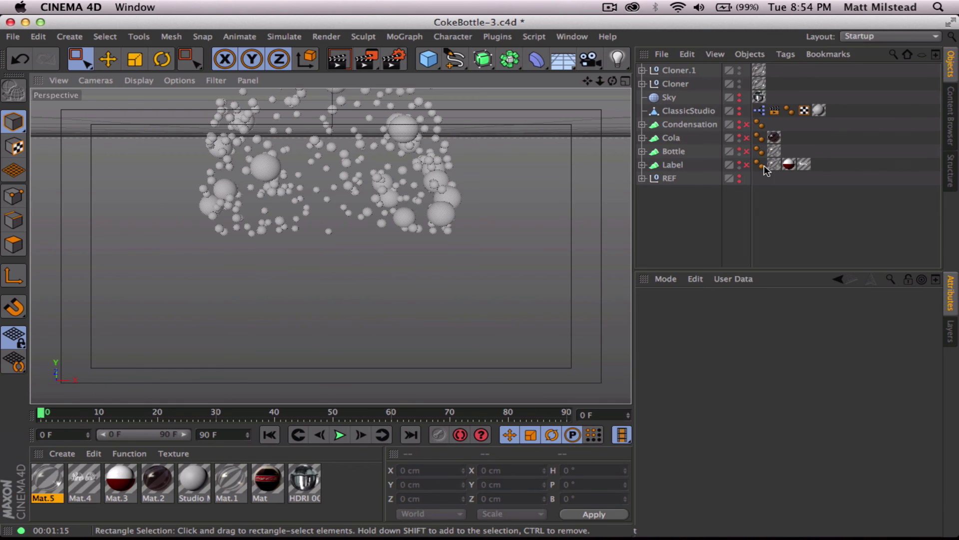
# Reset viewport visibility of Sky, ClassicStudio, Condensation, Cola and Bottle, and re-enable the bottle objects
pyautogui.click(739, 95)
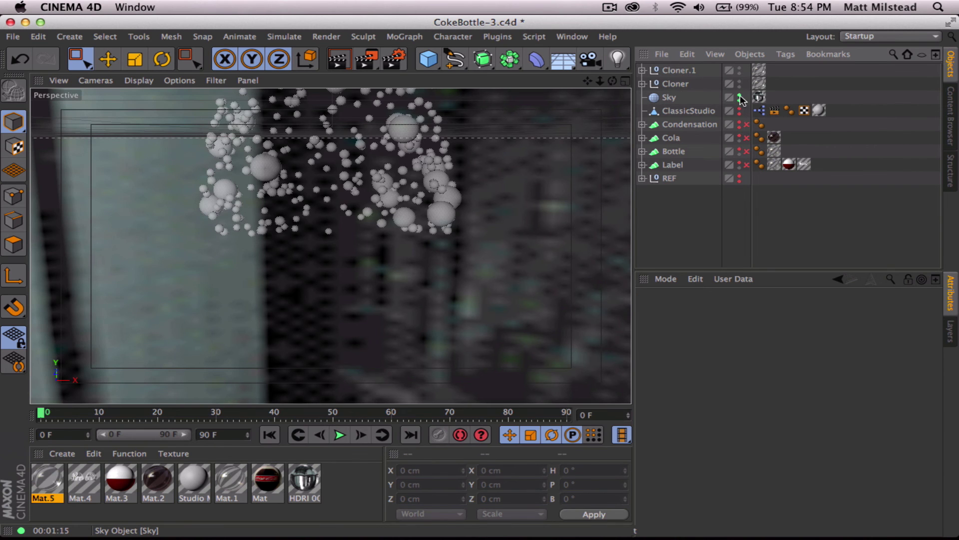
pyautogui.click(740, 96)
pyautogui.click(740, 96)
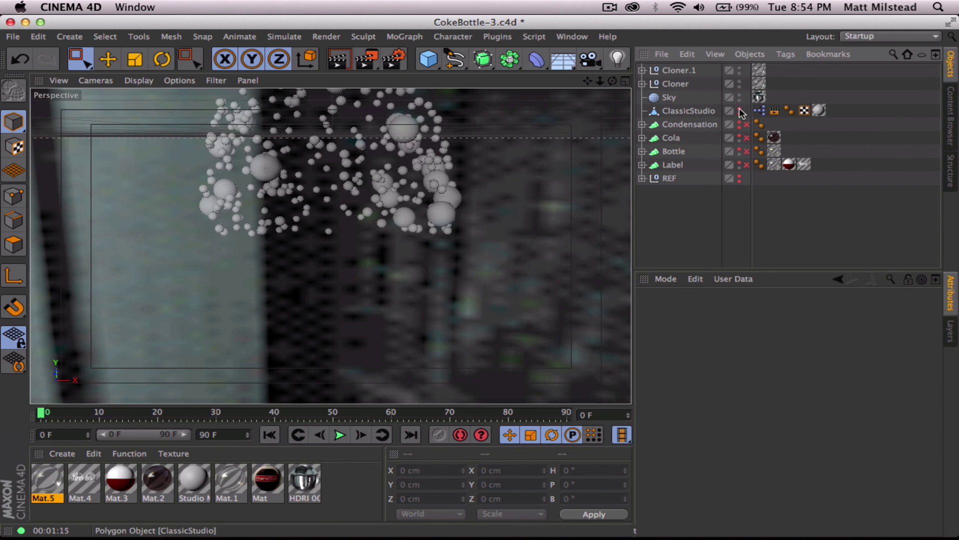
pyautogui.click(740, 110)
pyautogui.click(740, 123)
pyautogui.click(740, 136)
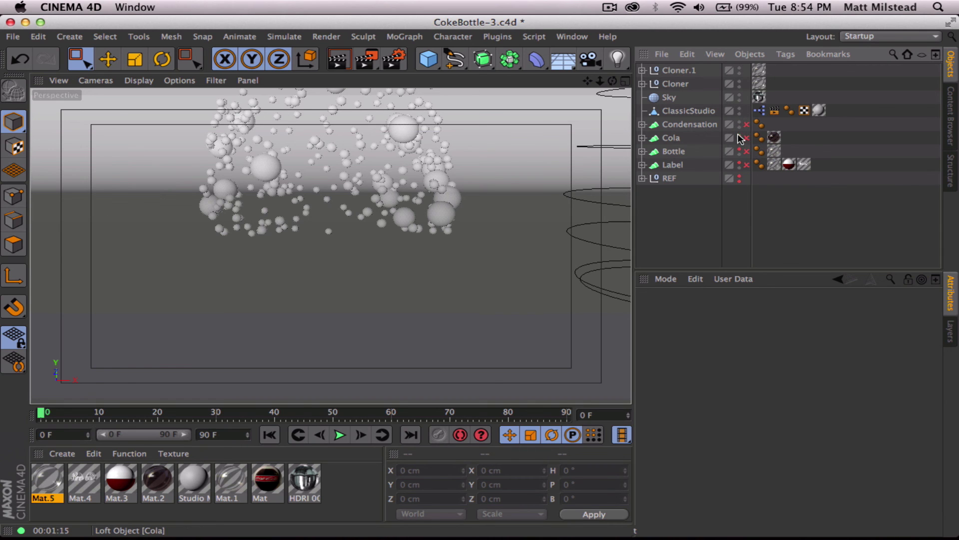
pyautogui.click(740, 151)
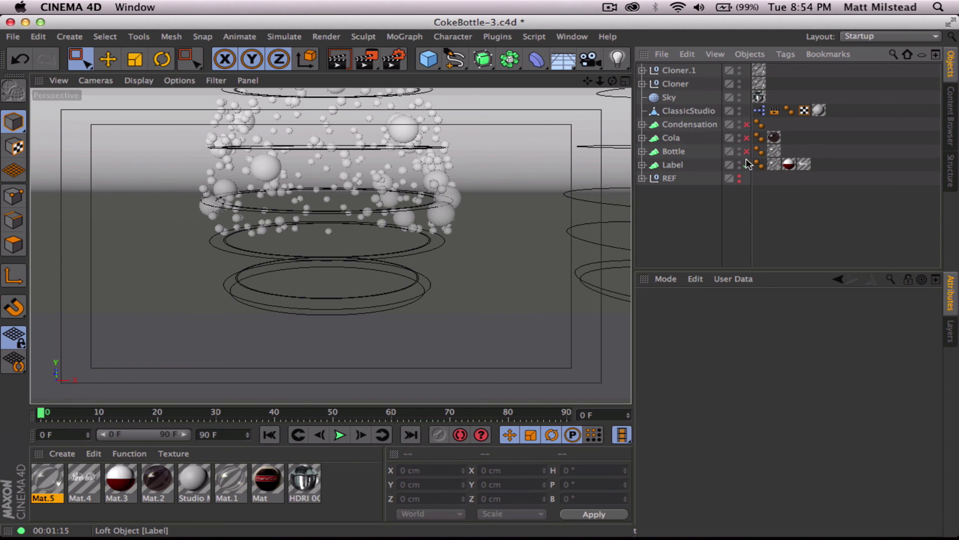
pyautogui.moveTo(746, 126); pyautogui.dragTo(745, 189)
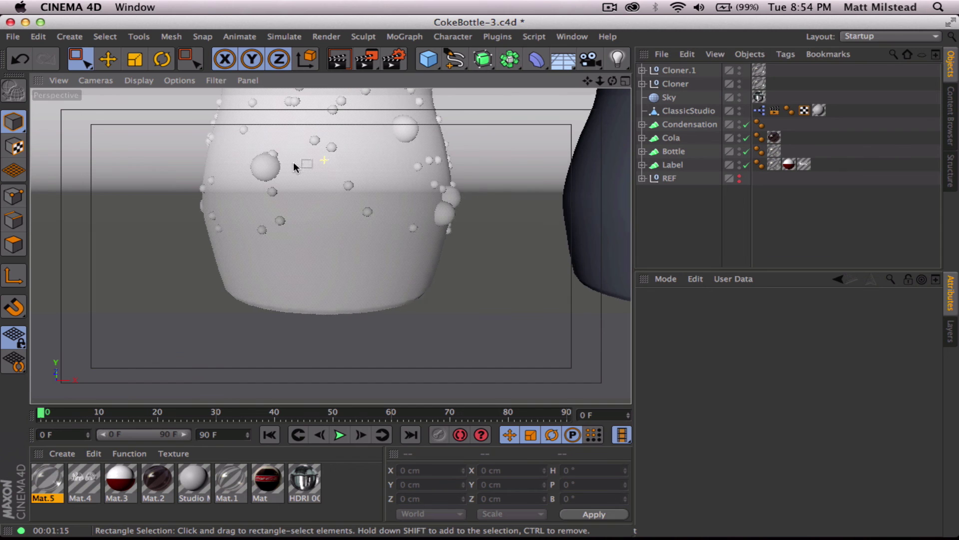
pyautogui.scroll(-5, 294, 165)
pyautogui.moveTo(345, 221)
pyautogui.keyDown('alt'); pyautogui.mouseDown()
pyautogui.moveTo(321, 244)
pyautogui.moveTo(279, 248)
pyautogui.moveTo(320, 233)
pyautogui.moveTo(309, 227)
pyautogui.moveTo(320, 216)
pyautogui.moveTo(349, 232)
pyautogui.mouseUp(); pyautogui.keyUp('alt')
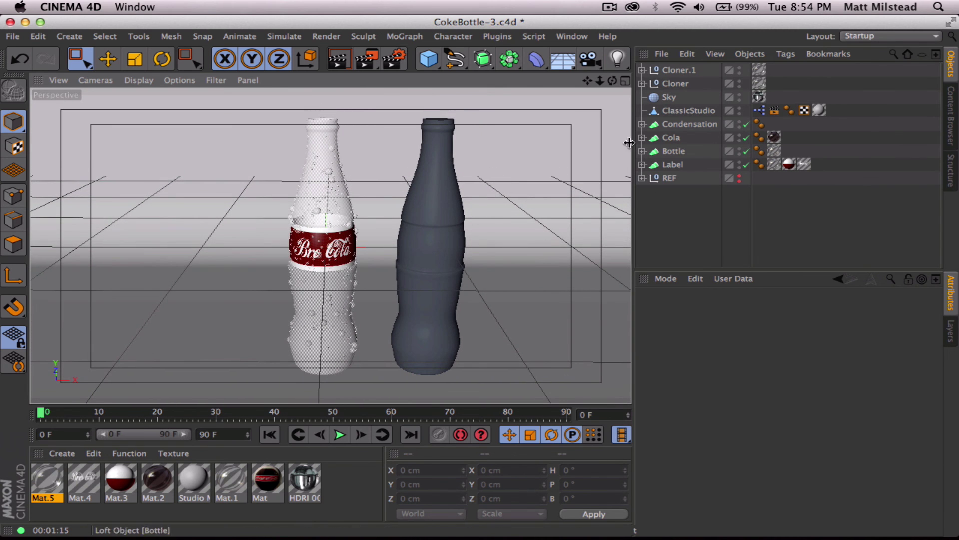
# Switch off Condensation and hide it in both viewport and render
pyautogui.click(695, 126)
pyautogui.click(746, 124)
pyautogui.click(740, 122)
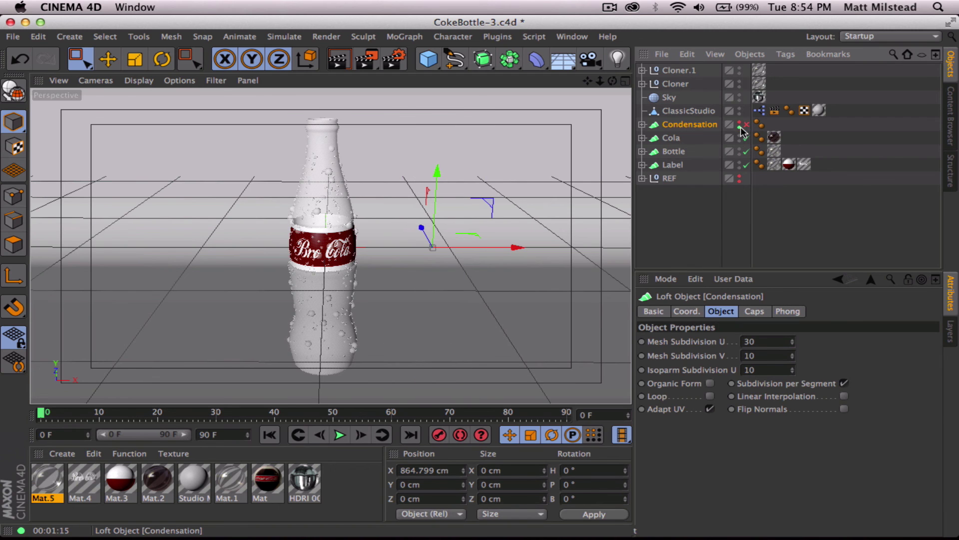
pyautogui.click(740, 127)
# Group Cola, Bottle, Label and both Cloners as ColaBottle, then duplicate it twice
pyautogui.click(671, 138)
pyautogui.keyDown('shift'); pyautogui.click(673, 165); pyautogui.keyUp('shift')
pyautogui.press('o')
pyautogui.moveTo(686, 216); pyautogui.dragTo(681, 71)
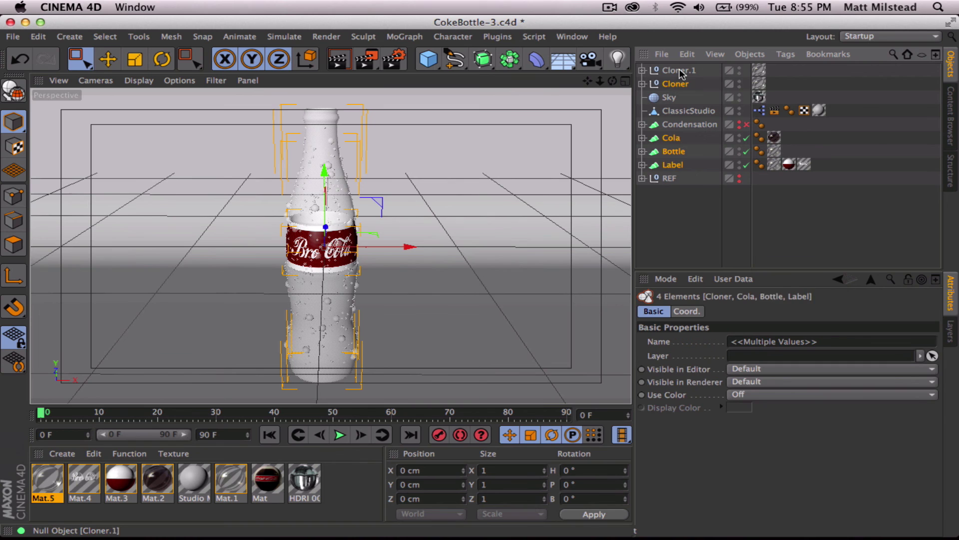
pyautogui.hotkey('alt', 'g')
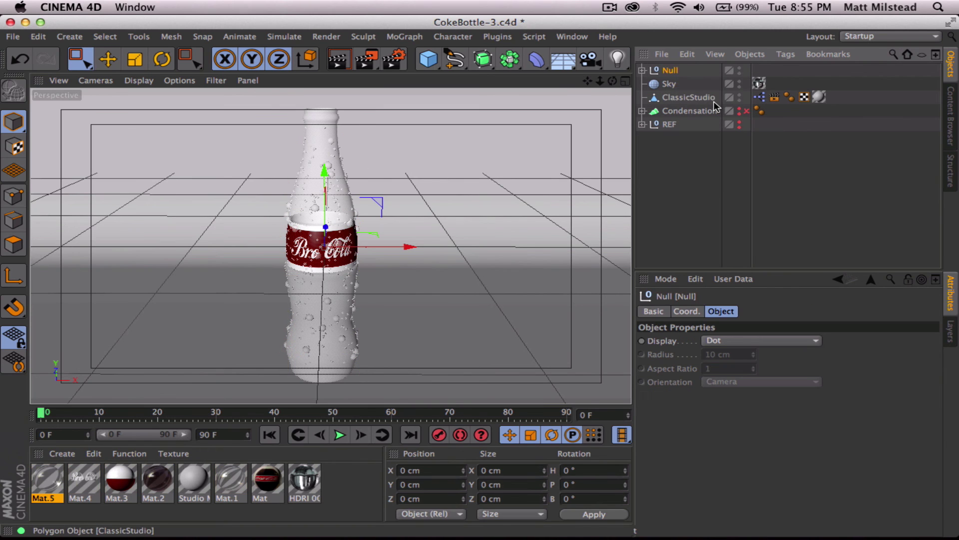
pyautogui.doubleClick(673, 70)
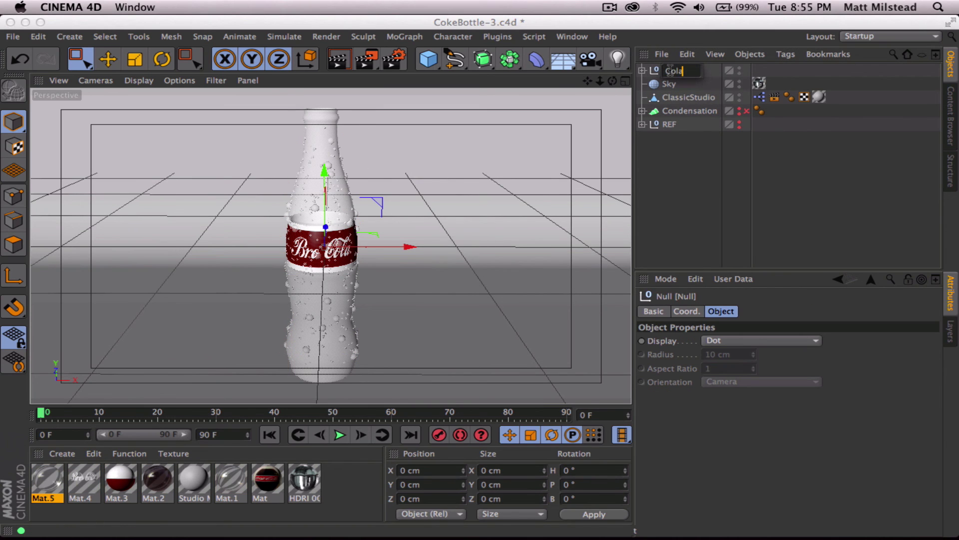
pyautogui.press('Return')
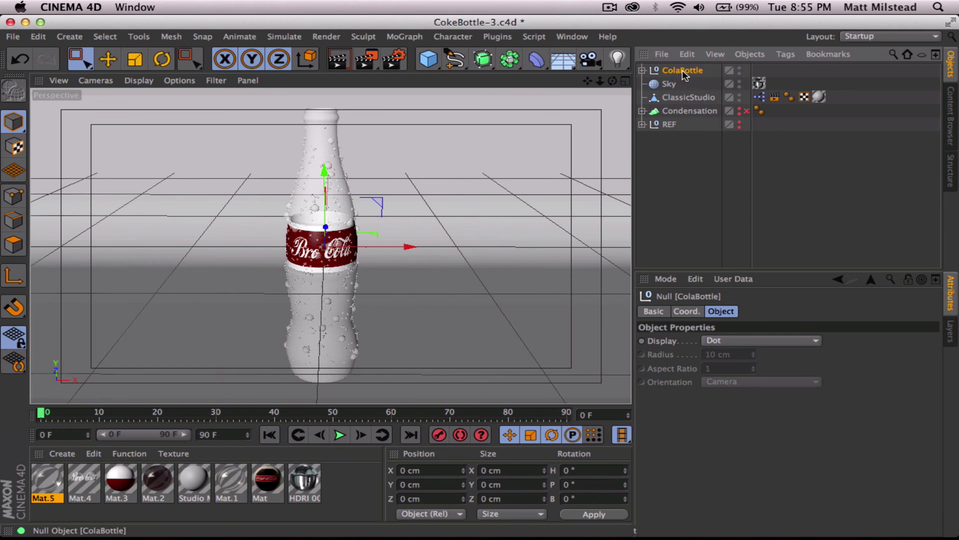
pyautogui.press('super+v')
pyautogui.press('super+v')
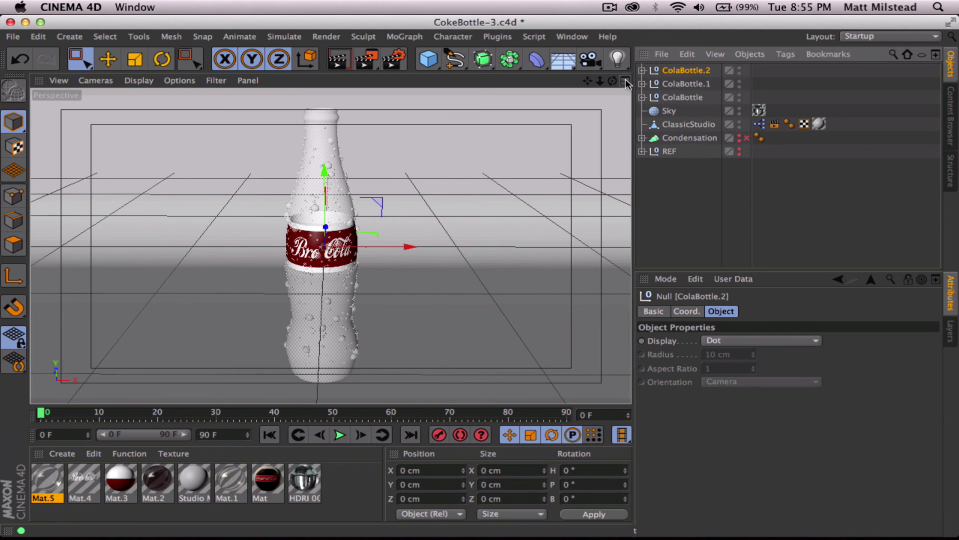
pyautogui.click(626, 81)
# Move ColaBottle.1 and ColaBottle.2 apart in the Top view, ColaBottle.2 to X -649.216, Z 1309.253 cm
pyautogui.click(685, 83)
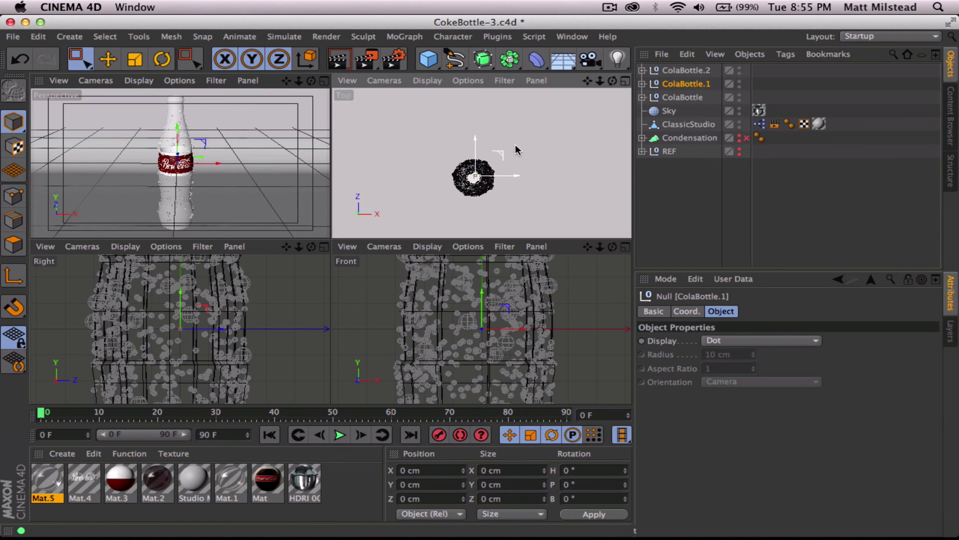
pyautogui.moveTo(517, 150); pyautogui.dragTo(564, 134)
pyautogui.click(689, 97)
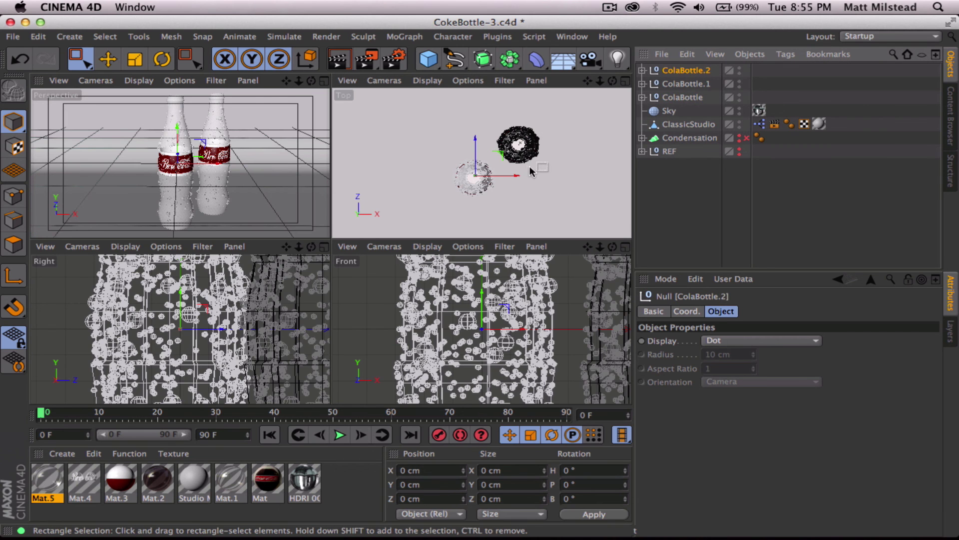
pyautogui.click(690, 70)
pyautogui.moveTo(500, 152); pyautogui.dragTo(455, 71)
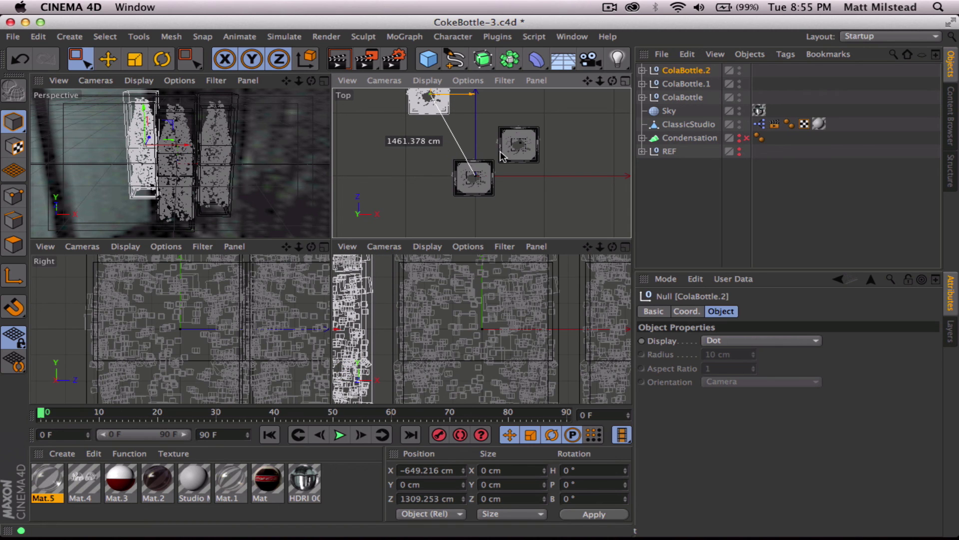
pyautogui.click(323, 80)
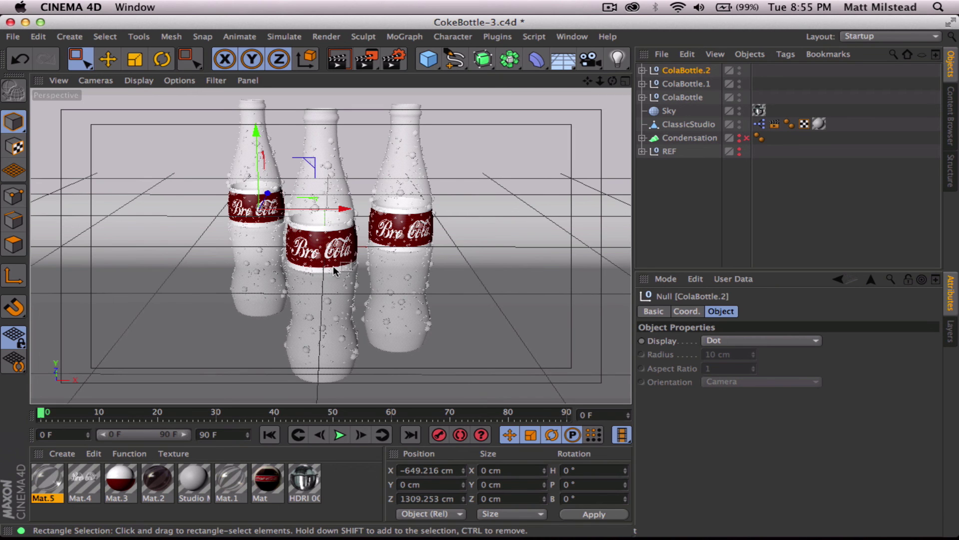
pyautogui.moveTo(336, 266)
pyautogui.keyDown('alt'); pyautogui.mouseDown()
pyautogui.moveTo(334, 226)
pyautogui.moveTo(331, 275)
pyautogui.moveTo(334, 239)
pyautogui.moveTo(328, 265)
pyautogui.mouseUp(); pyautogui.keyUp('alt')
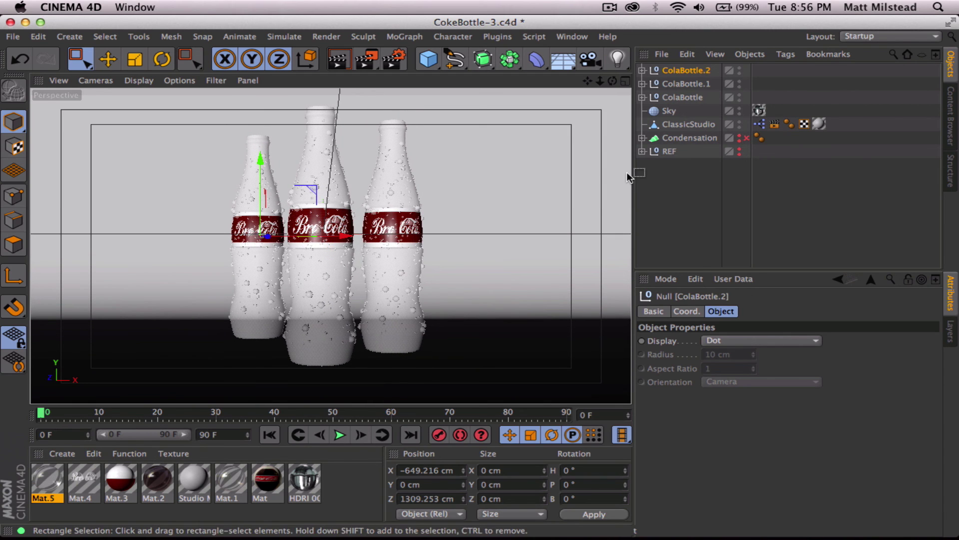
# Save, then rotate ColaBottle.1's two droplet Cloners about 32° in heading
pyautogui.press('super+s')
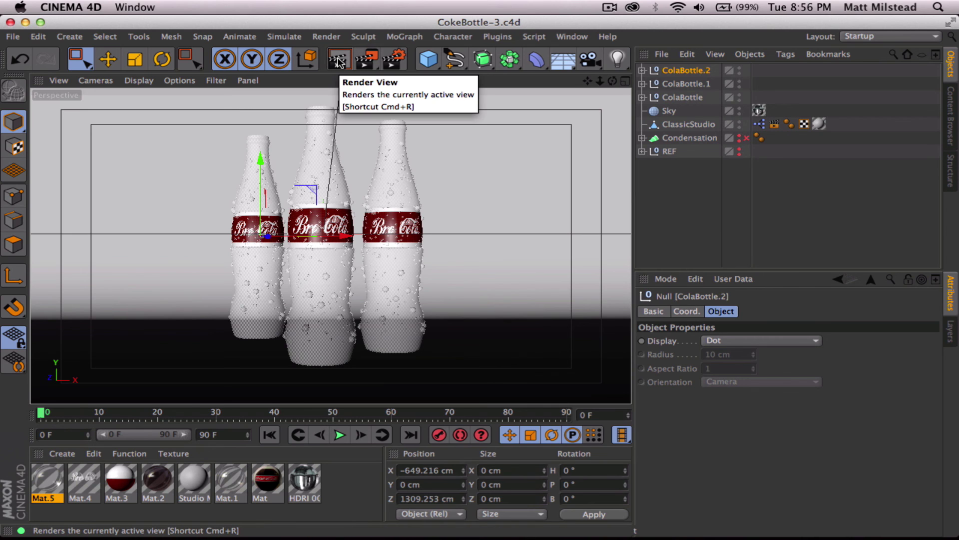
pyautogui.click(642, 70)
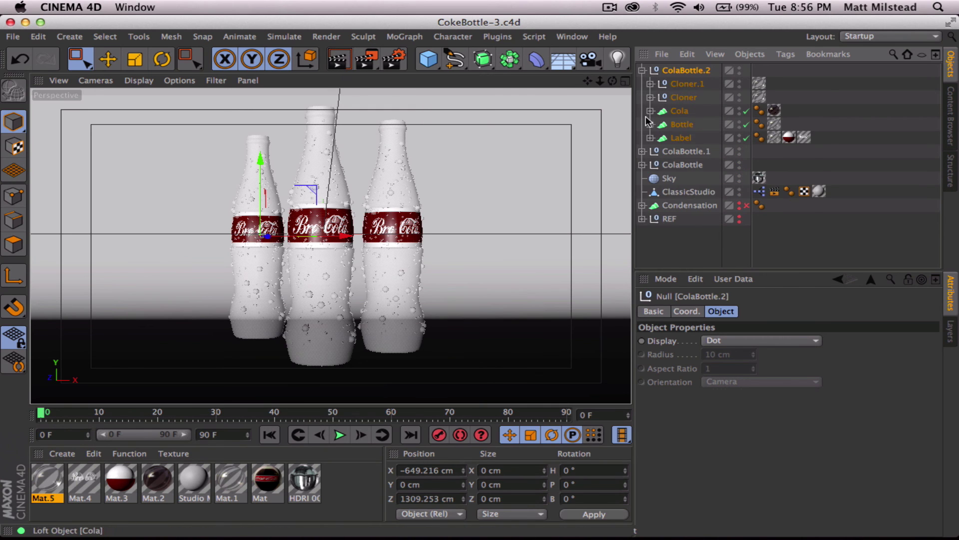
pyautogui.click(642, 151)
pyautogui.click(687, 164)
pyautogui.keyDown('shift'); pyautogui.click(683, 178); pyautogui.keyUp('shift')
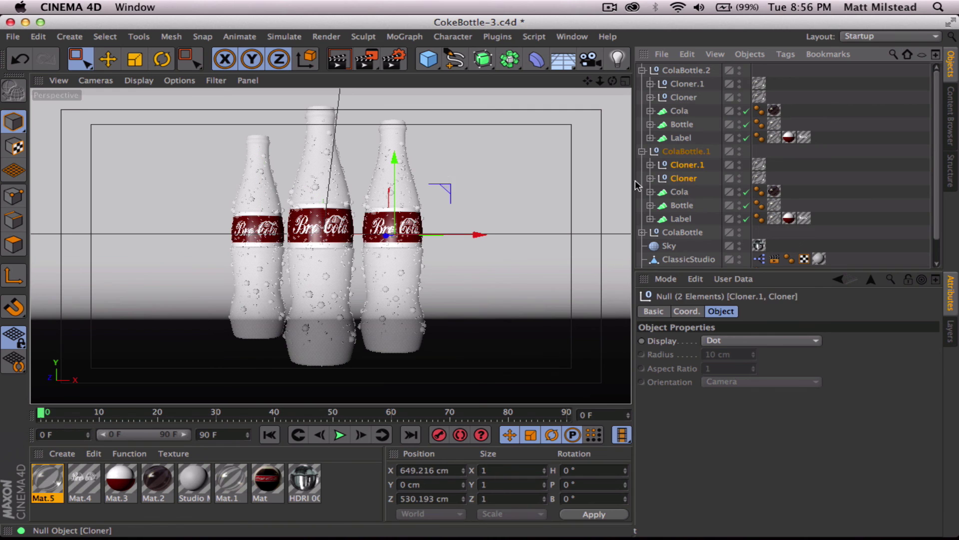
pyautogui.press('r')
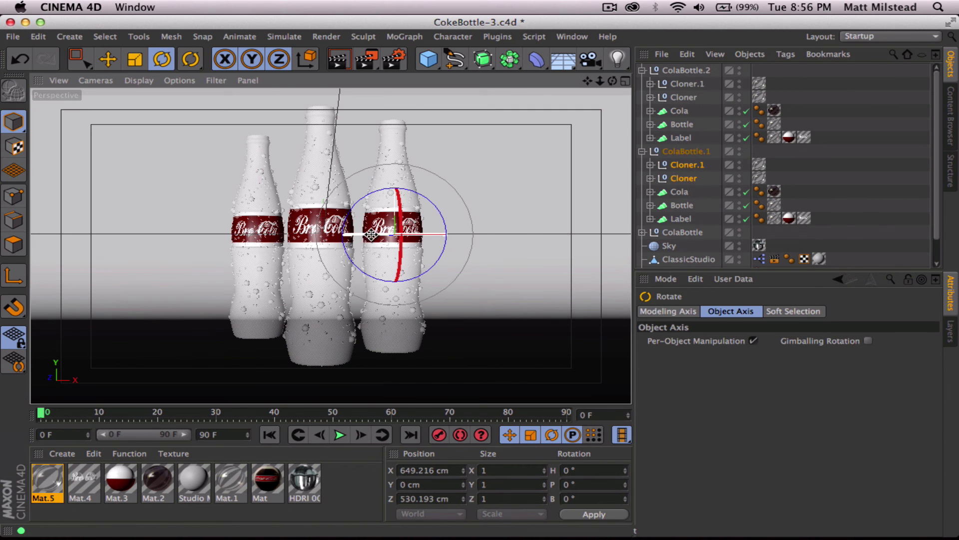
pyautogui.moveTo(371, 235); pyautogui.dragTo(426, 233)
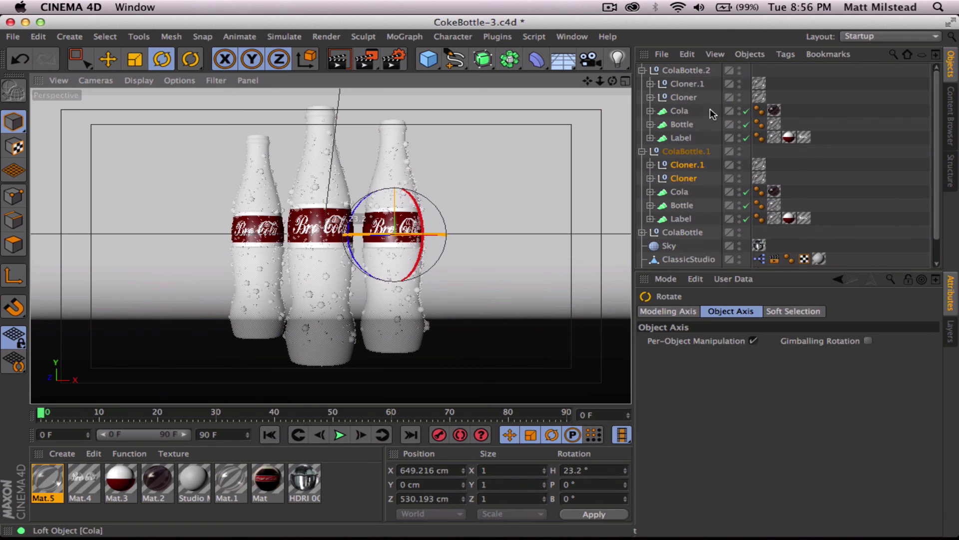
# Rotate ColaBottle.2's droplet Cloners the opposite way, to H 345.6°
pyautogui.click(683, 97)
pyautogui.keyDown('shift'); pyautogui.click(687, 84); pyautogui.keyUp('shift')
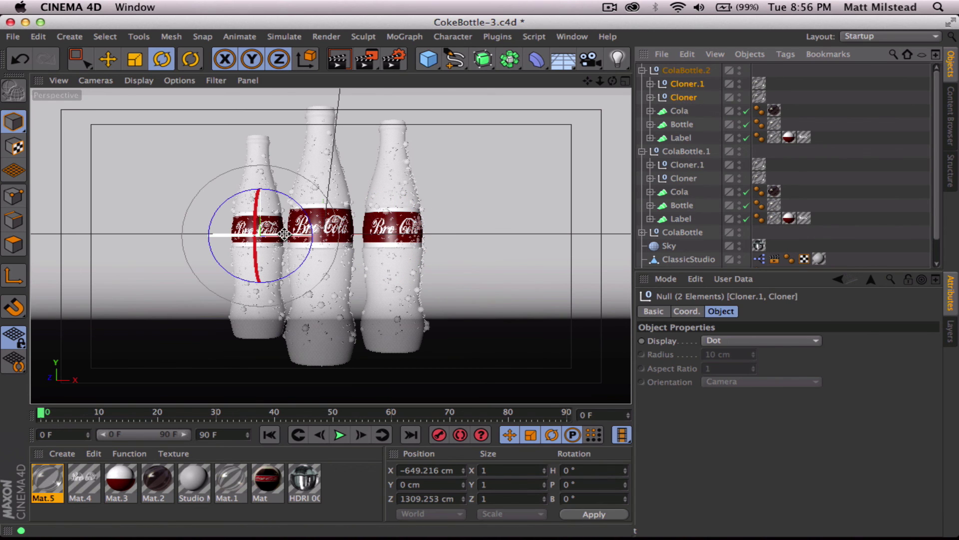
pyautogui.moveTo(284, 234); pyautogui.dragTo(256, 231)
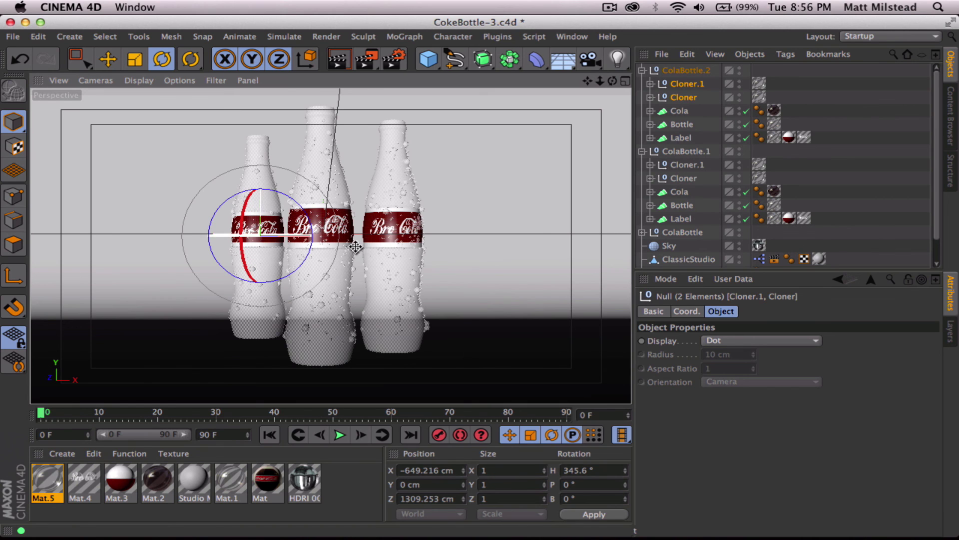
# Save CokeBottle-3.c4d and start a render of the perspective view
pyautogui.click(642, 151)
pyautogui.click(642, 70)
pyautogui.click(677, 183)
pyautogui.press('super+s')
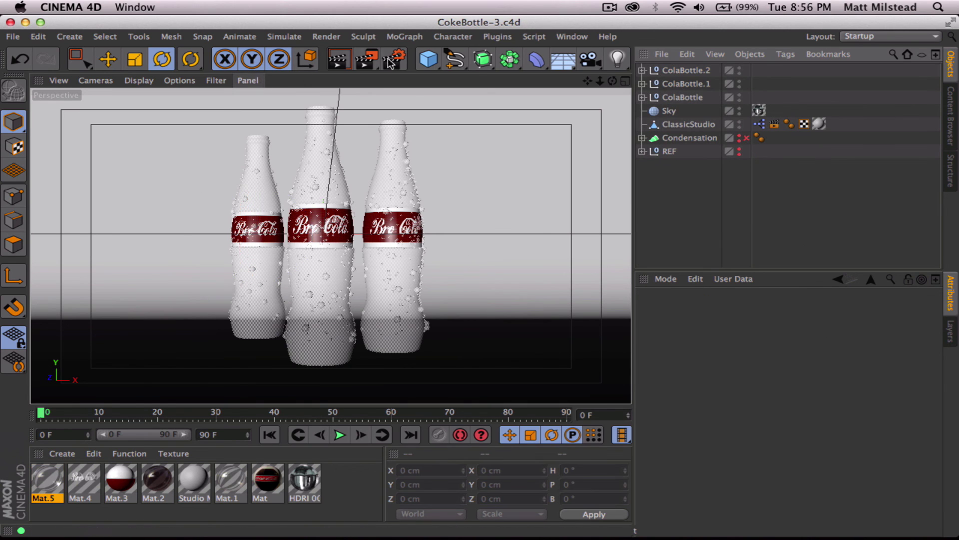
pyautogui.click(343, 61)
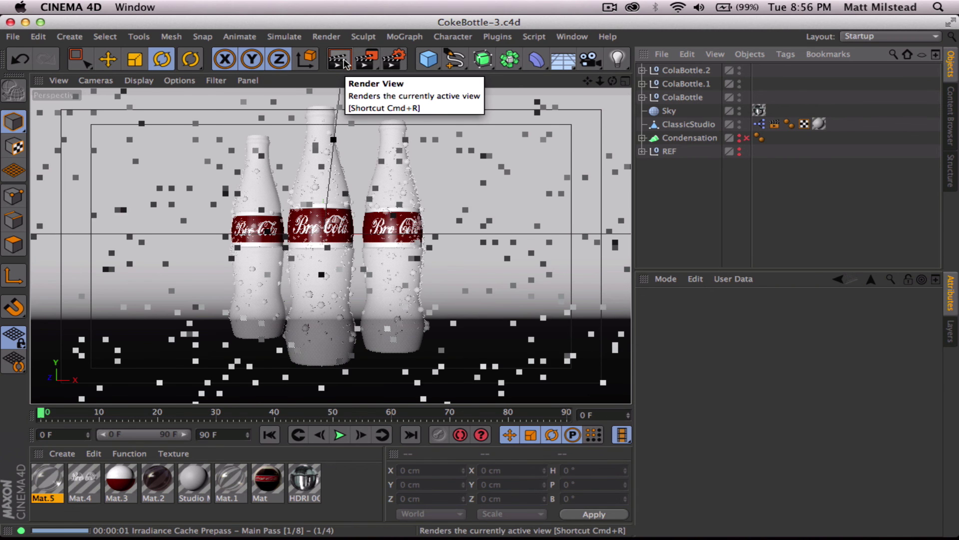